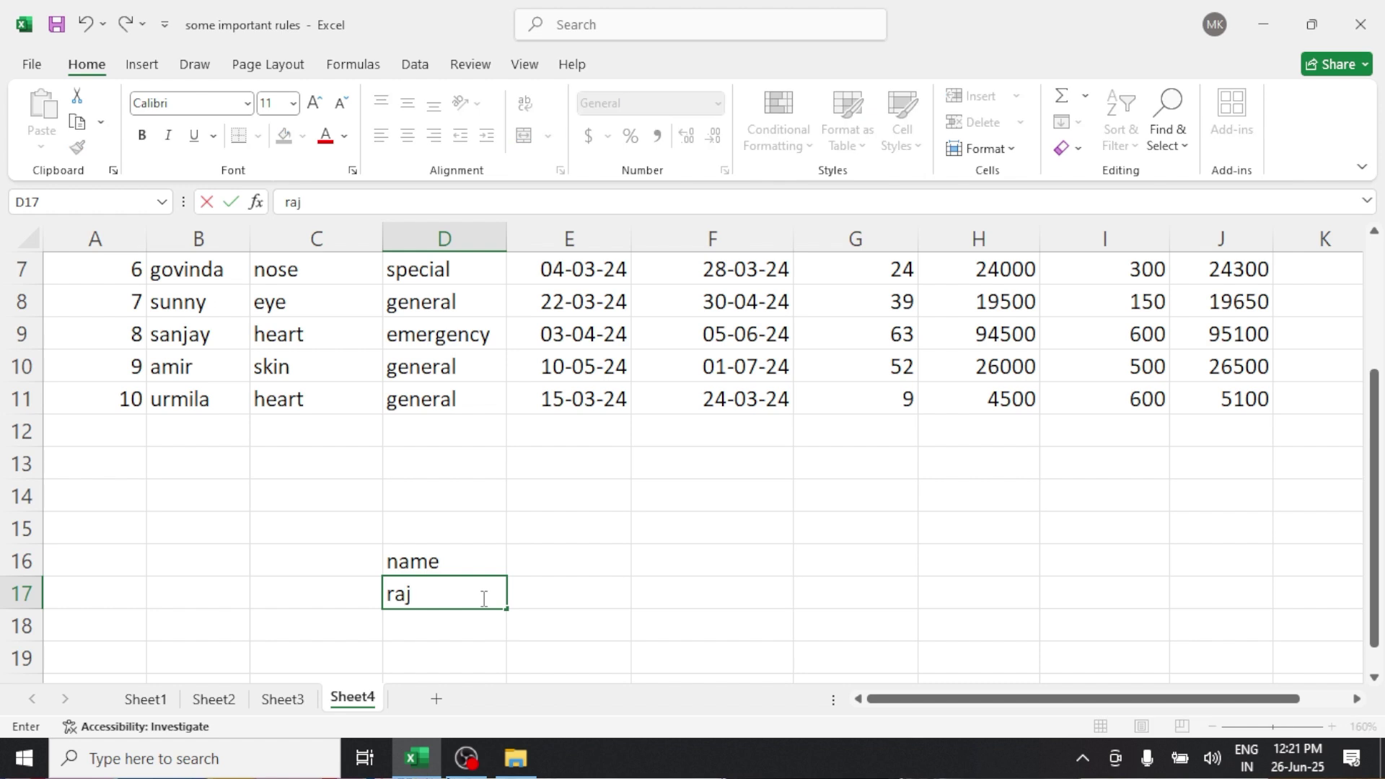
Step: Add a second name in D18 and an age column in column E with the values 25 and 32
{"action": "left_click", "coordinate": [463, 627]}
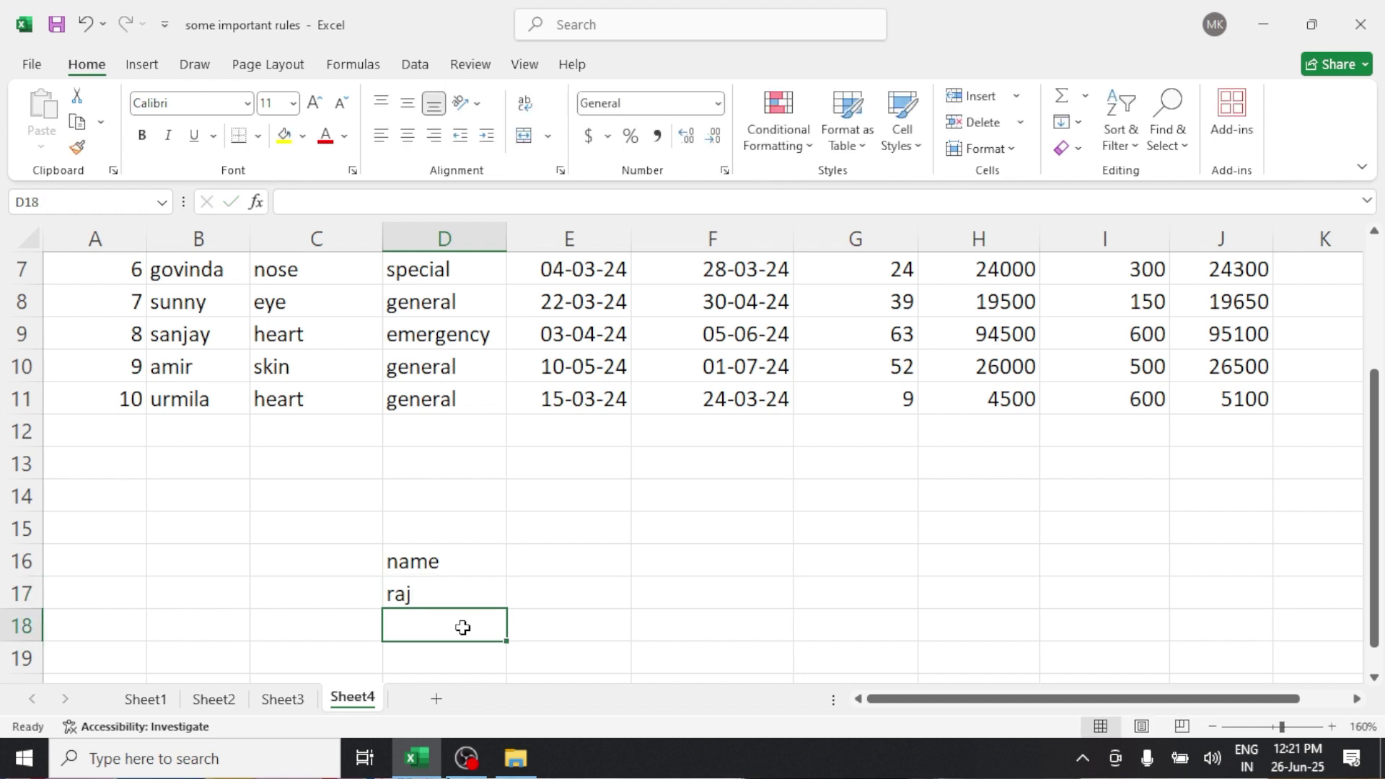
{"action": "type", "text": "mohan"}
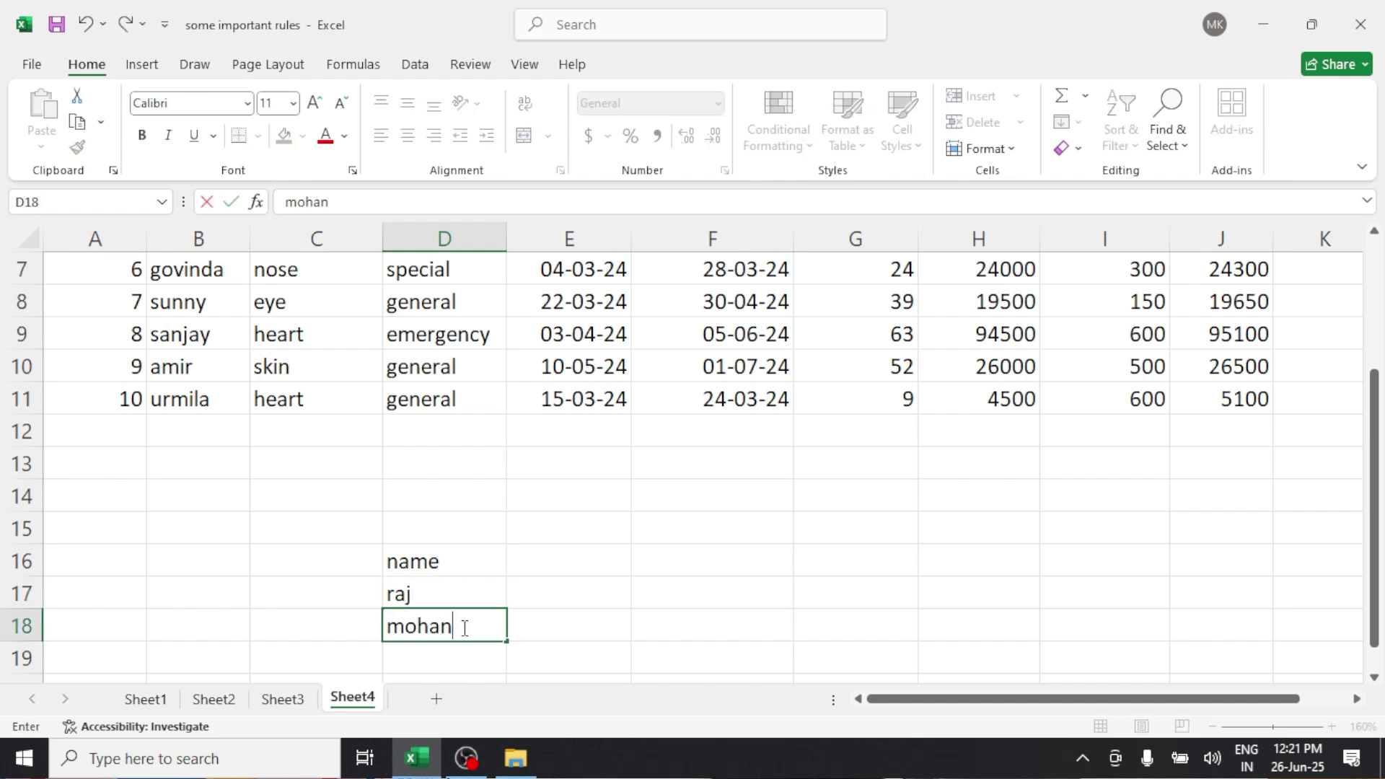
{"action": "left_click", "coordinate": [546, 556]}
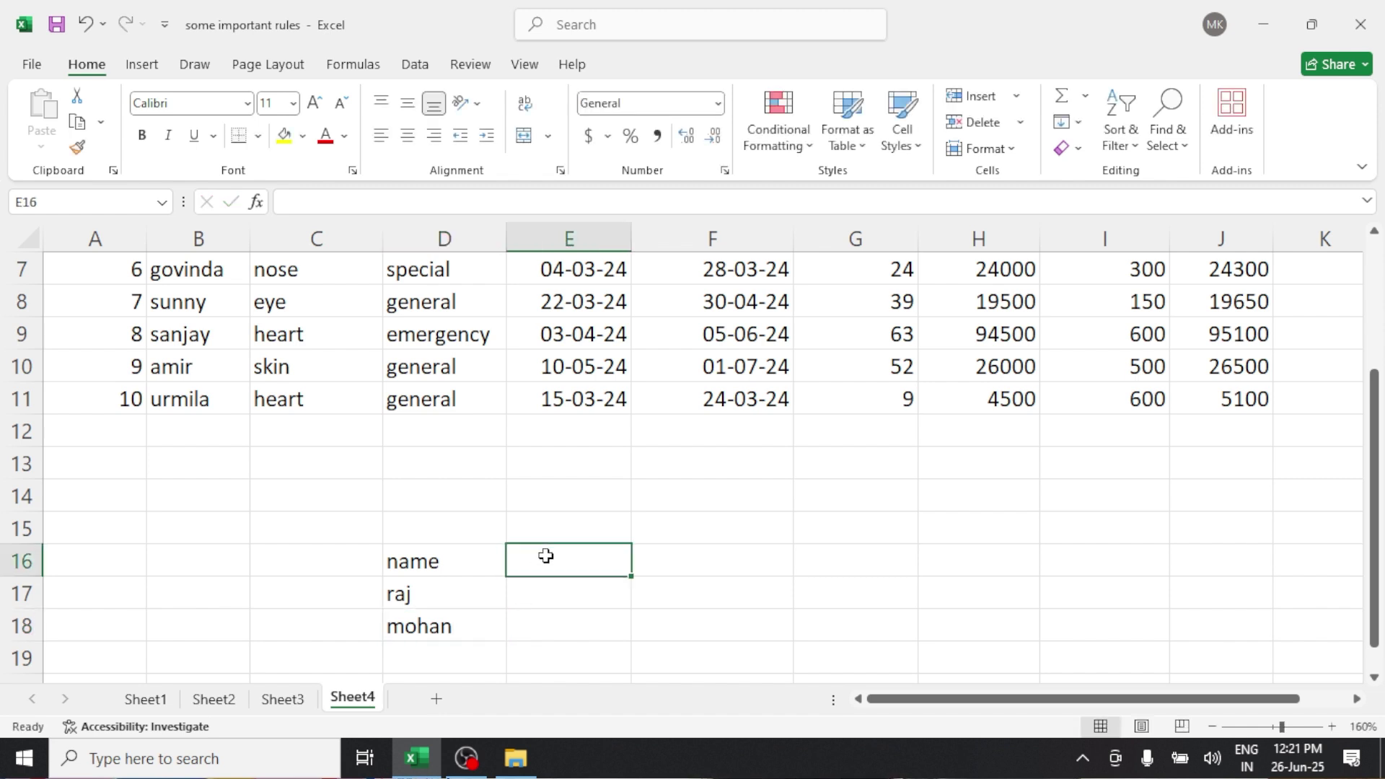
{"action": "type", "text": "age"}
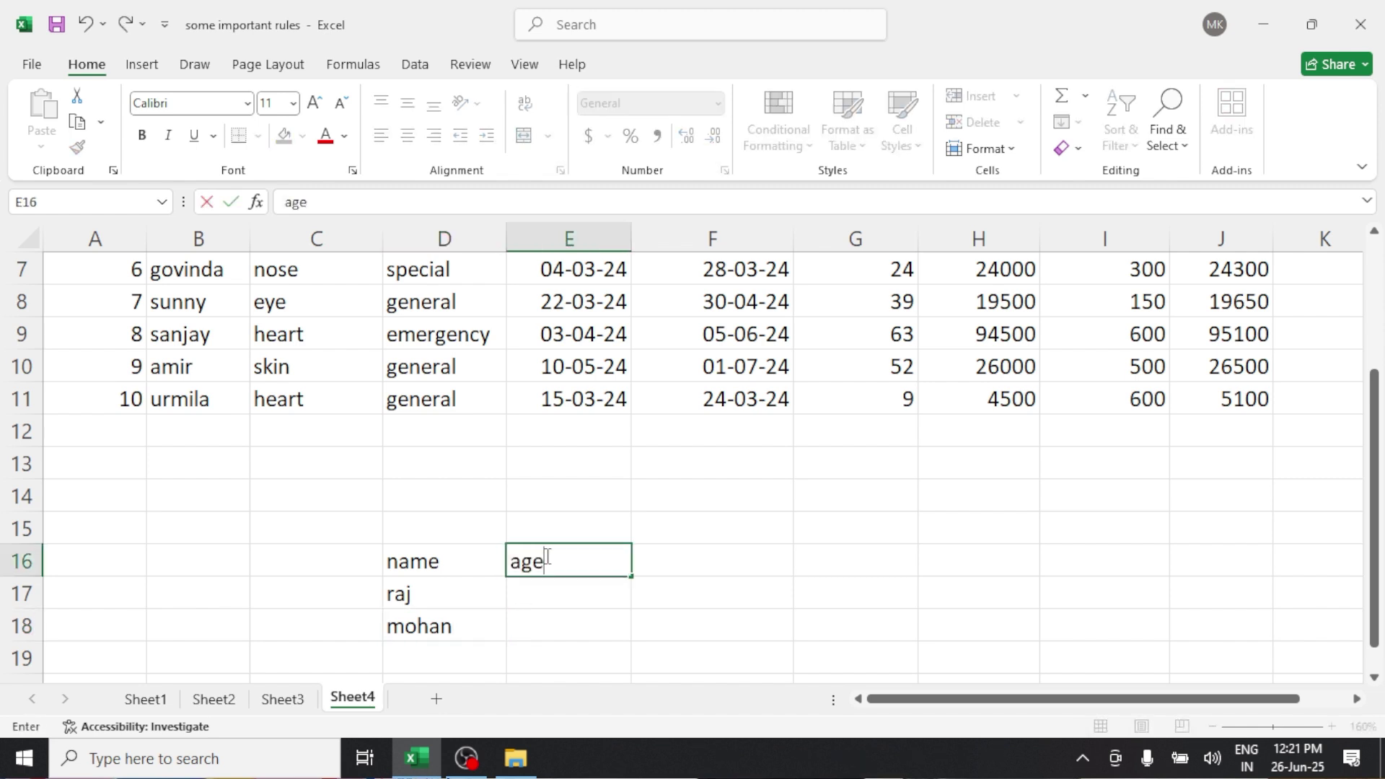
{"action": "key", "text": "Return"}
{"action": "type", "text": "25"}
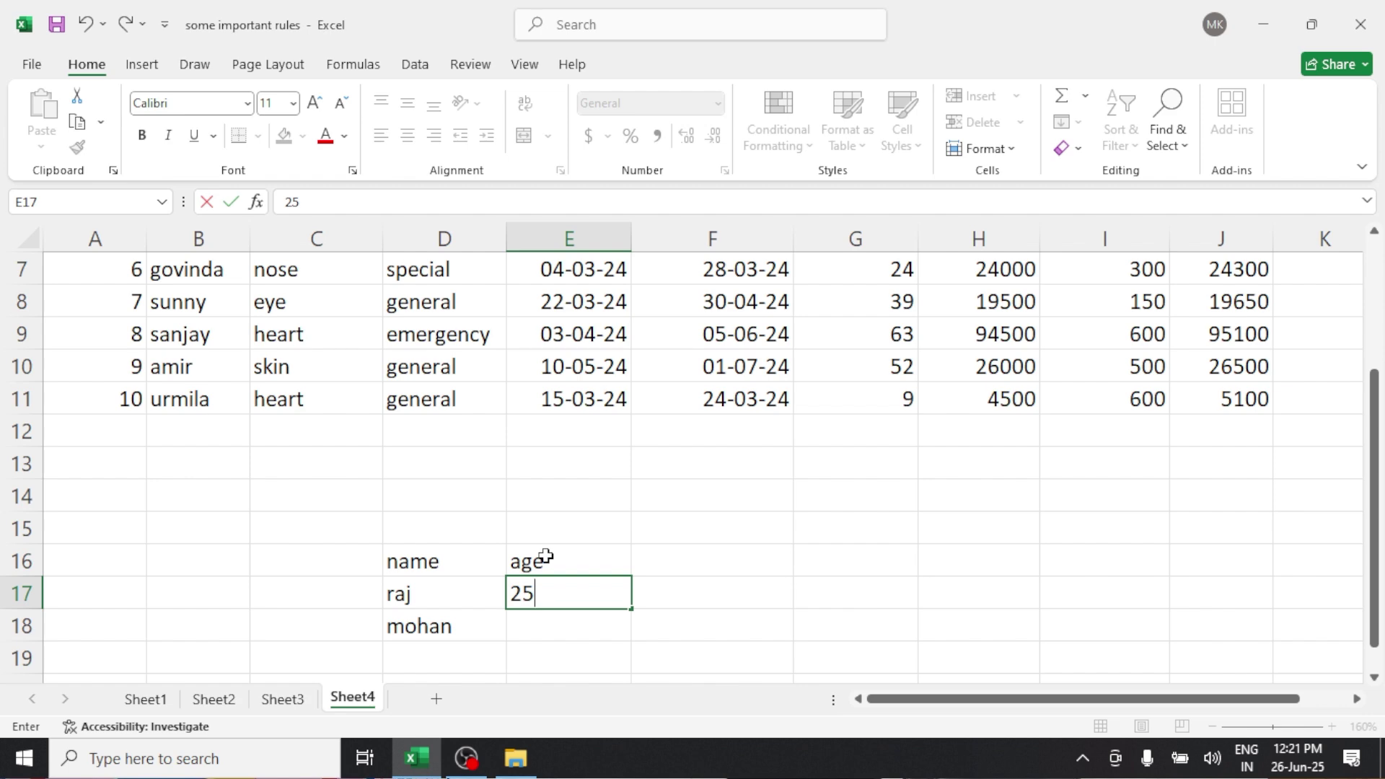
{"action": "key", "text": "Return"}
{"action": "type", "text": "32"}
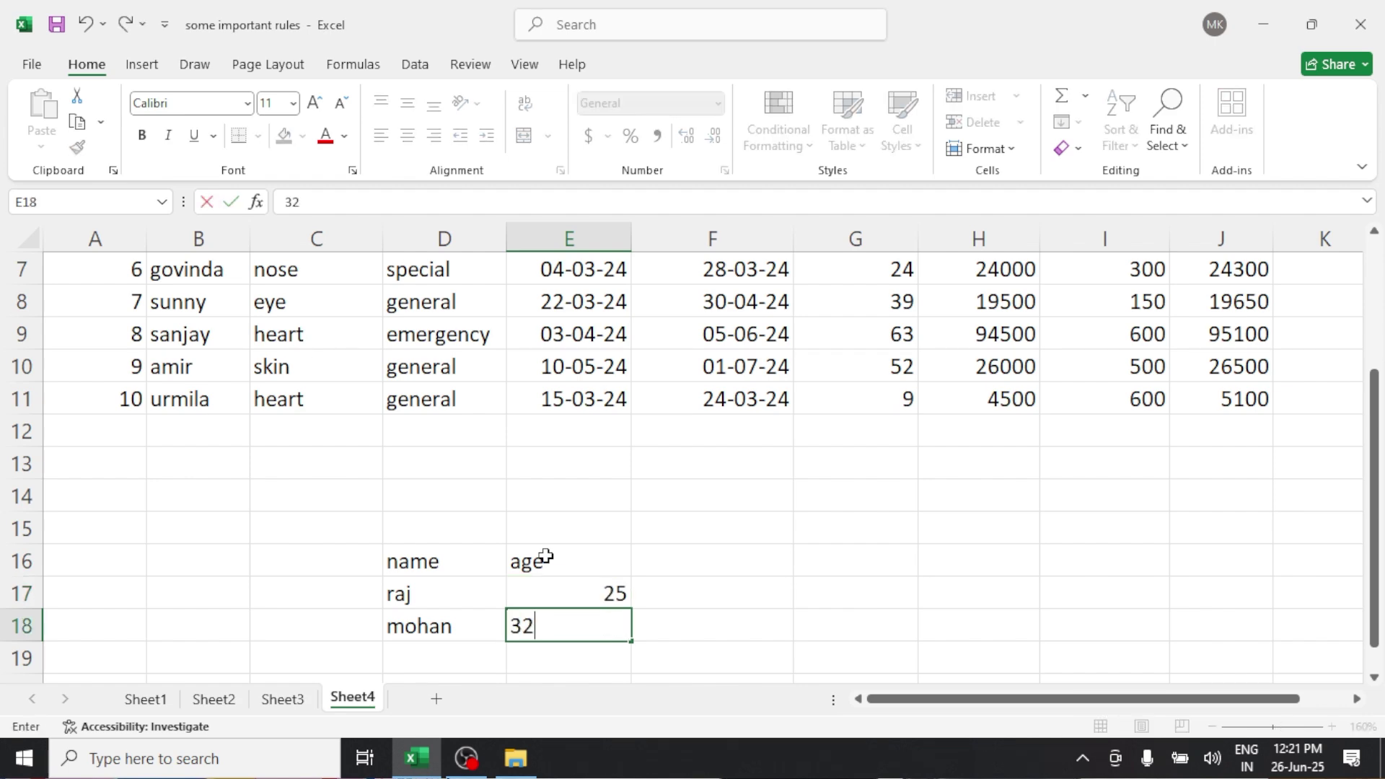
{"action": "key", "text": "Return"}
{"action": "type", "text": "45"}
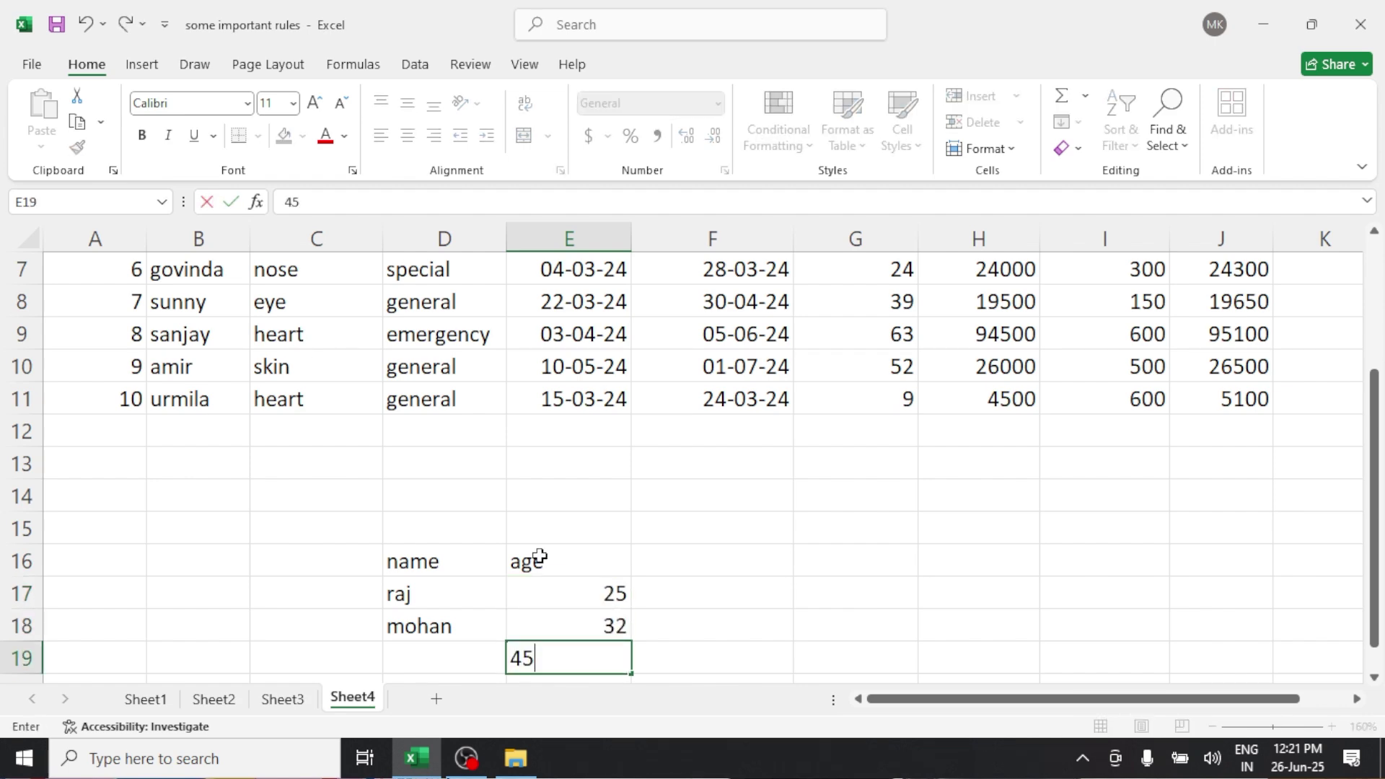
{"action": "key", "text": "Escape"}
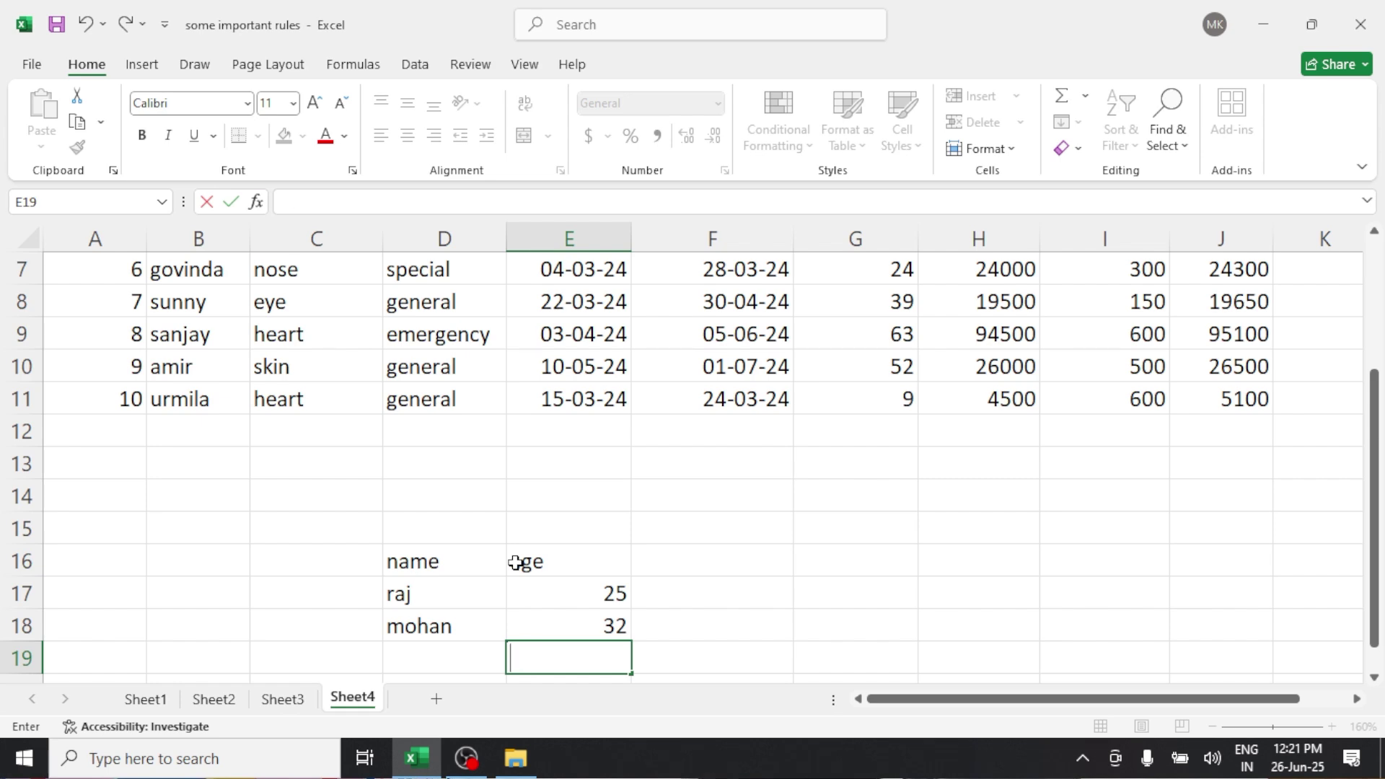
{"action": "left_click", "coordinate": [776, 601]}
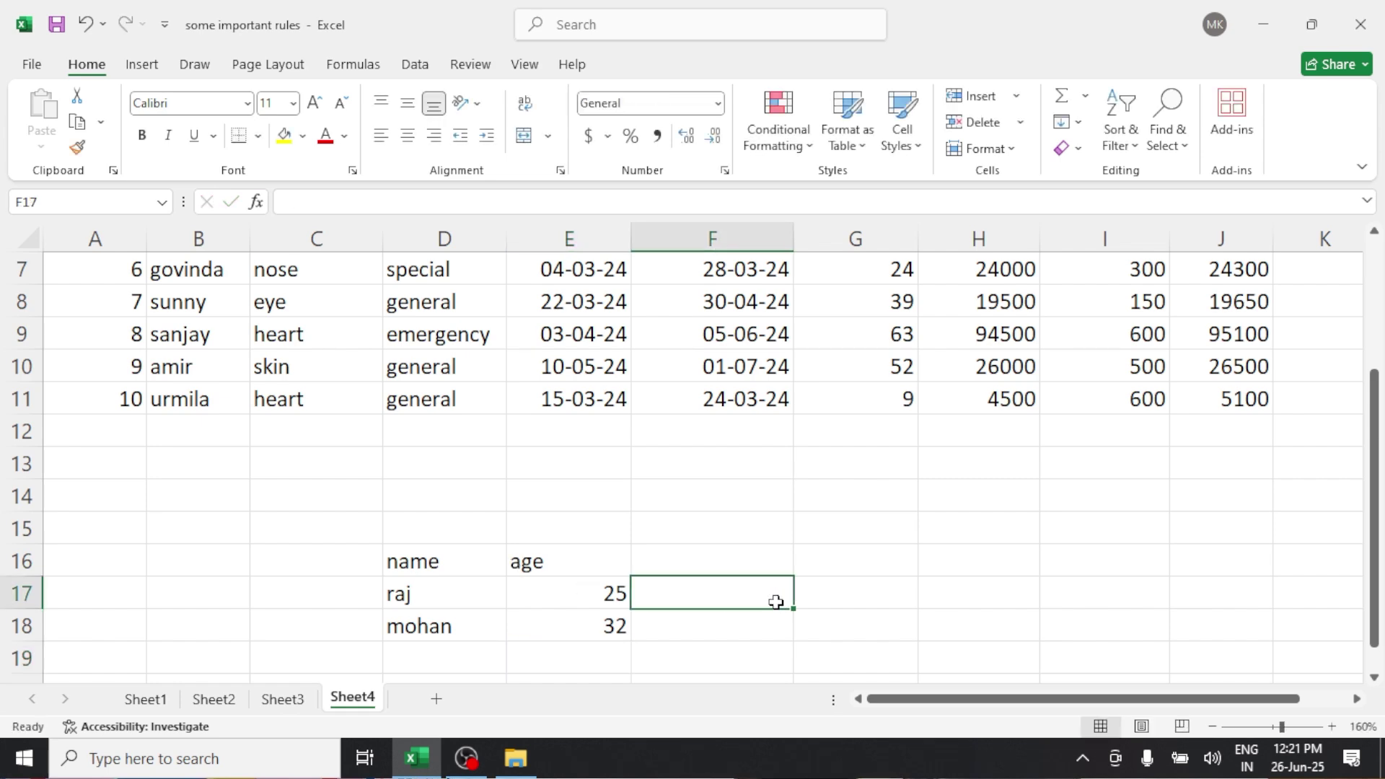
Step: Examine the default alignment of text and numbers in the name and age table and the patient data above it
{"action": "left_click", "coordinate": [465, 554]}
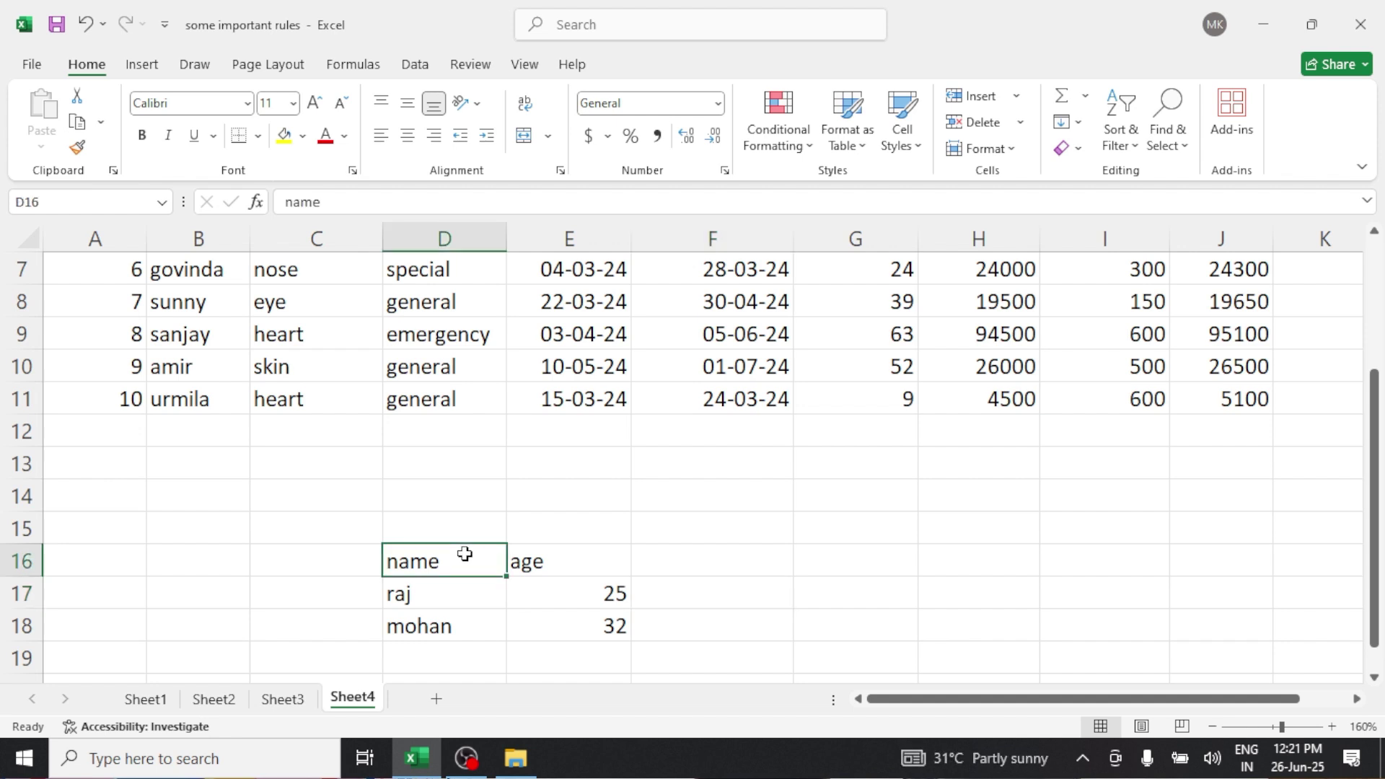
{"action": "left_click", "coordinate": [456, 598]}
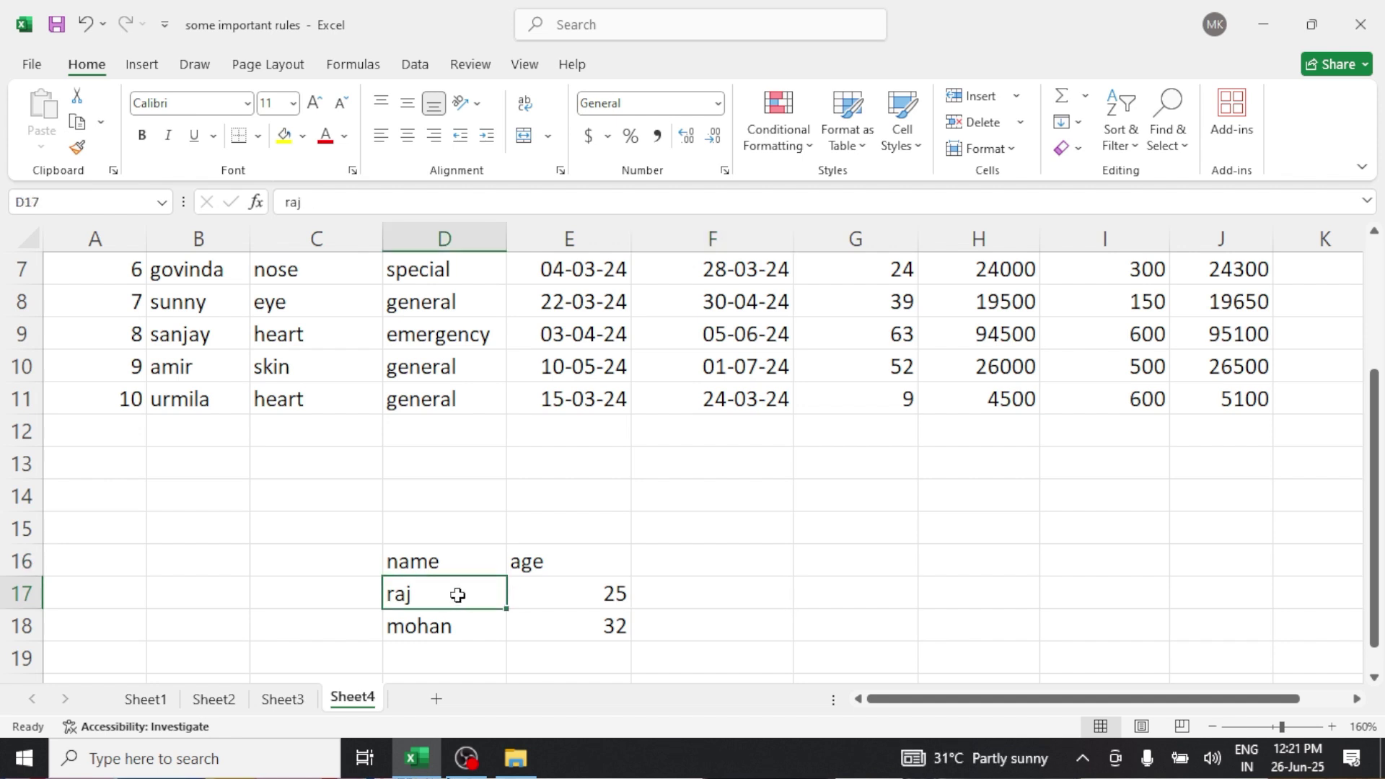
{"action": "left_click", "coordinate": [491, 631]}
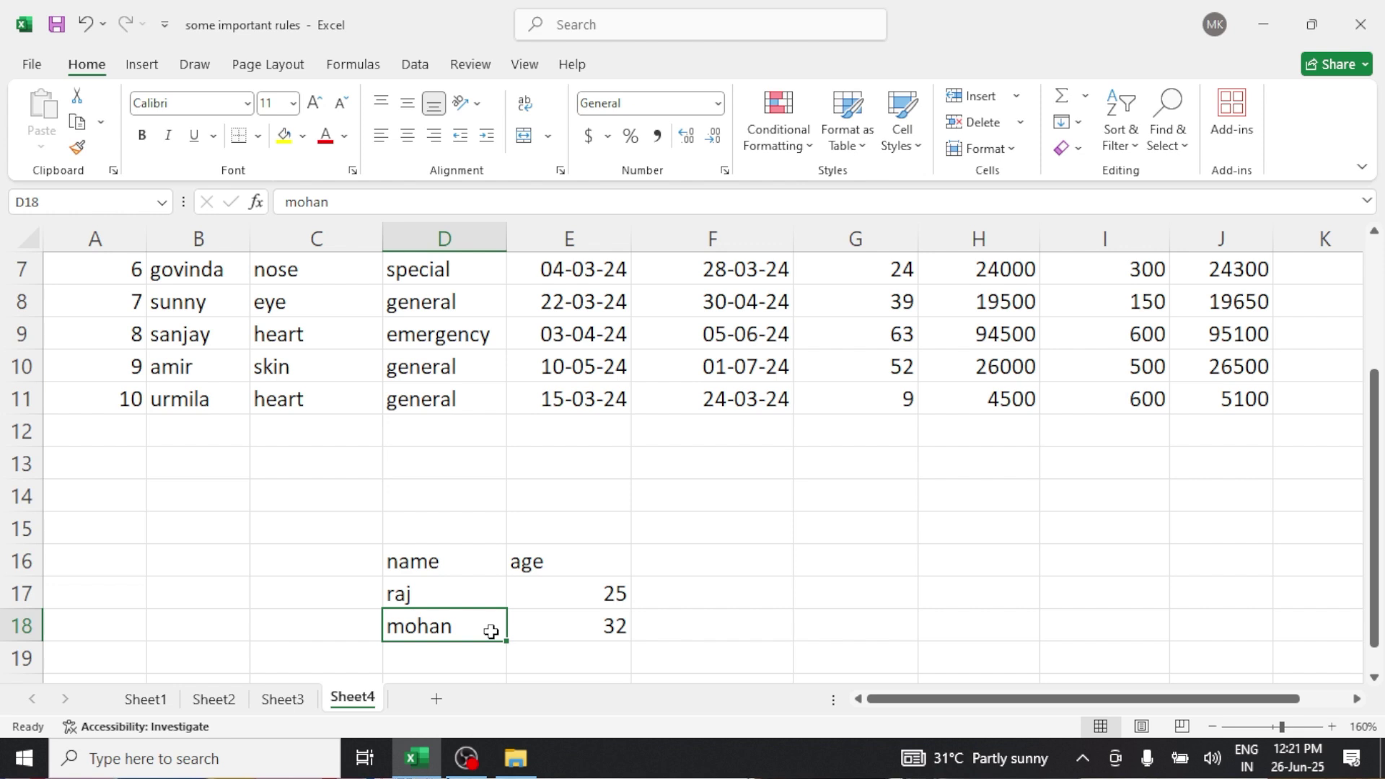
{"action": "left_click", "coordinate": [547, 598]}
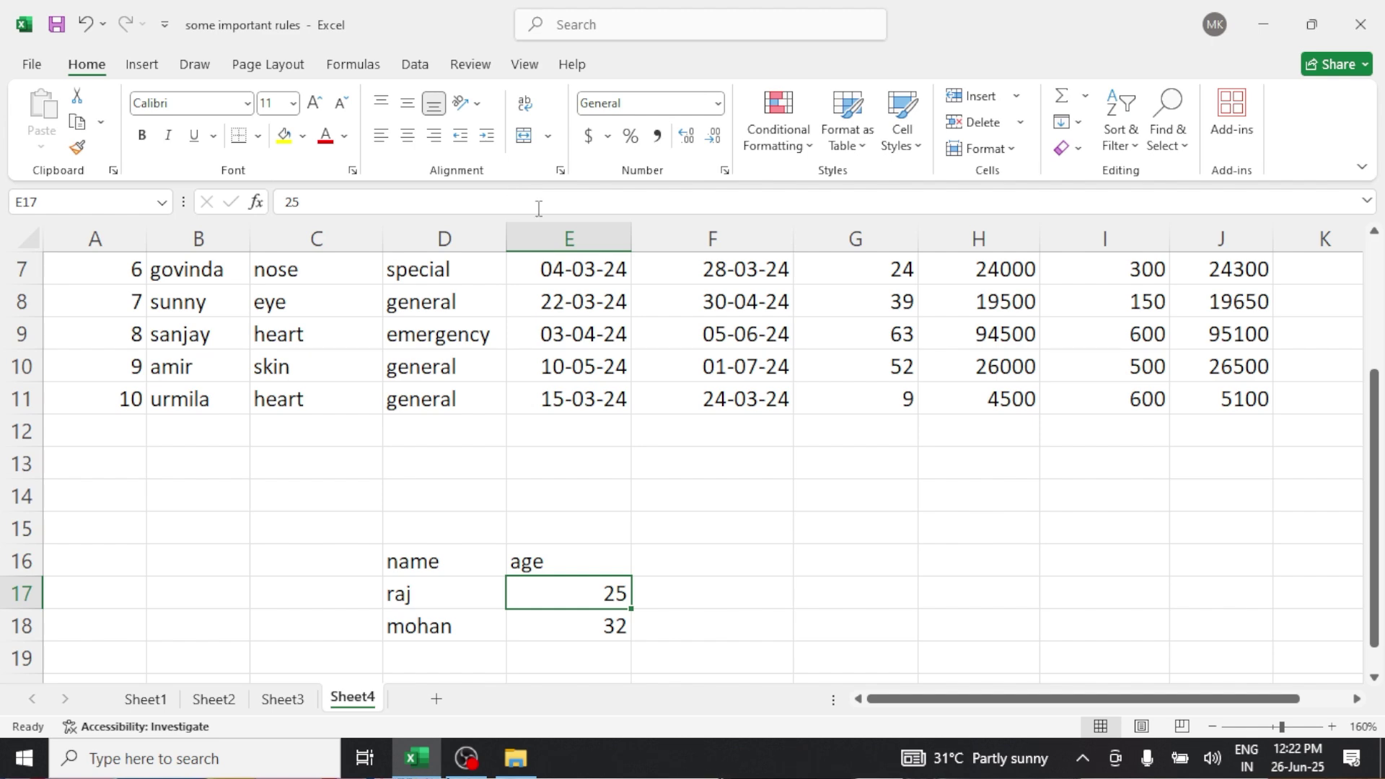
{"action": "left_click", "coordinate": [686, 634]}
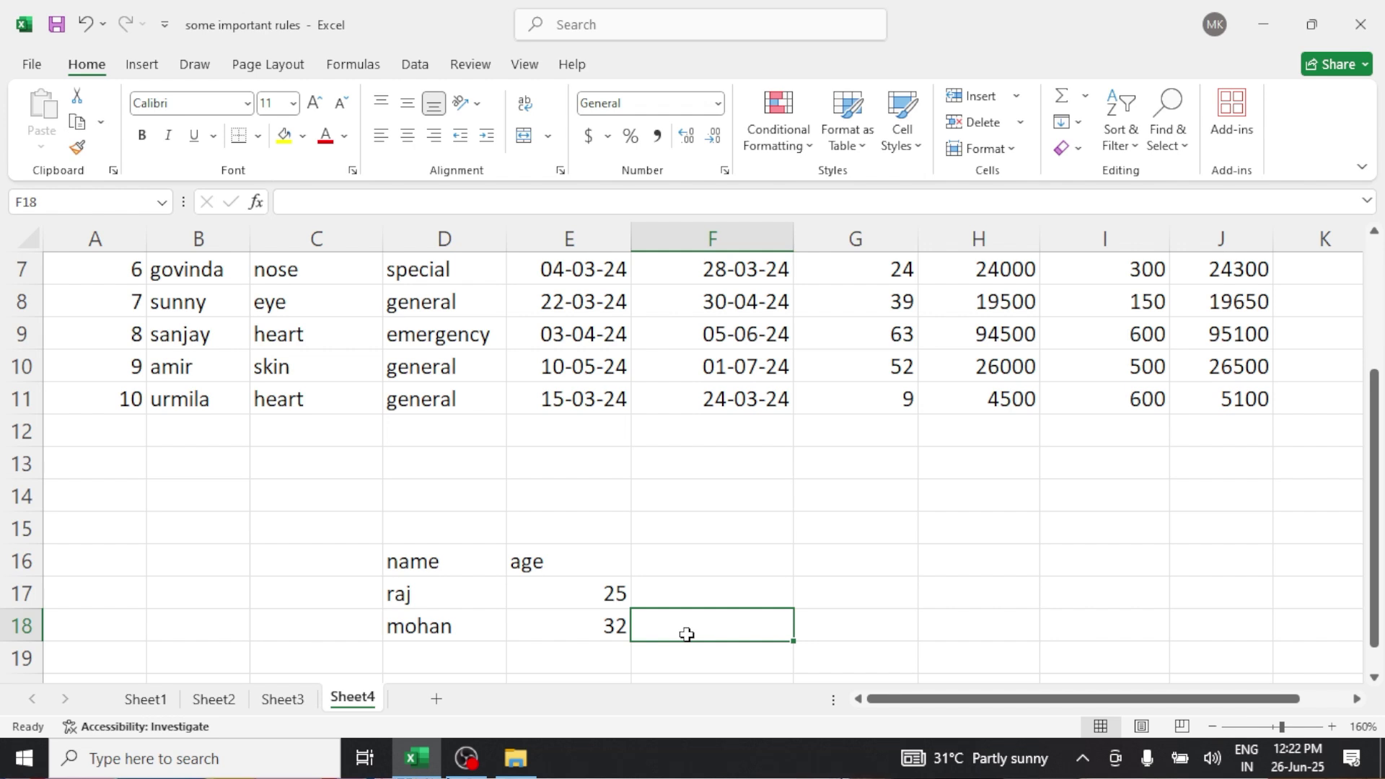
{"action": "left_click", "coordinate": [765, 520]}
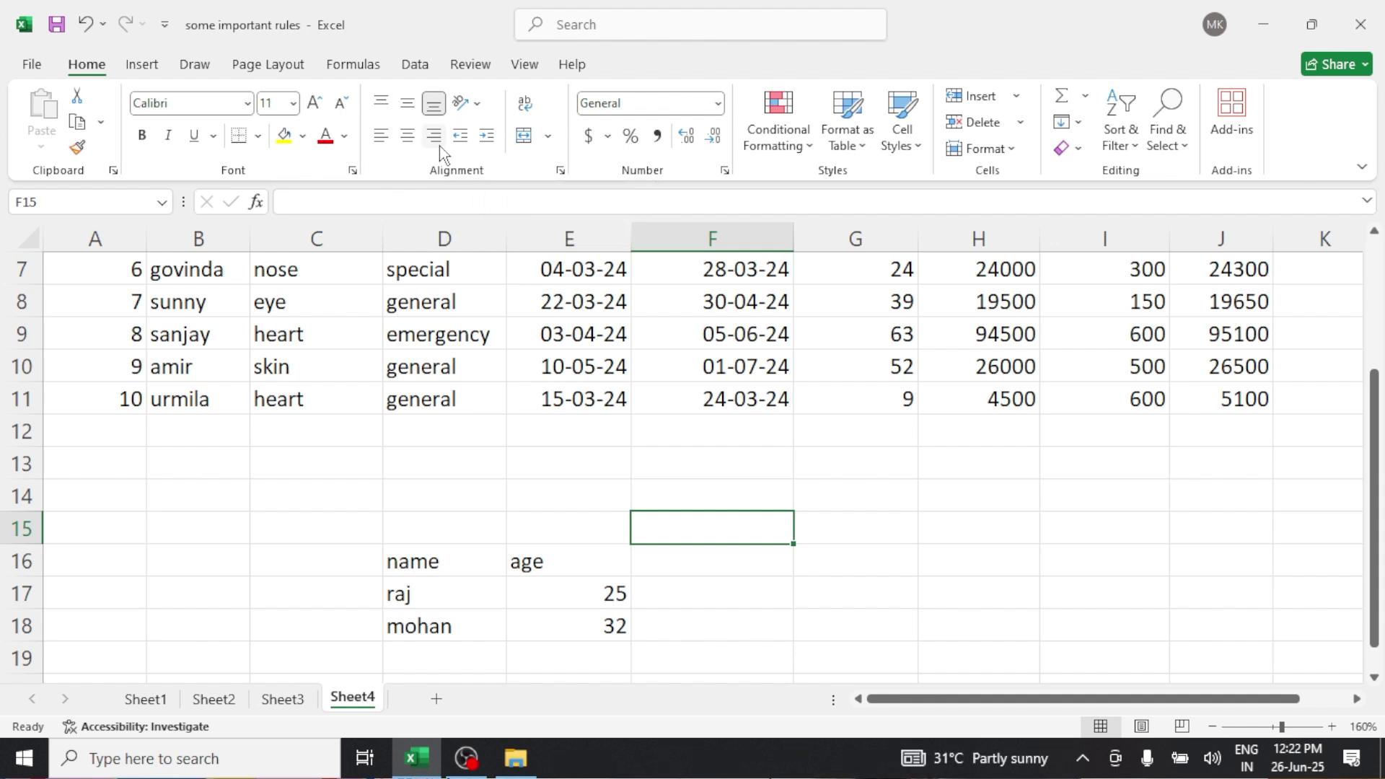
{"action": "left_click", "coordinate": [532, 457]}
{"action": "scroll", "coordinate": [531, 456], "scroll_direction": "up", "scroll_amount": 2}
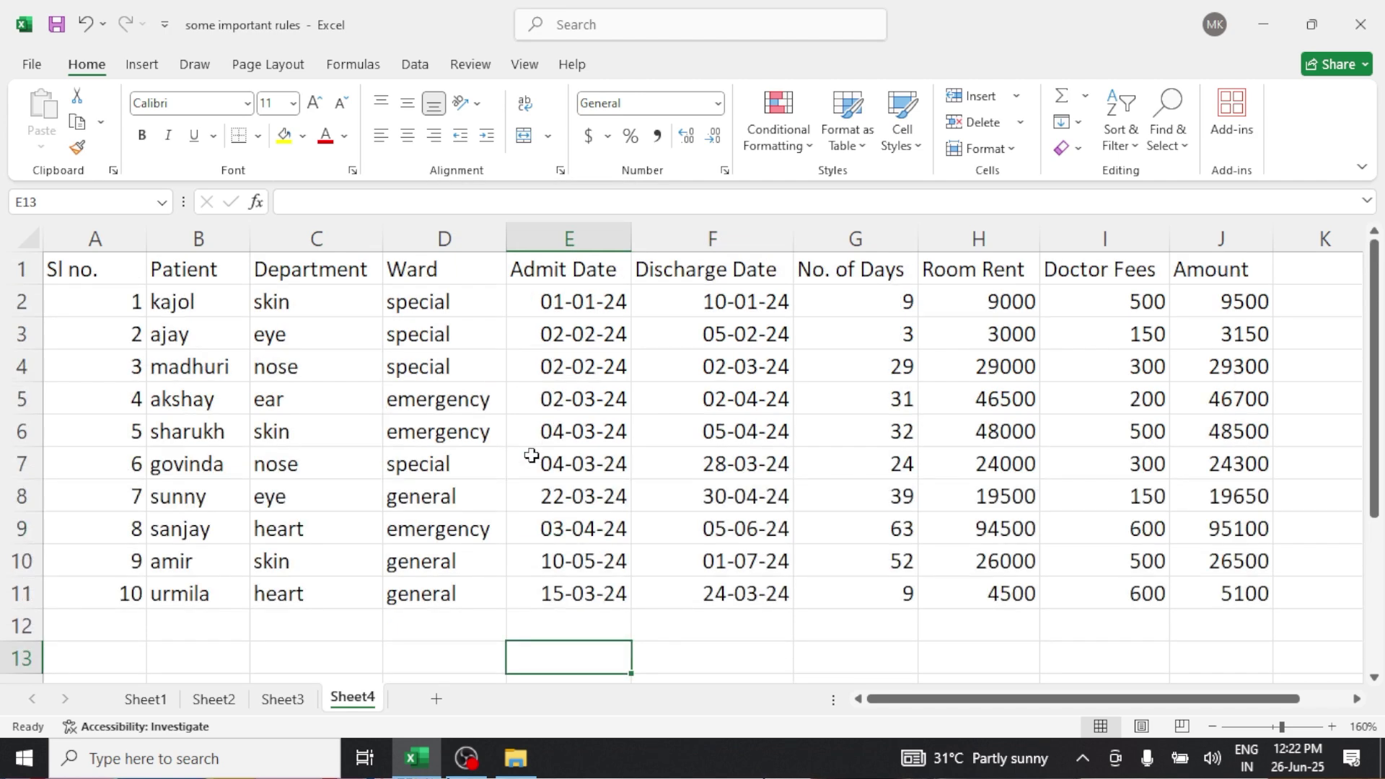
{"action": "scroll", "coordinate": [534, 461], "scroll_direction": "down", "scroll_amount": 3}
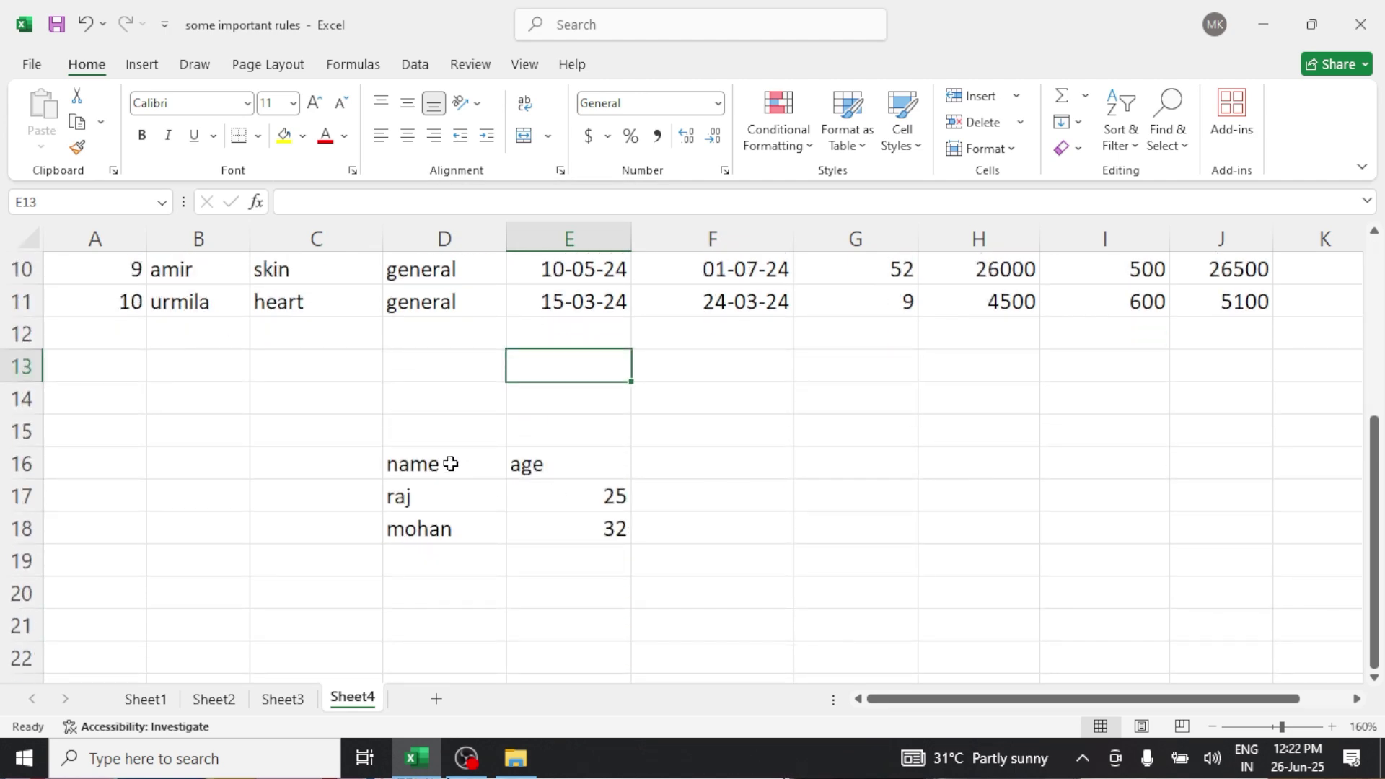
Step: Cycle the name and age table D16:E18 through left, centre and right horizontal alignment, ending with right alignment
{"action": "left_click", "coordinate": [462, 465]}
{"action": "left_click_drag", "start_coordinate": [508, 477], "coordinate": [582, 526]}
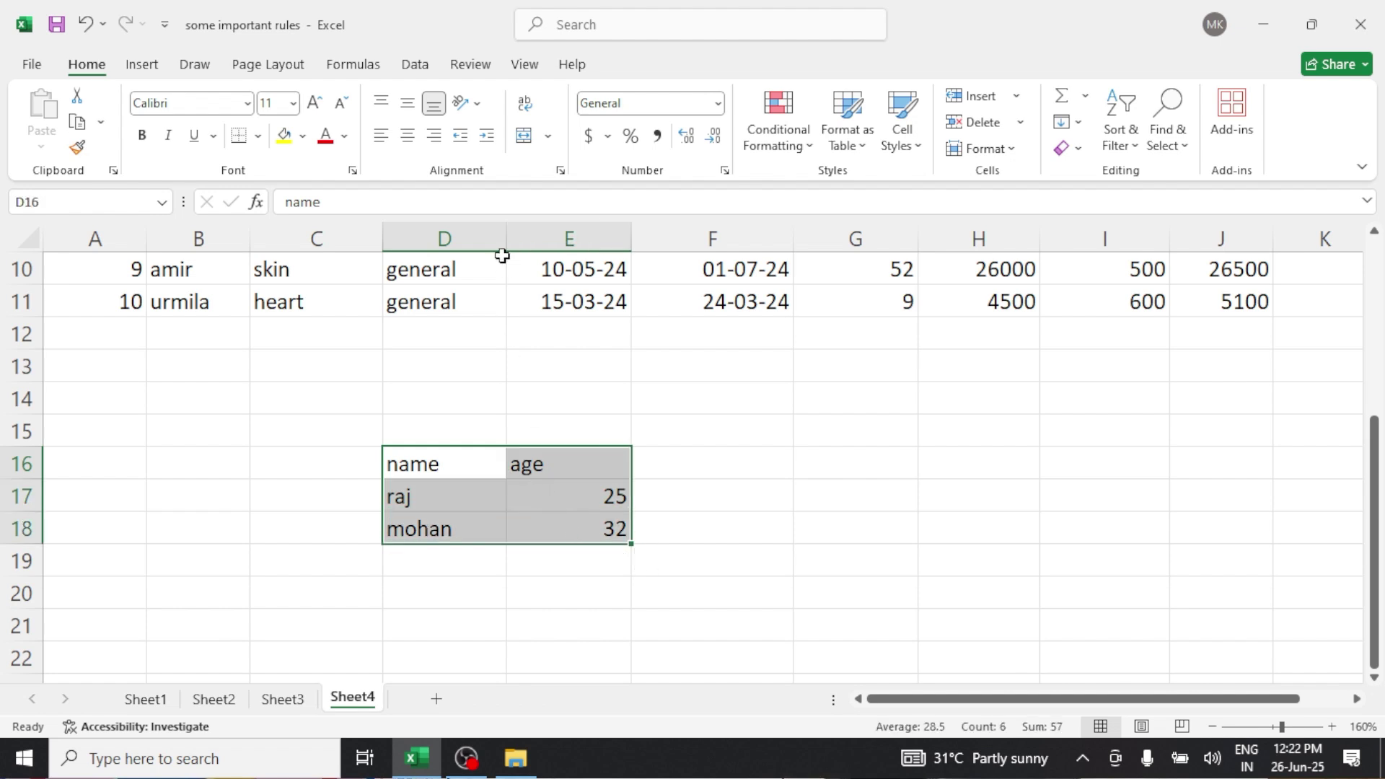
{"action": "left_click", "coordinate": [380, 135]}
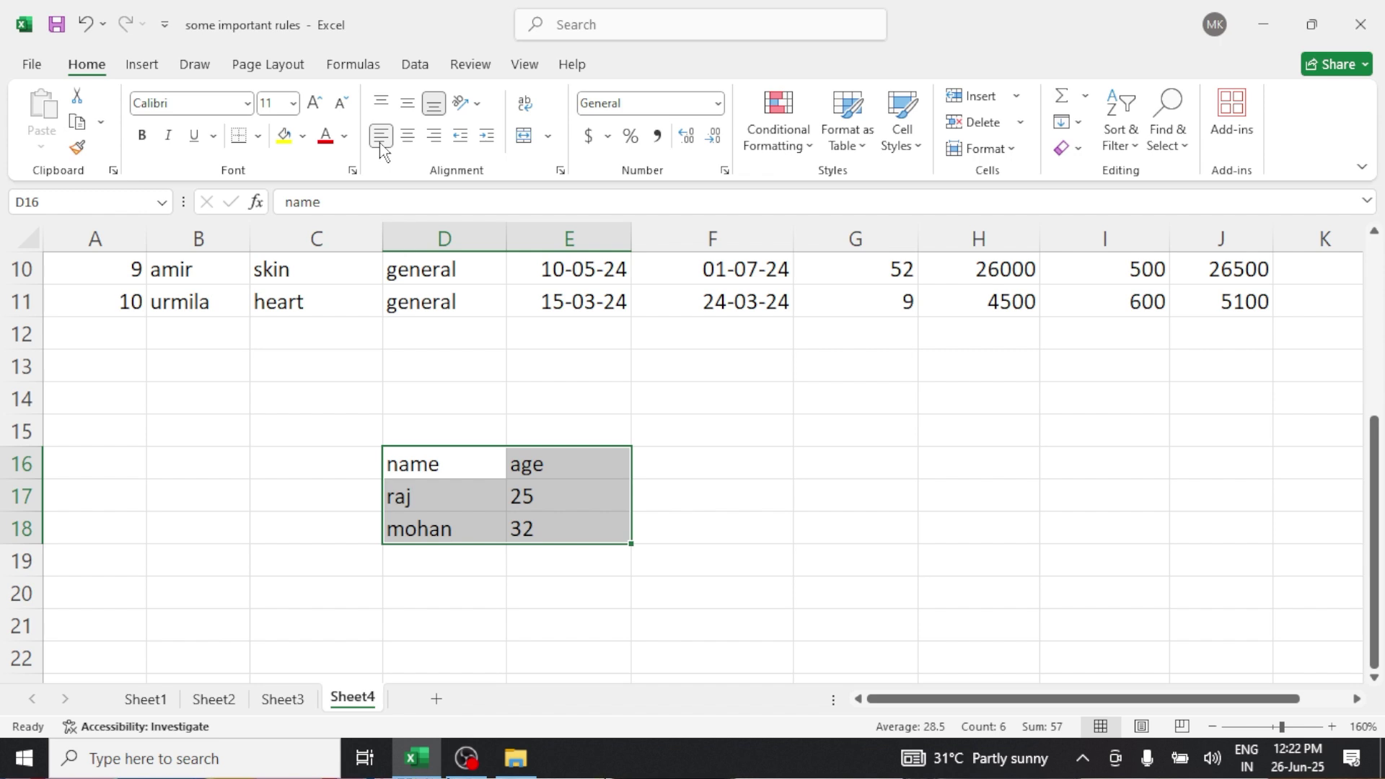
{"action": "left_click", "coordinate": [408, 136]}
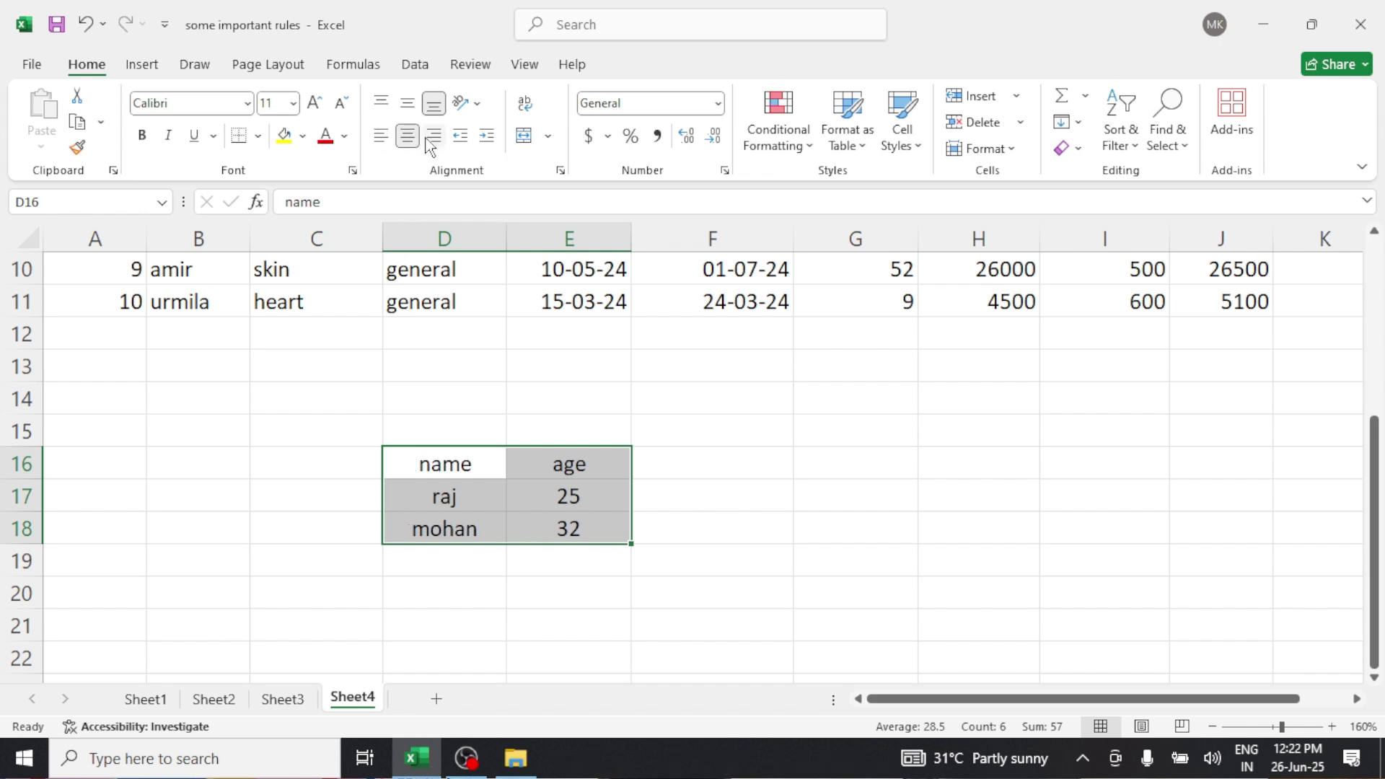
{"action": "left_click", "coordinate": [432, 136]}
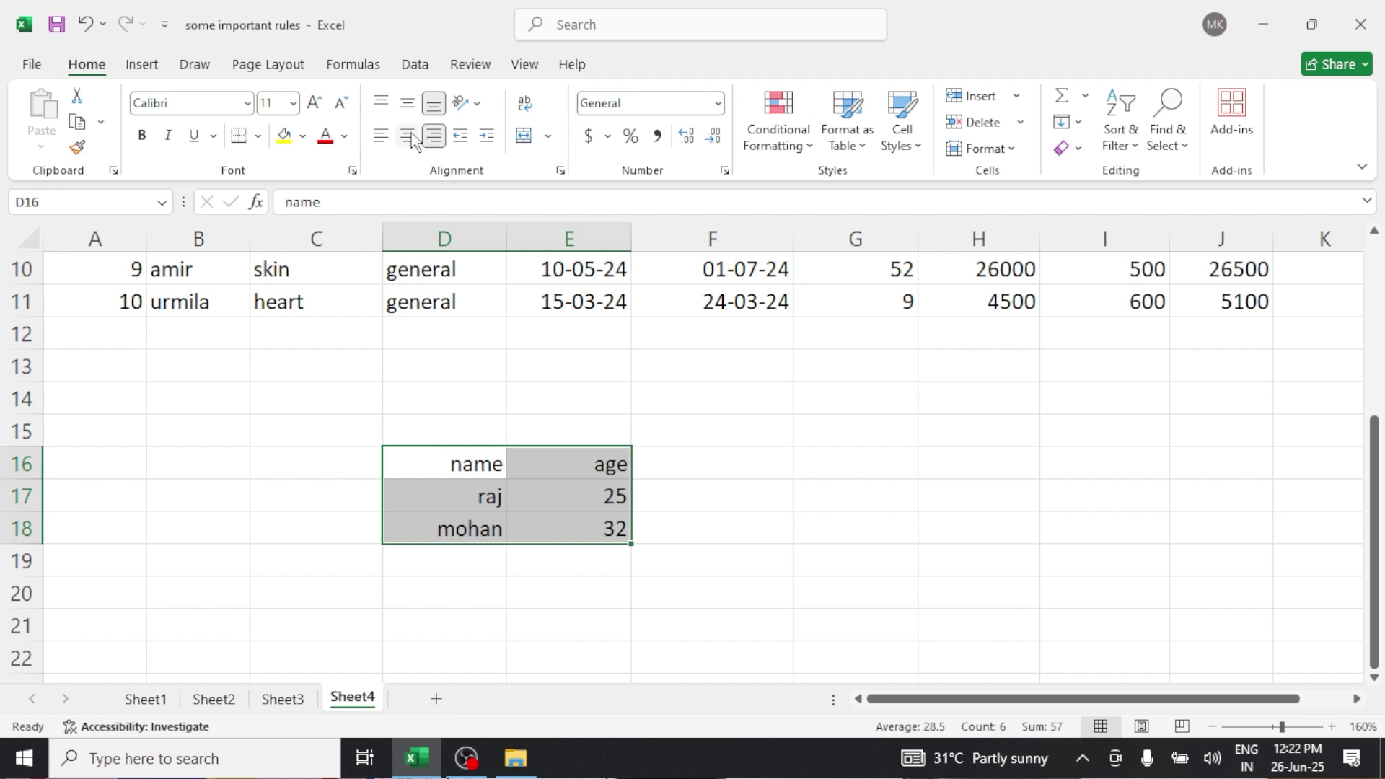
{"action": "left_click", "coordinate": [409, 136]}
{"action": "left_click", "coordinate": [381, 136]}
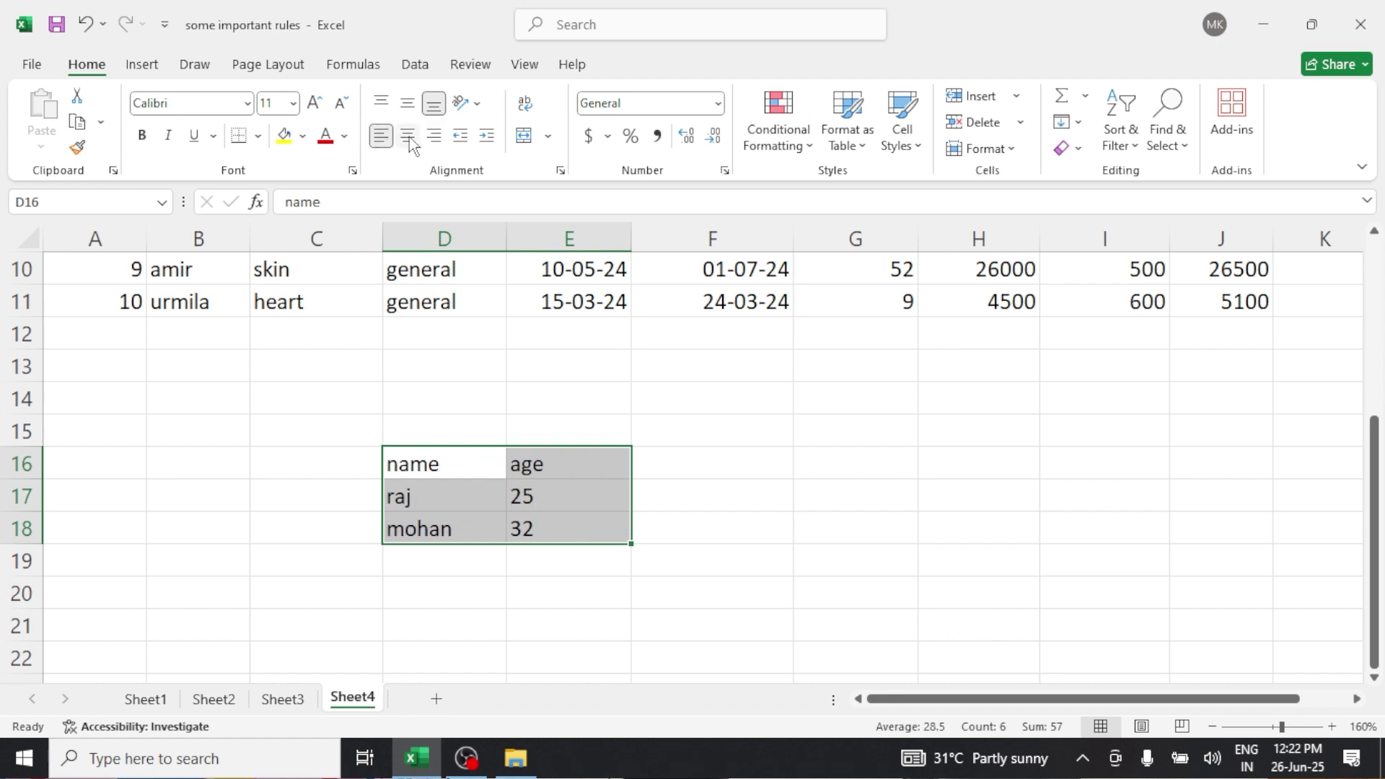
{"action": "left_click", "coordinate": [408, 136]}
{"action": "left_click", "coordinate": [433, 136]}
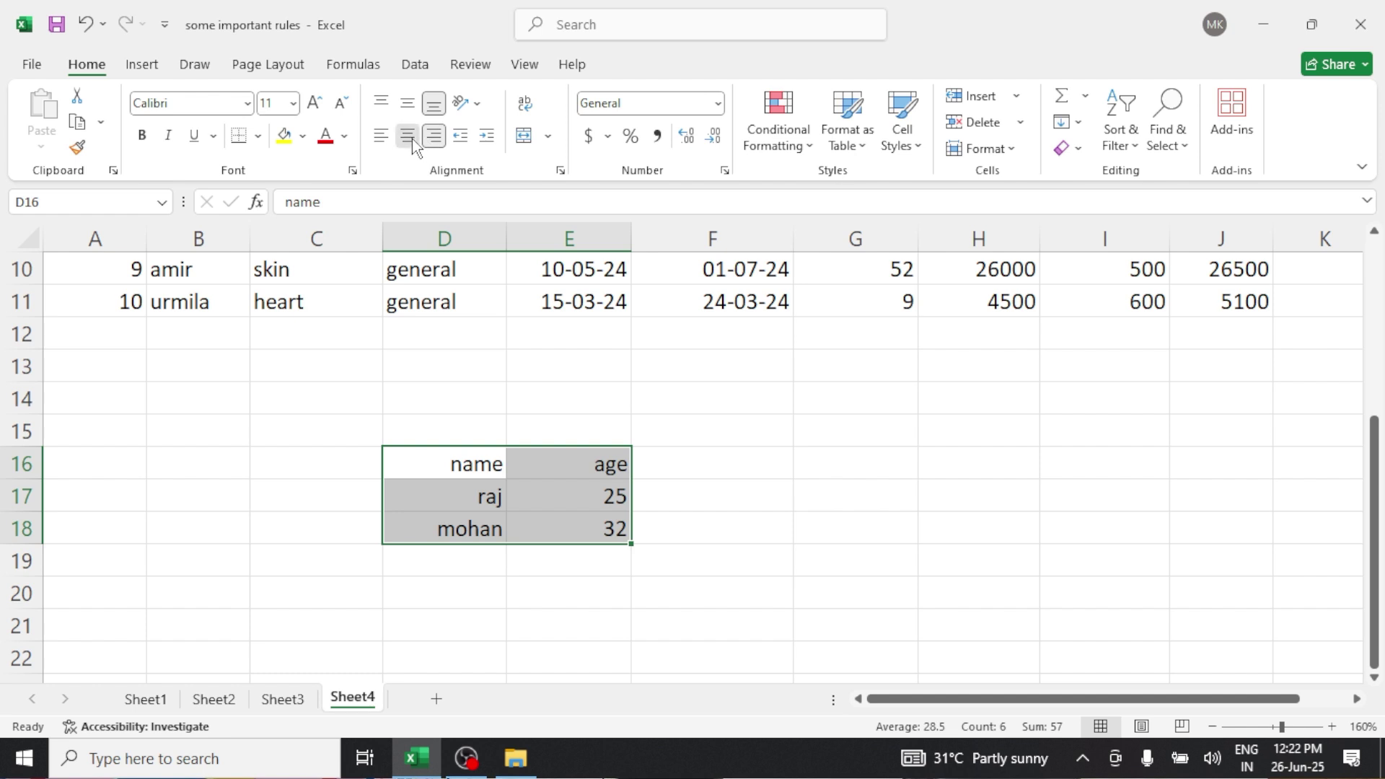
{"action": "left_click", "coordinate": [408, 136]}
{"action": "left_click", "coordinate": [382, 136]}
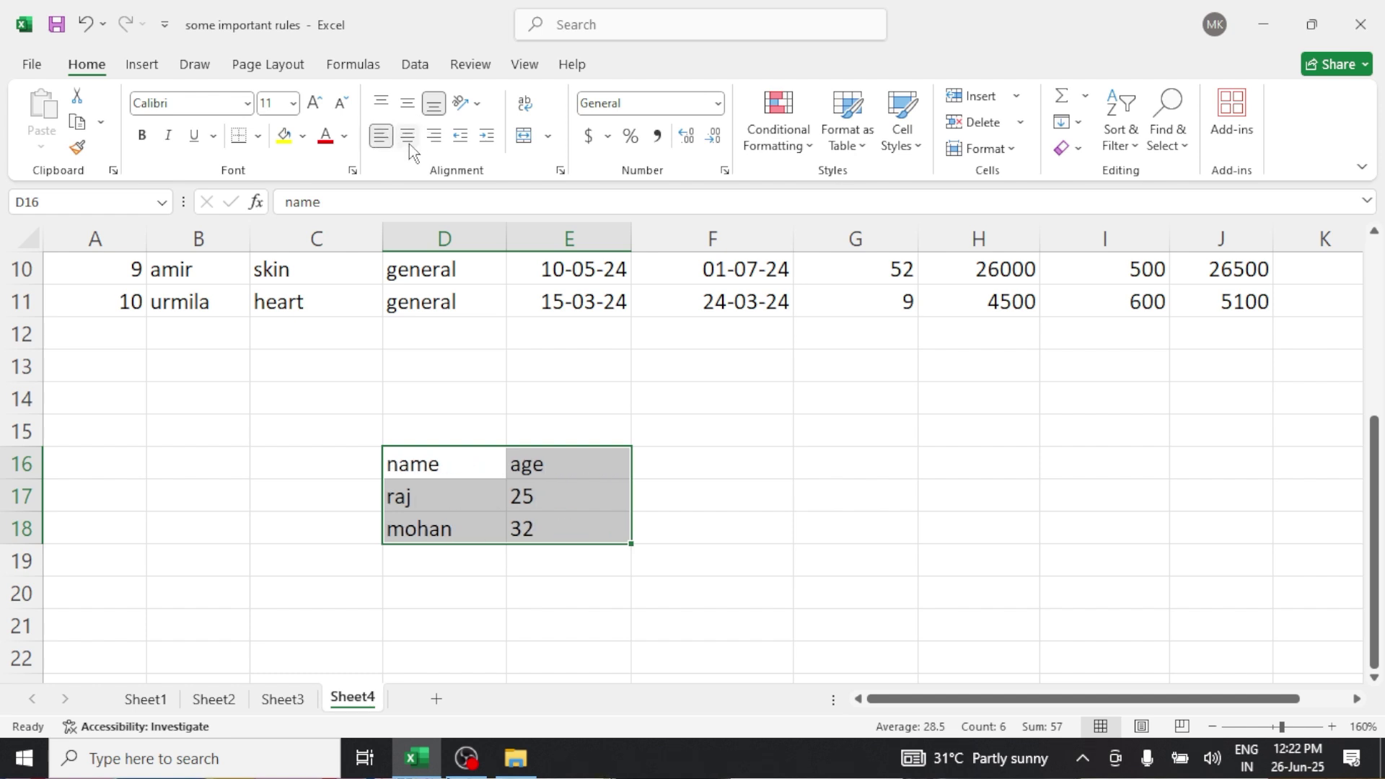
{"action": "left_click", "coordinate": [408, 136]}
{"action": "left_click", "coordinate": [432, 137]}
{"action": "left_click", "coordinate": [407, 136]}
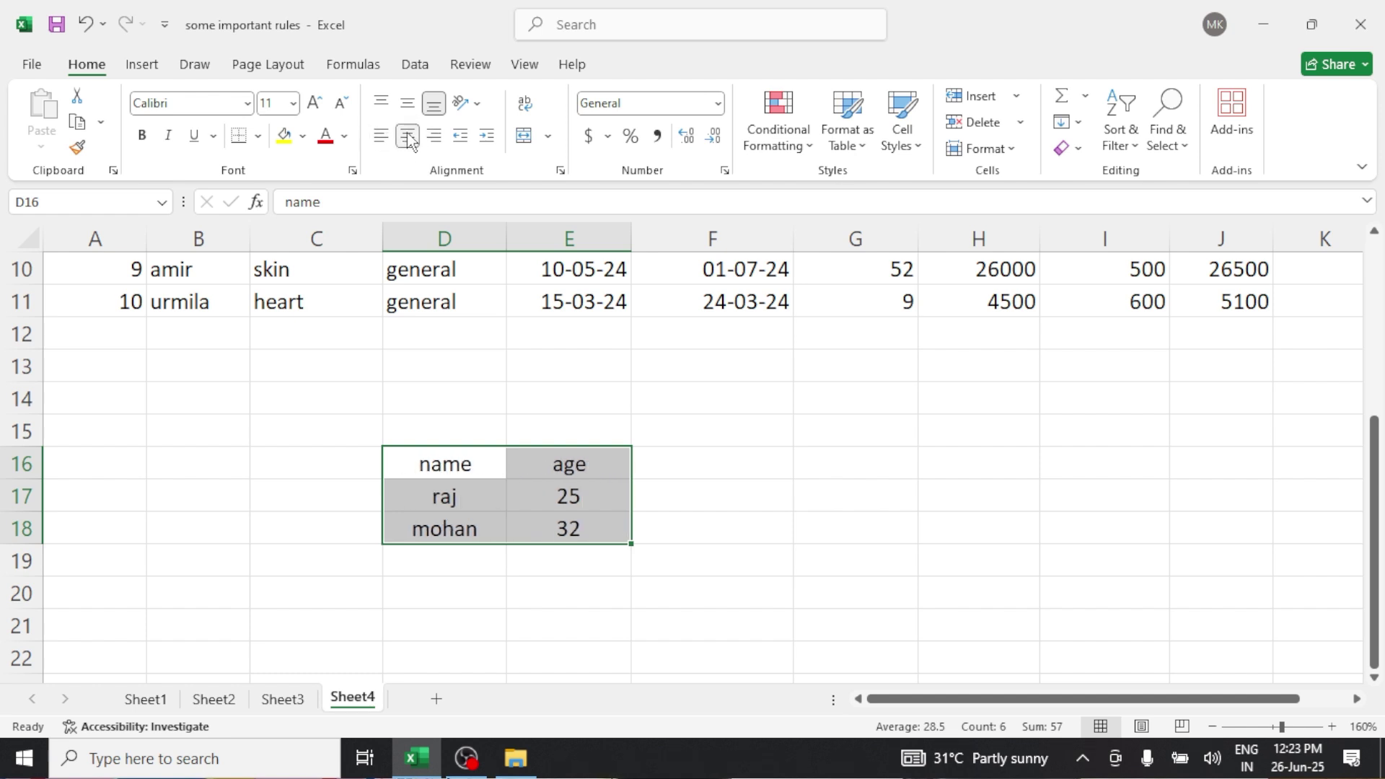
{"action": "left_click", "coordinate": [382, 136]}
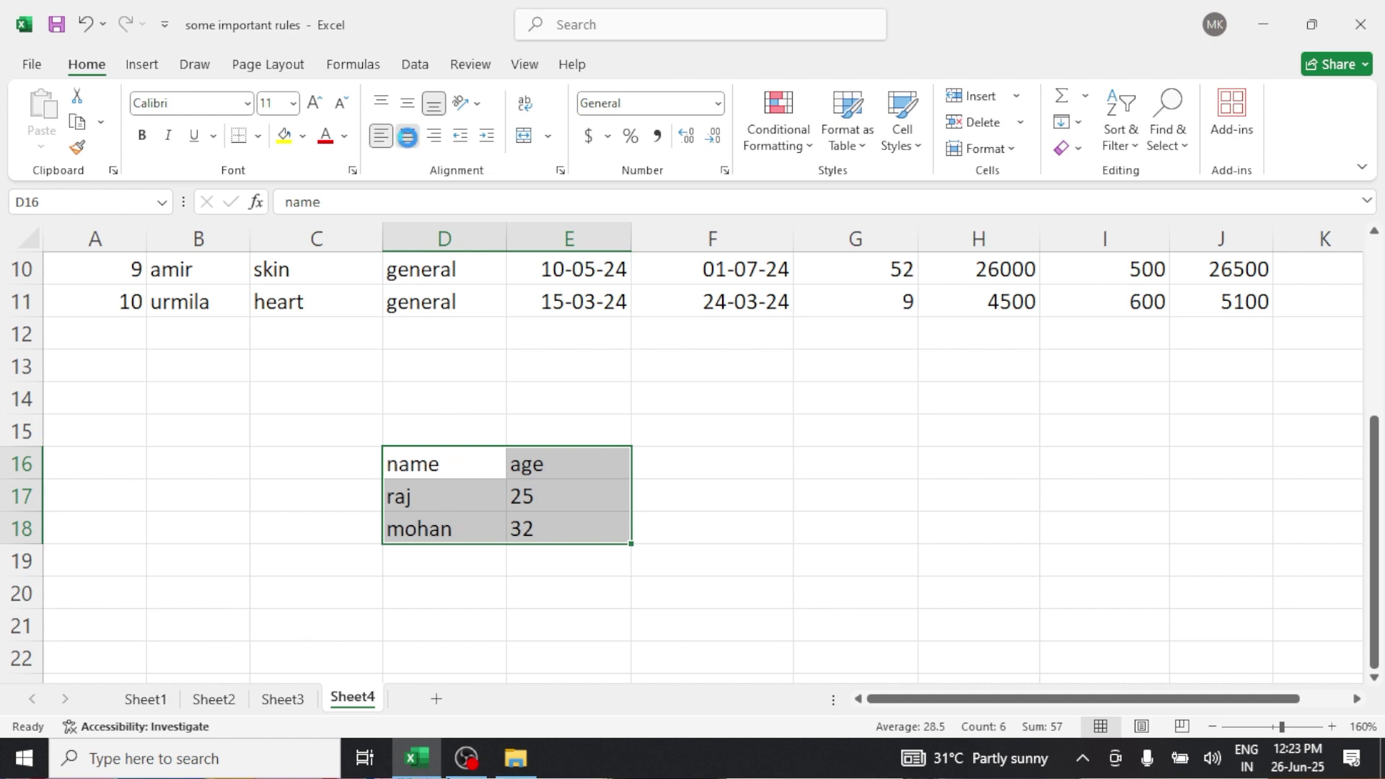
{"action": "left_click", "coordinate": [408, 137]}
{"action": "left_click", "coordinate": [434, 136]}
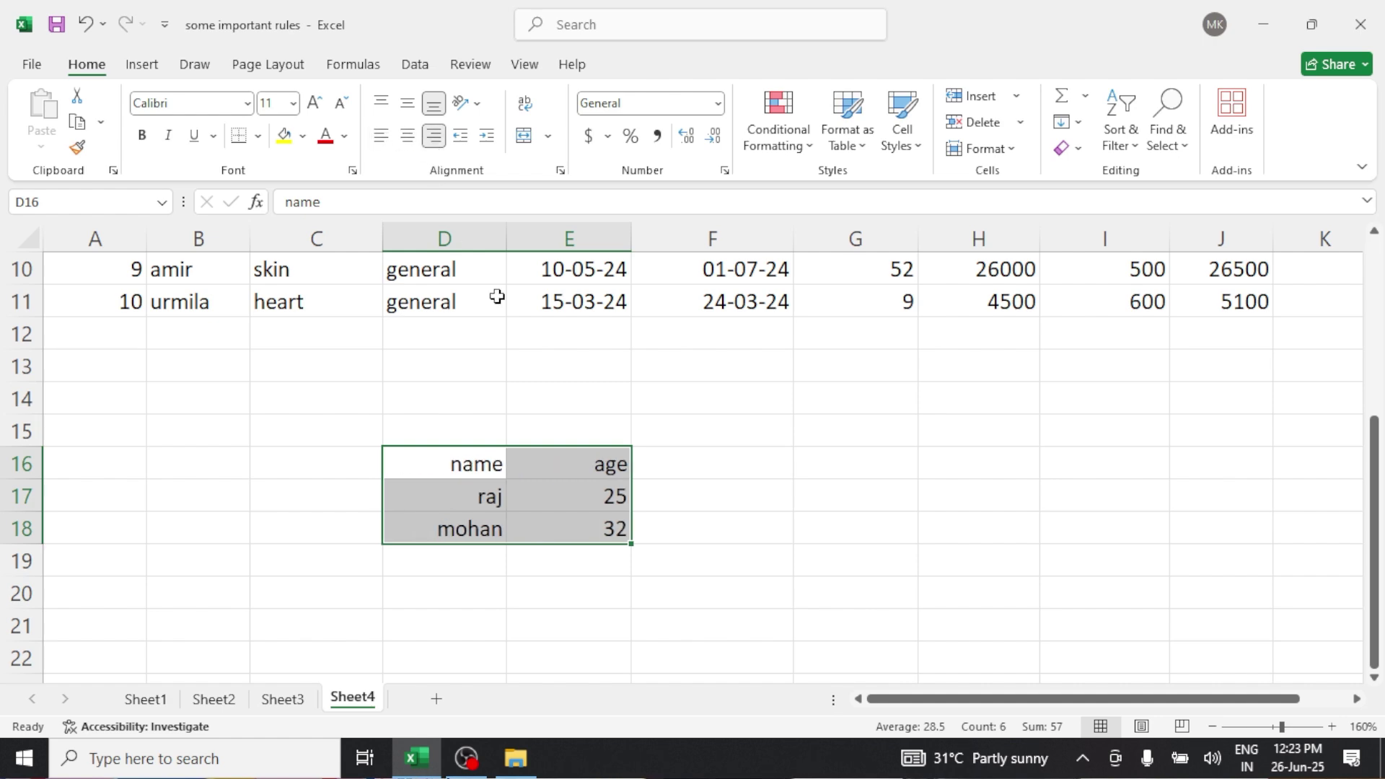
{"action": "scroll", "coordinate": [705, 393], "scroll_direction": "up", "scroll_amount": 3}
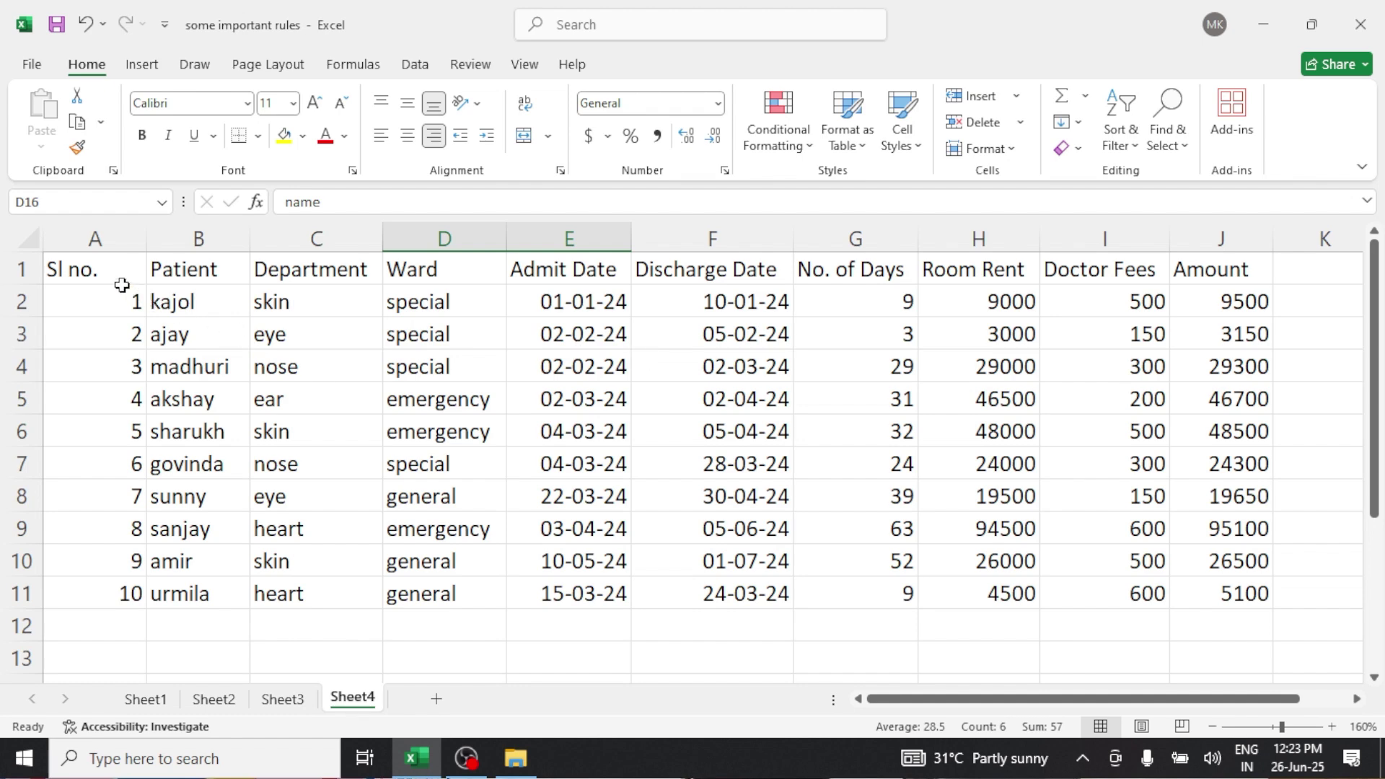
{"action": "mouse_move", "coordinate": [112, 270]}
{"action": "left_mouse_down"}
{"action": "mouse_move", "coordinate": [303, 294]}
{"action": "mouse_move", "coordinate": [968, 500]}
{"action": "mouse_move", "coordinate": [1258, 631]}
{"action": "mouse_move", "coordinate": [1248, 599]}
{"action": "left_mouse_up"}
{"action": "left_click", "coordinate": [680, 623]}
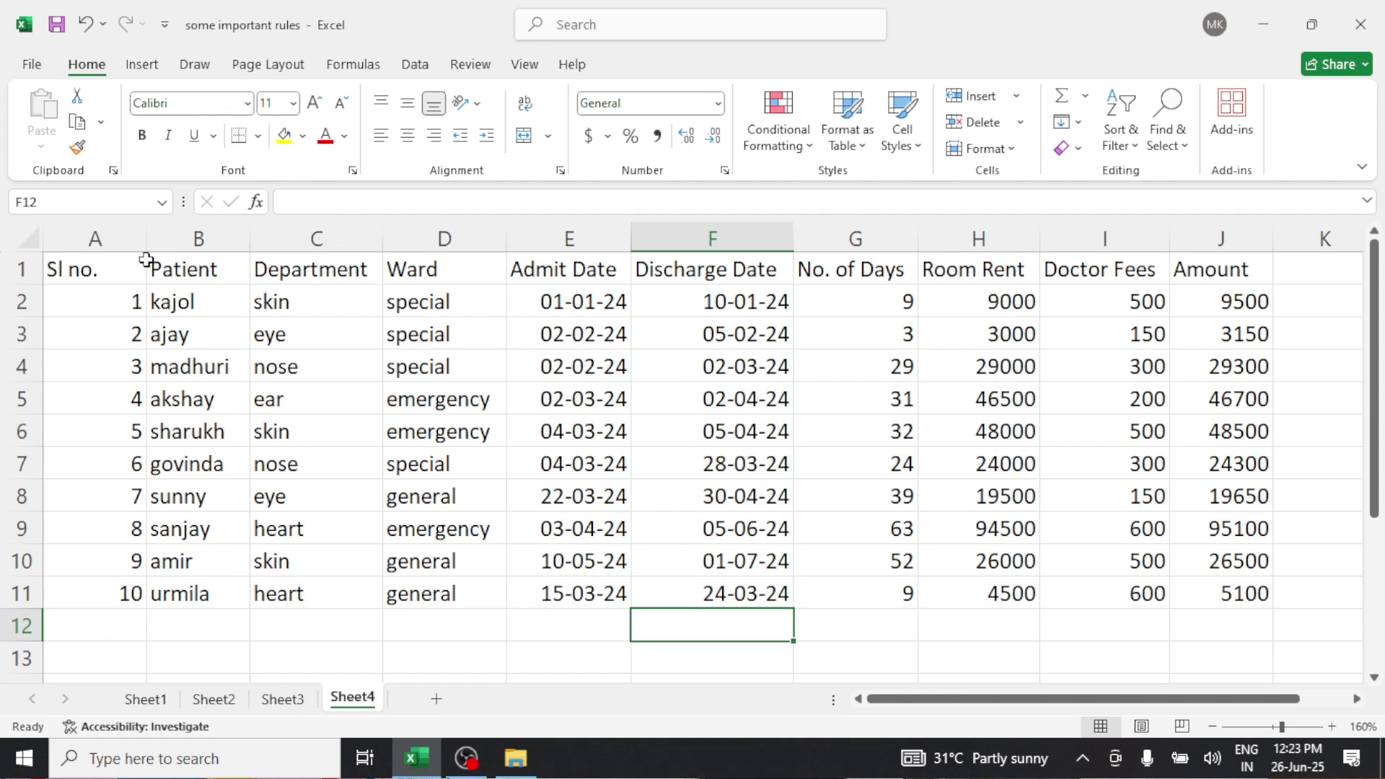
Step: Left-align the whole Sl no. column and centre the whole Patient column
{"action": "left_click", "coordinate": [117, 237]}
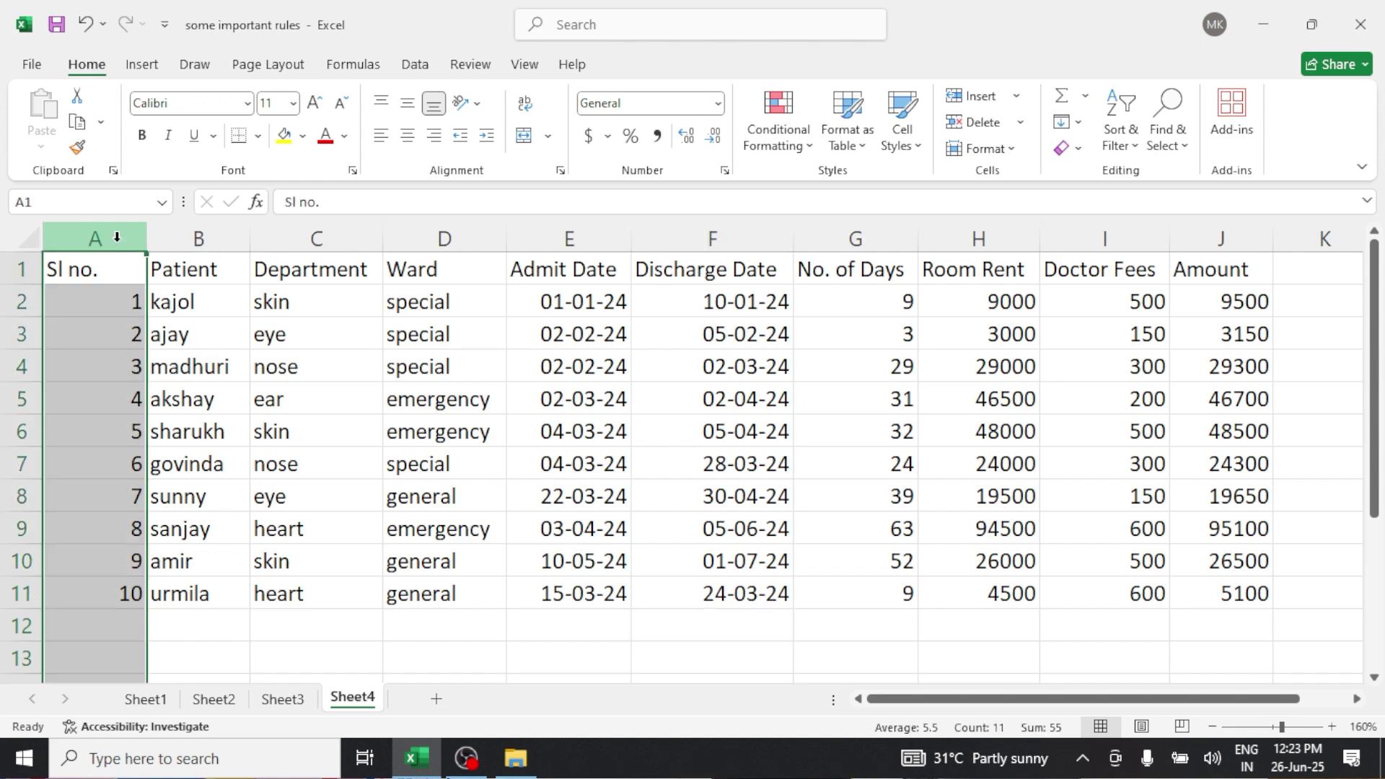
{"action": "left_click", "coordinate": [381, 135]}
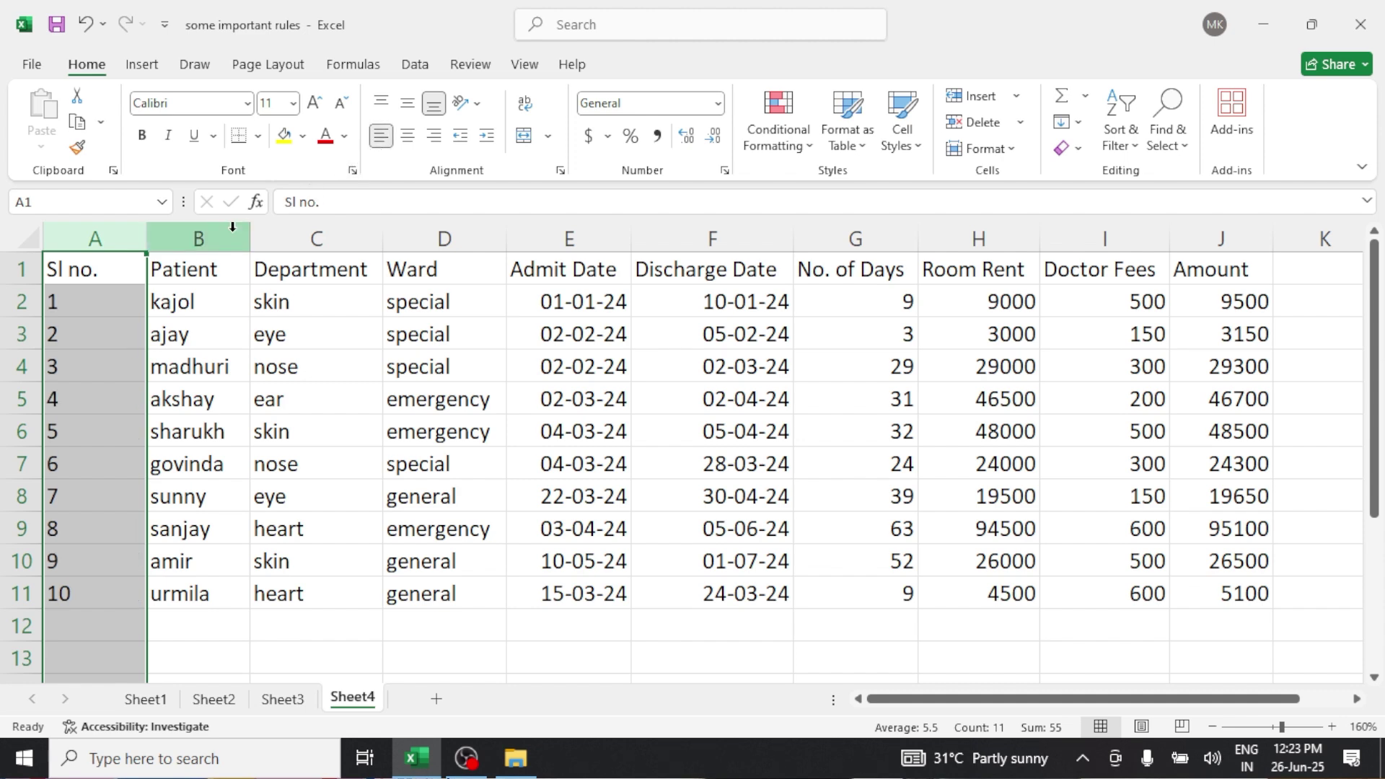
{"action": "left_click", "coordinate": [198, 238]}
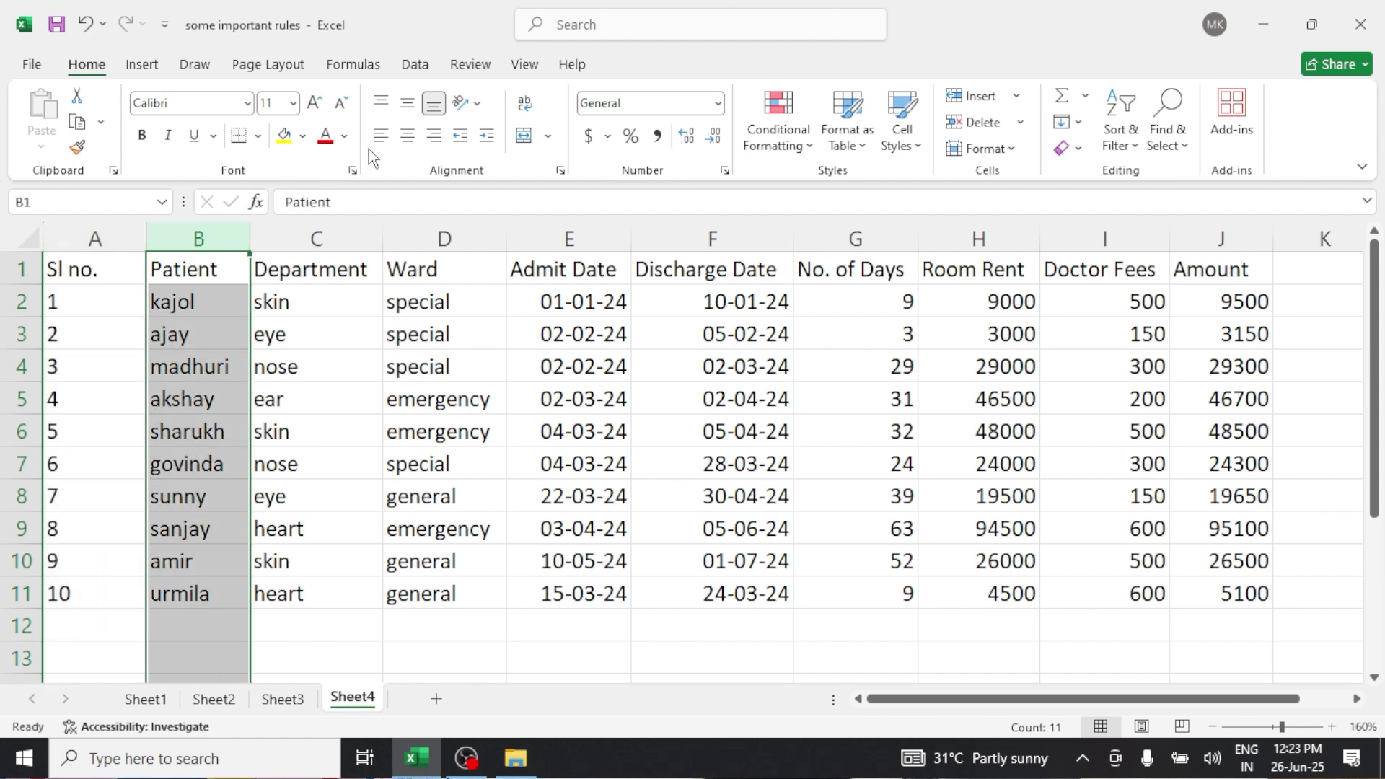
{"action": "left_click", "coordinate": [412, 141]}
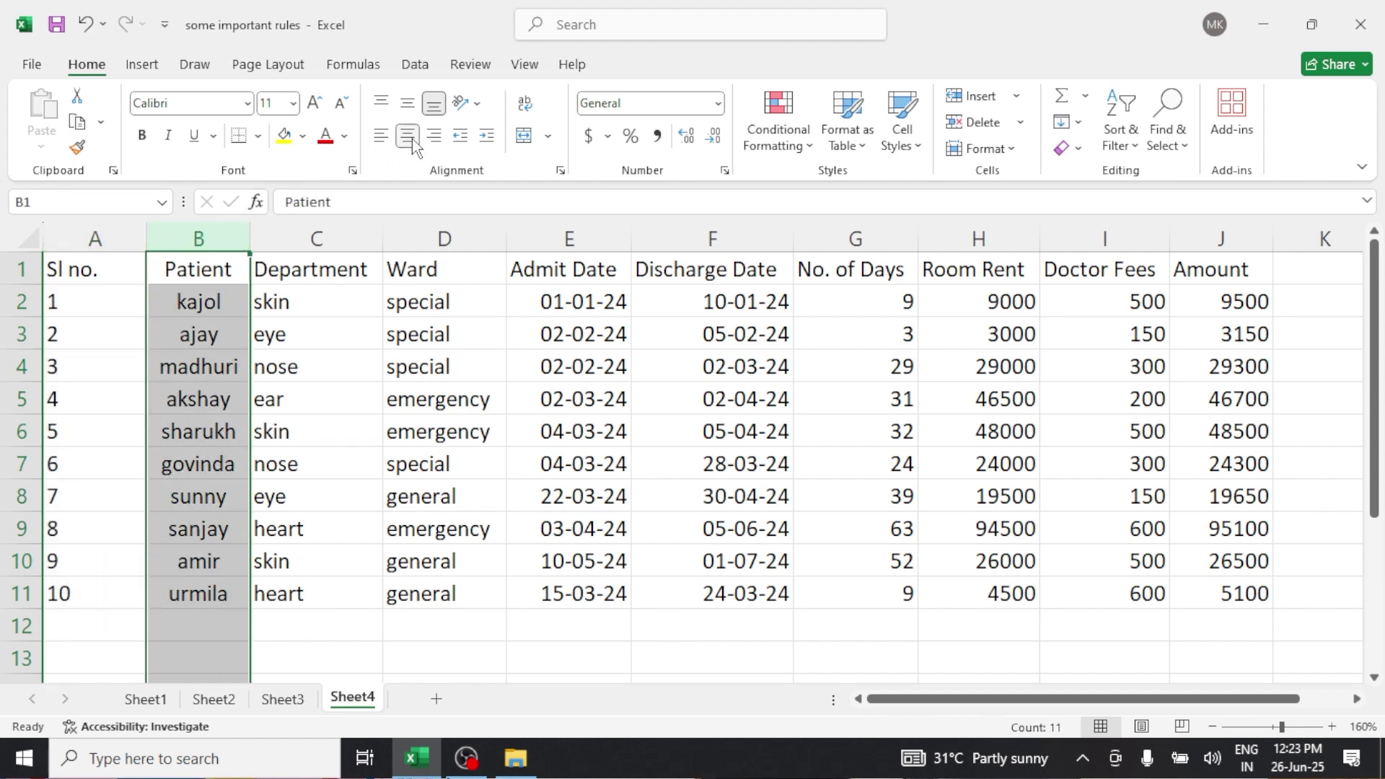
Step: Right-align the whole Department column of the patient data
{"action": "left_click", "coordinate": [339, 240]}
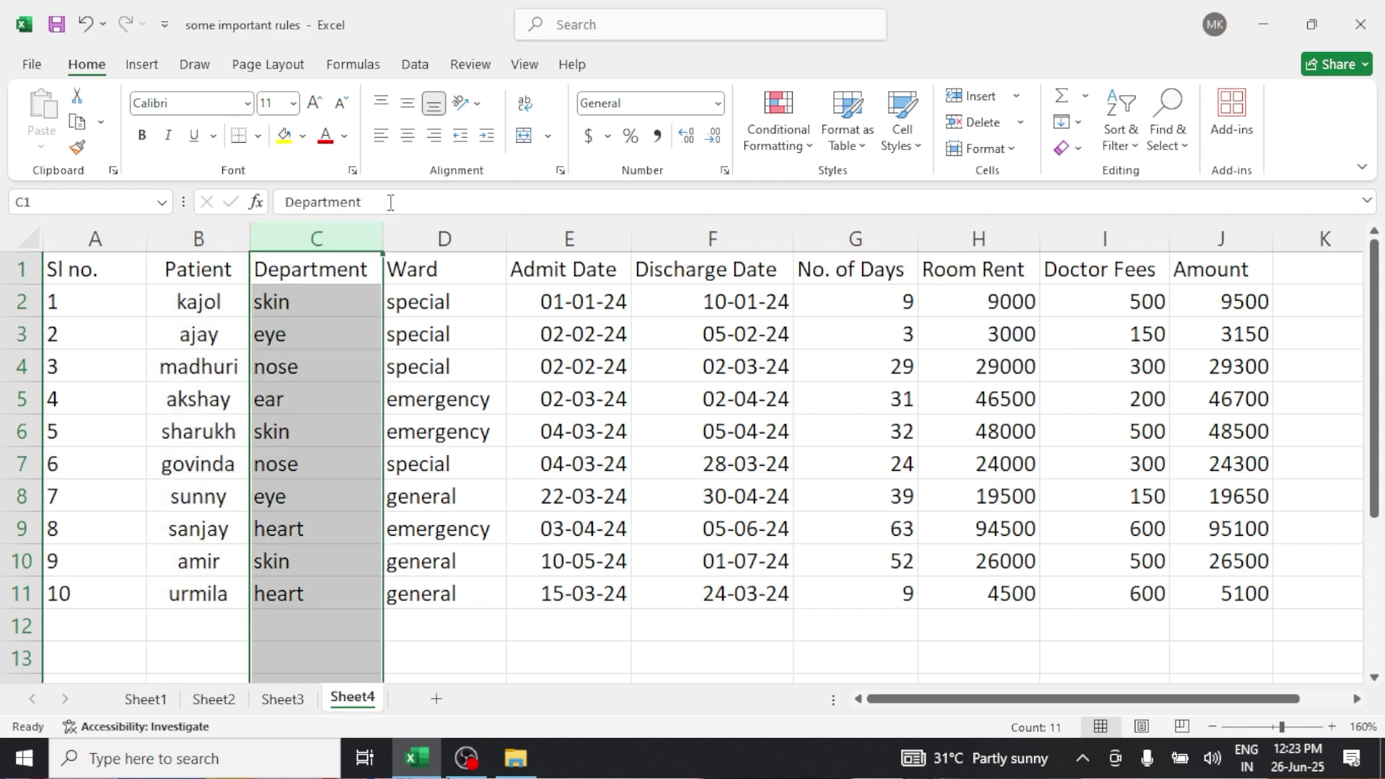
{"action": "left_click", "coordinate": [435, 144]}
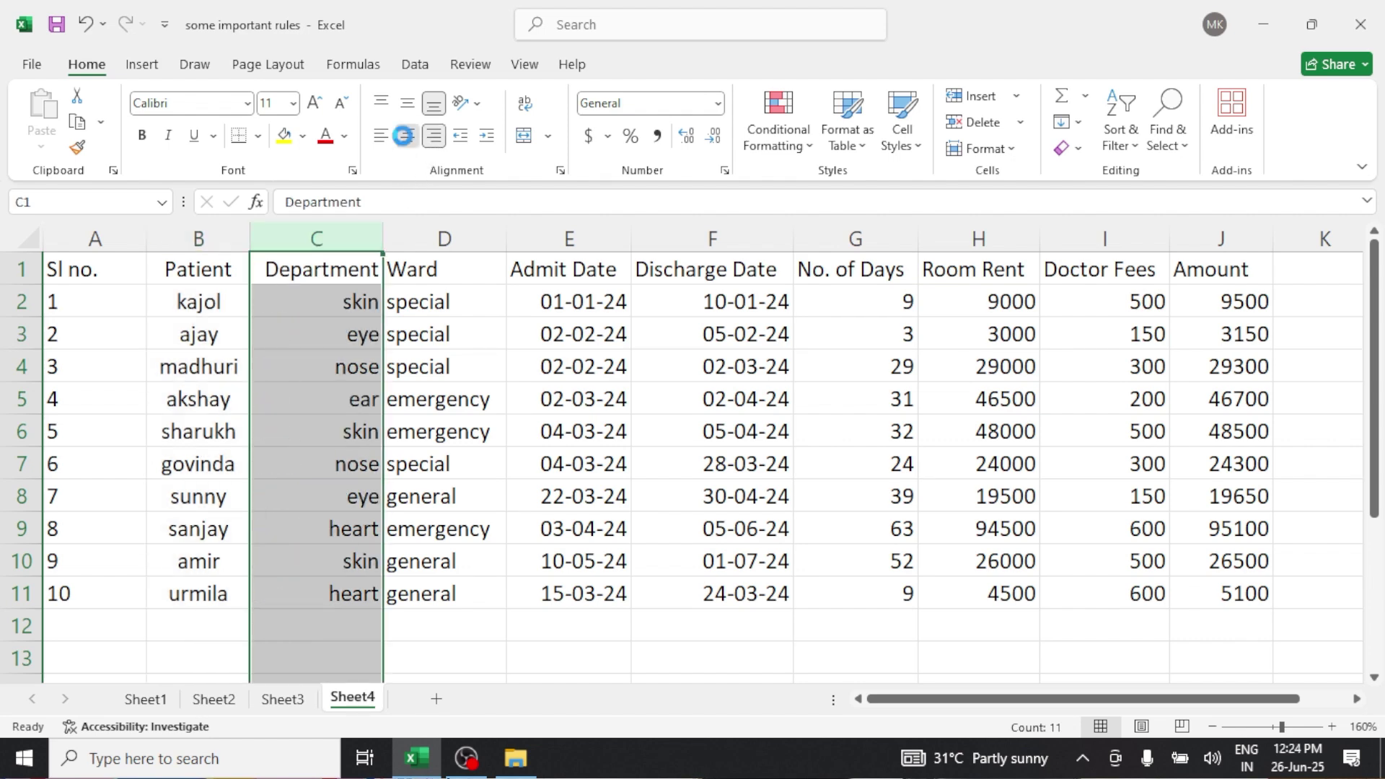
Step: Centre and then left-align the whole Department column, and do the same with the whole Ward column
{"action": "left_click", "coordinate": [409, 139]}
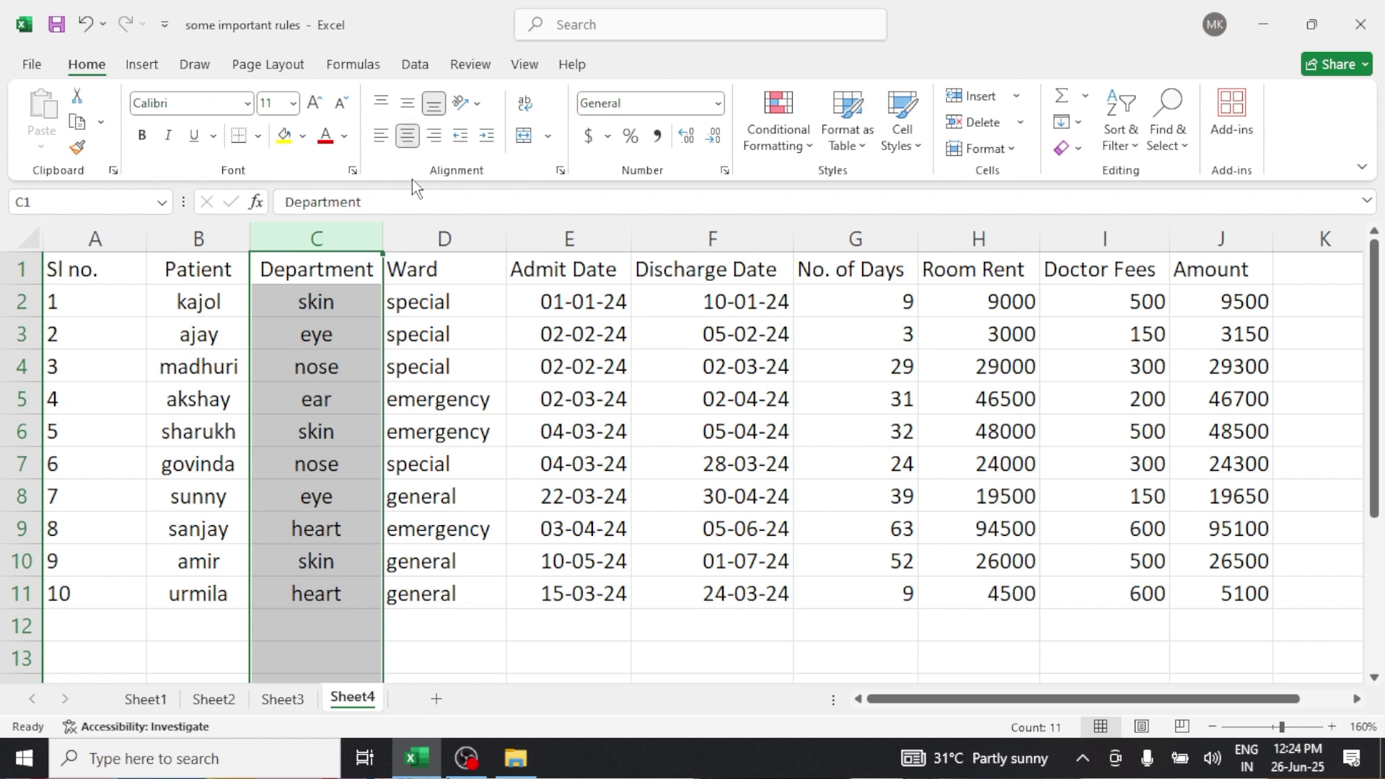
{"action": "left_click", "coordinate": [381, 135]}
{"action": "left_click", "coordinate": [424, 218]}
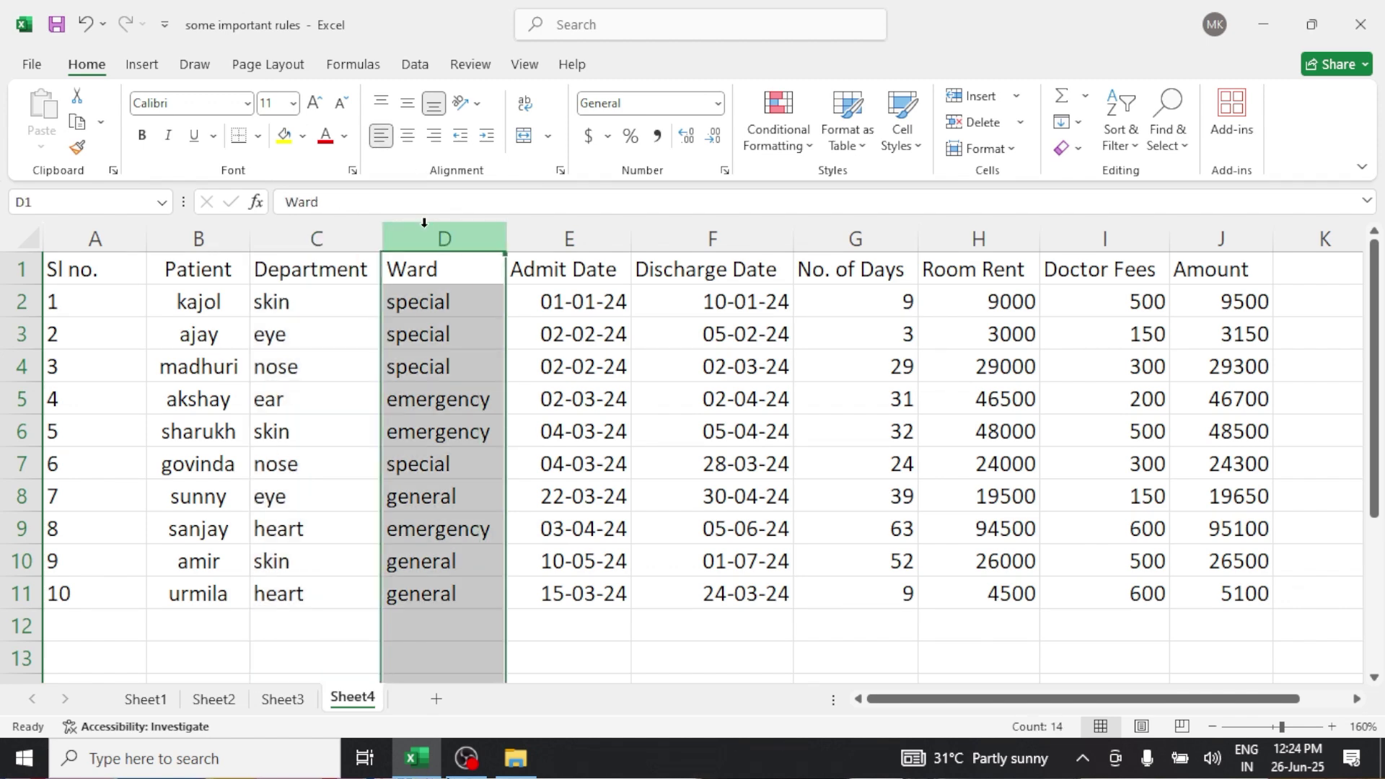
{"action": "left_click", "coordinate": [415, 139]}
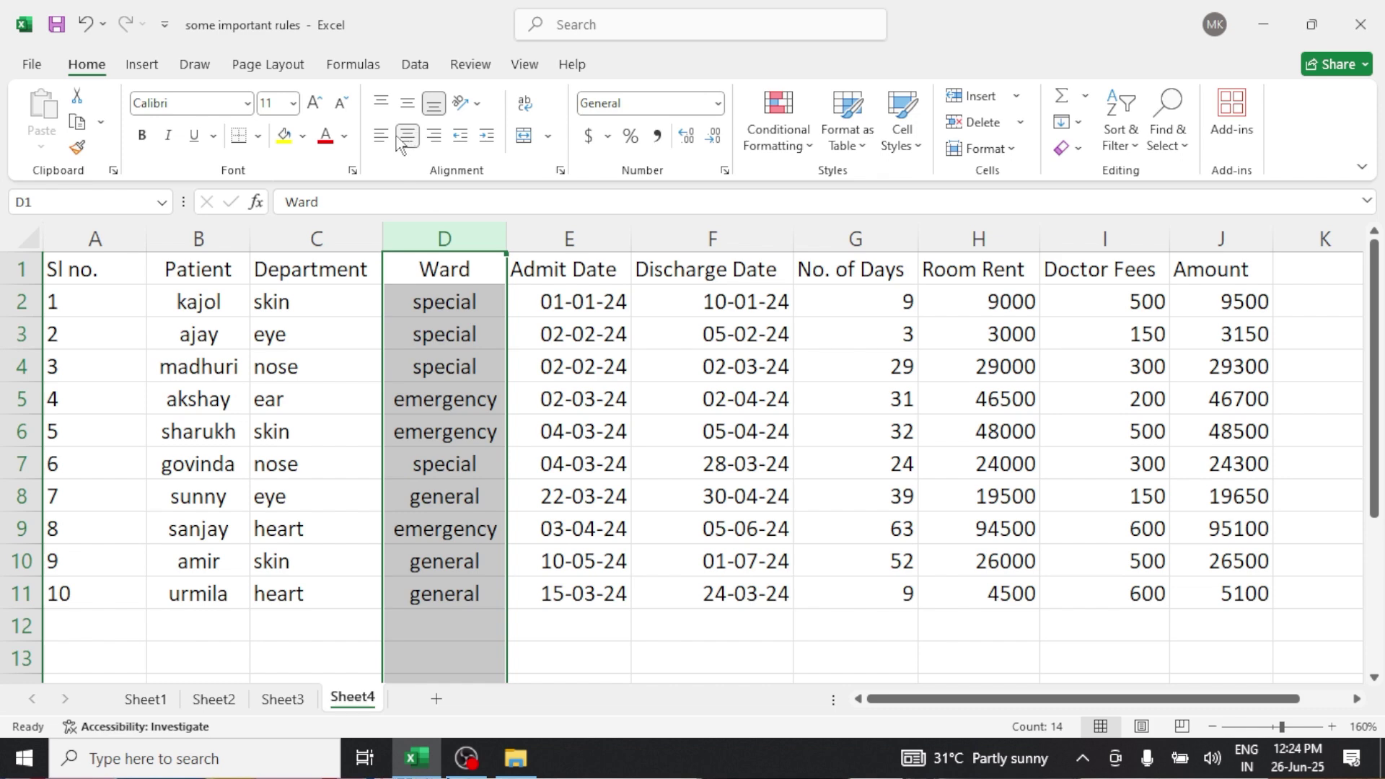
{"action": "left_click", "coordinate": [381, 136]}
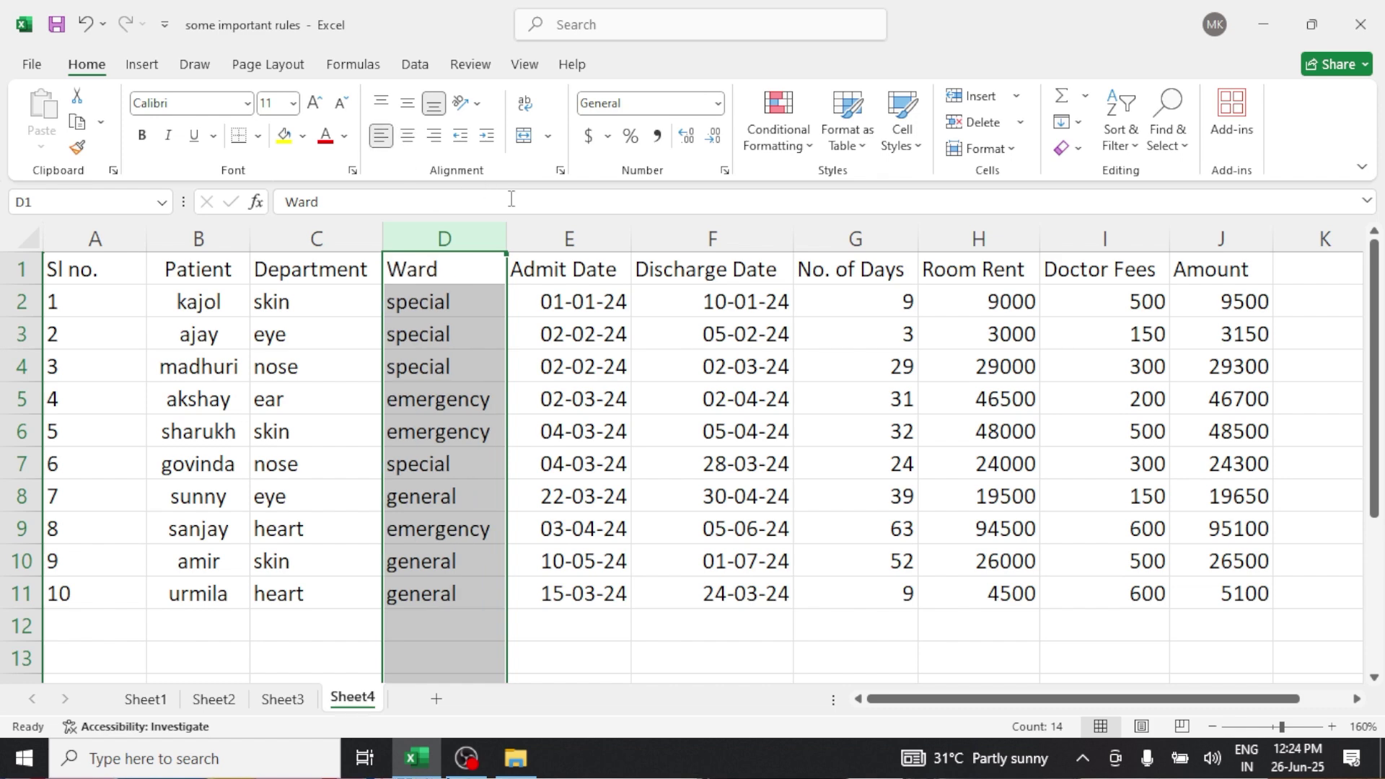
Step: Centre the whole Admit Date and Discharge Date columns horizontally
{"action": "left_click", "coordinate": [550, 232]}
{"action": "left_click", "coordinate": [406, 142]}
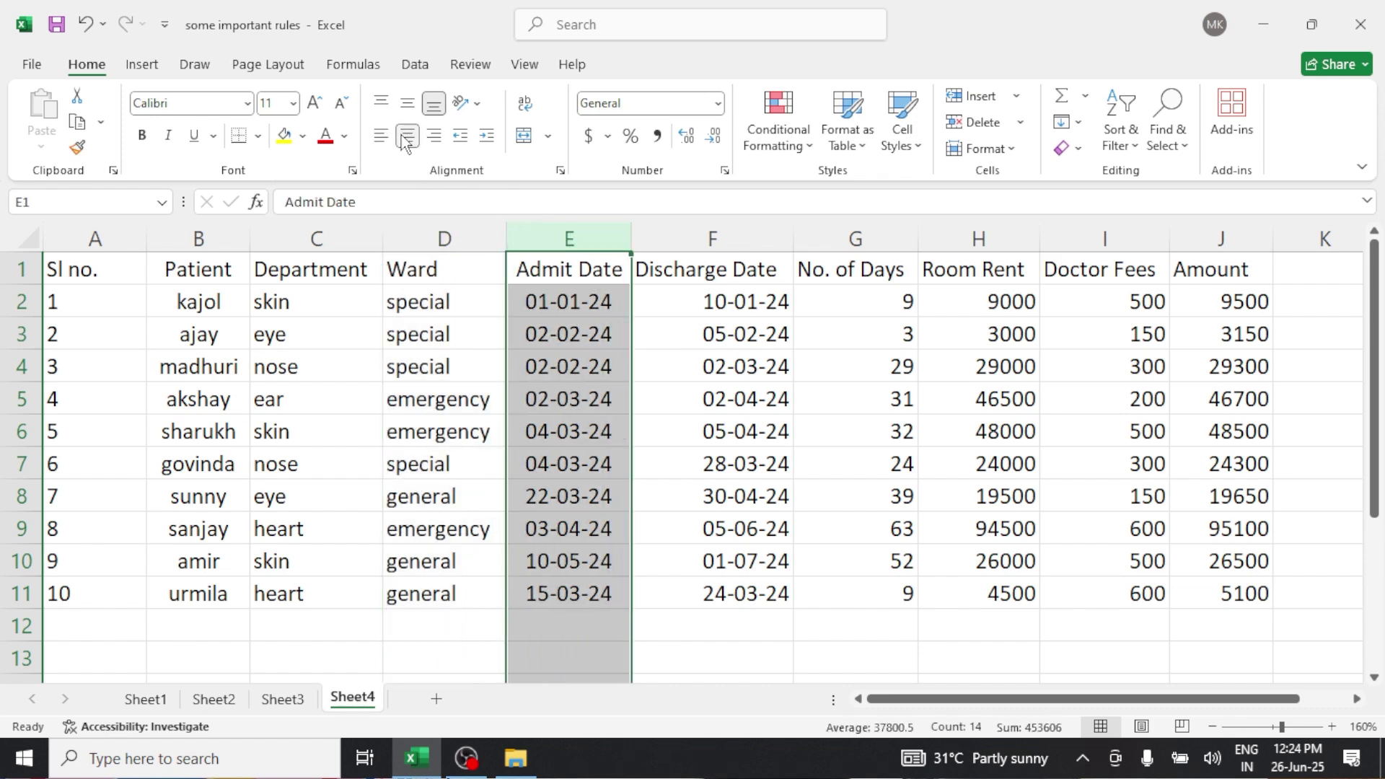
{"action": "left_click", "coordinate": [685, 236]}
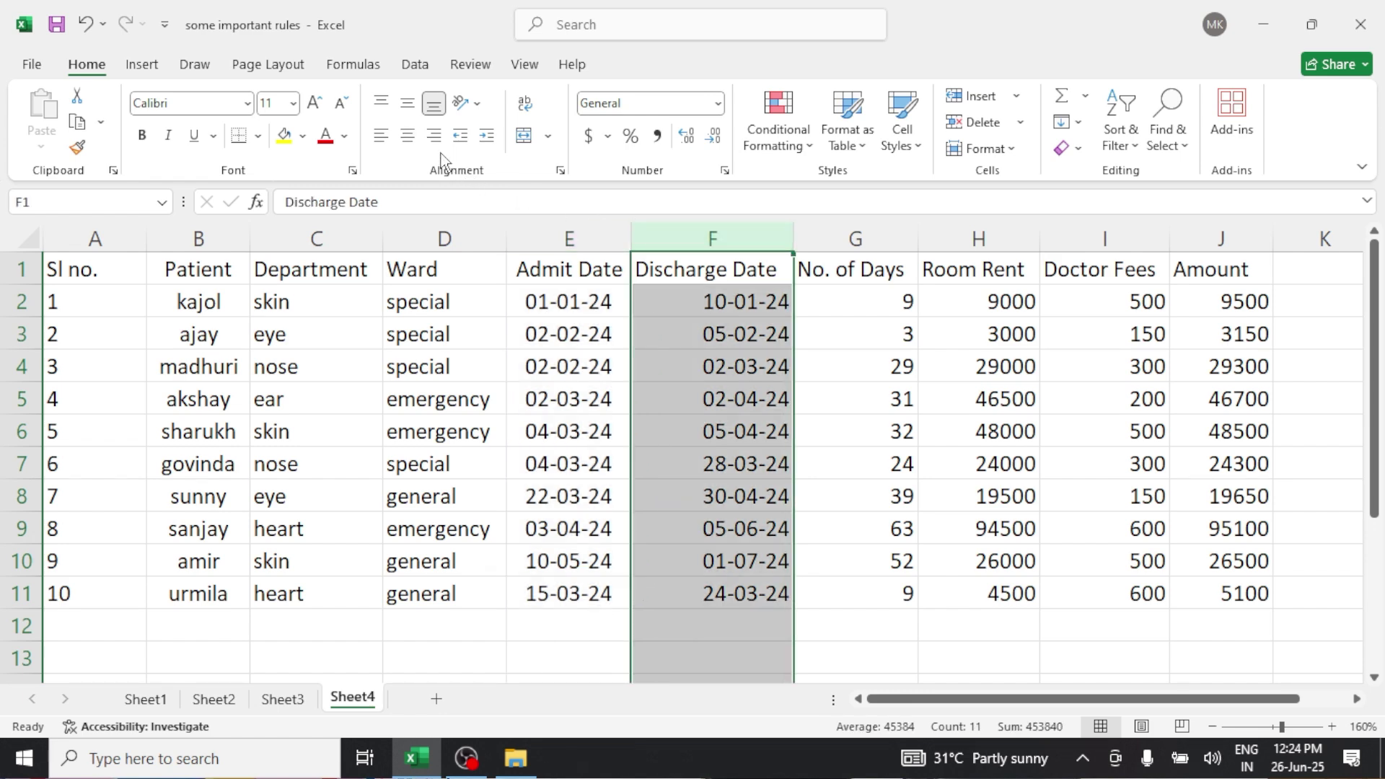
{"action": "left_click", "coordinate": [408, 137]}
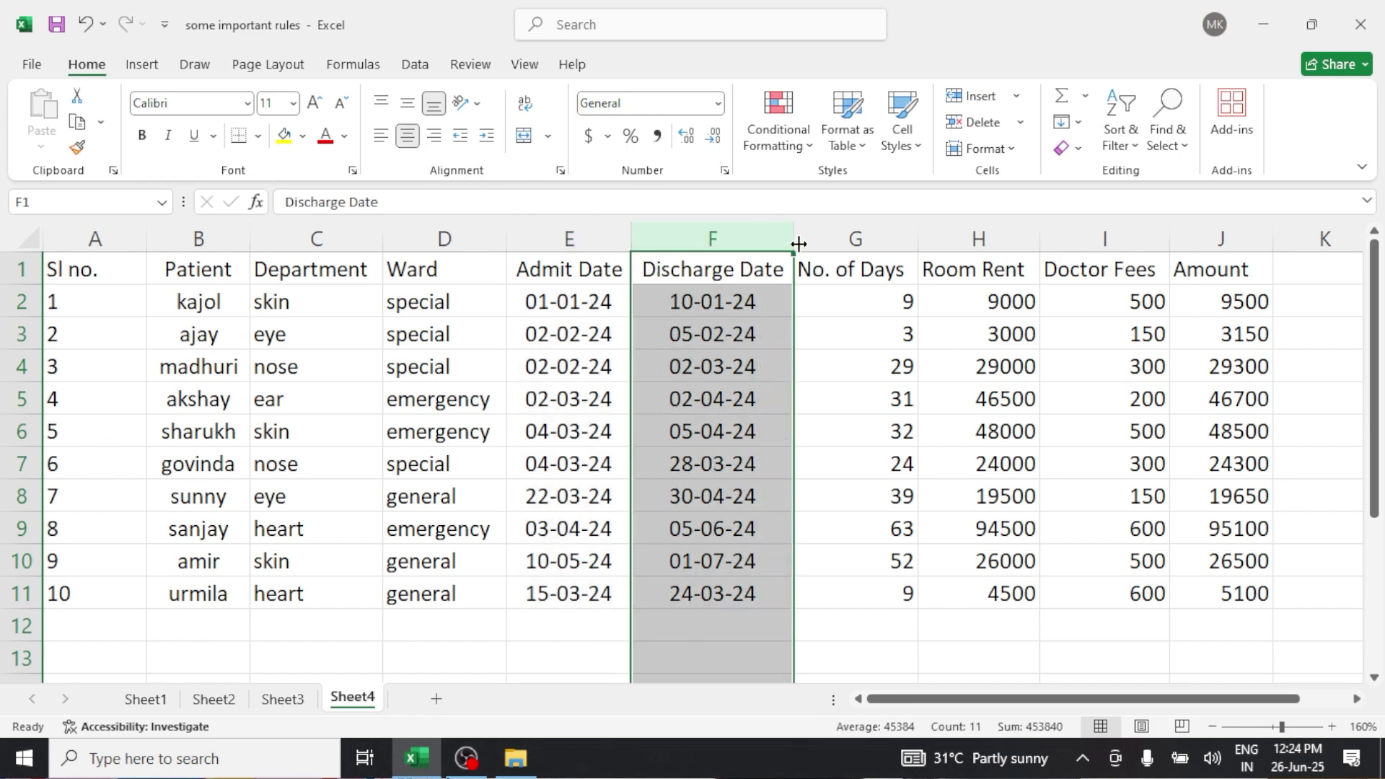
Step: Centre the No. of Days, Room Rent, Doctor Fees and Amount data in G1:J11 horizontally
{"action": "left_click", "coordinate": [824, 247]}
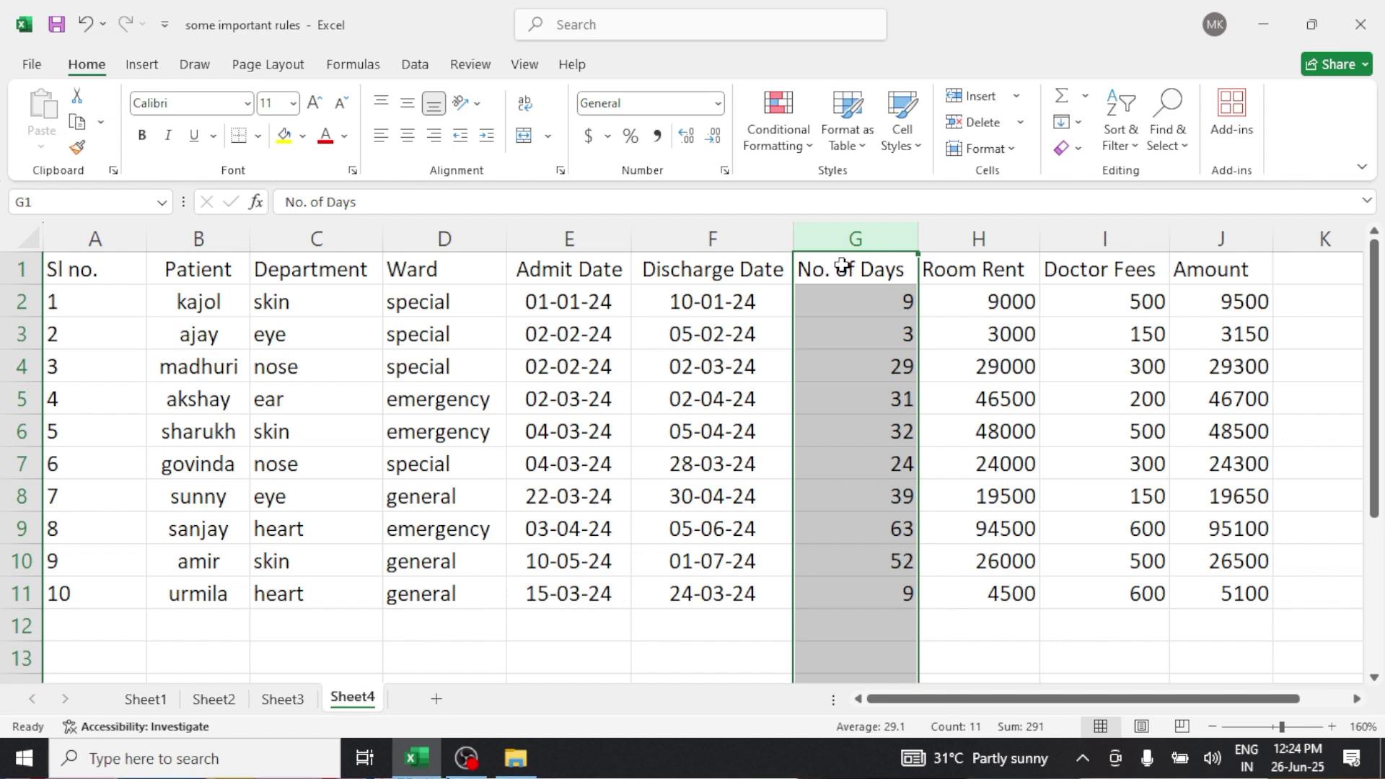
{"action": "left_click_drag", "start_coordinate": [842, 266], "coordinate": [1201, 580]}
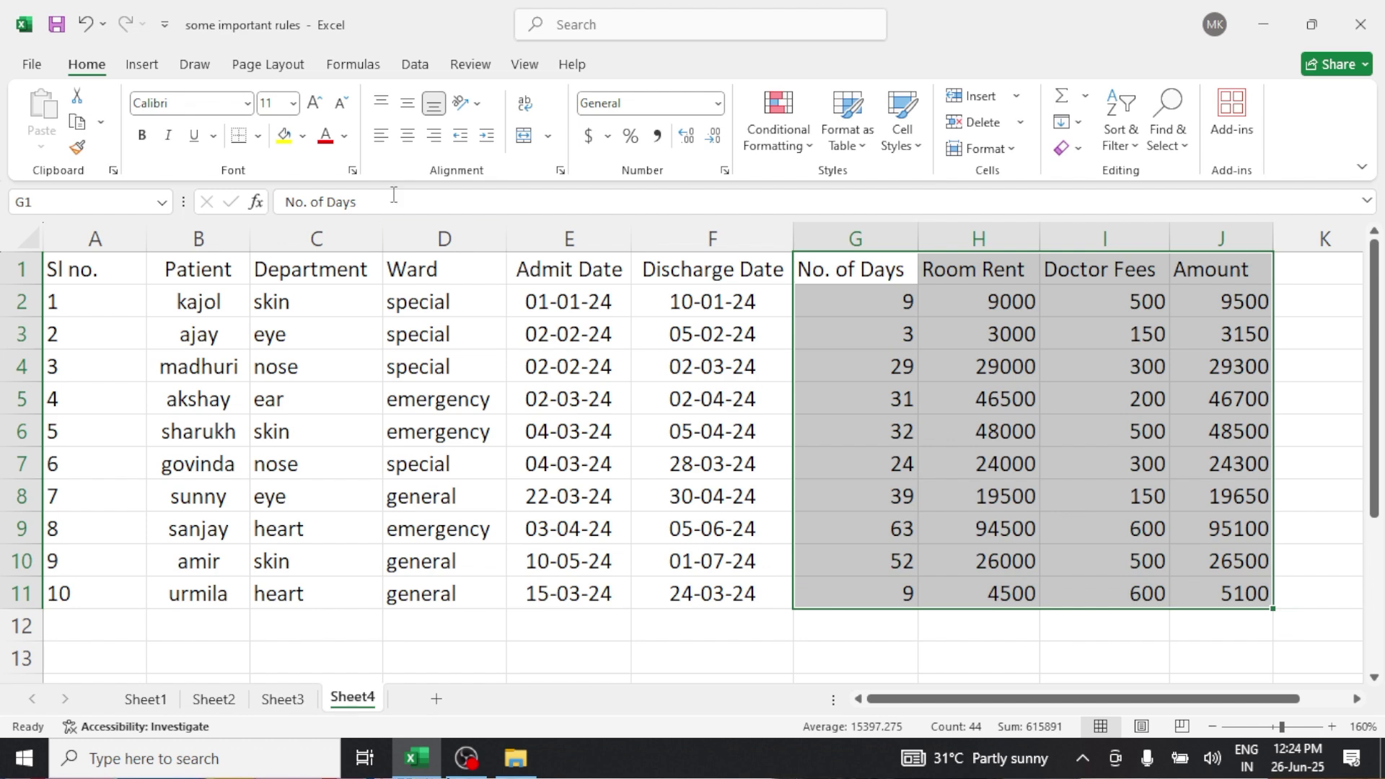
{"action": "left_click", "coordinate": [407, 137]}
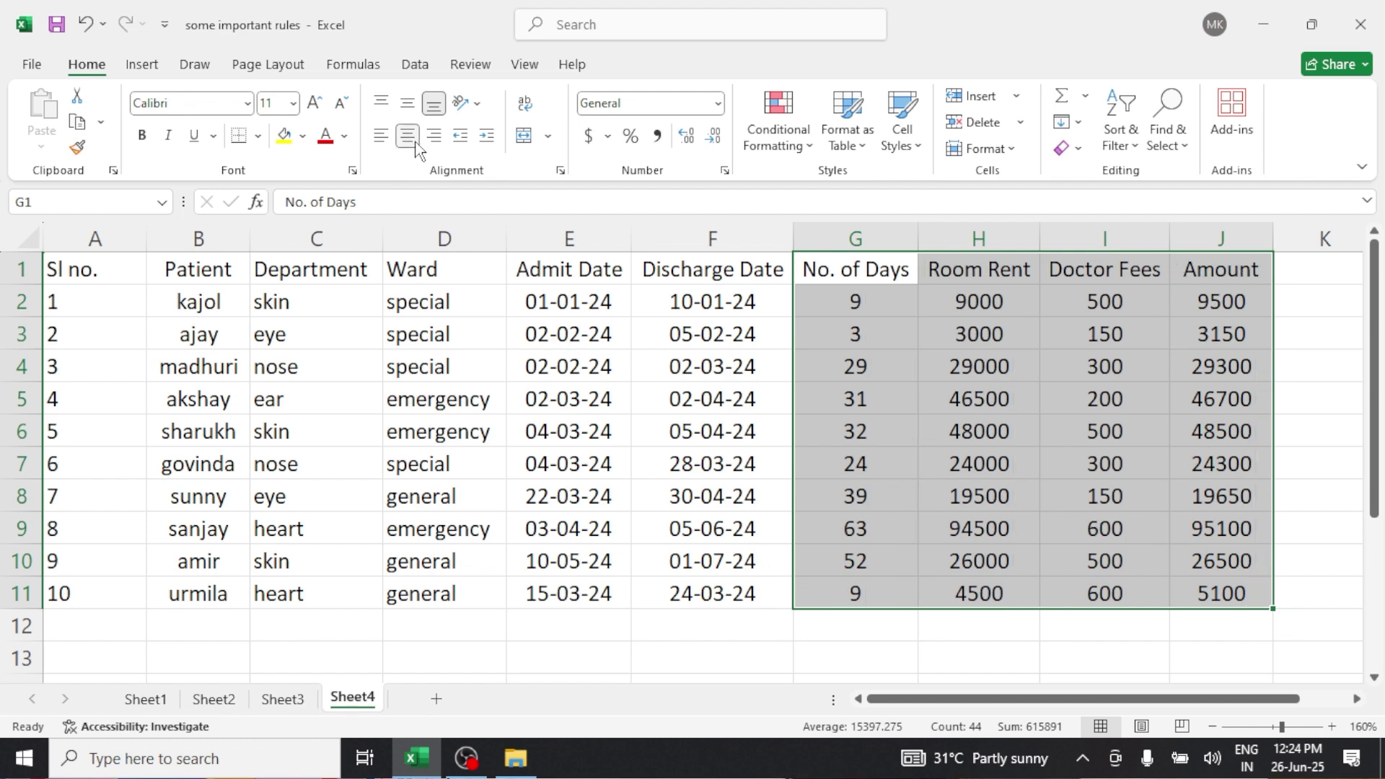
{"action": "left_click", "coordinate": [710, 627]}
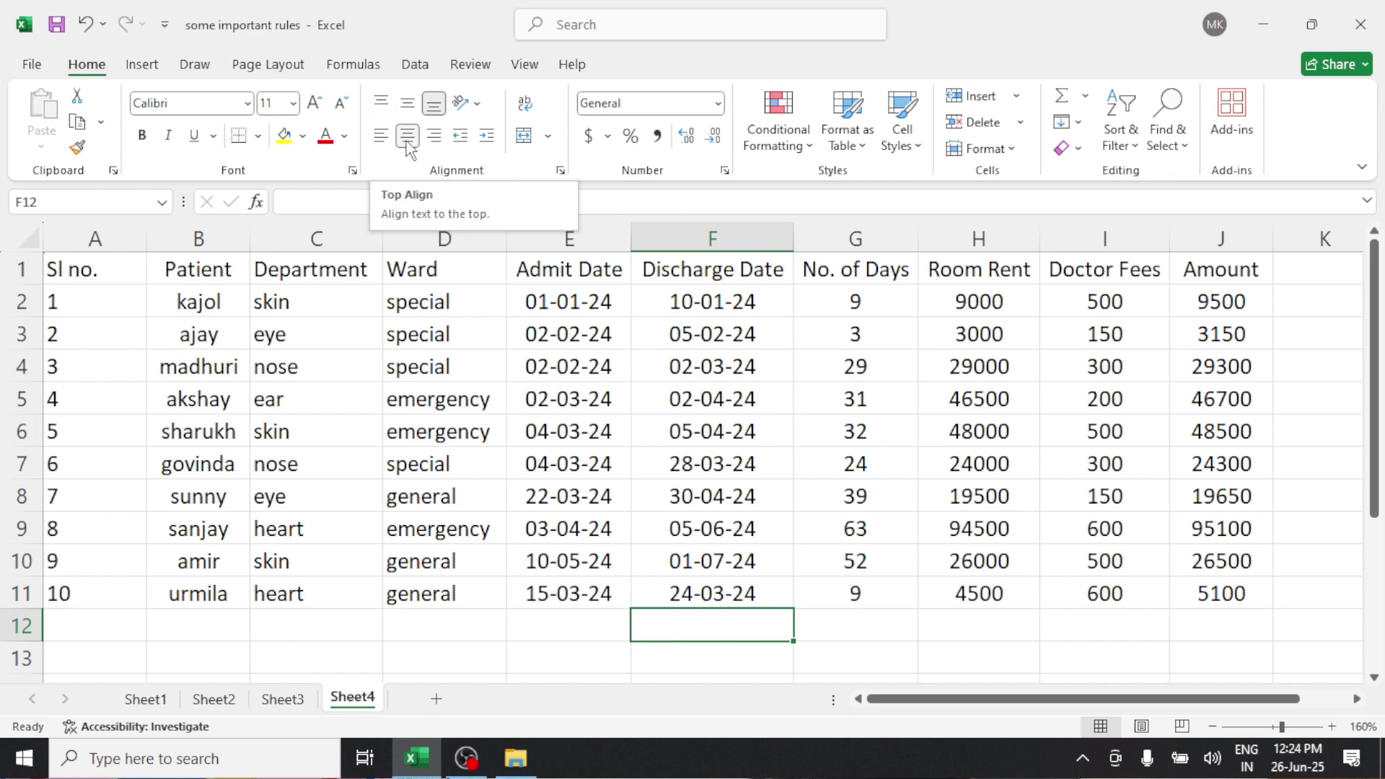
Step: Examine the horizontal alignment of individual cells in the Sl no., Patient, Department and Ward columns
{"action": "left_click", "coordinate": [404, 432]}
{"action": "left_click", "coordinate": [287, 428]}
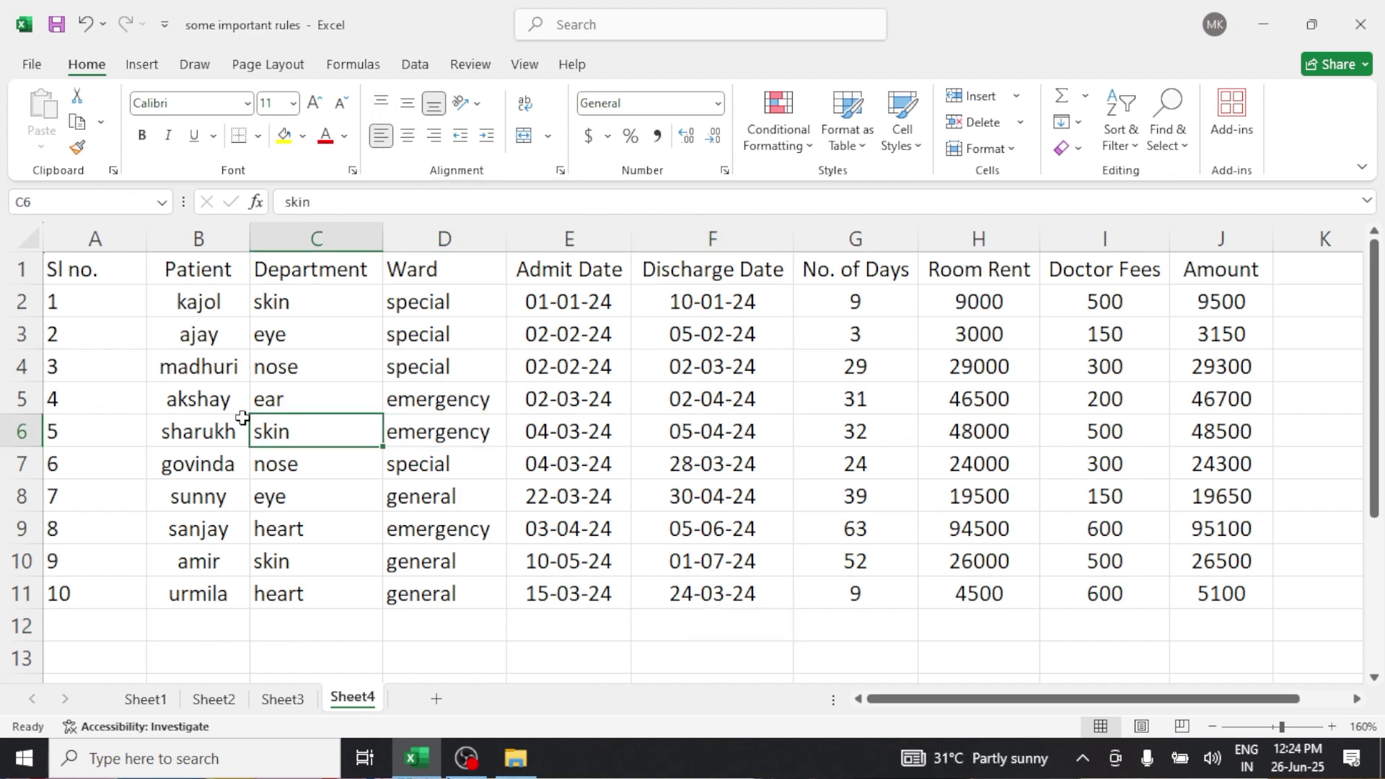
{"action": "left_click", "coordinate": [213, 411]}
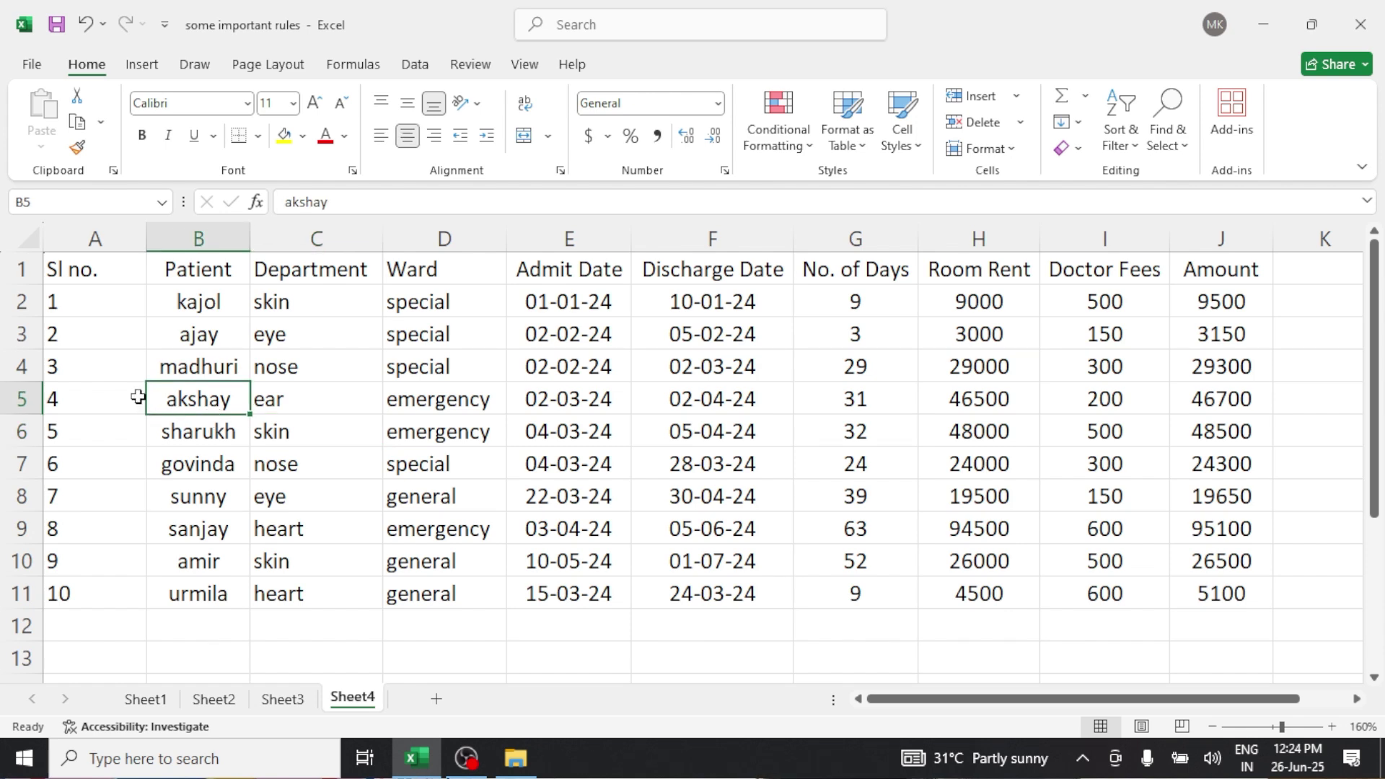
{"action": "left_click", "coordinate": [116, 388]}
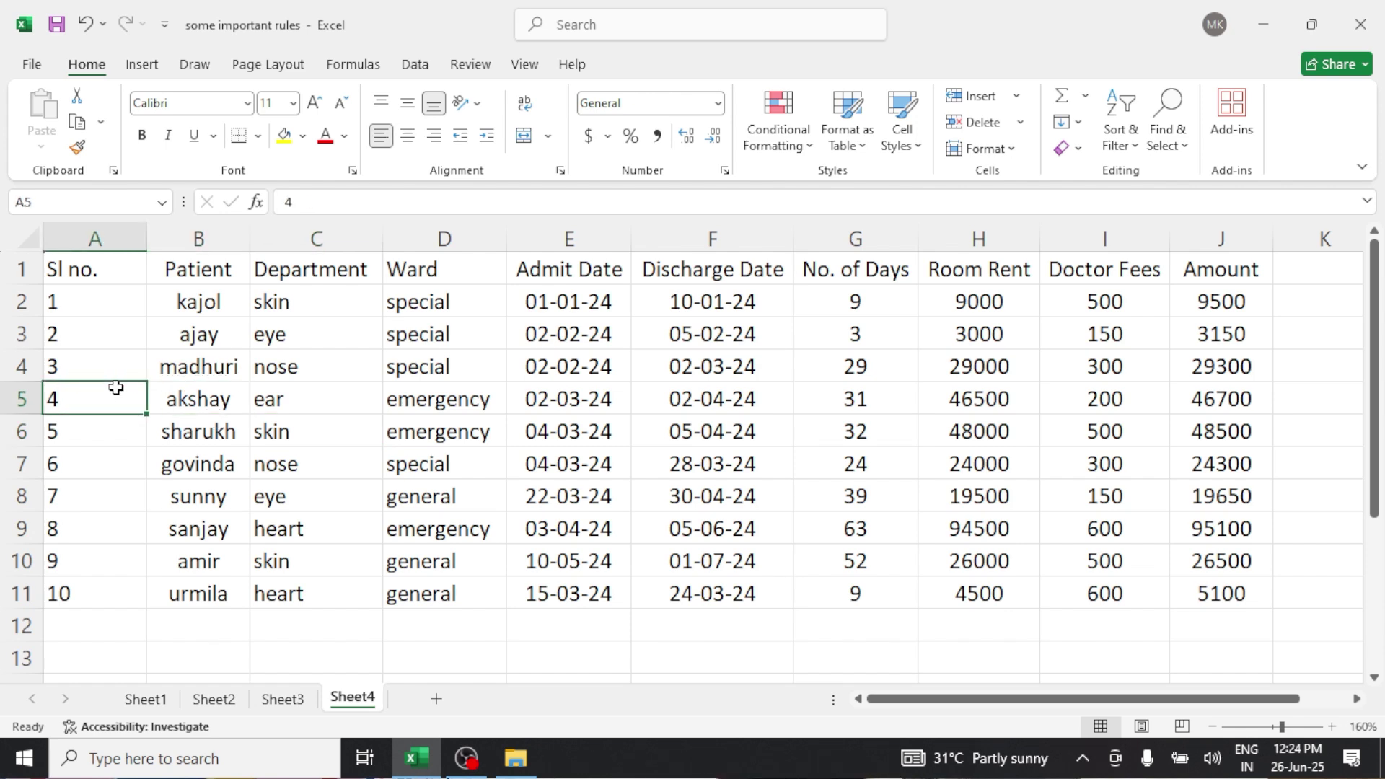
{"action": "left_click", "coordinate": [180, 395]}
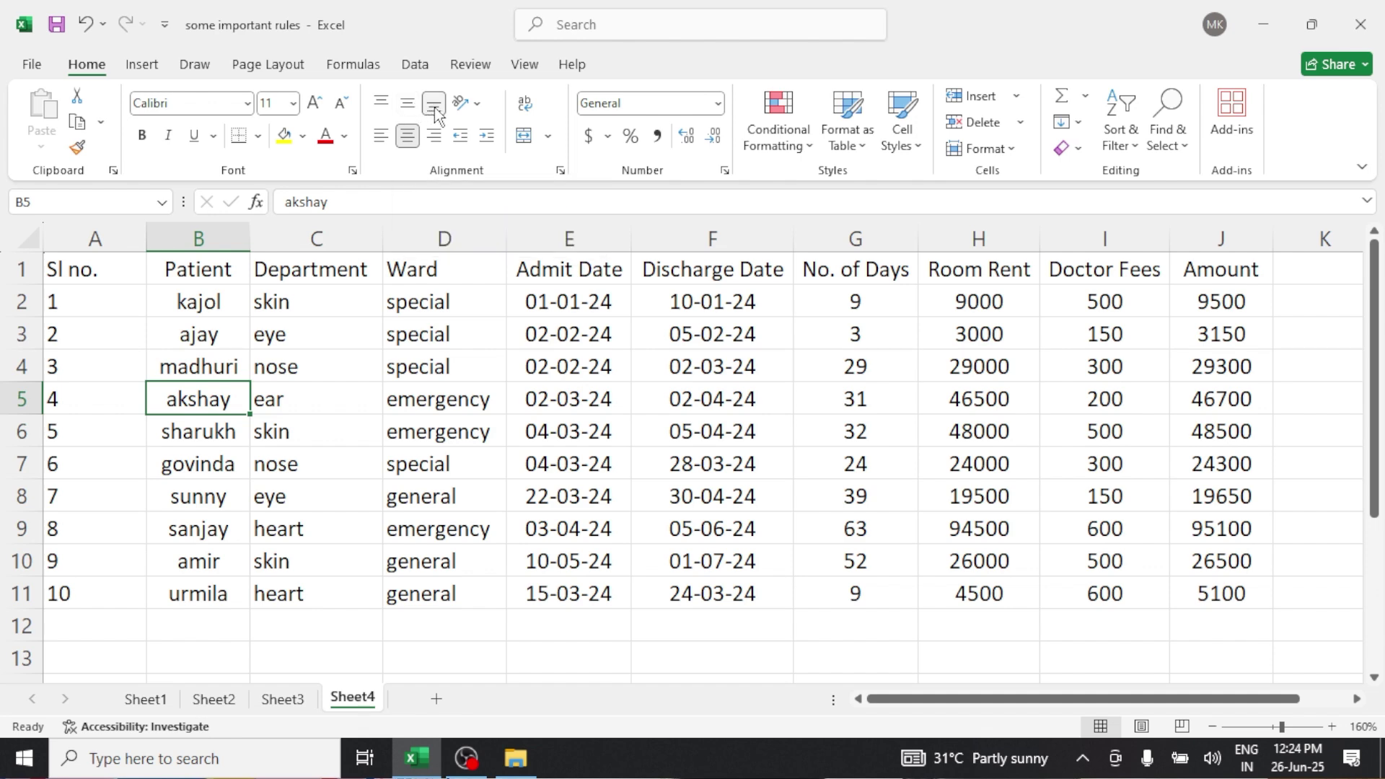
{"action": "left_click", "coordinate": [114, 296]}
{"action": "left_click", "coordinate": [194, 307]}
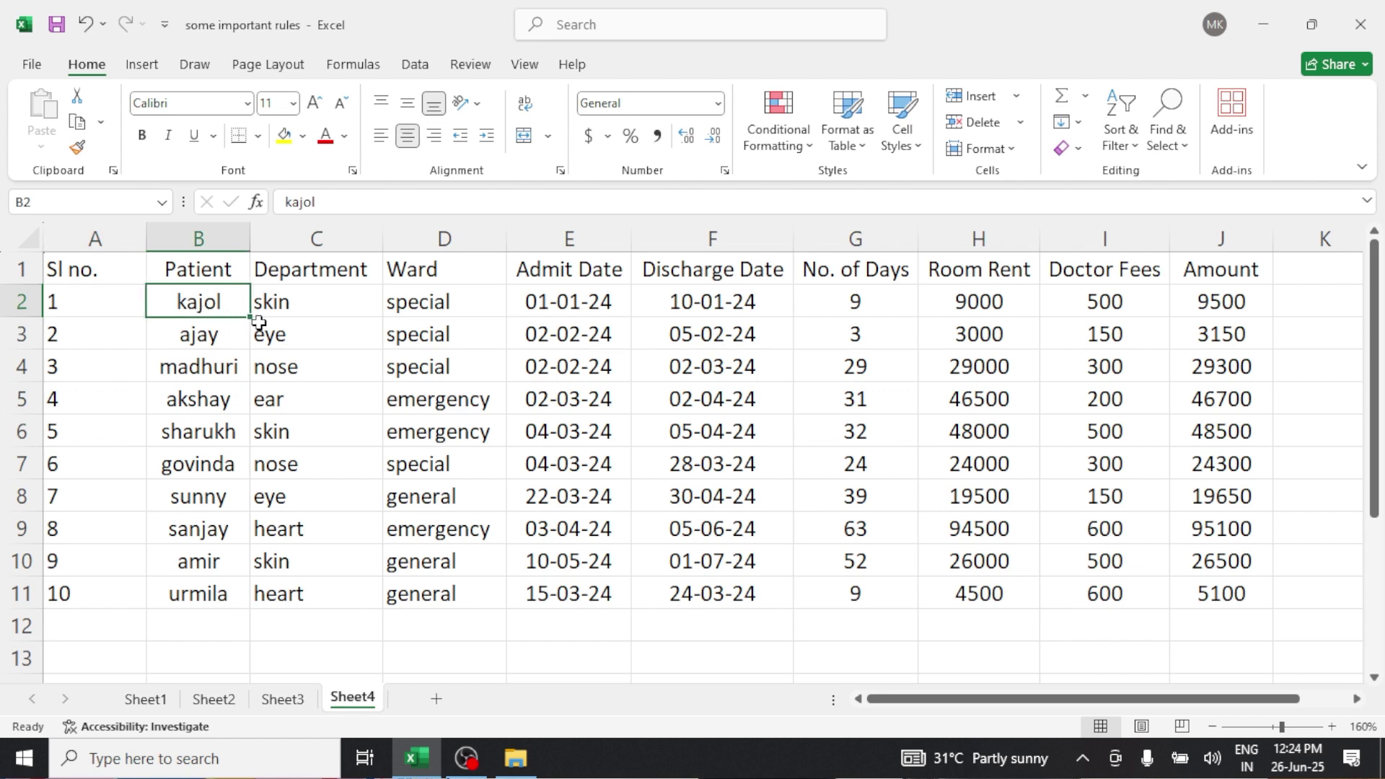
{"action": "left_click", "coordinate": [268, 326]}
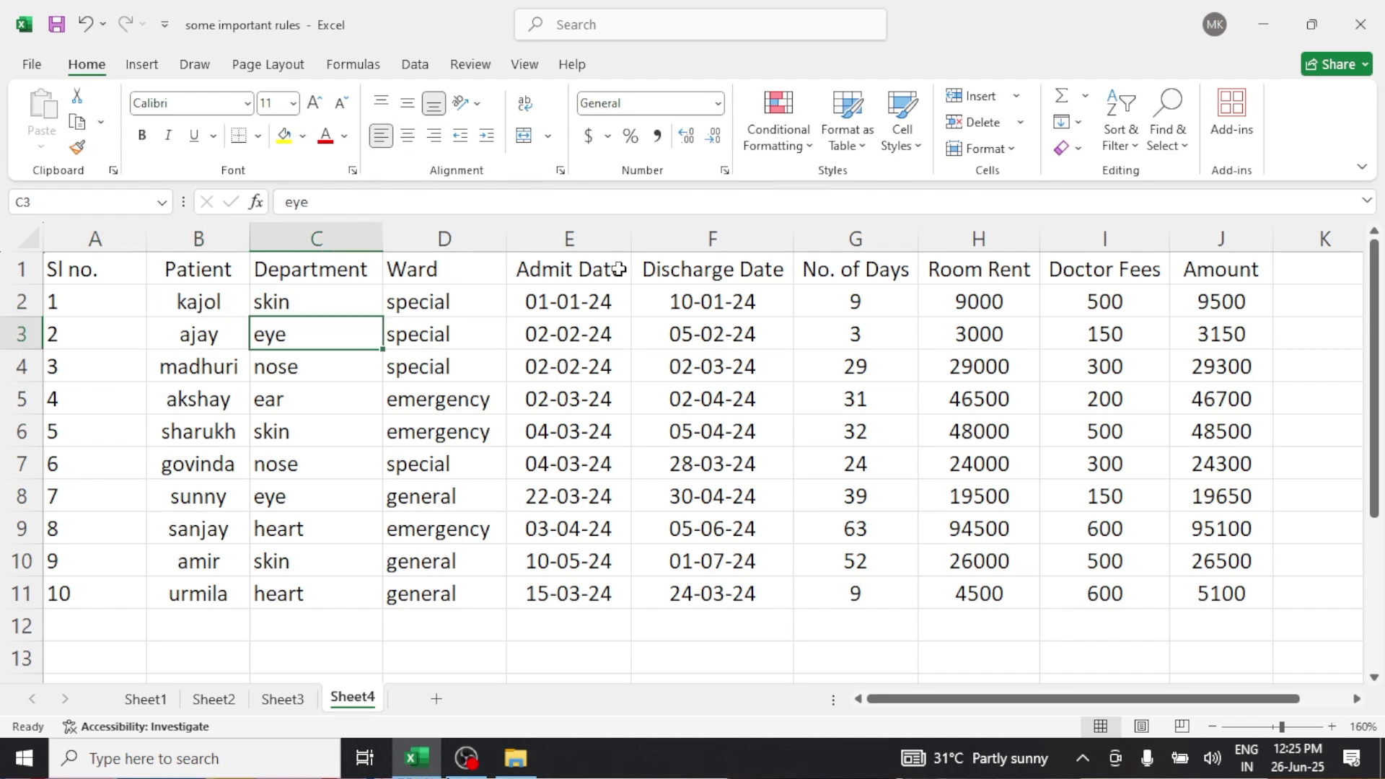
Step: Right-align the whole Amount column and the whole Room Rent column
{"action": "left_click", "coordinate": [1221, 238]}
{"action": "left_click", "coordinate": [435, 136]}
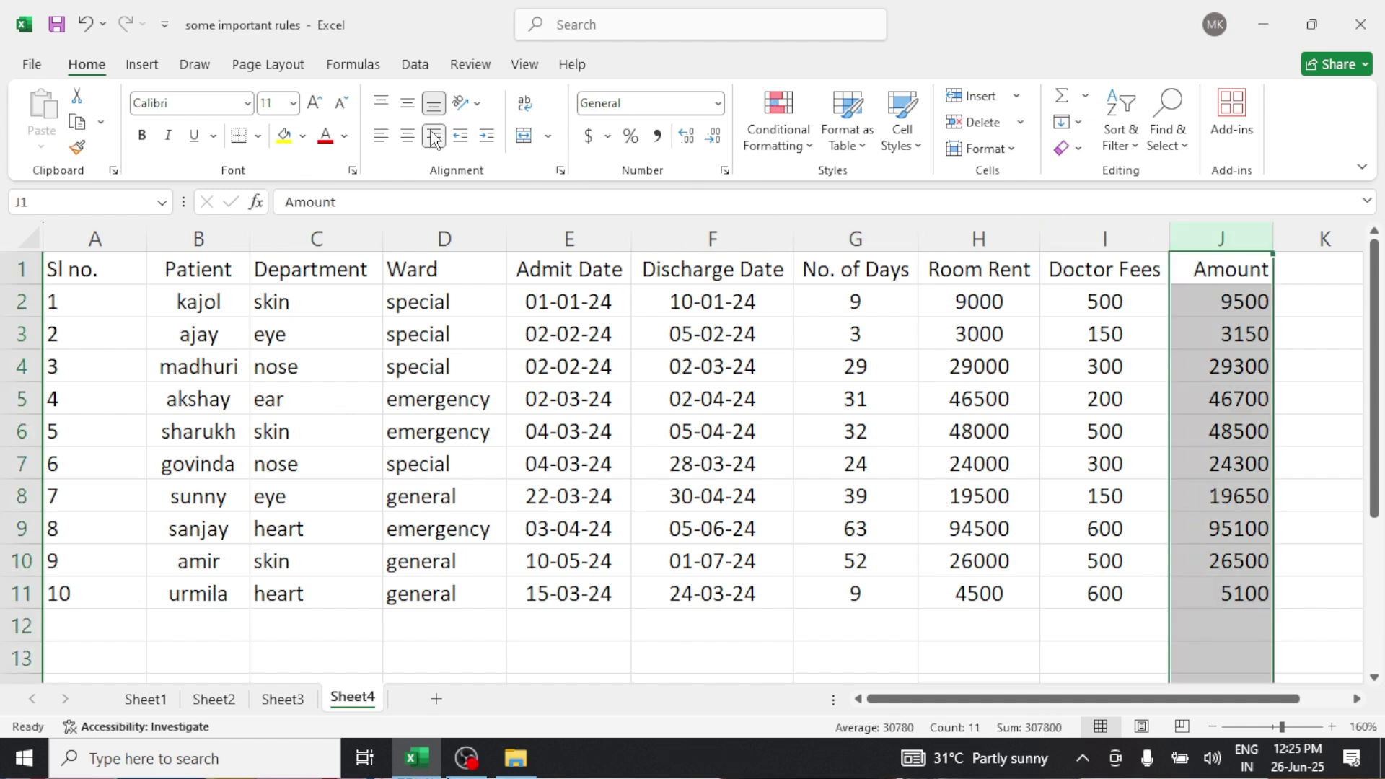
{"action": "left_click", "coordinate": [977, 239]}
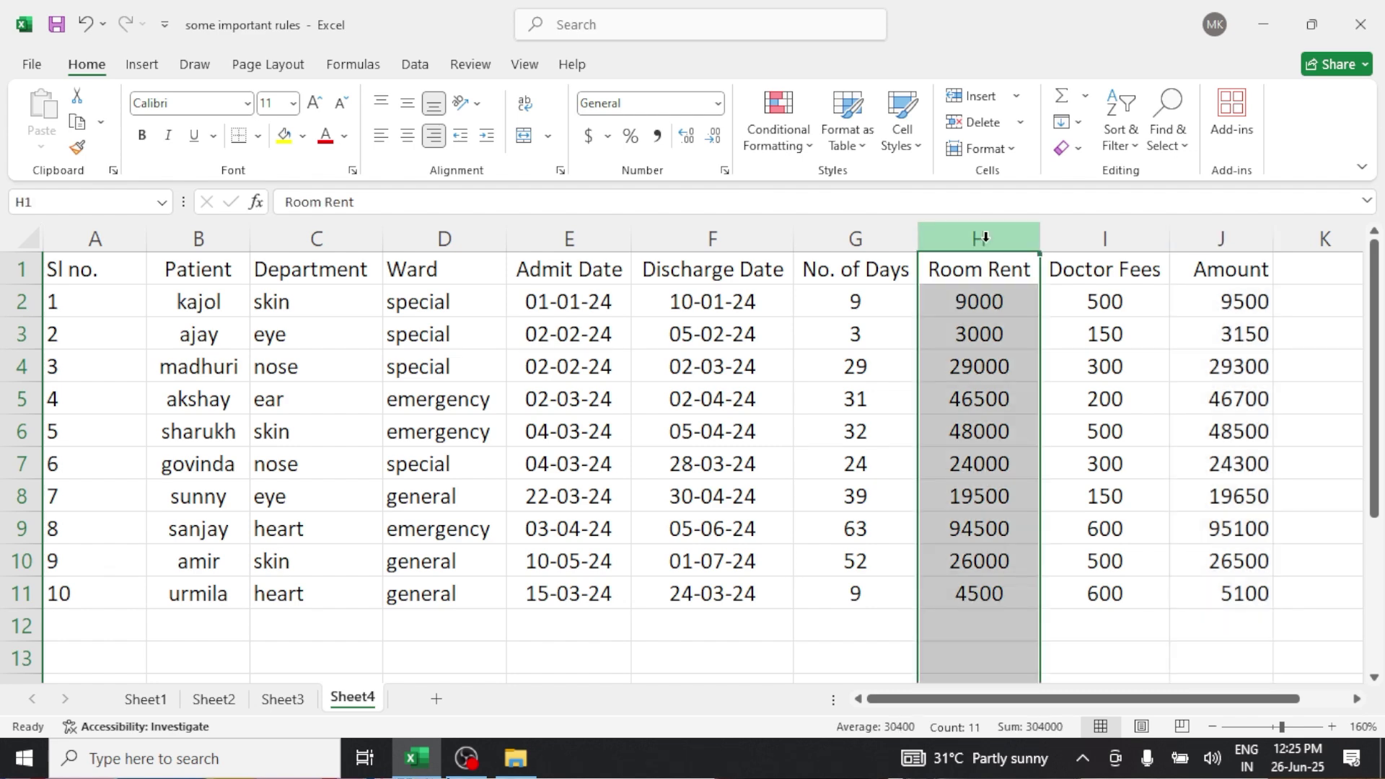
{"action": "left_click", "coordinate": [436, 137]}
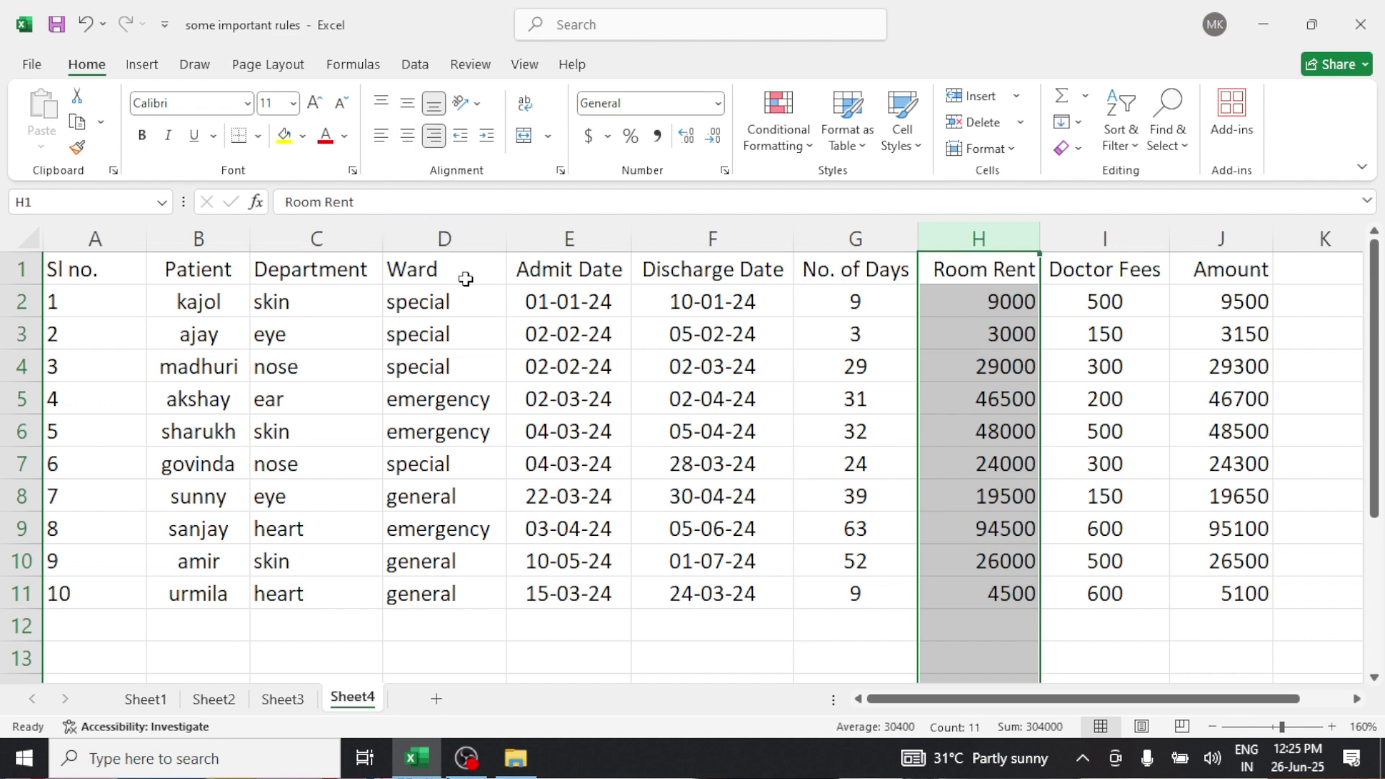
{"action": "left_click", "coordinate": [472, 303]}
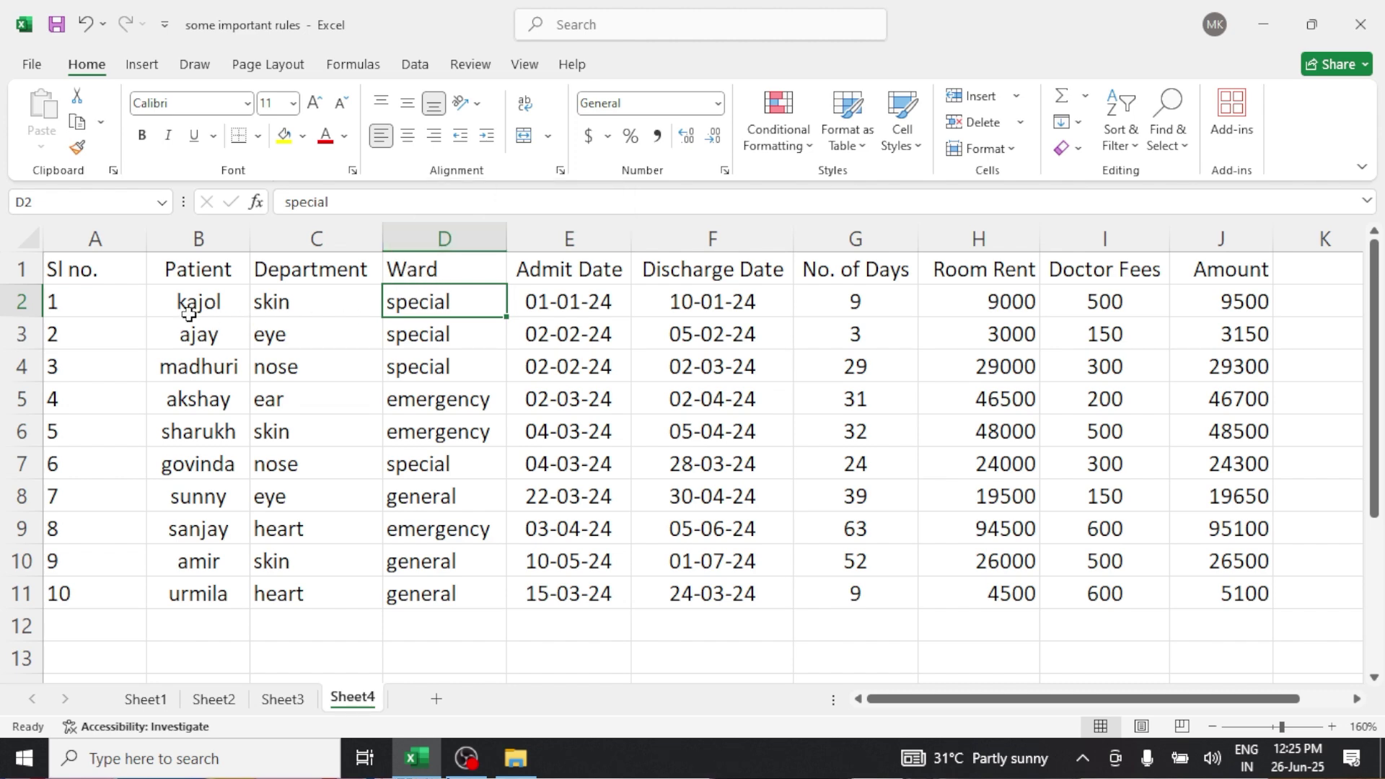
Step: Cycle the patient data A1:J11 through top, middle and bottom vertical alignment, ending with top alignment
{"action": "left_click_drag", "start_coordinate": [98, 272], "coordinate": [1203, 606]}
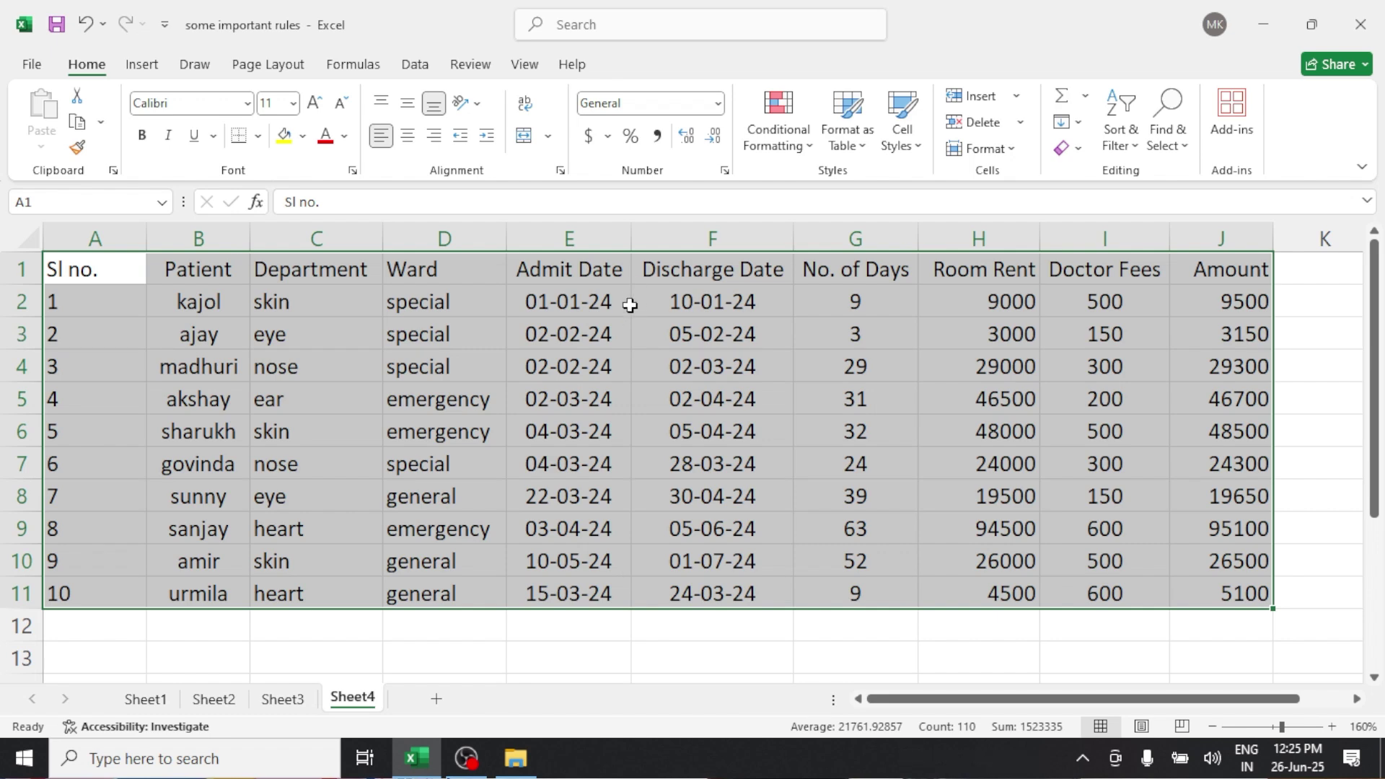
{"action": "left_click", "coordinate": [386, 104]}
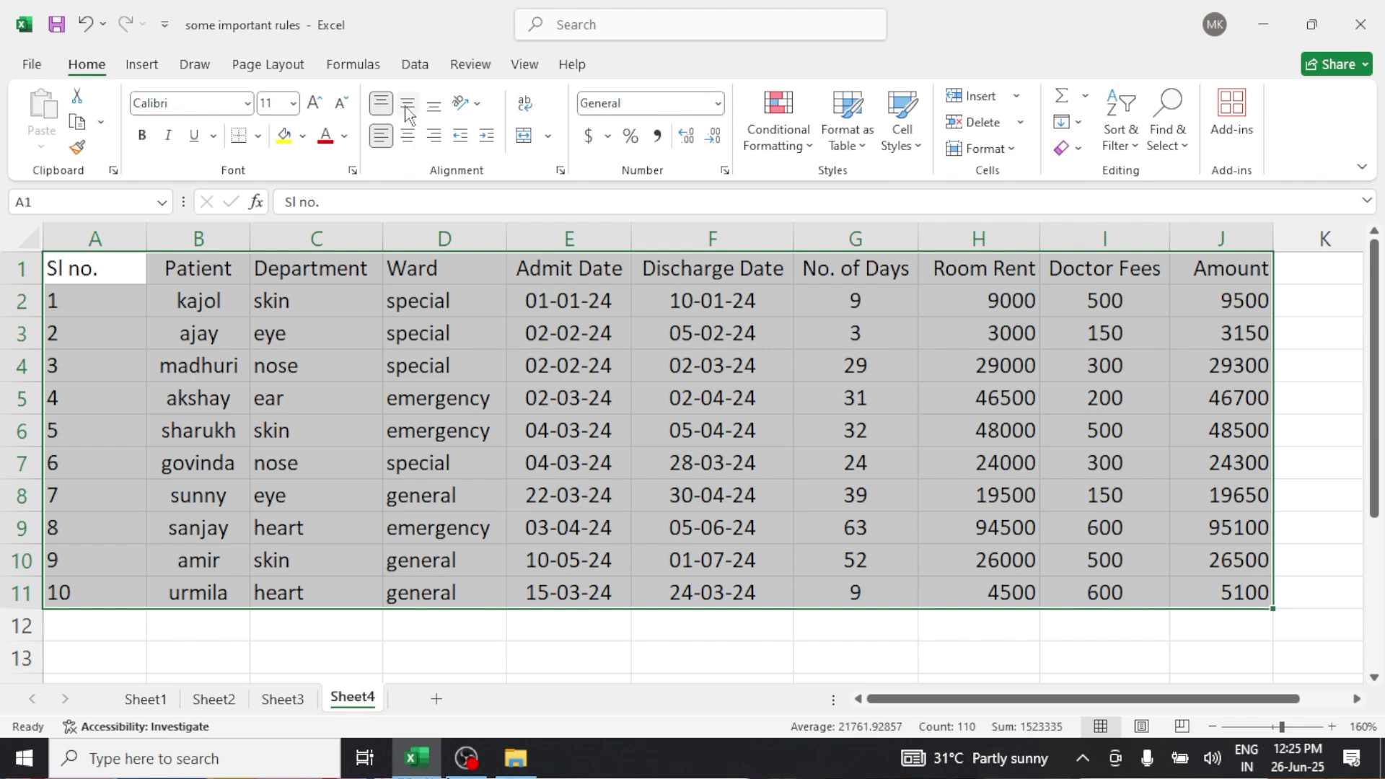
{"action": "left_click", "coordinate": [406, 107]}
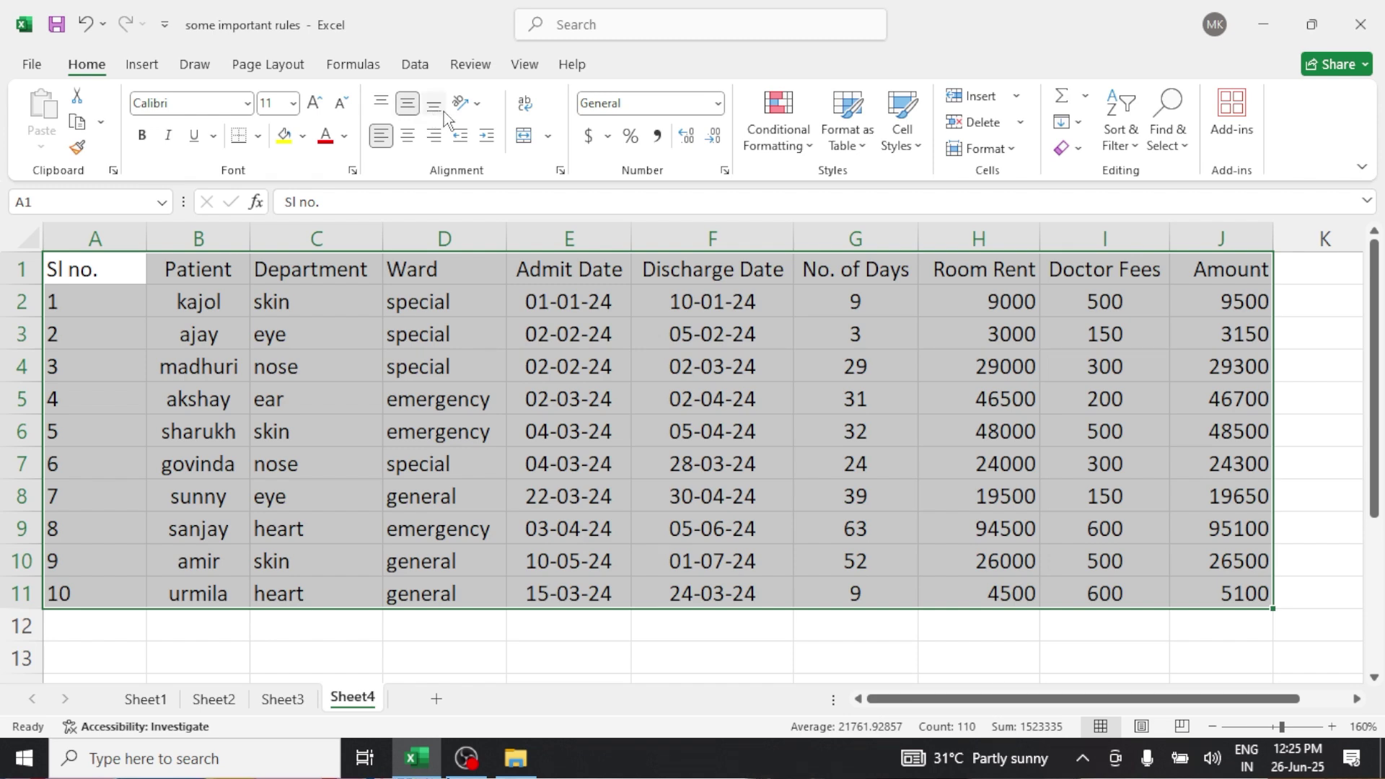
{"action": "left_click", "coordinate": [434, 107]}
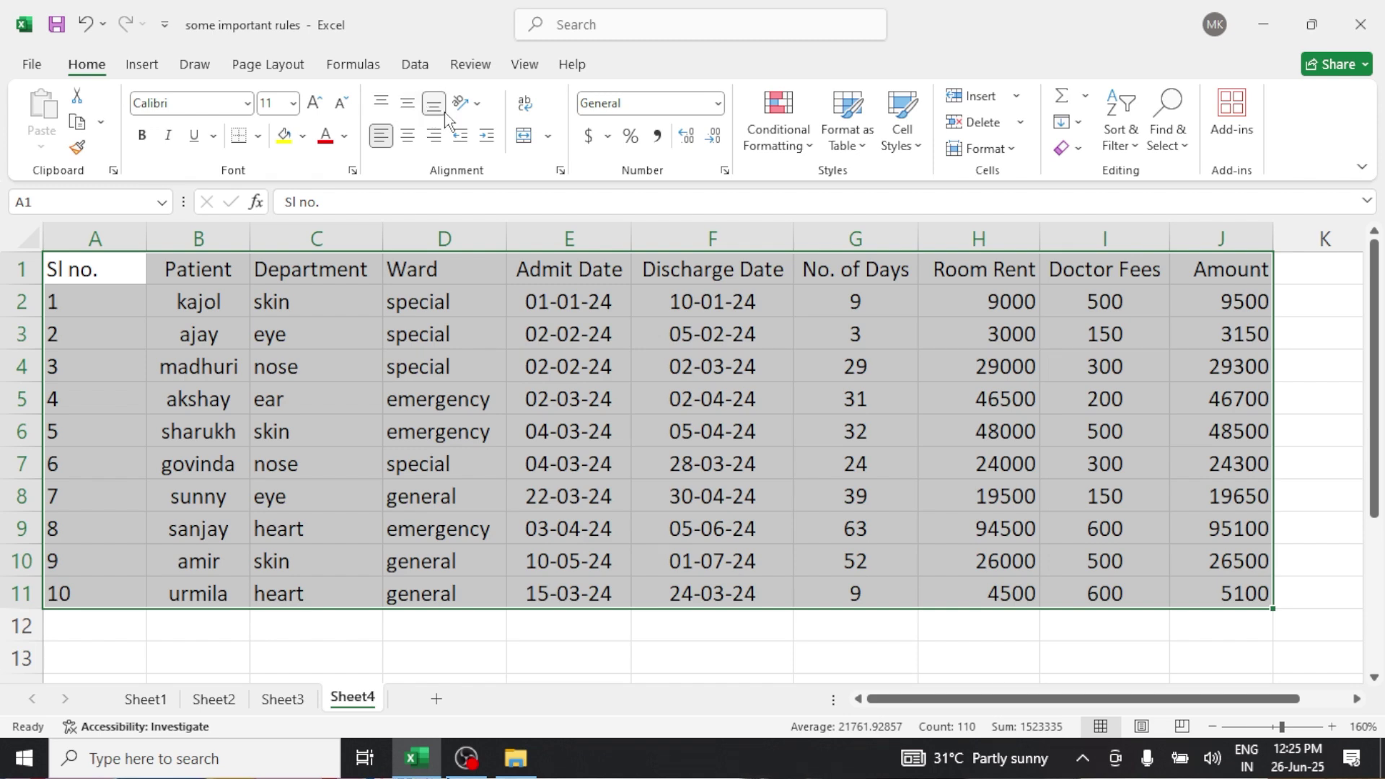
{"action": "left_click", "coordinate": [407, 104]}
{"action": "left_click", "coordinate": [383, 105]}
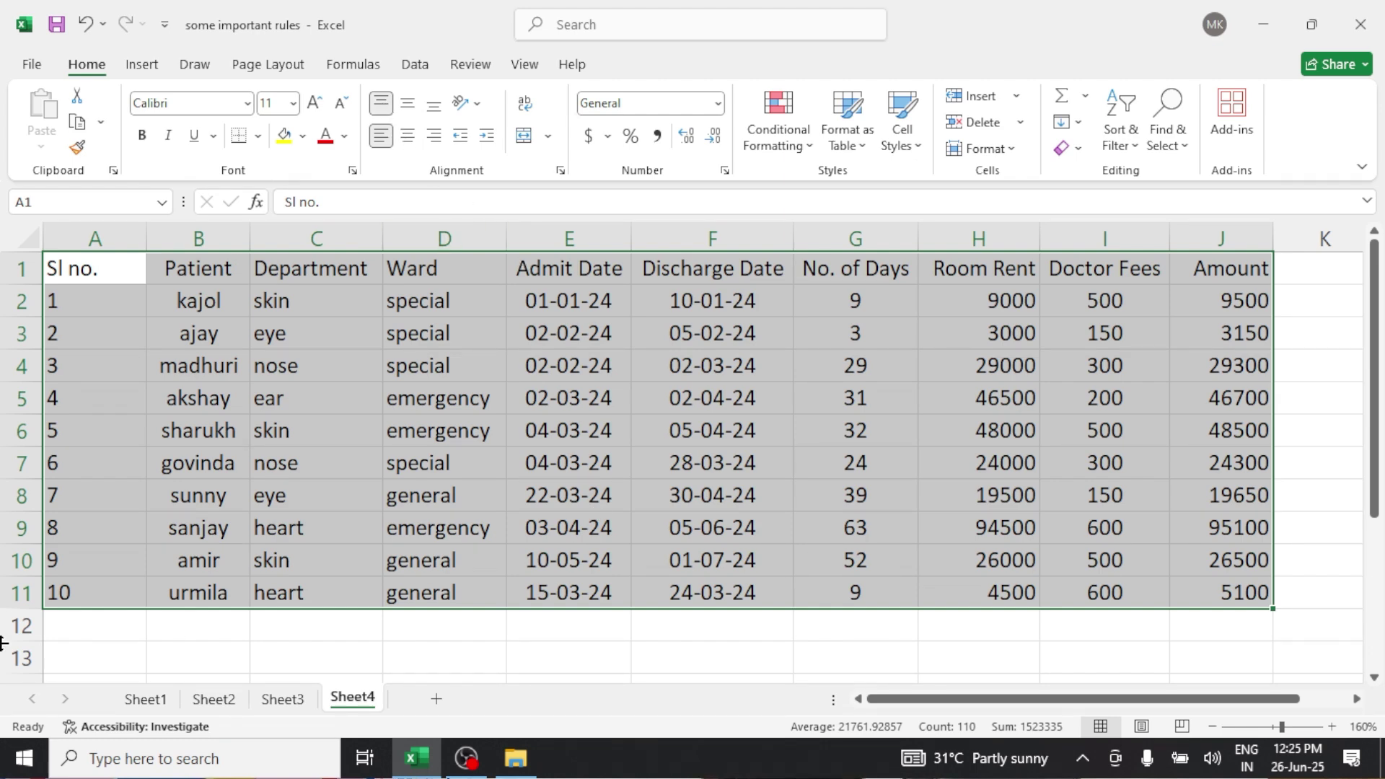
Step: Set the row height of the patient data rows to 20 and align their contents to the bottom
{"action": "left_click", "coordinate": [1002, 157]}
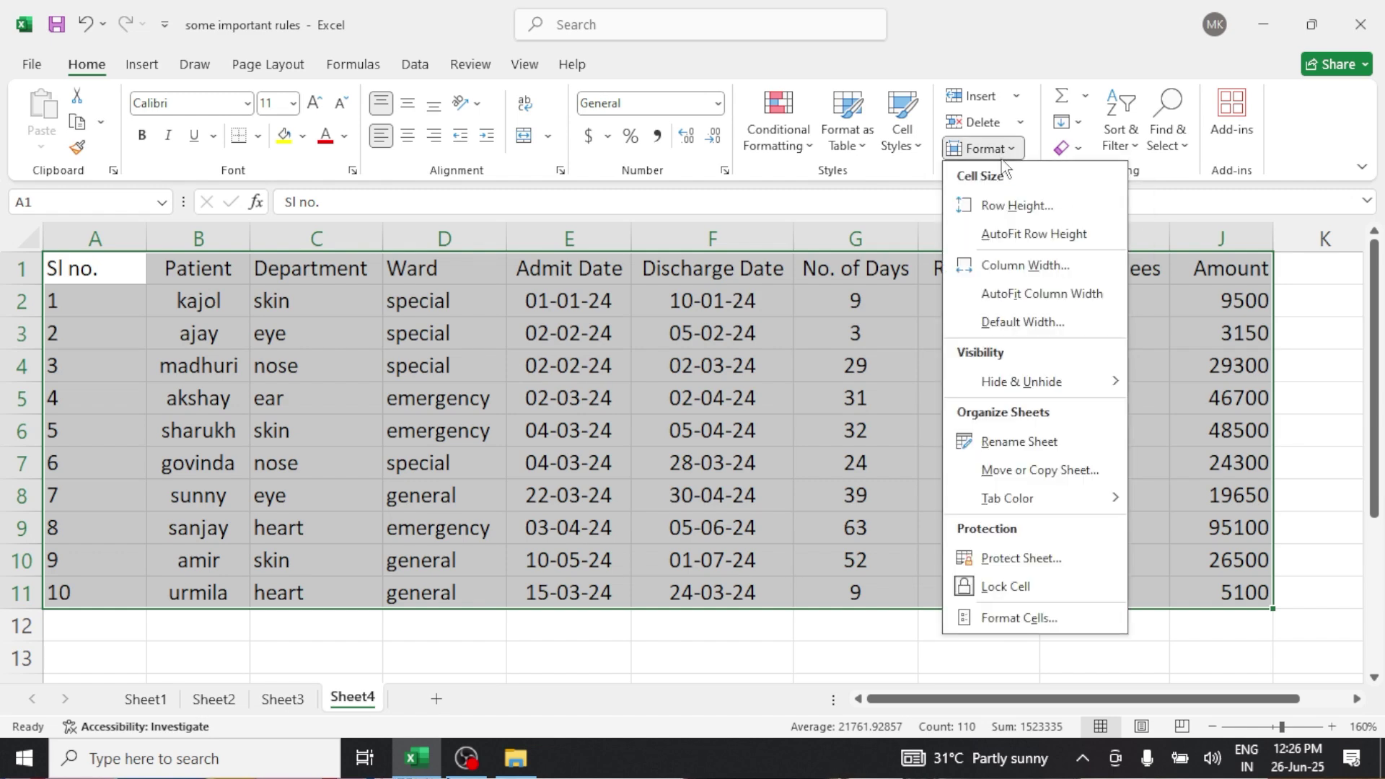
{"action": "left_click", "coordinate": [1017, 206]}
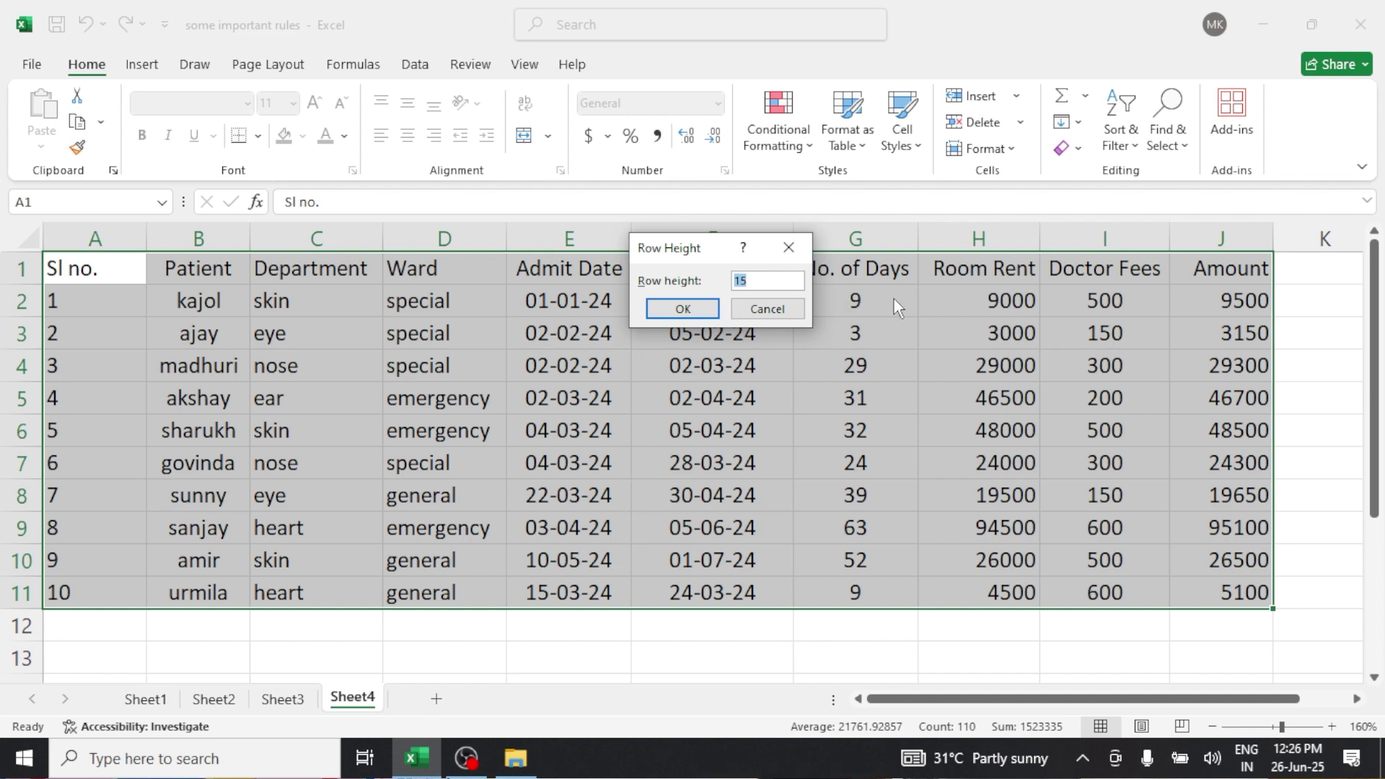
{"action": "type", "text": "20"}
{"action": "left_click", "coordinate": [703, 310]}
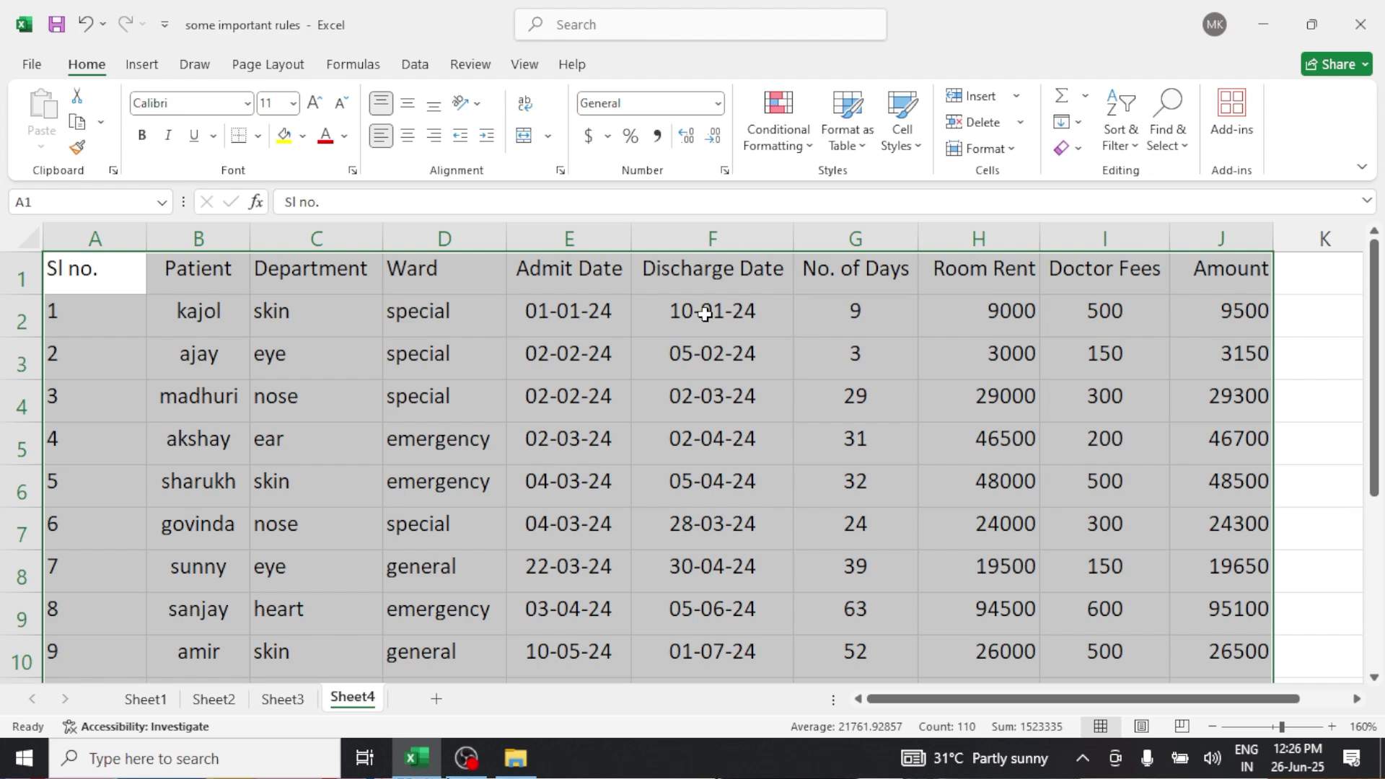
{"action": "left_click", "coordinate": [439, 108]}
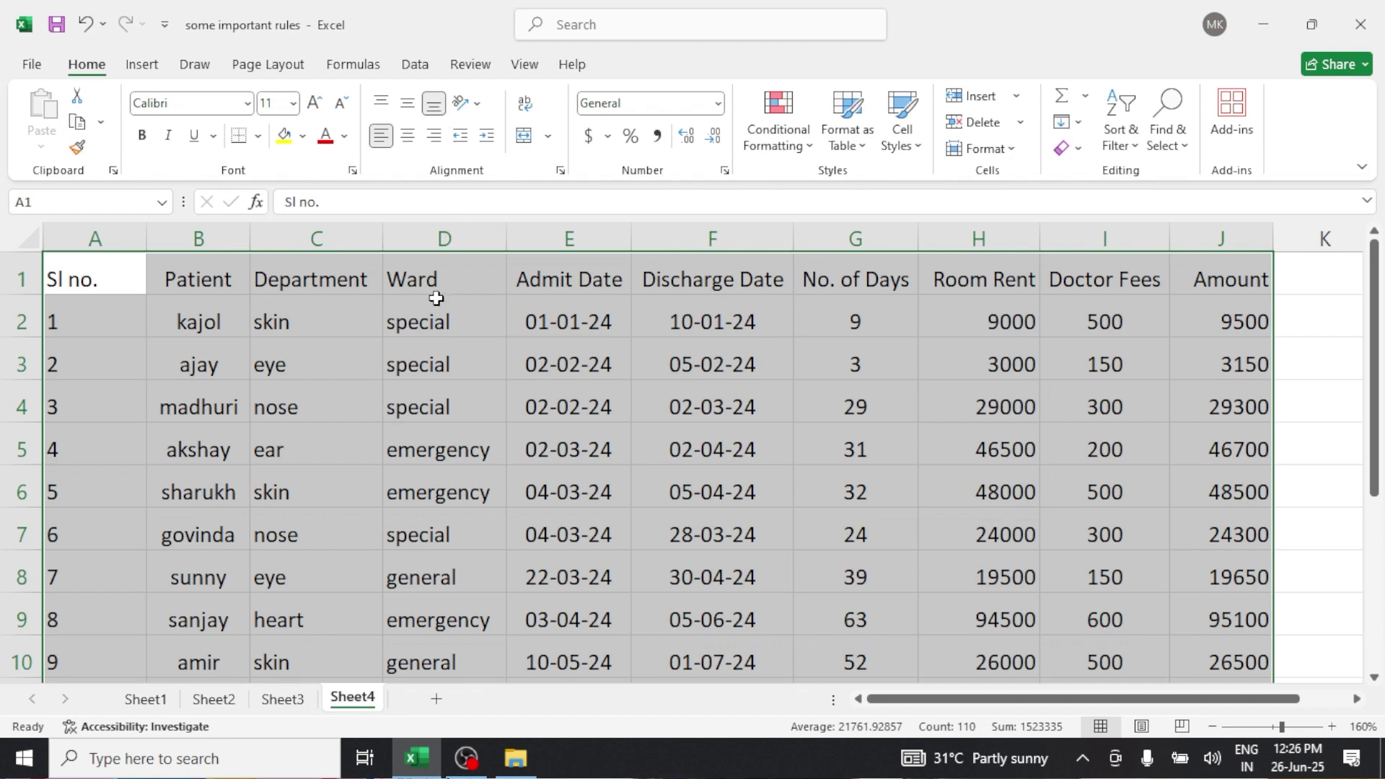
{"action": "left_click", "coordinate": [463, 340]}
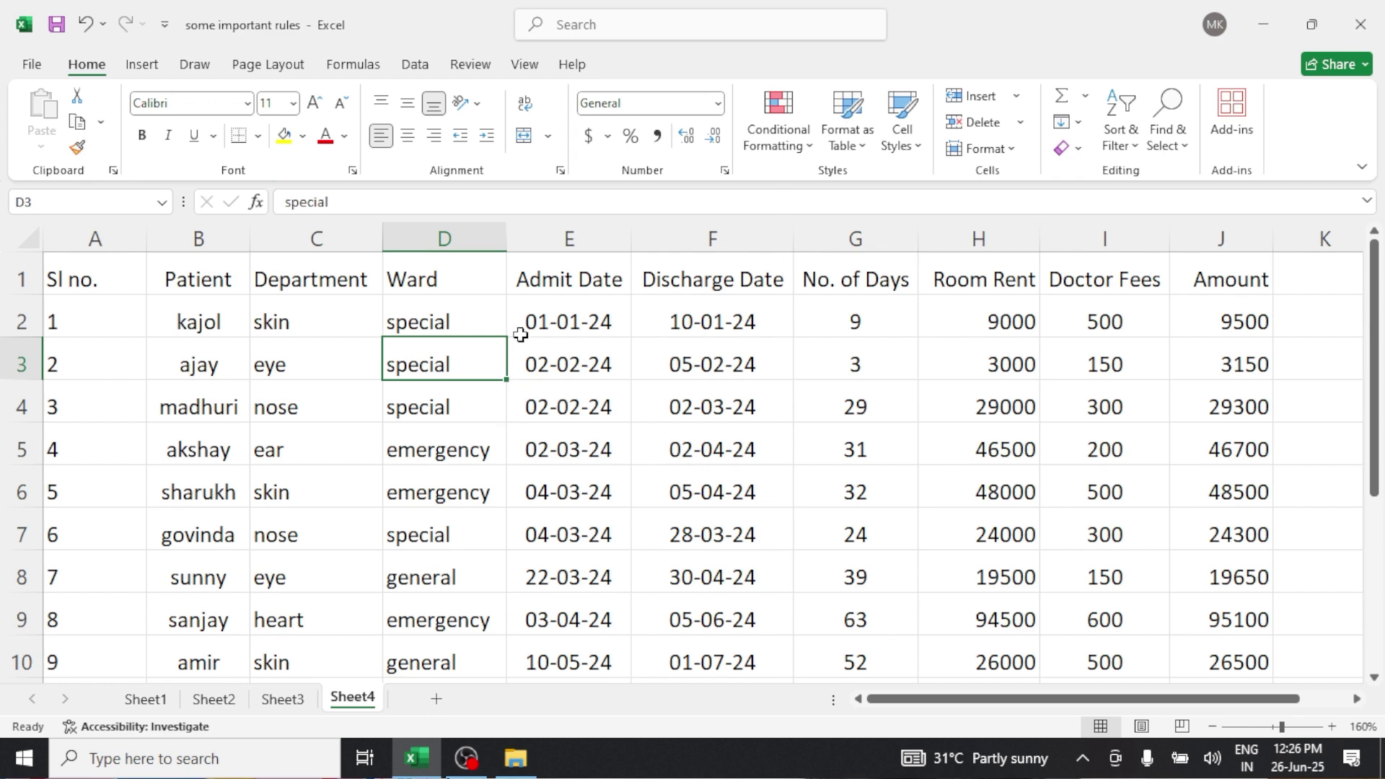
Step: Cycle the whole Sl no. column through top, bottom and middle vertical alignment, ending with top alignment
{"action": "left_click", "coordinate": [107, 240]}
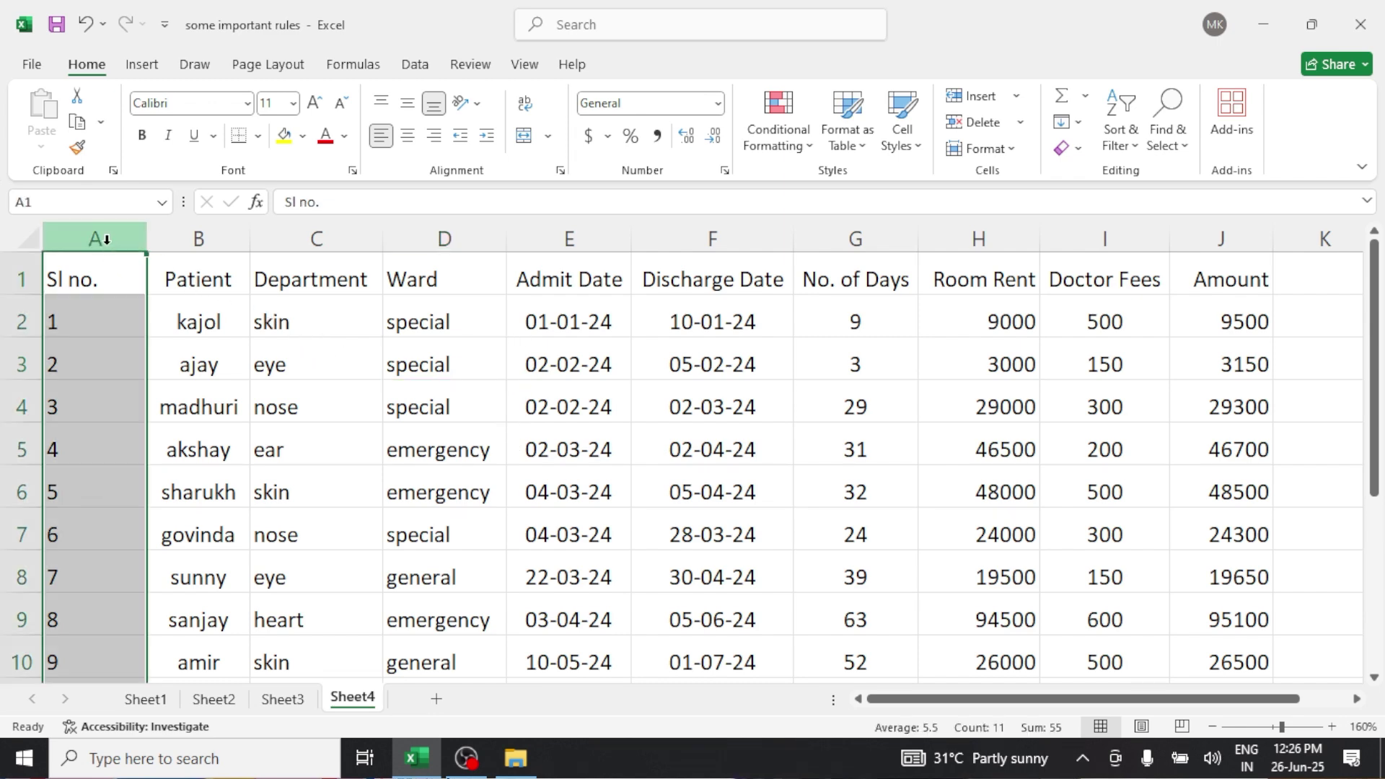
{"action": "left_click", "coordinate": [383, 101]}
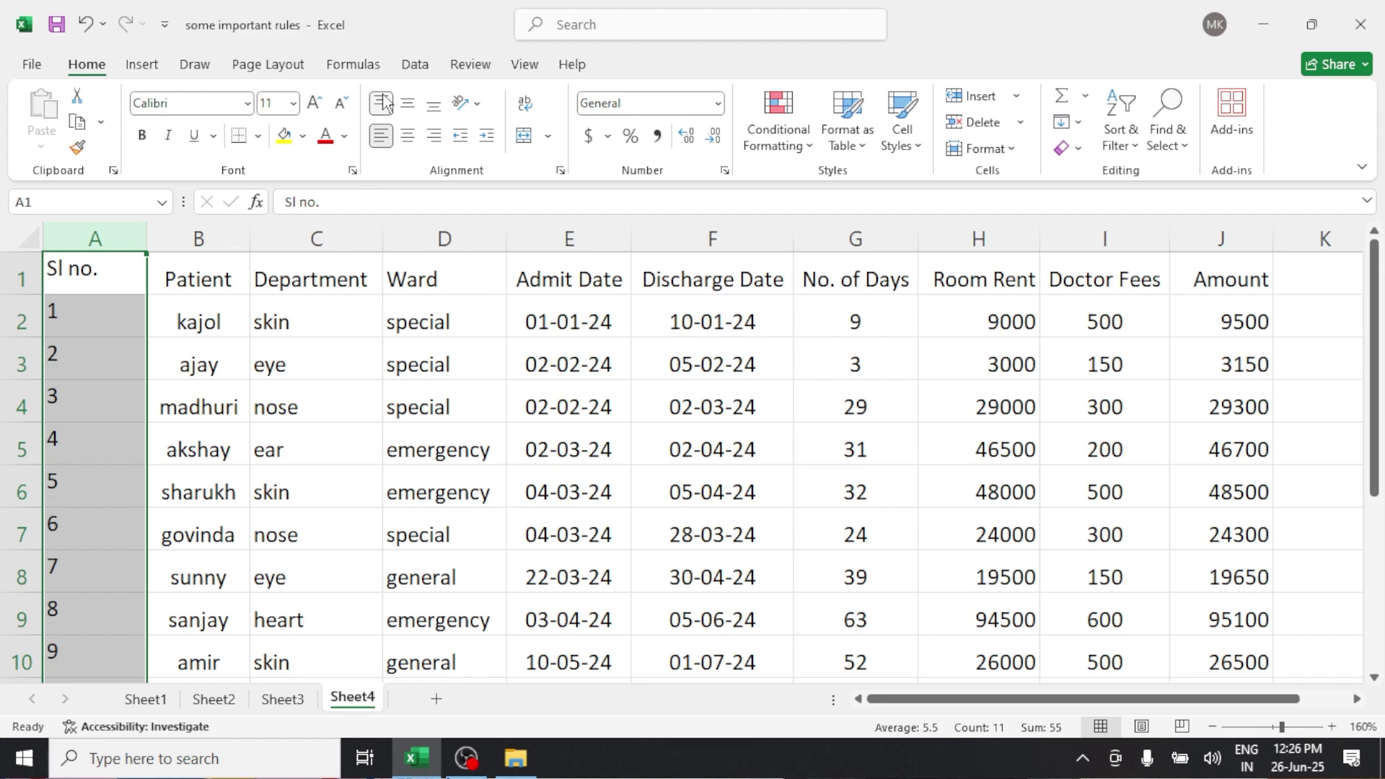
{"action": "left_click", "coordinate": [436, 106]}
{"action": "left_click", "coordinate": [408, 106]}
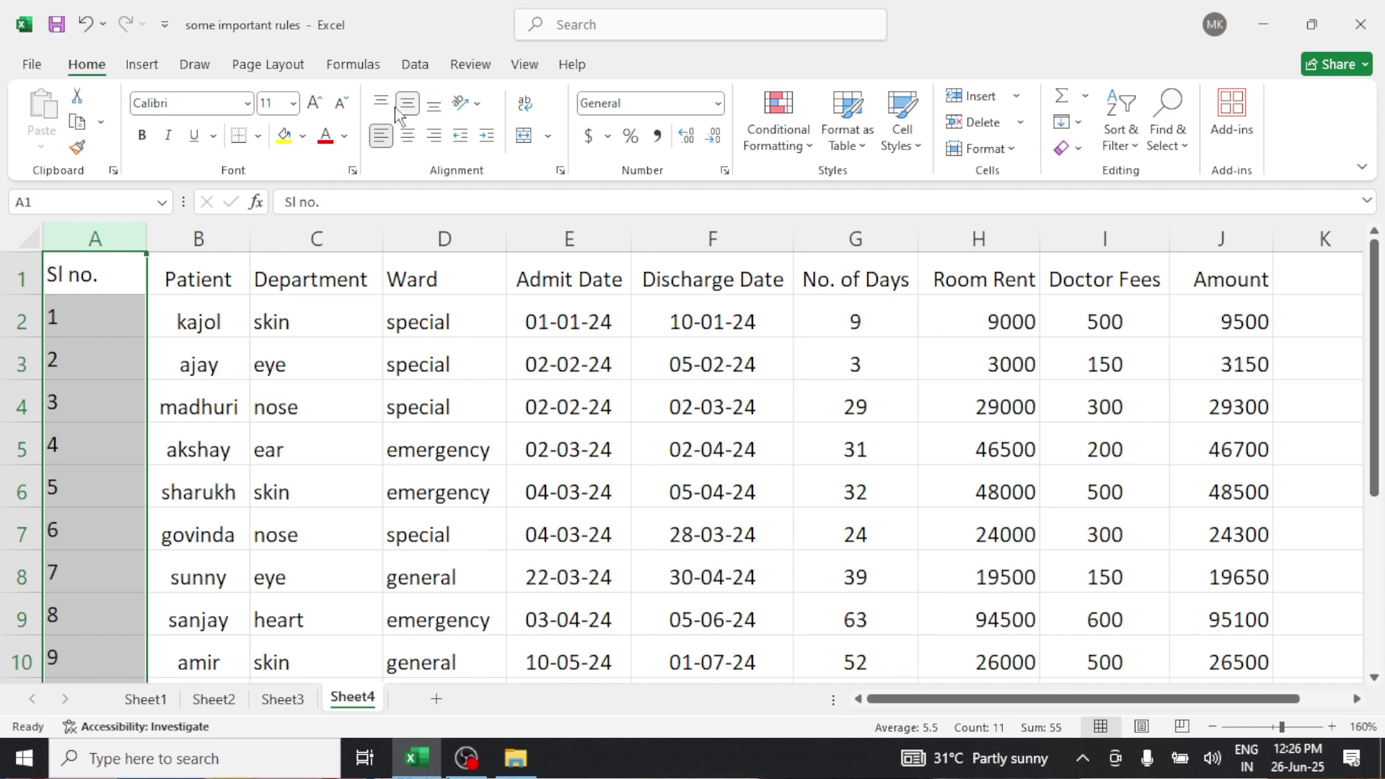
{"action": "left_click", "coordinate": [387, 107]}
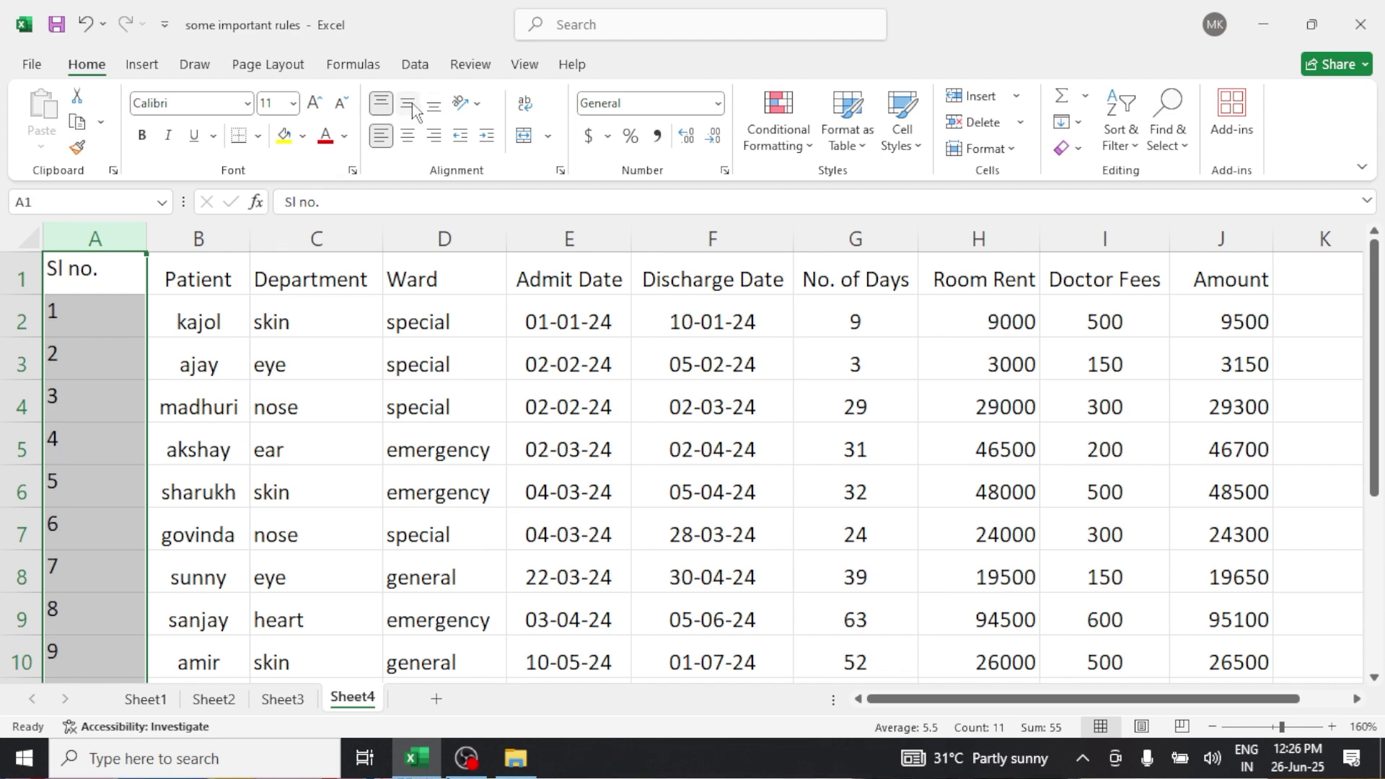
Step: Try bottom and right alignment on the whole Sl no. column, ending with middle vertical and centre horizontal alignment
{"action": "left_click", "coordinate": [434, 107]}
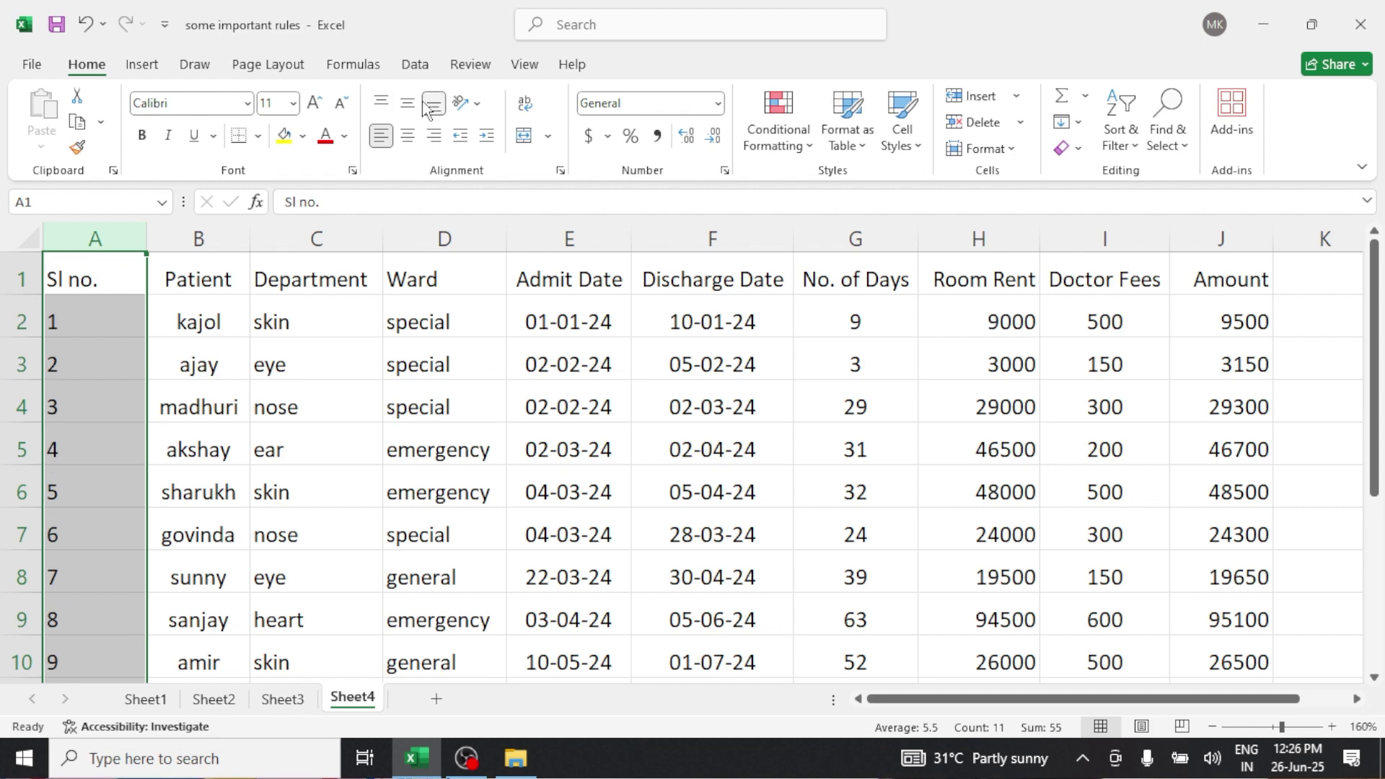
{"action": "left_click", "coordinate": [408, 106]}
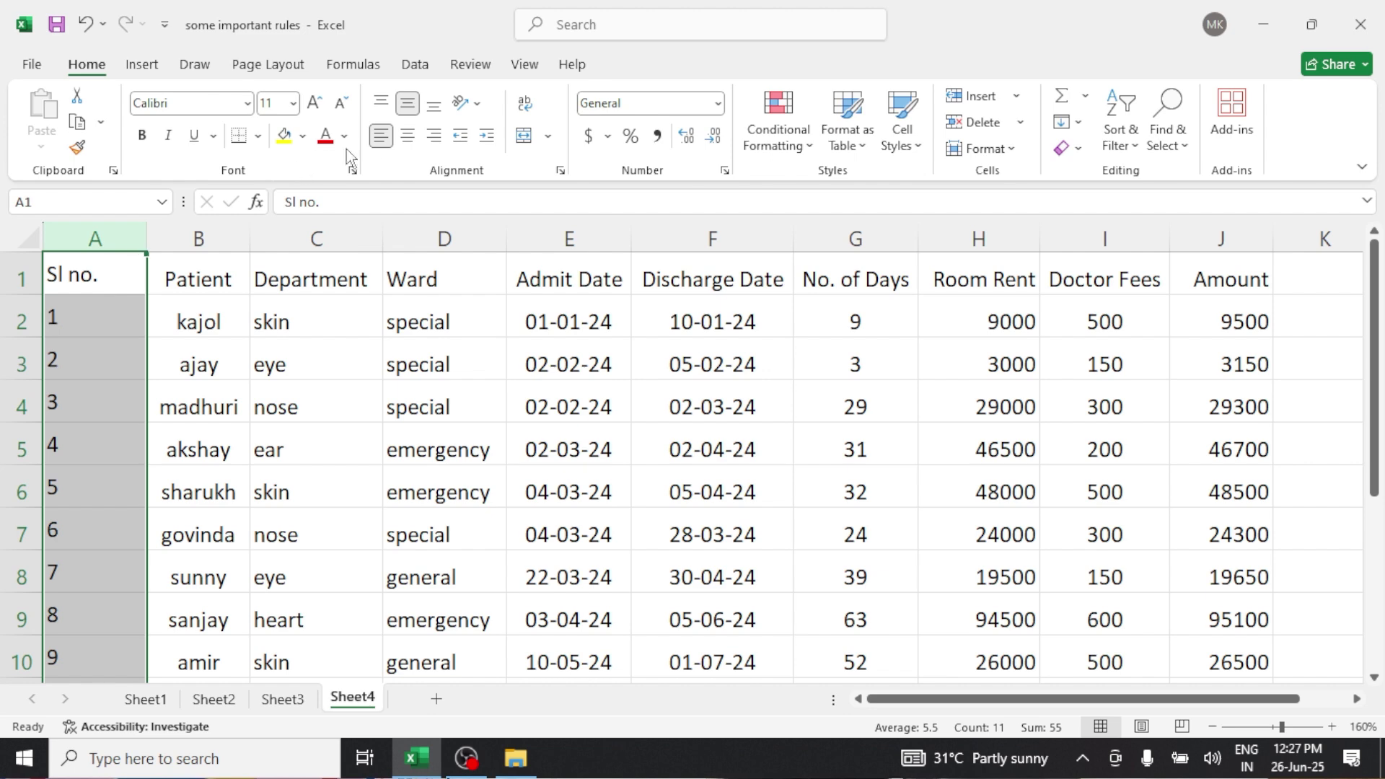
{"action": "left_click", "coordinate": [408, 136]}
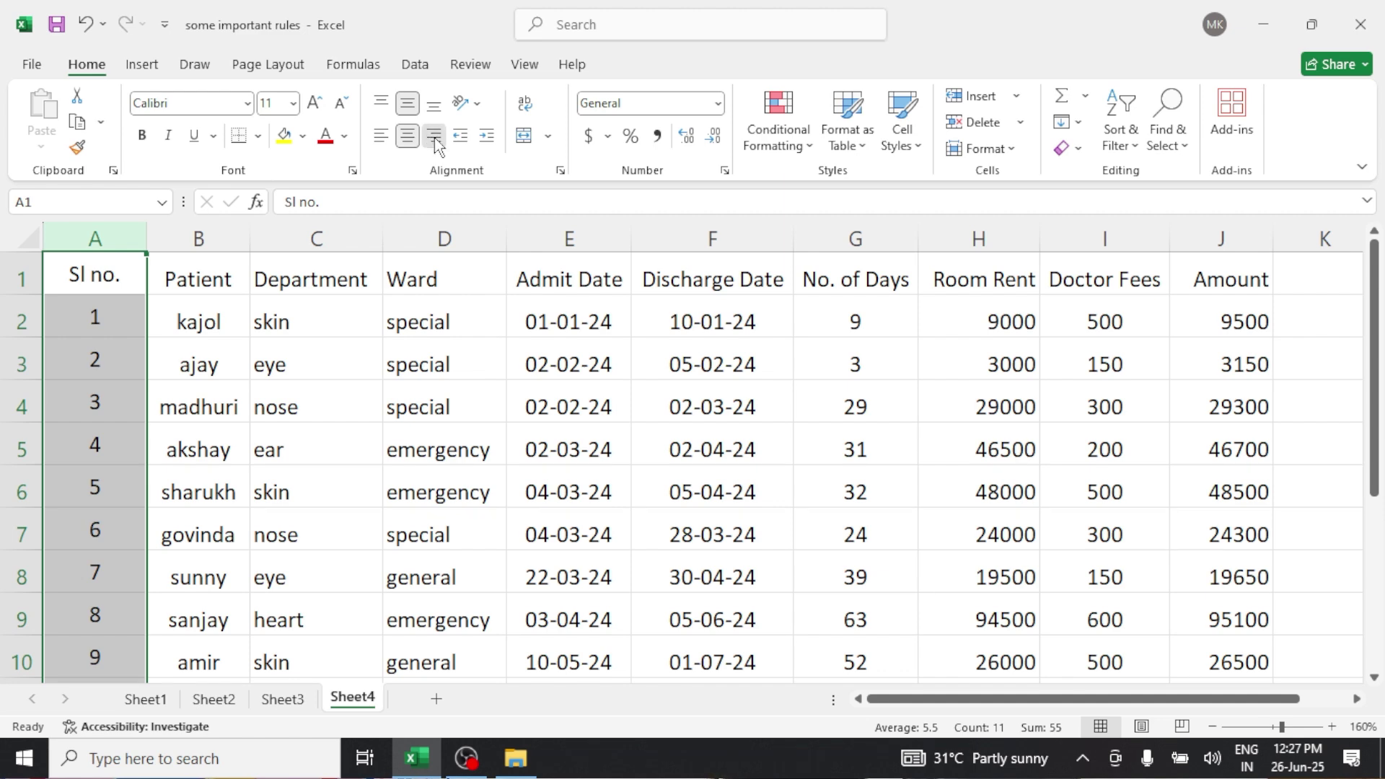
{"action": "left_click", "coordinate": [434, 136]}
{"action": "left_click", "coordinate": [408, 137]}
Step: Left-align the whole Patient column and set its vertical alignment to middle
{"action": "left_click", "coordinate": [219, 234]}
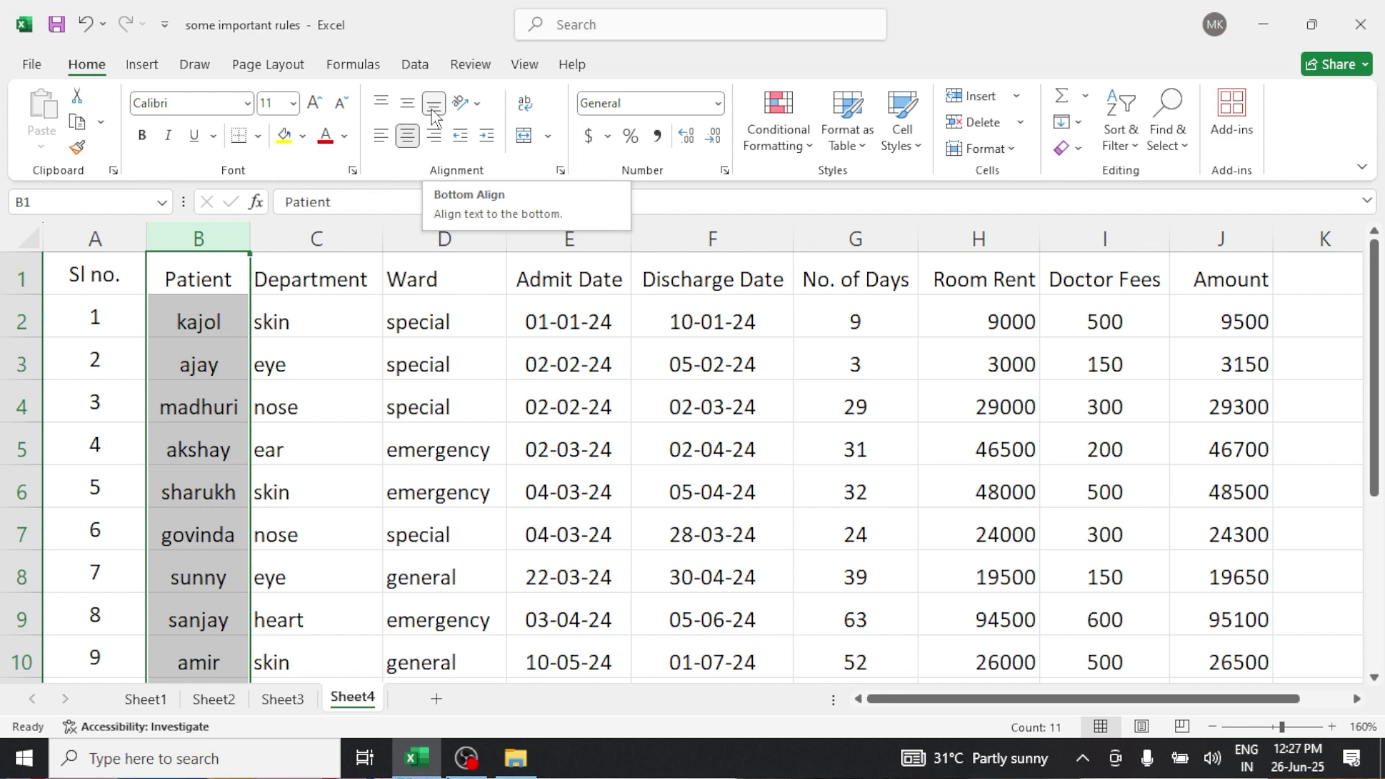
{"action": "left_click", "coordinate": [382, 136]}
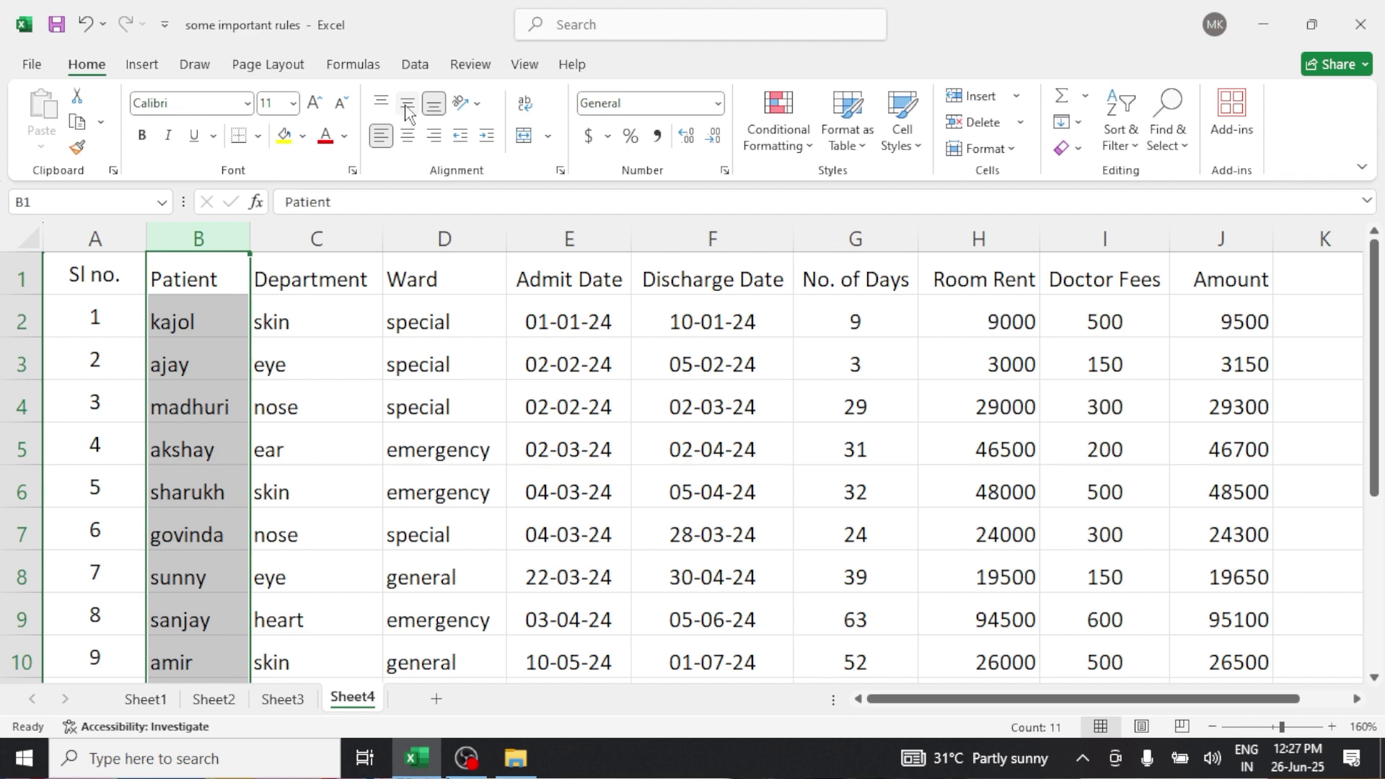
{"action": "left_click", "coordinate": [408, 105]}
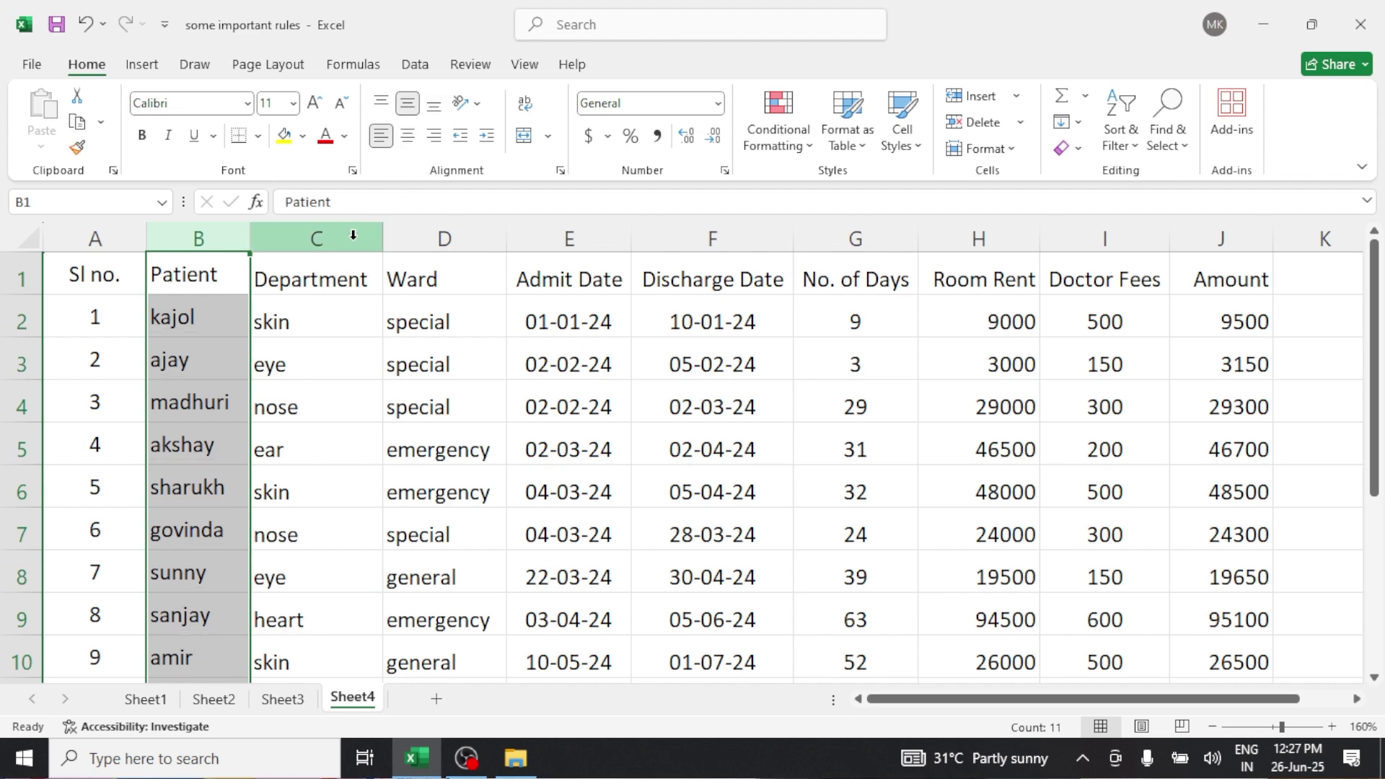
Step: Set the Department, Ward, Admit Date and Discharge Date columns to middle vertical alignment
{"action": "left_click_drag", "start_coordinate": [355, 265], "coordinate": [444, 683]}
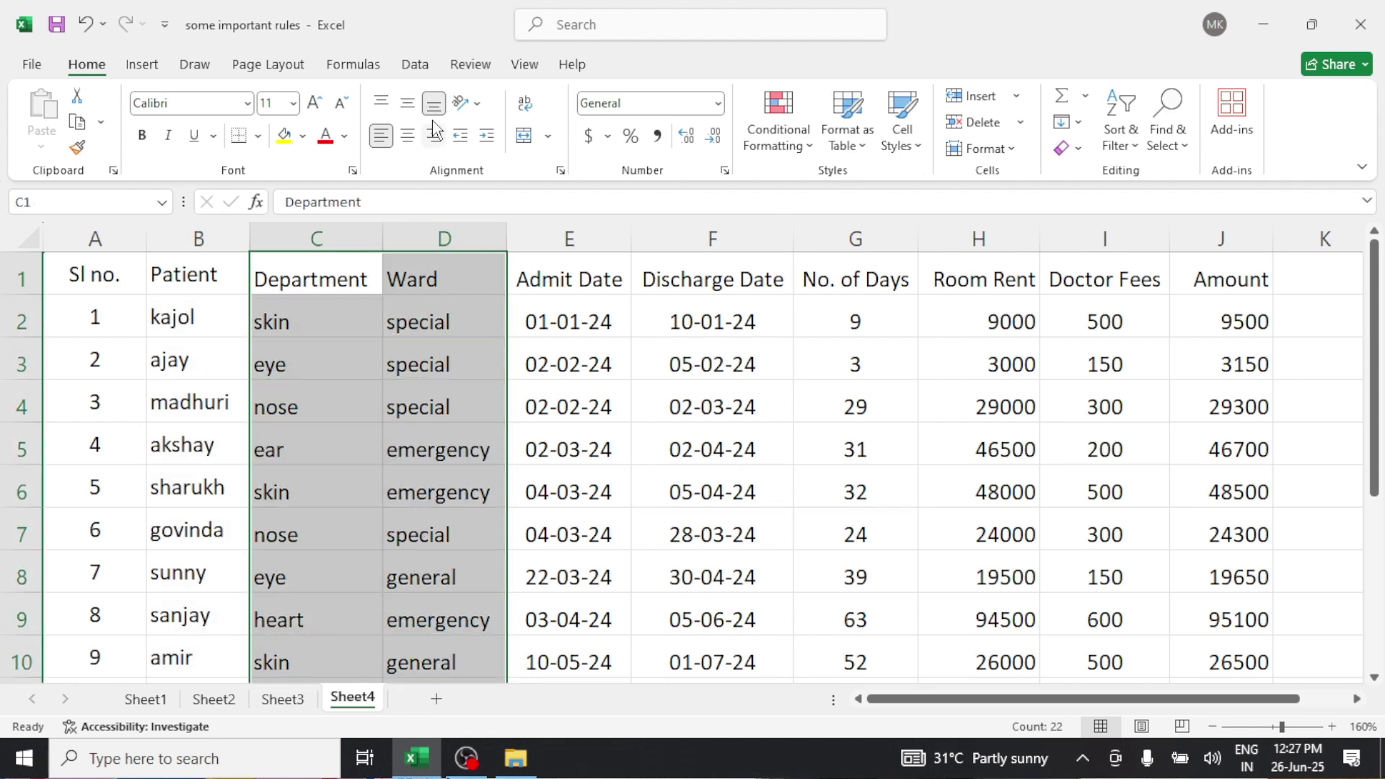
{"action": "left_click", "coordinate": [408, 107]}
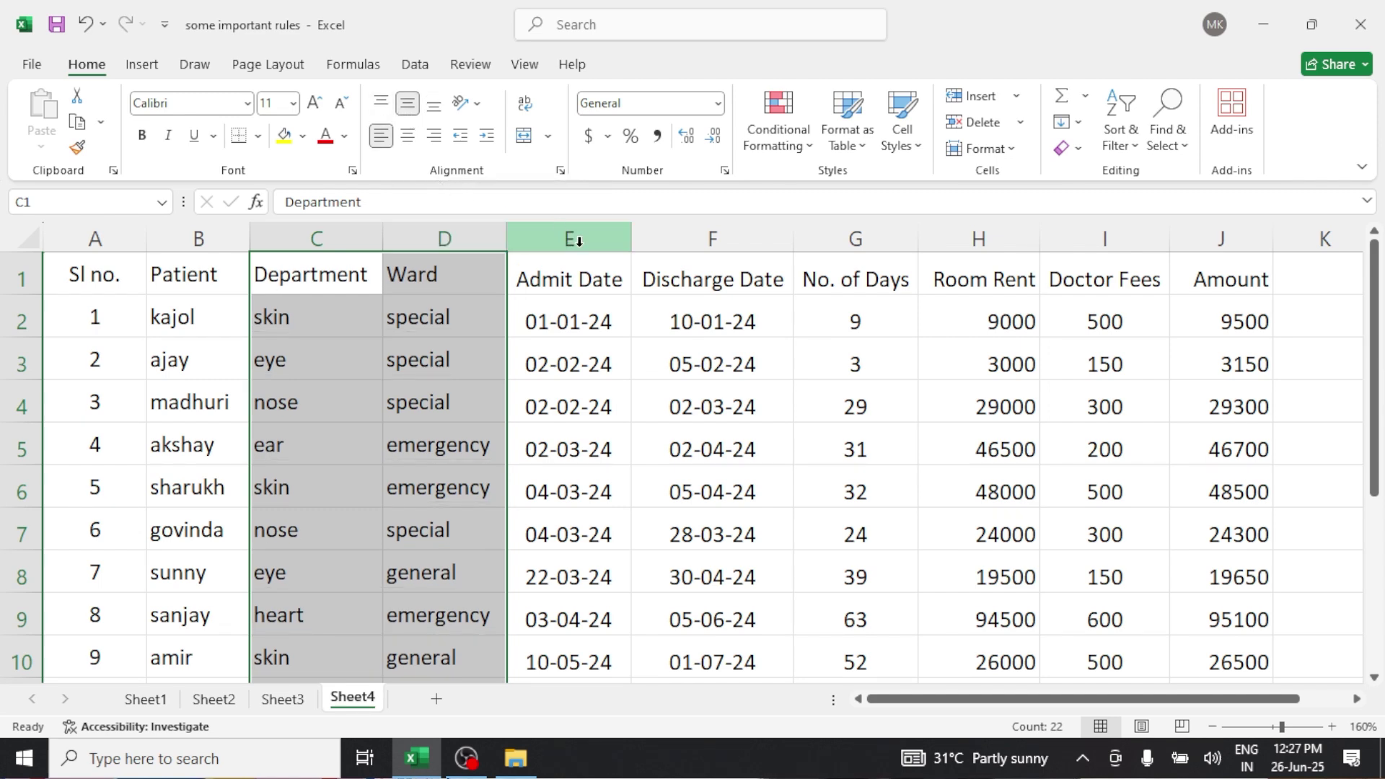
{"action": "left_click_drag", "start_coordinate": [577, 240], "coordinate": [686, 322]}
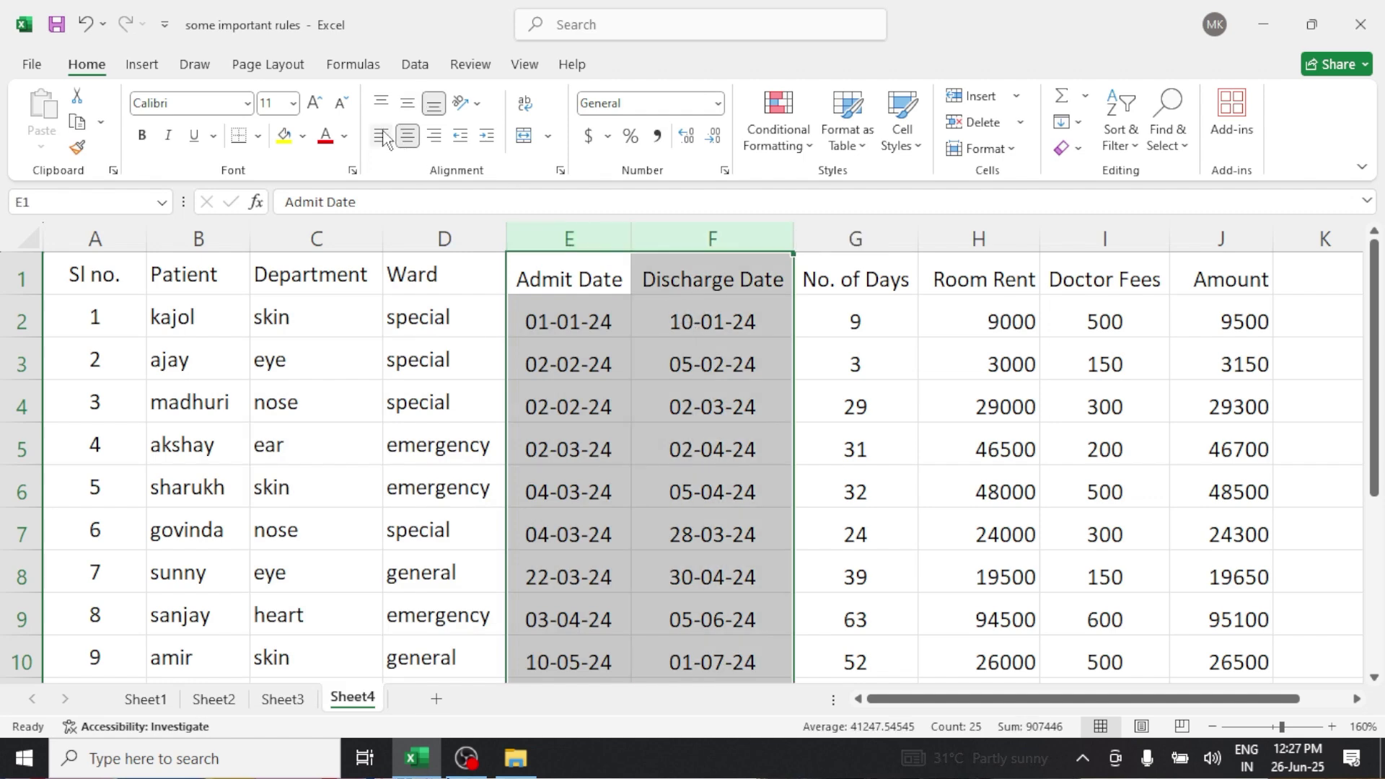
{"action": "left_click", "coordinate": [412, 109]}
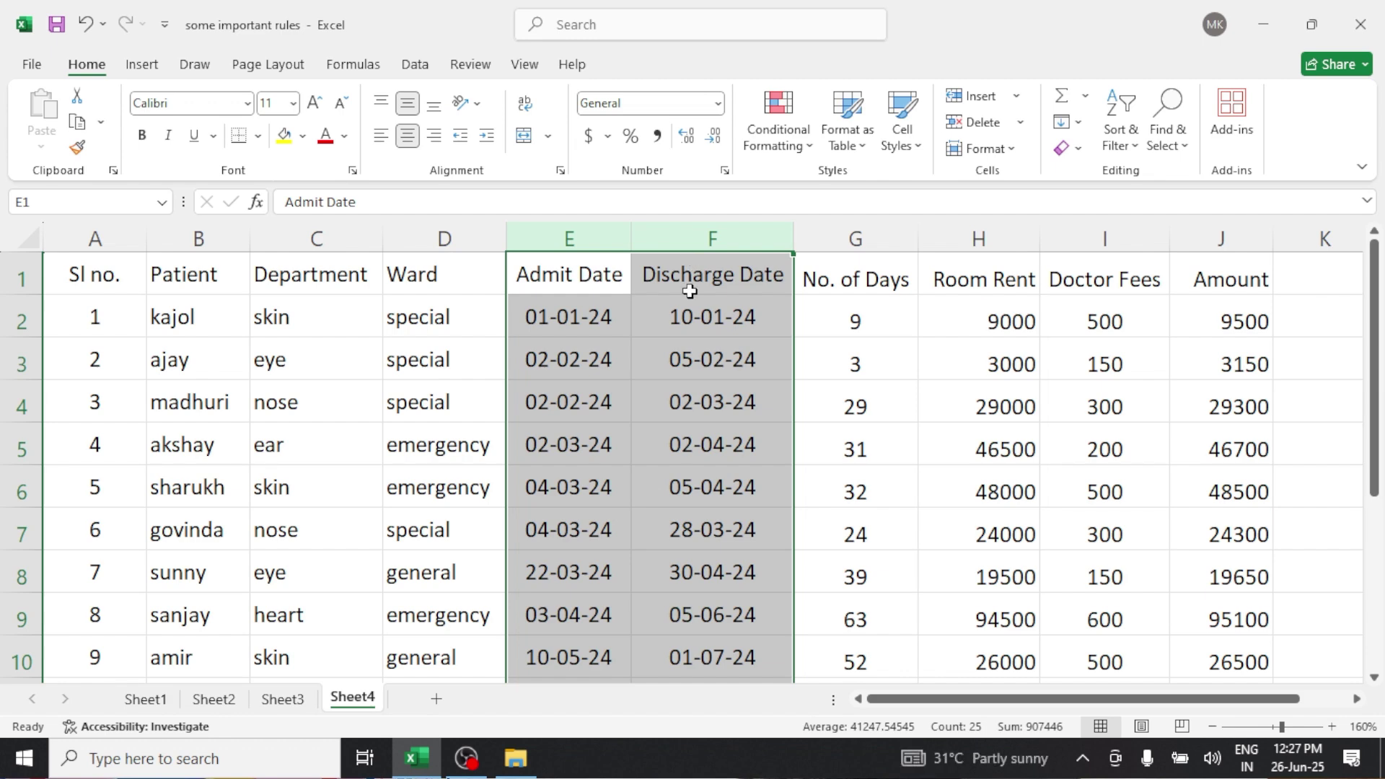
Step: Set the No. of Days through Amount columns to middle vertical alignment, starting from the header row
{"action": "left_click_drag", "start_coordinate": [855, 273], "coordinate": [1249, 659]}
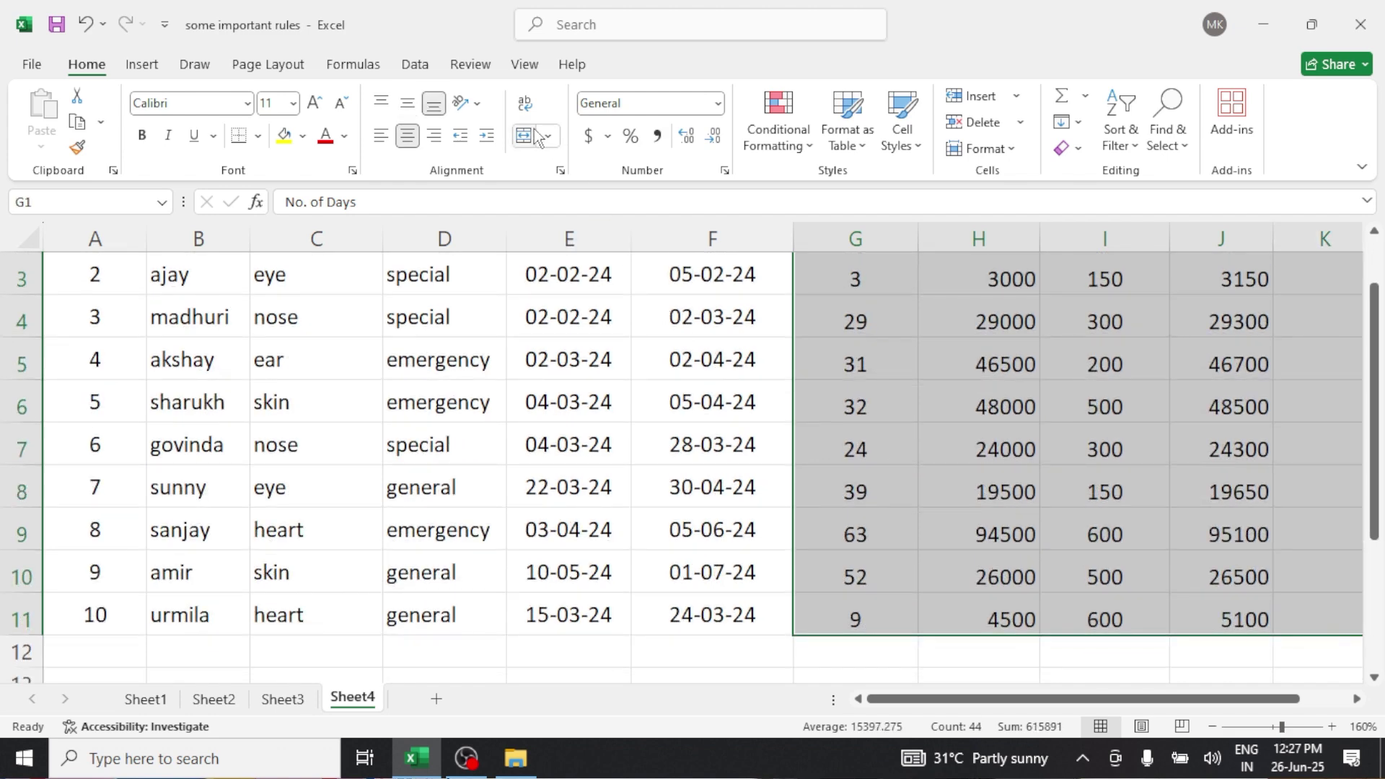
{"action": "left_click", "coordinate": [409, 105]}
{"action": "scroll", "coordinate": [414, 112], "scroll_direction": "up", "scroll_amount": 2}
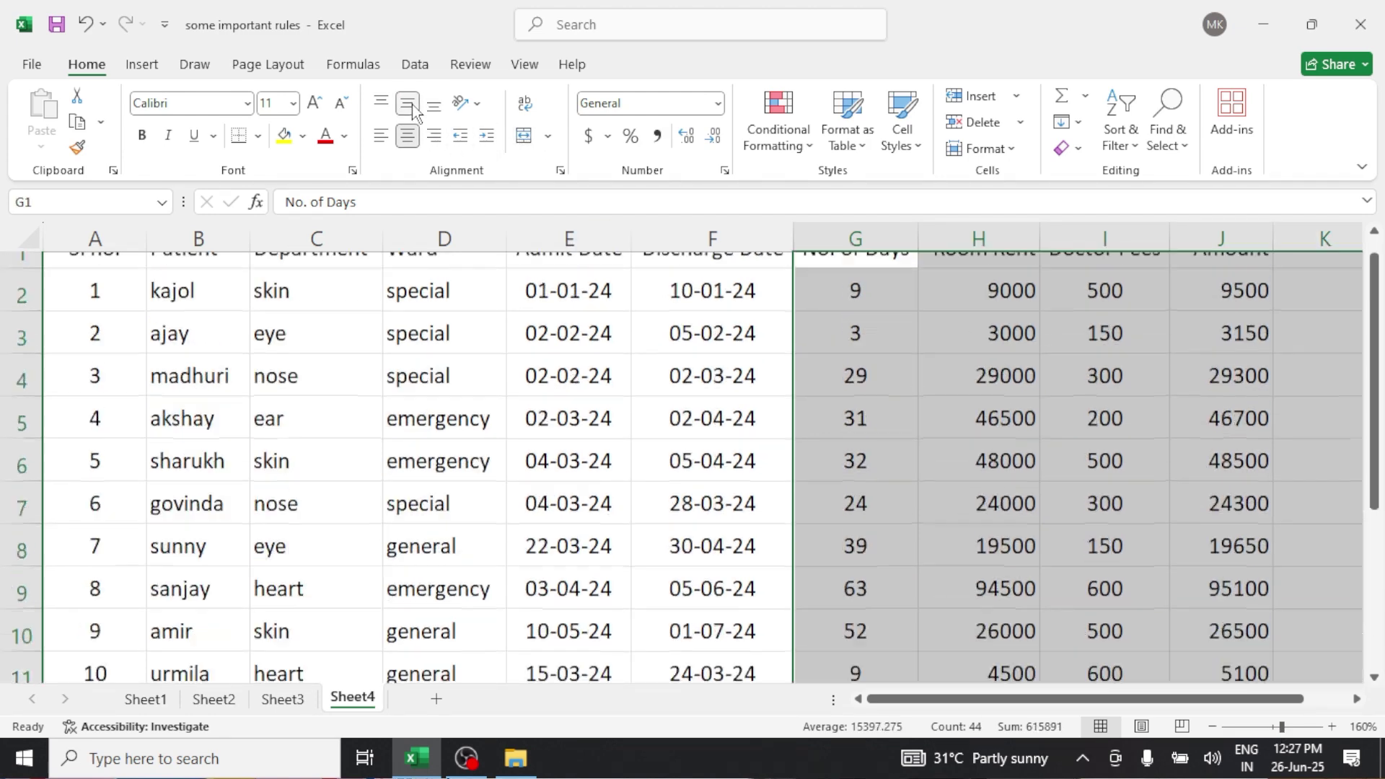
{"action": "left_click", "coordinate": [872, 393]}
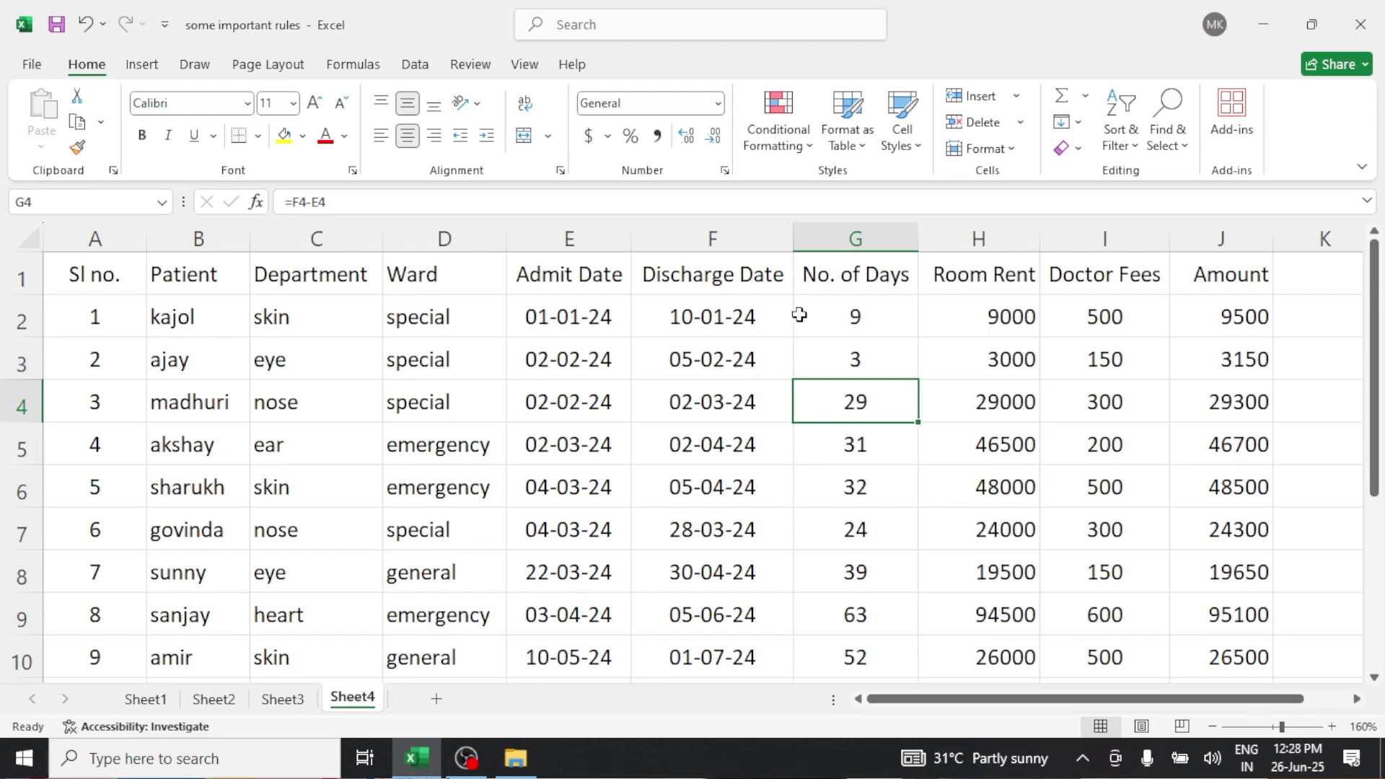
{"action": "left_click", "coordinate": [866, 312]}
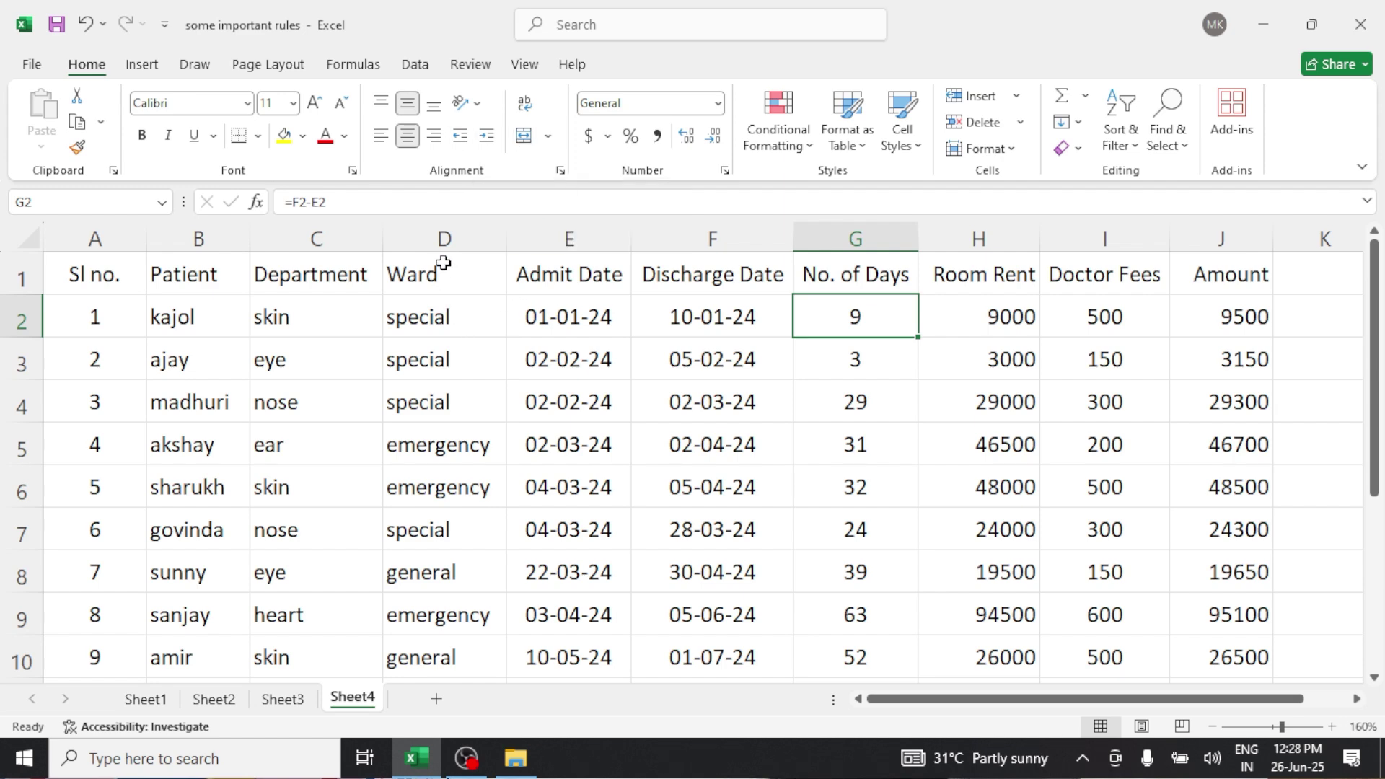
Step: Increase the indent of the Ward cells D1:D10 by up to two levels and decrease it back to none
{"action": "left_click_drag", "start_coordinate": [442, 264], "coordinate": [423, 656]}
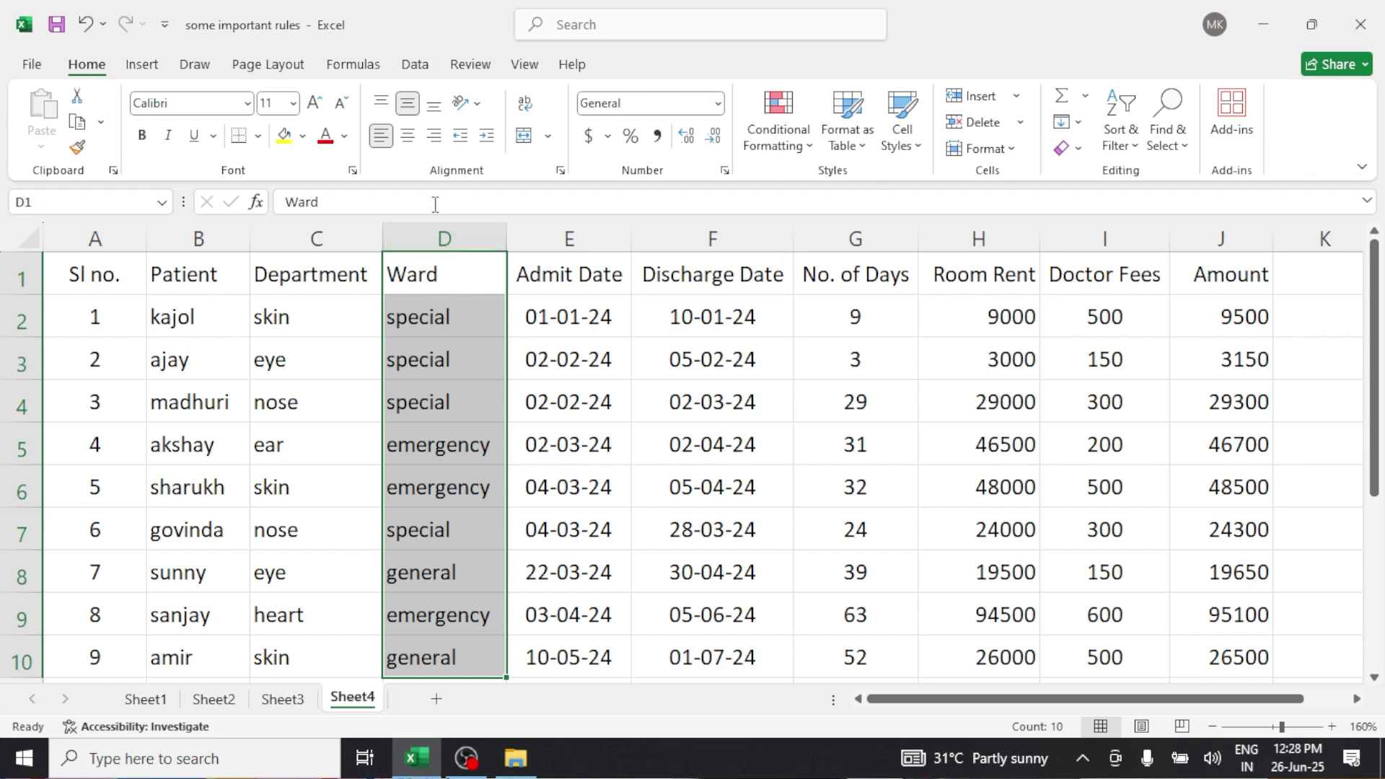
{"action": "left_click", "coordinate": [488, 141]}
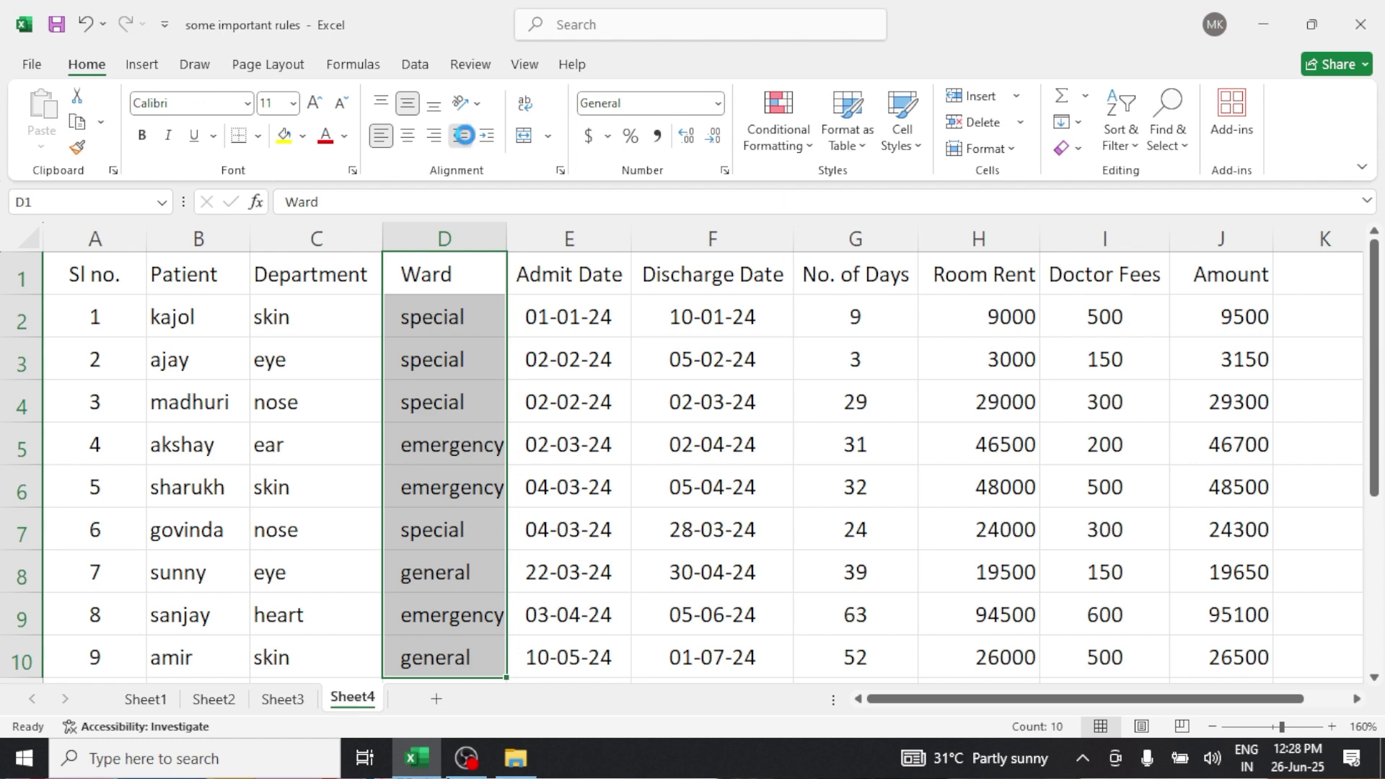
{"action": "left_click", "coordinate": [465, 141]}
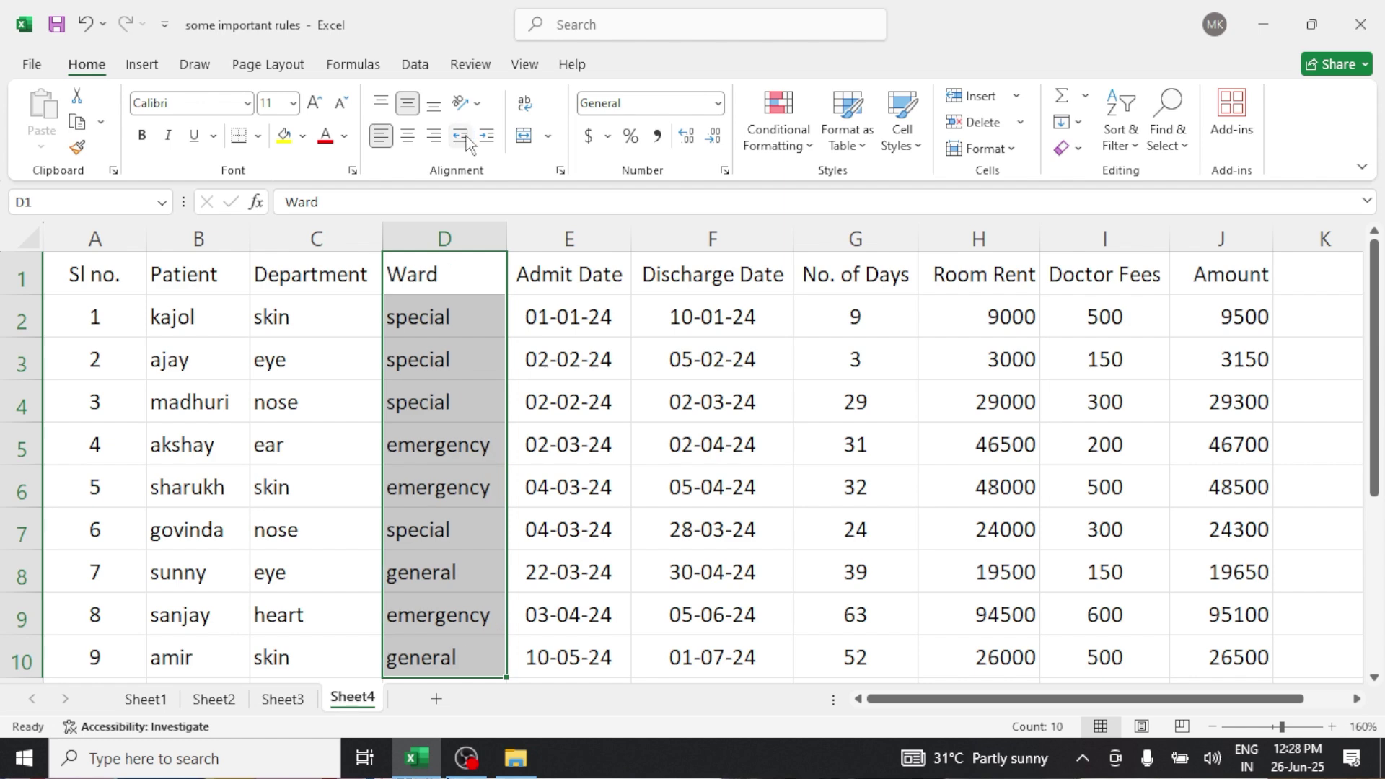
{"action": "left_click", "coordinate": [486, 141]}
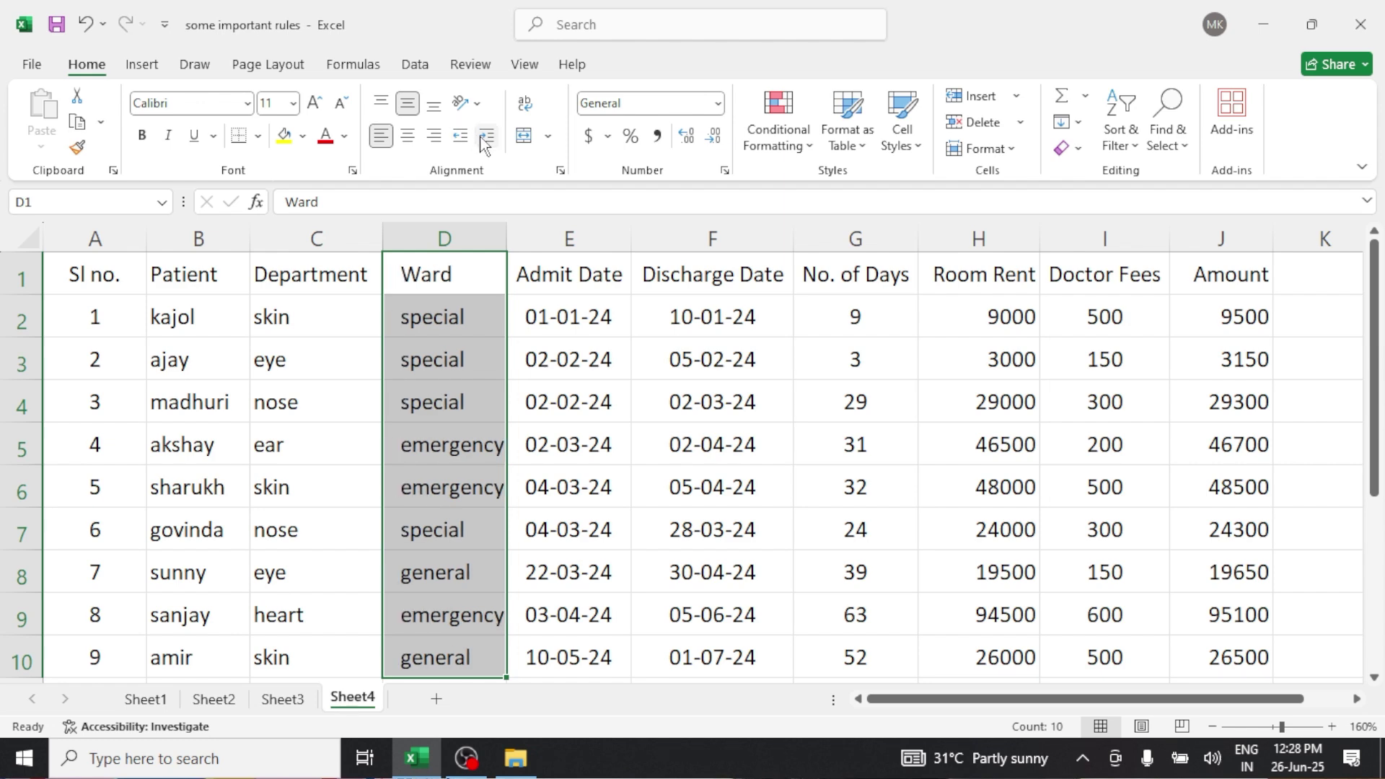
{"action": "left_click", "coordinate": [486, 141]}
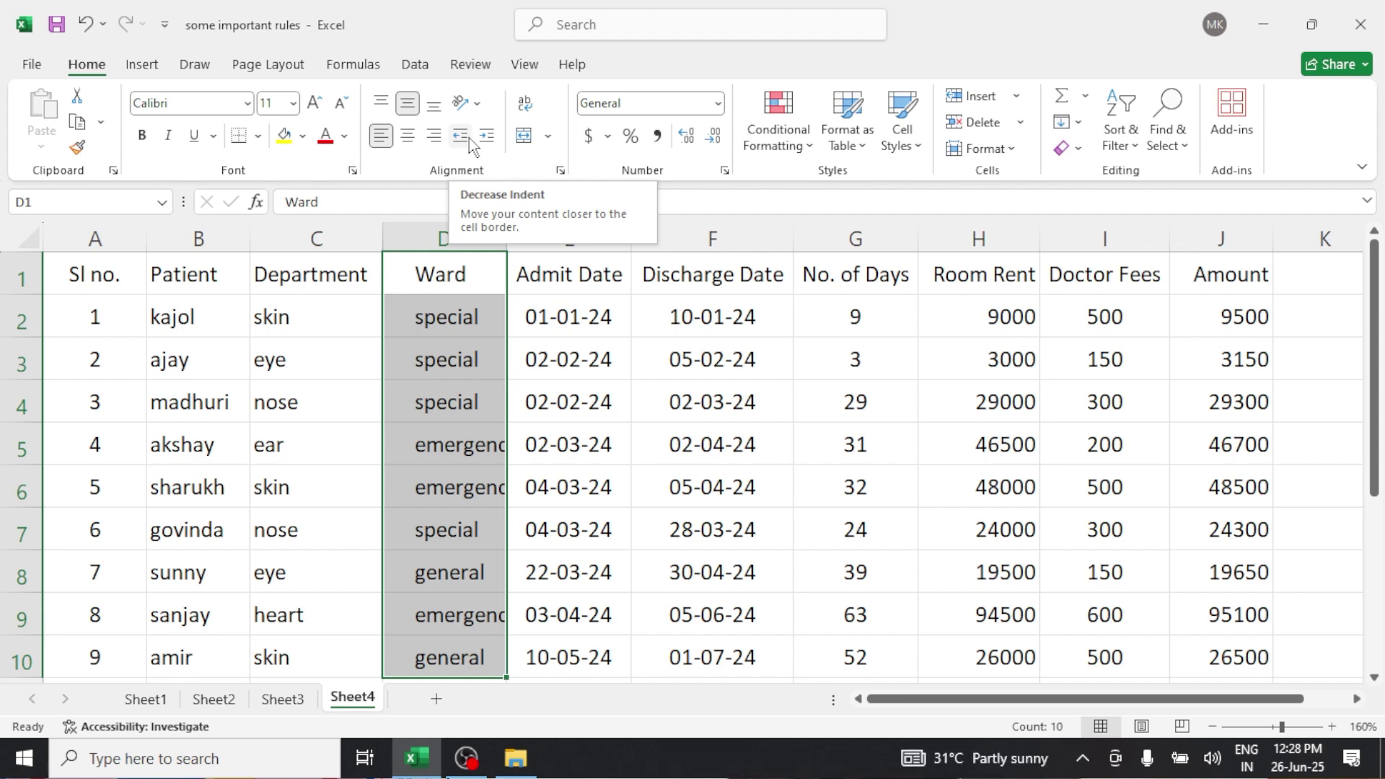
{"action": "left_click", "coordinate": [468, 137]}
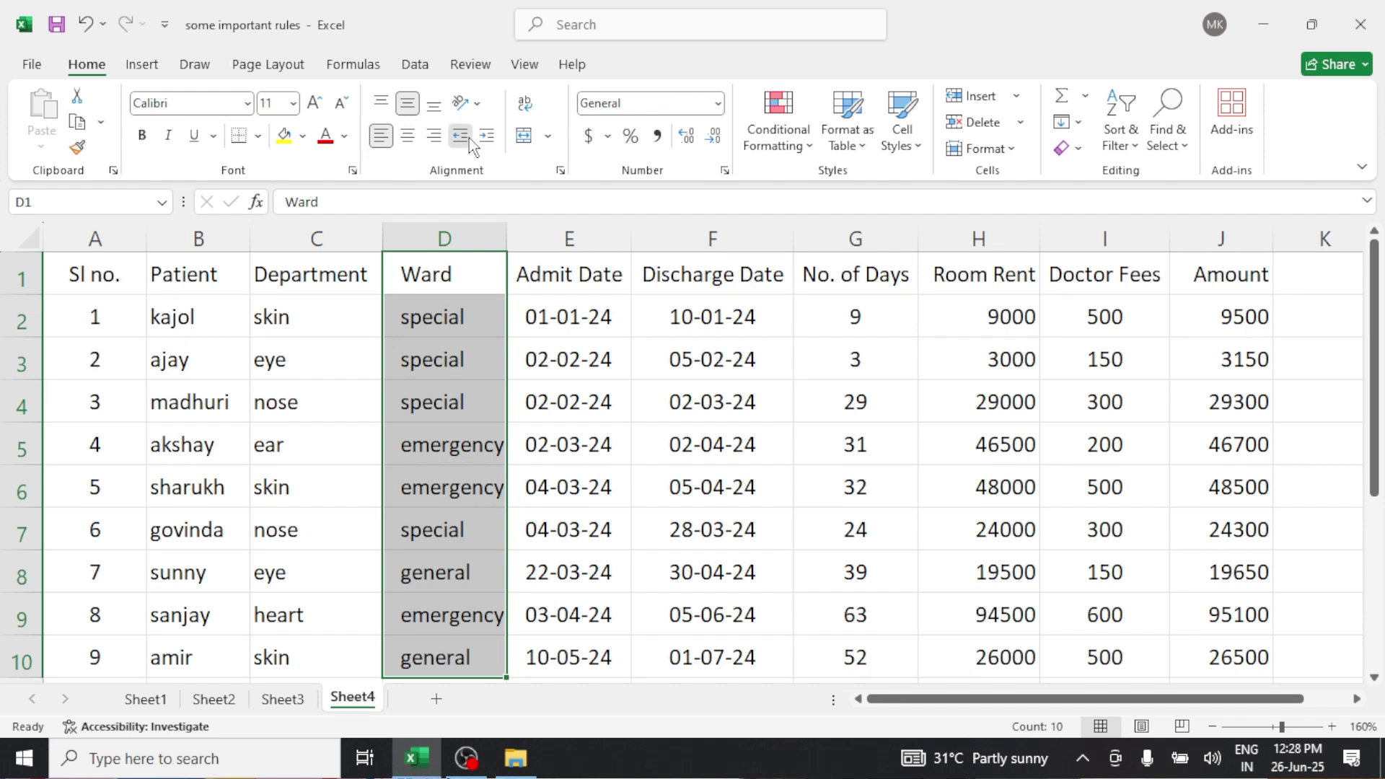
{"action": "left_click", "coordinate": [469, 137]}
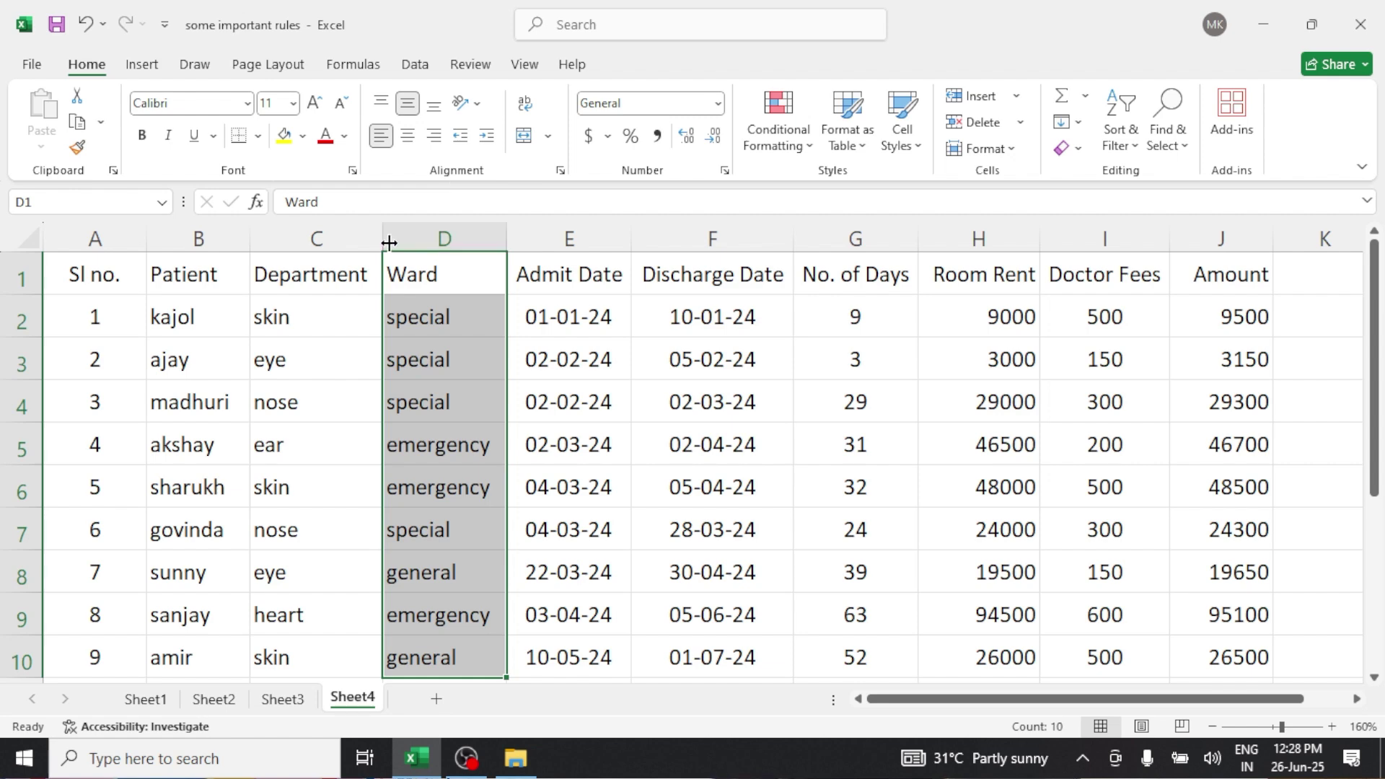
Step: Increase the indent of the Patient cells B1:B10 and decrease it back to none
{"action": "left_click", "coordinate": [214, 262]}
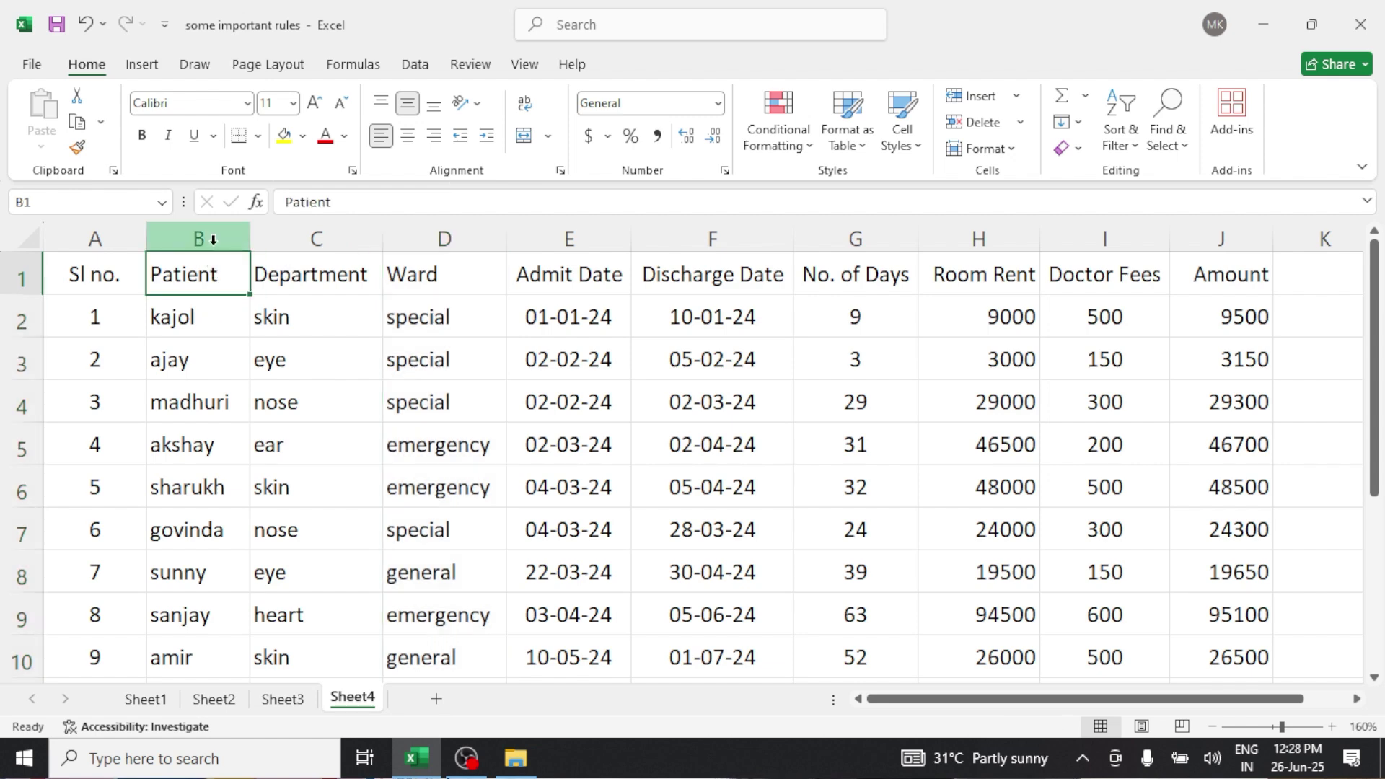
{"action": "key", "text": "ctrl+shift+Down"}
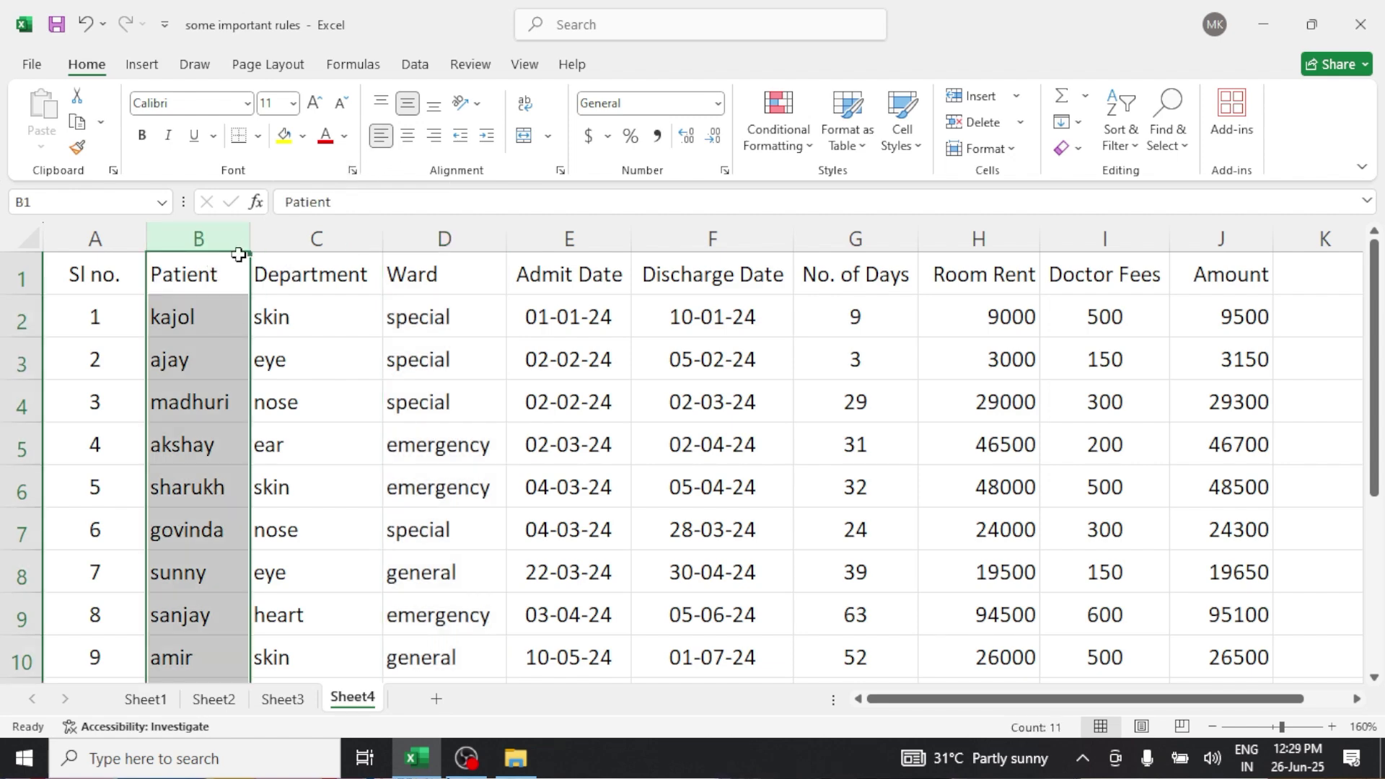
{"action": "left_click_drag", "start_coordinate": [223, 269], "coordinate": [198, 658]}
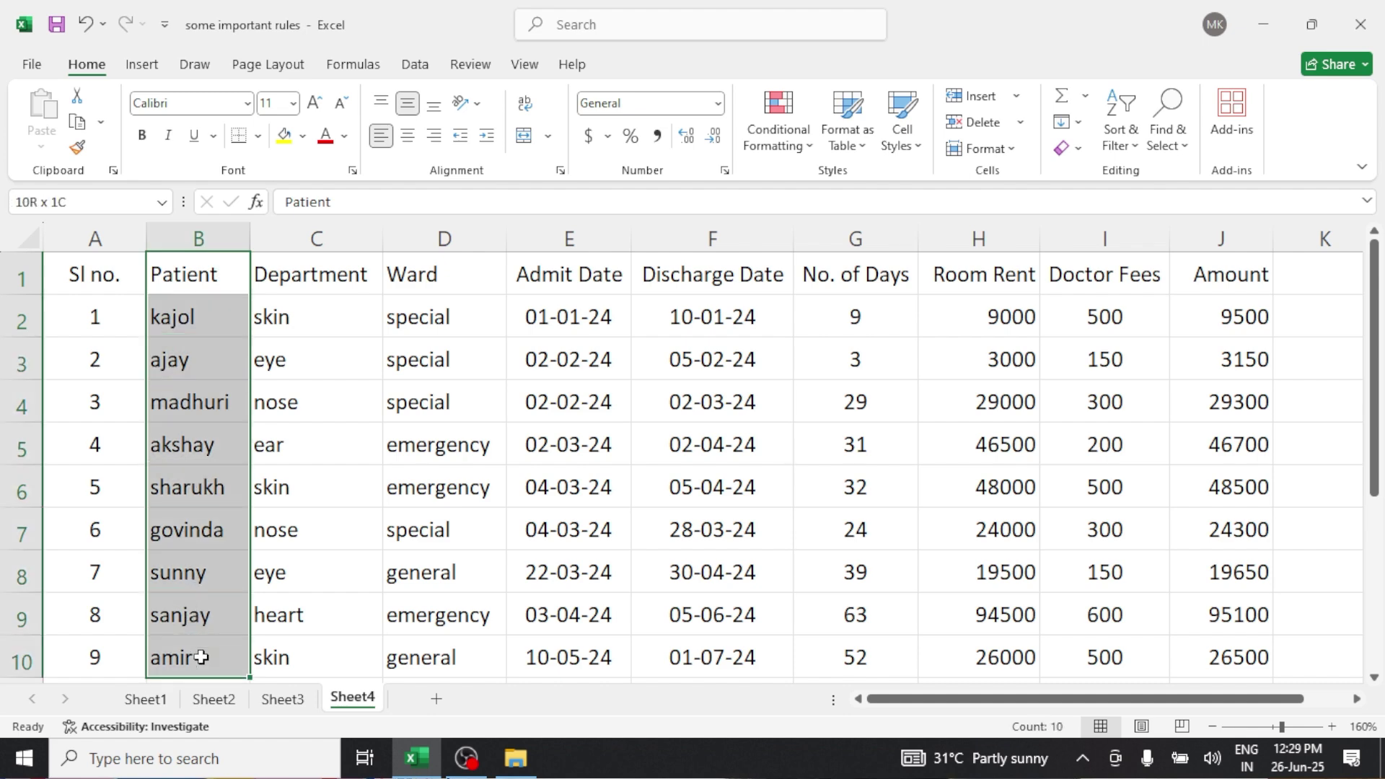
{"action": "left_click", "coordinate": [489, 137]}
{"action": "left_click", "coordinate": [489, 137]}
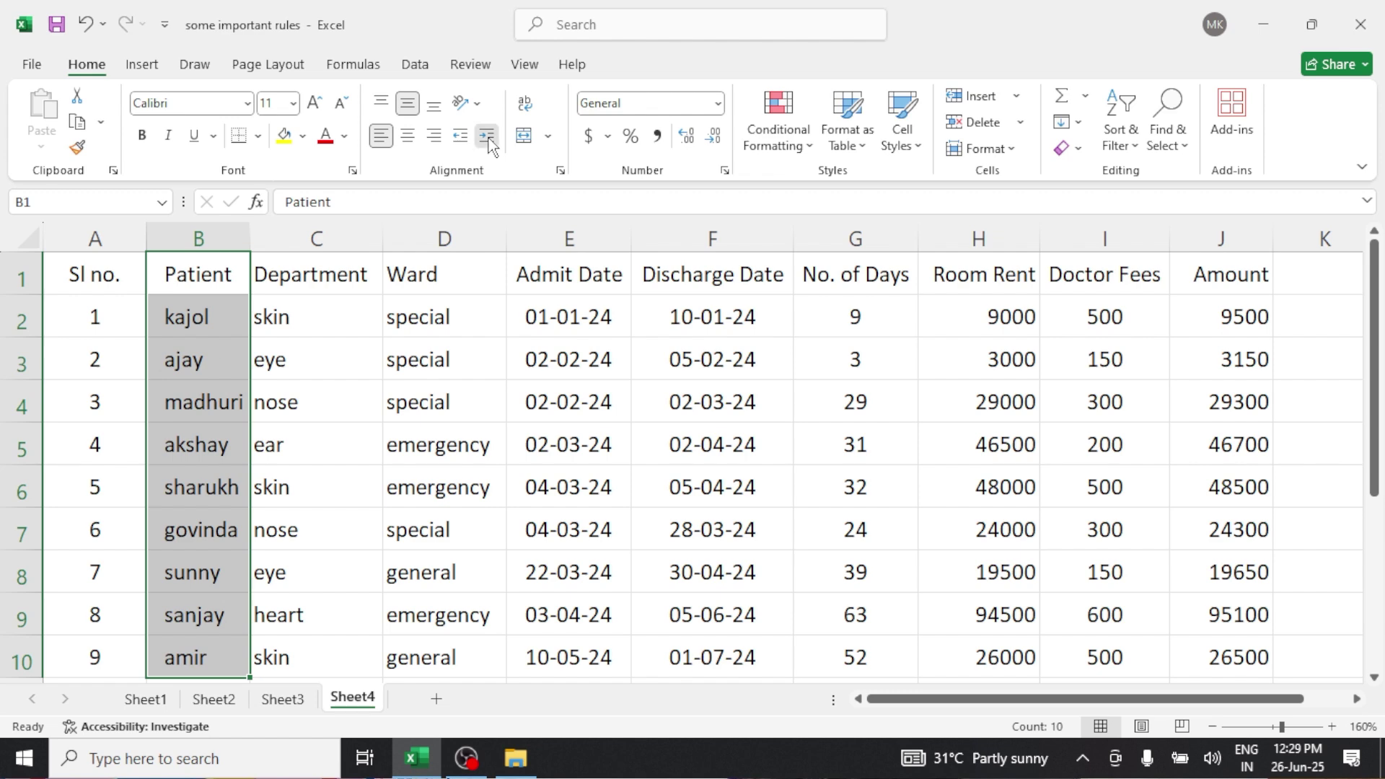
{"action": "left_click", "coordinate": [462, 137]}
{"action": "left_click", "coordinate": [462, 137]}
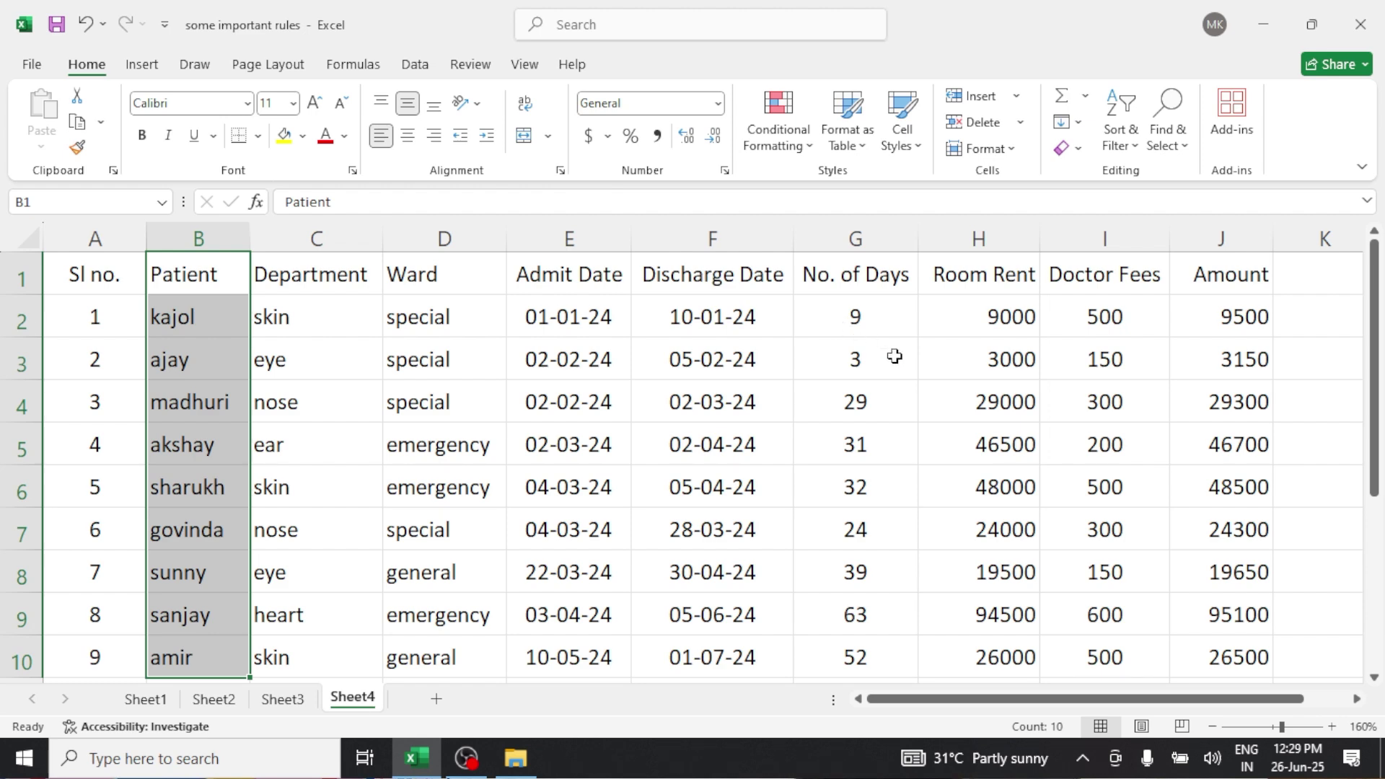
Step: Angle the values in G2:J10 counterclockwise and AutoFit the row height of those rows
{"action": "left_click_drag", "start_coordinate": [851, 314], "coordinate": [1224, 651]}
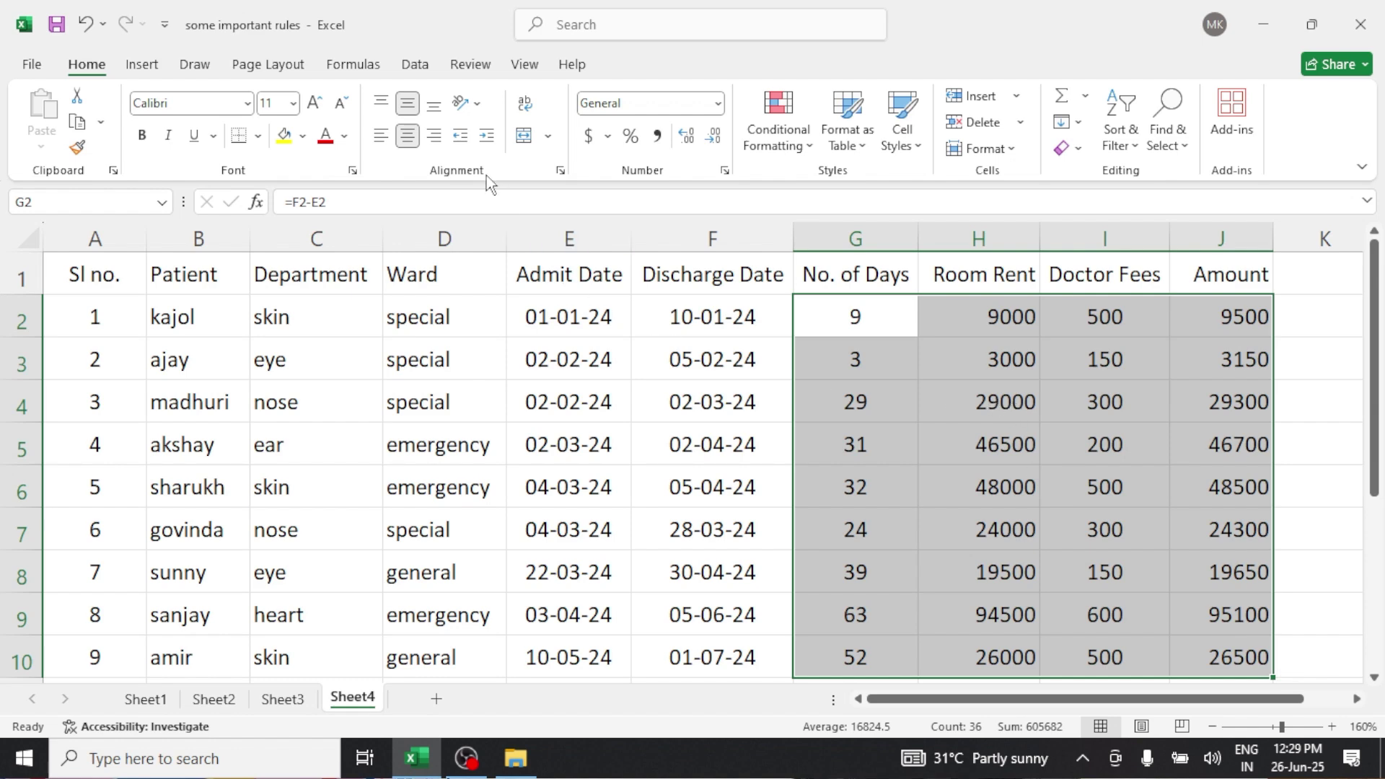
{"action": "left_click", "coordinate": [479, 106]}
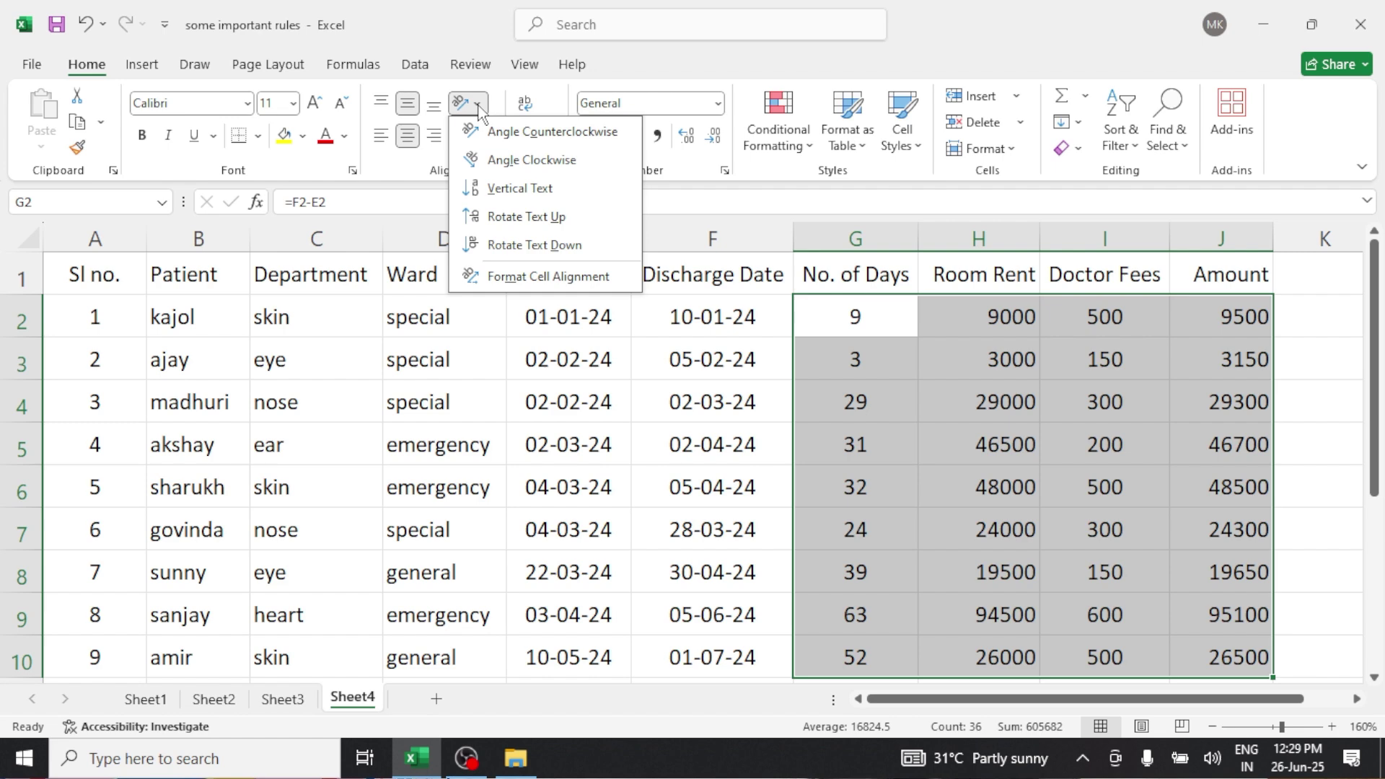
{"action": "left_click", "coordinate": [512, 135]}
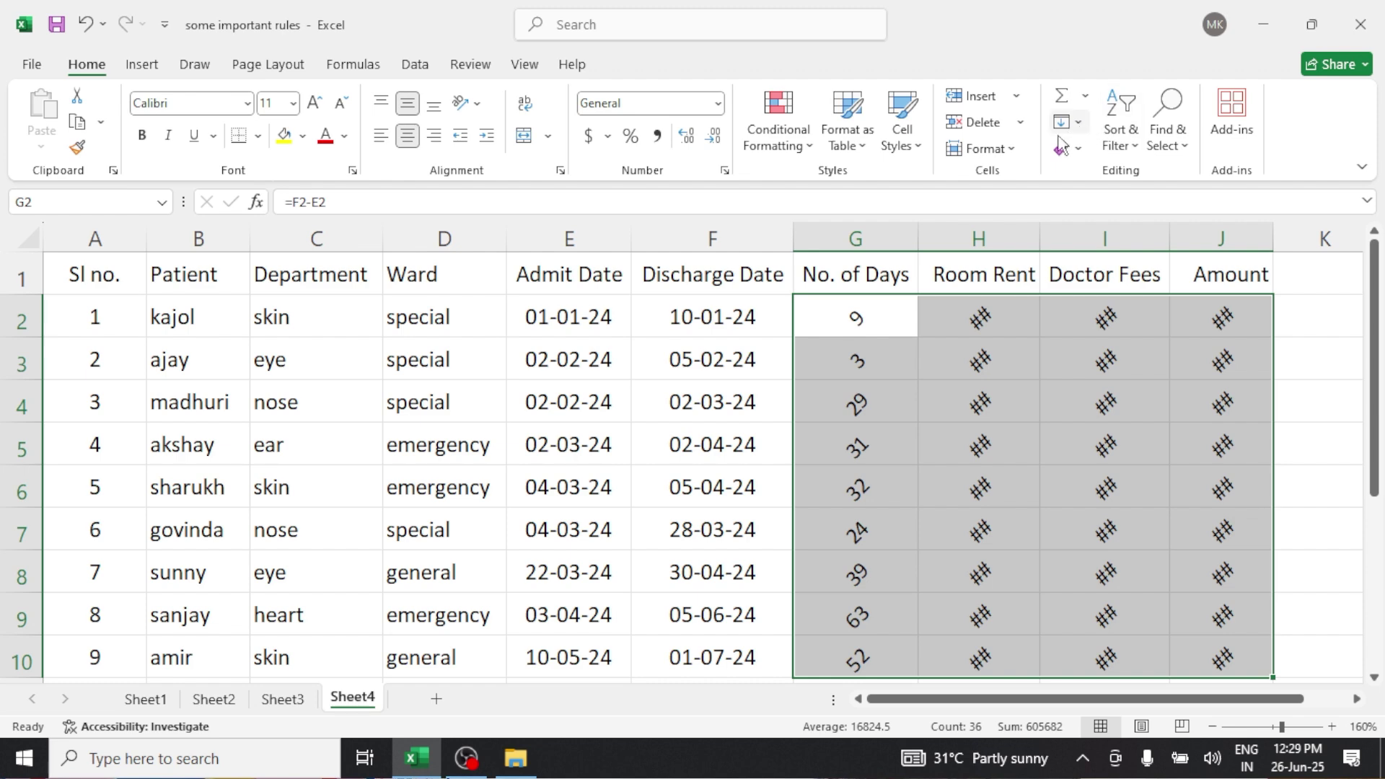
{"action": "left_click", "coordinate": [1013, 148]}
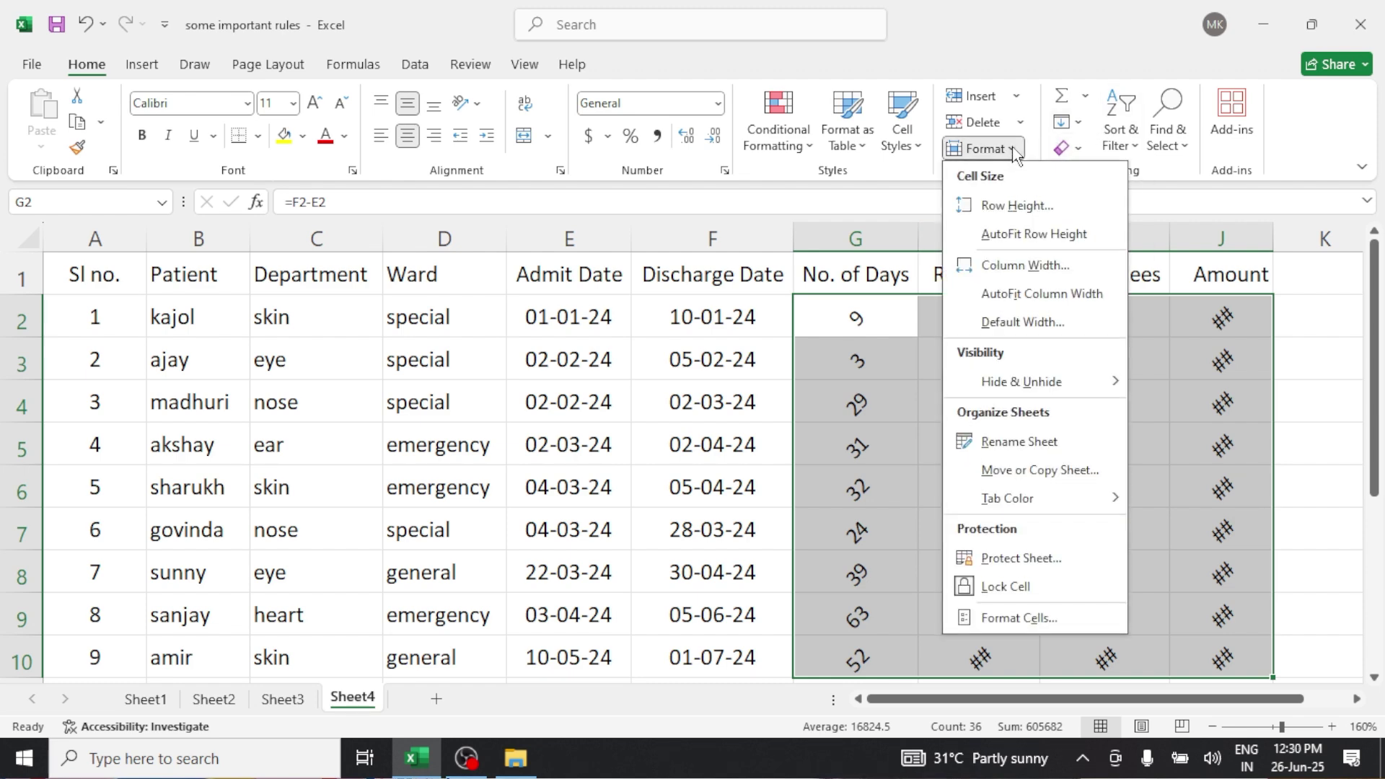
{"action": "left_click", "coordinate": [1033, 236]}
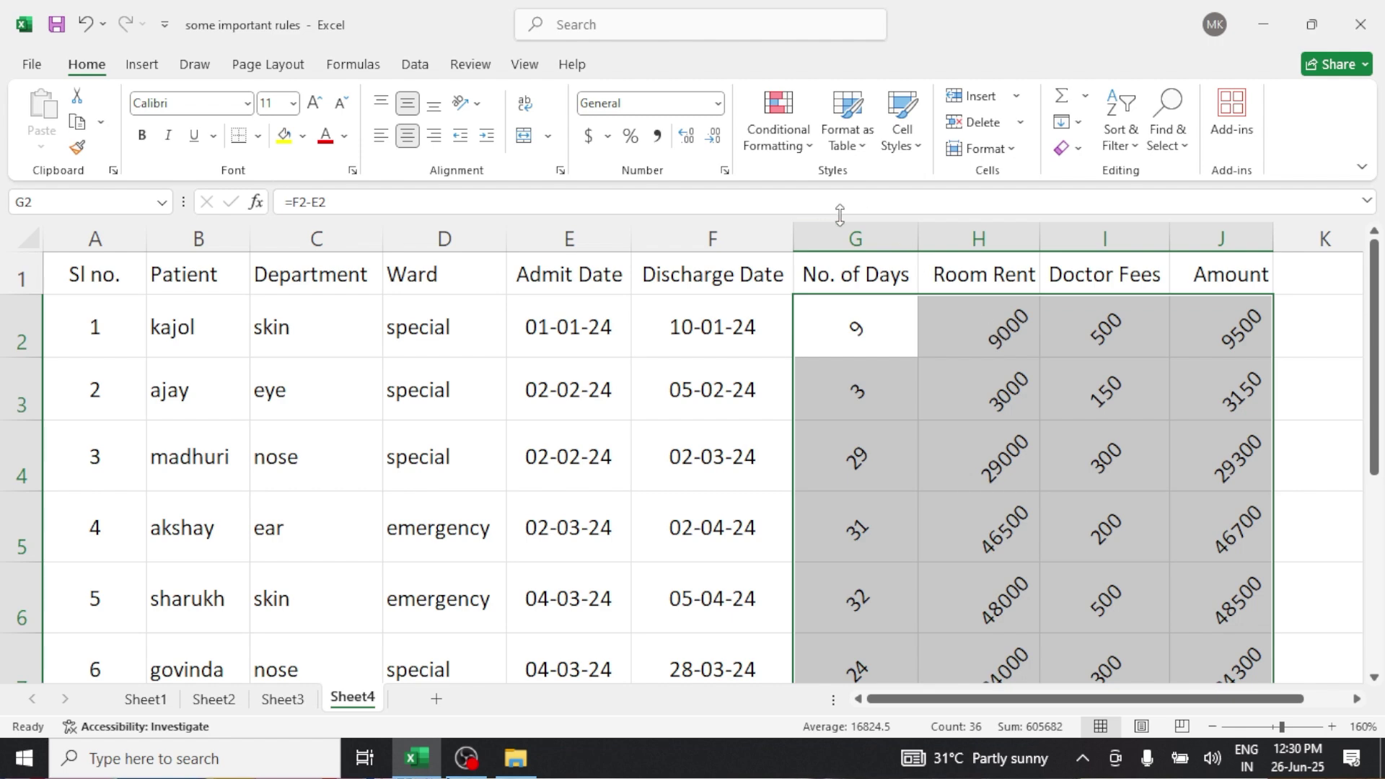
Step: Remove the counterclockwise angle from G2:J10 and angle the values clockwise instead
{"action": "left_click", "coordinate": [479, 101]}
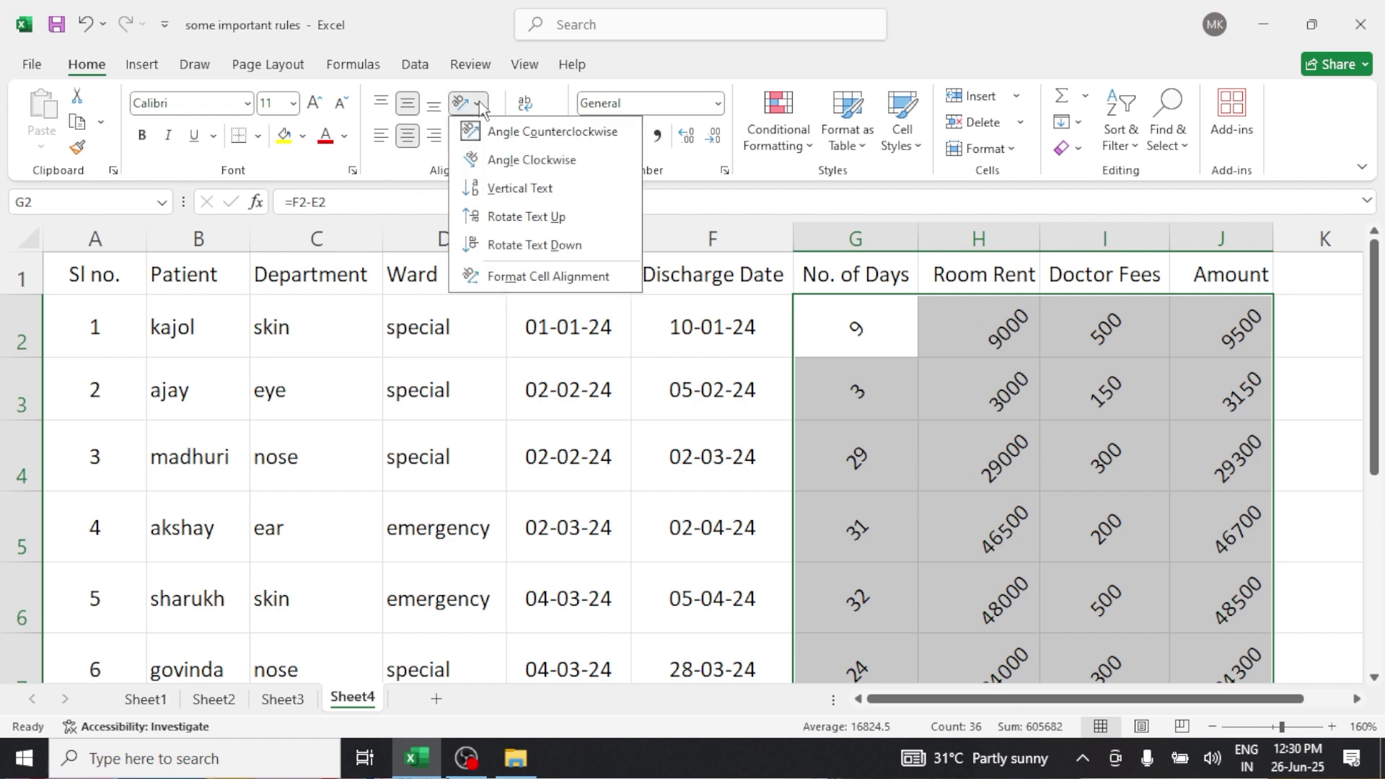
{"action": "left_click", "coordinate": [499, 137]}
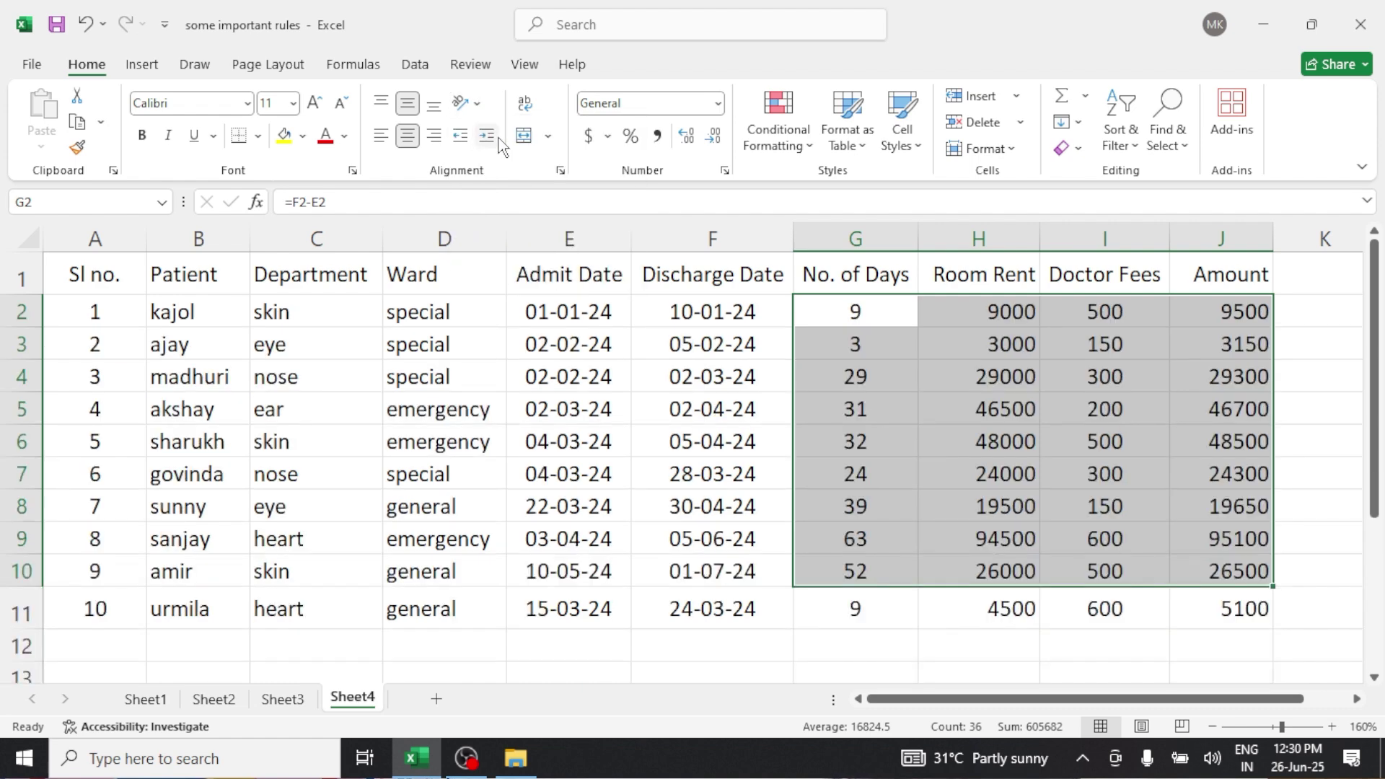
{"action": "left_click", "coordinate": [479, 106]}
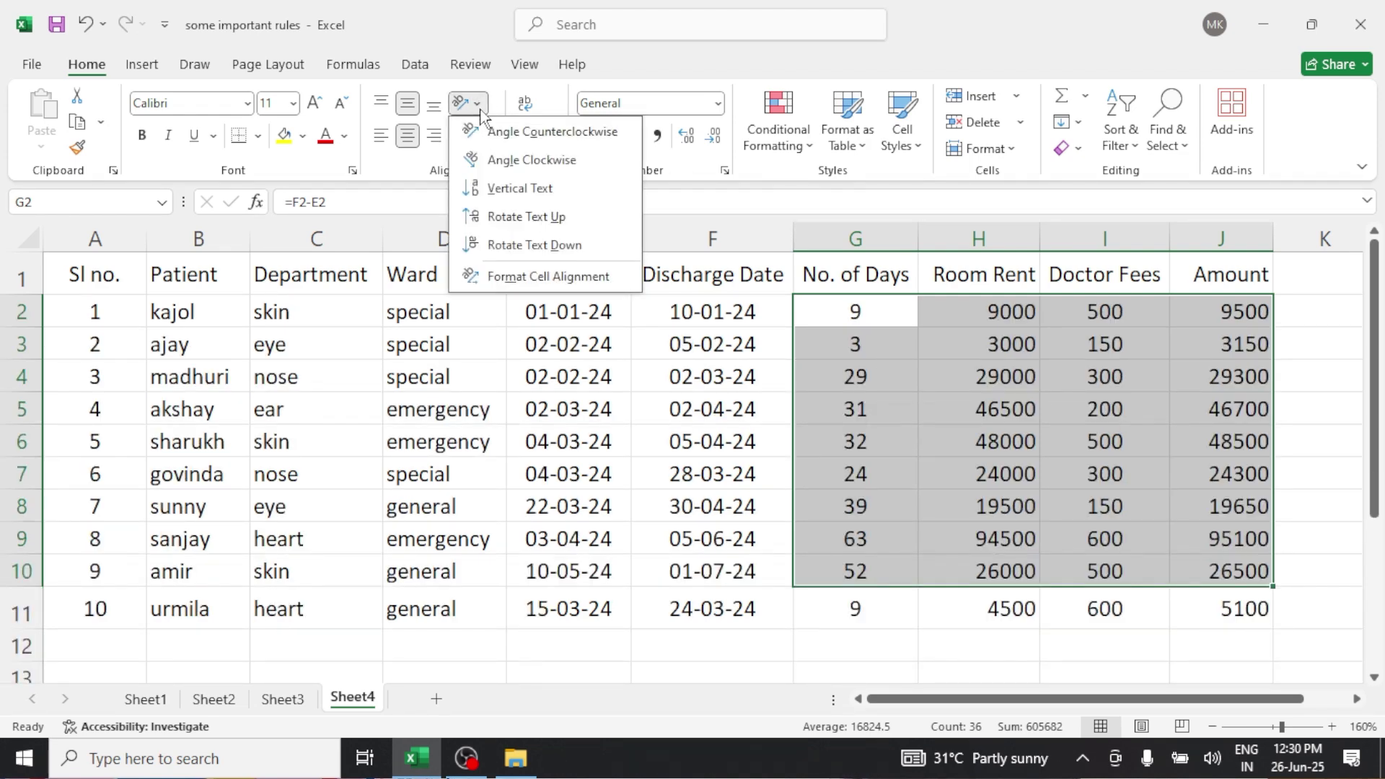
{"action": "left_click", "coordinate": [501, 169]}
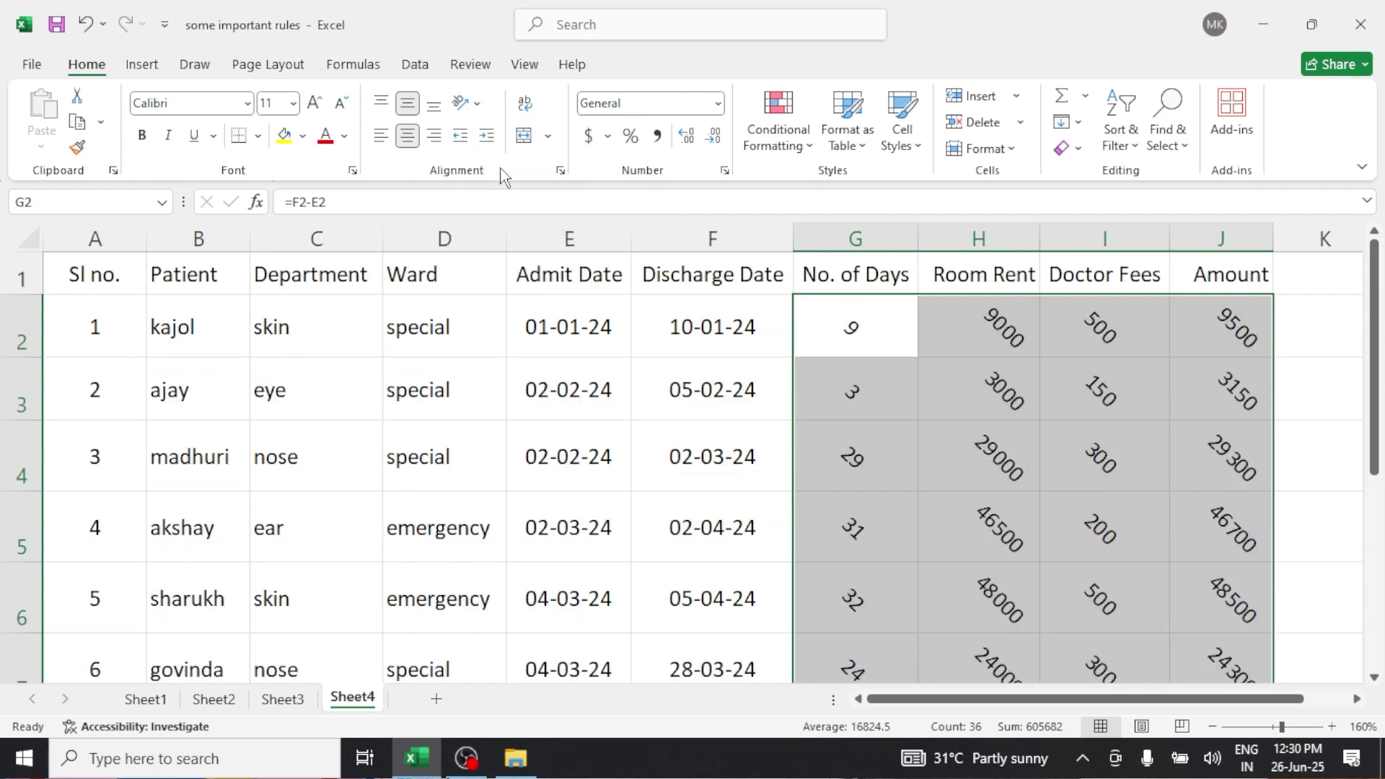
Step: Set the orientation of G2:J10 to vertical text, and switch it to text rotated up
{"action": "left_click", "coordinate": [482, 102]}
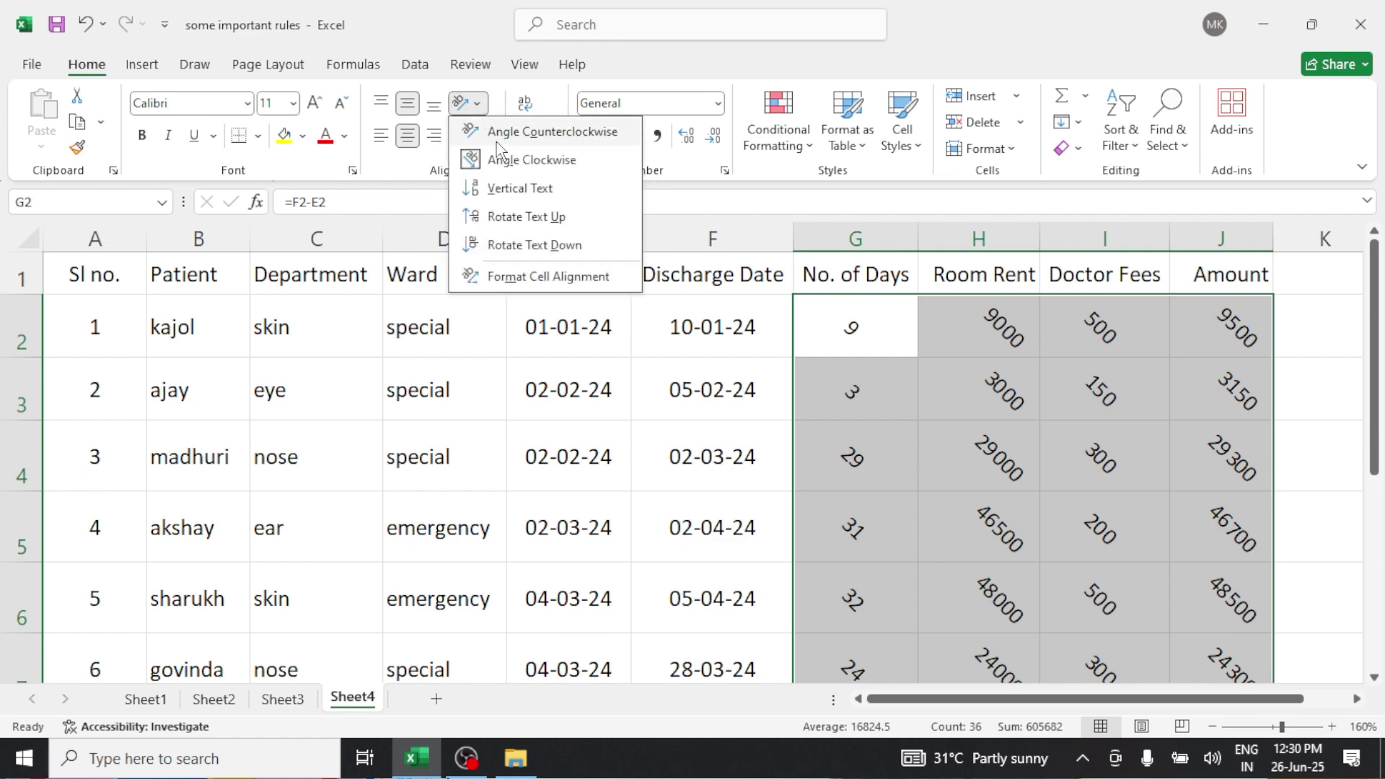
{"action": "left_click", "coordinate": [507, 195]}
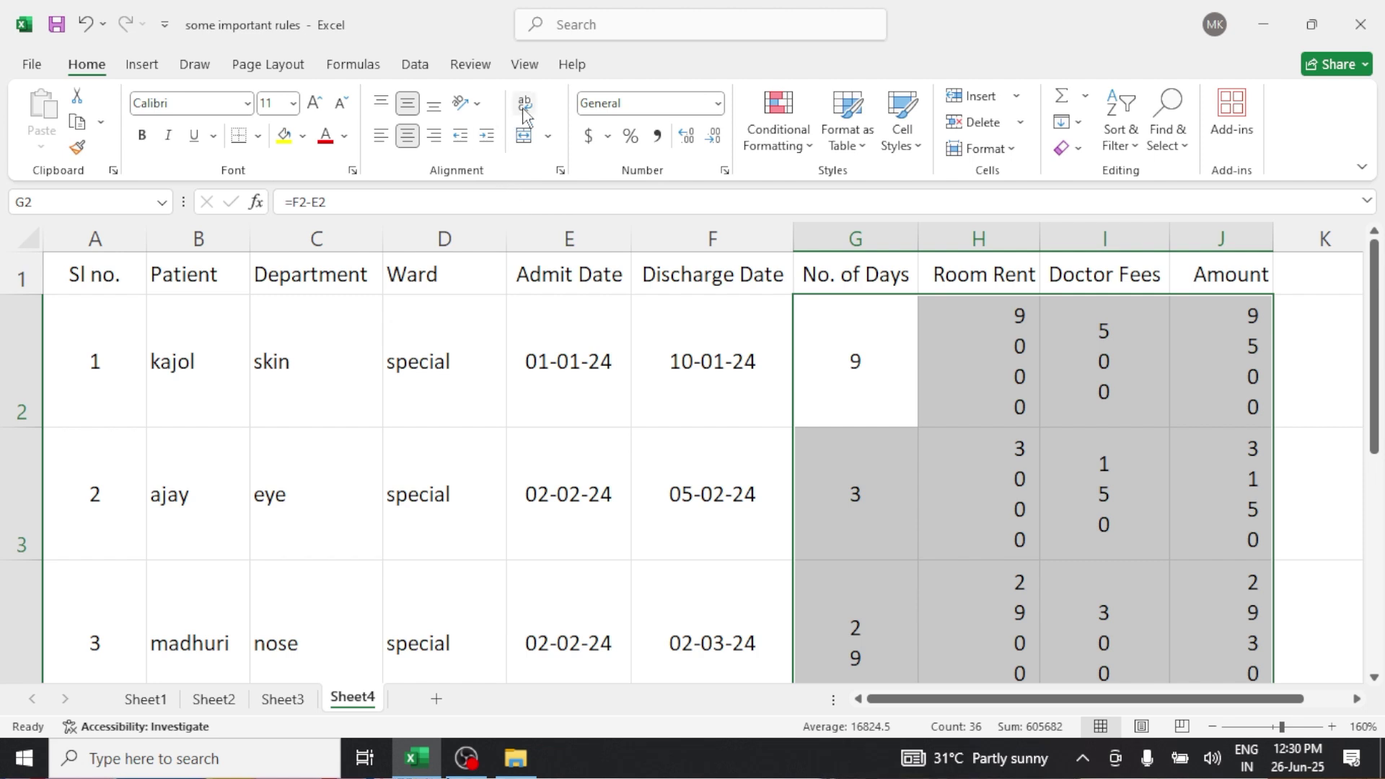
{"action": "left_click", "coordinate": [482, 102]}
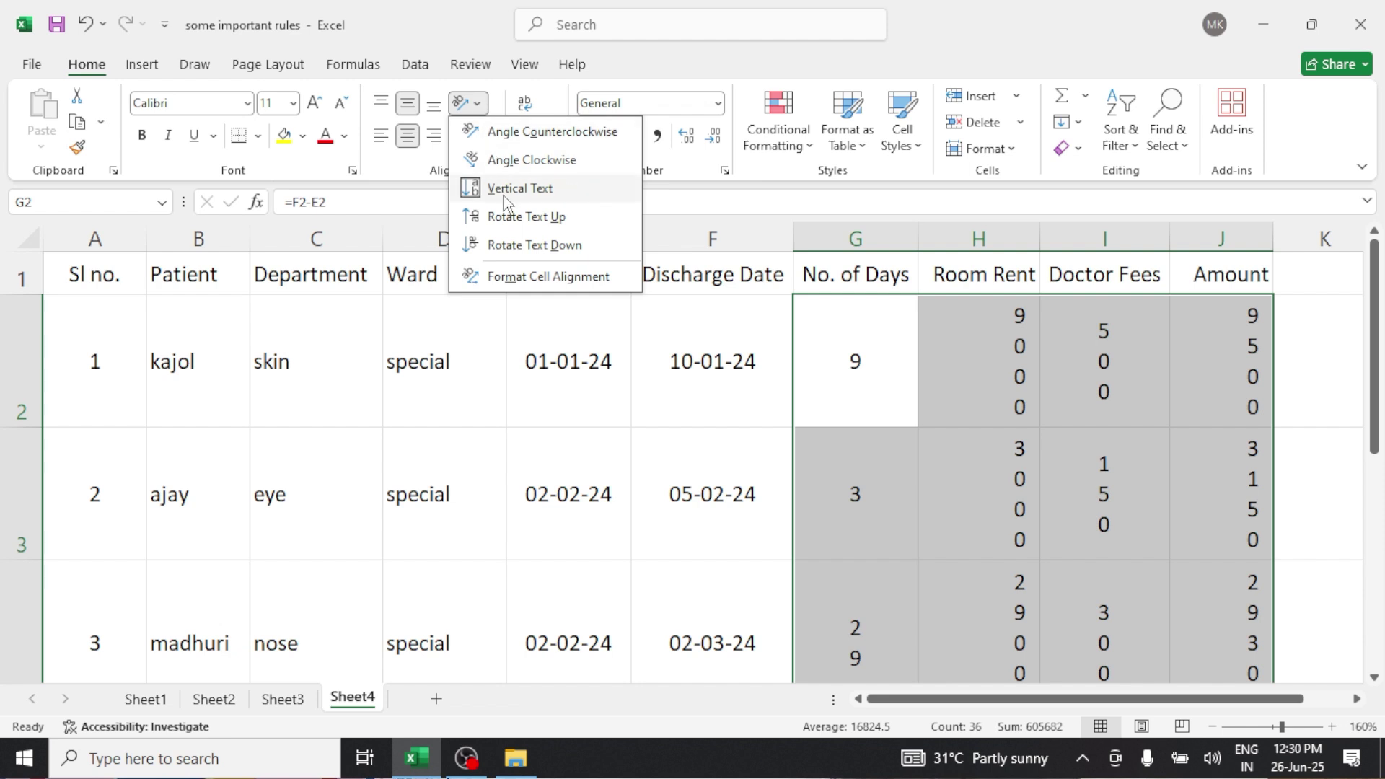
{"action": "left_click", "coordinate": [514, 216]}
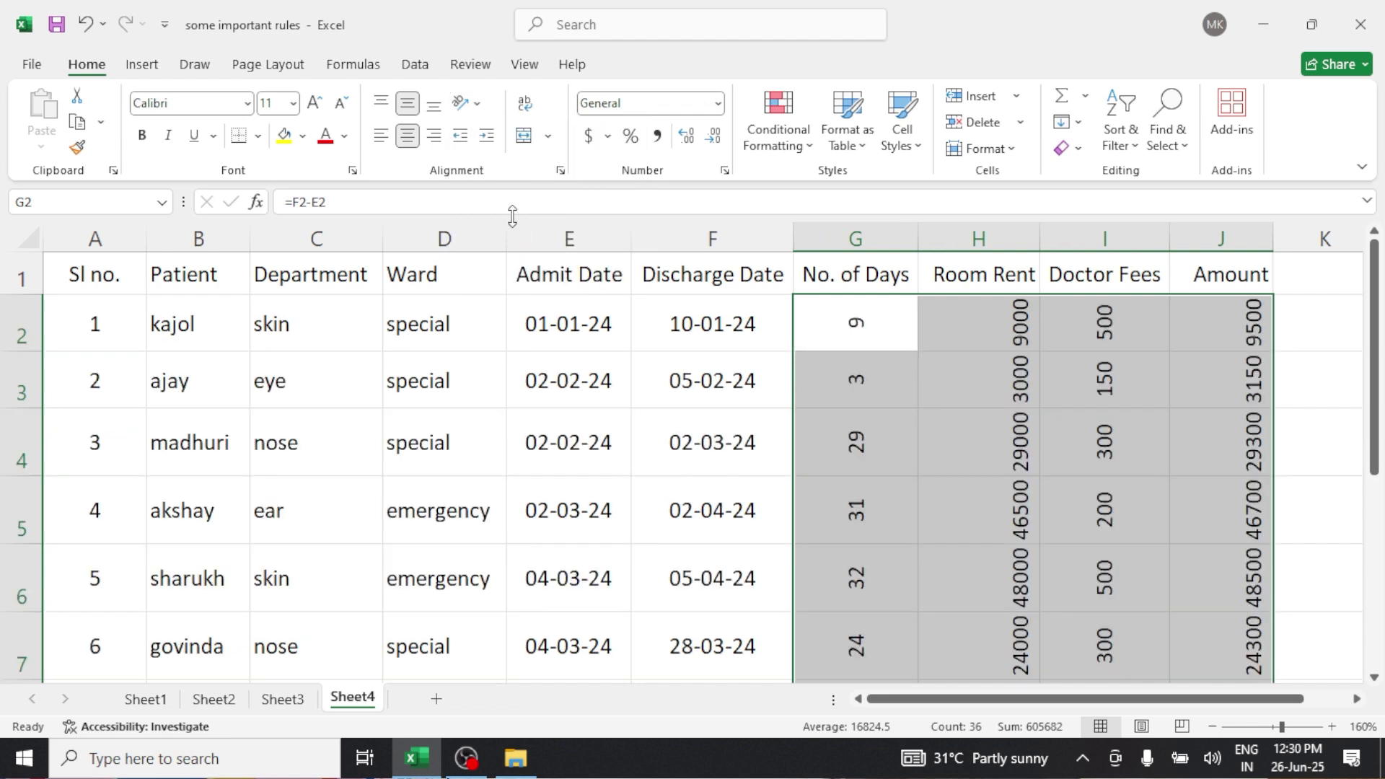
Step: Rotate the text in G2:J10 down, and replace that orientation with a counterclockwise angle
{"action": "left_click", "coordinate": [480, 105]}
{"action": "left_click", "coordinate": [532, 244]}
{"action": "left_click", "coordinate": [468, 103]}
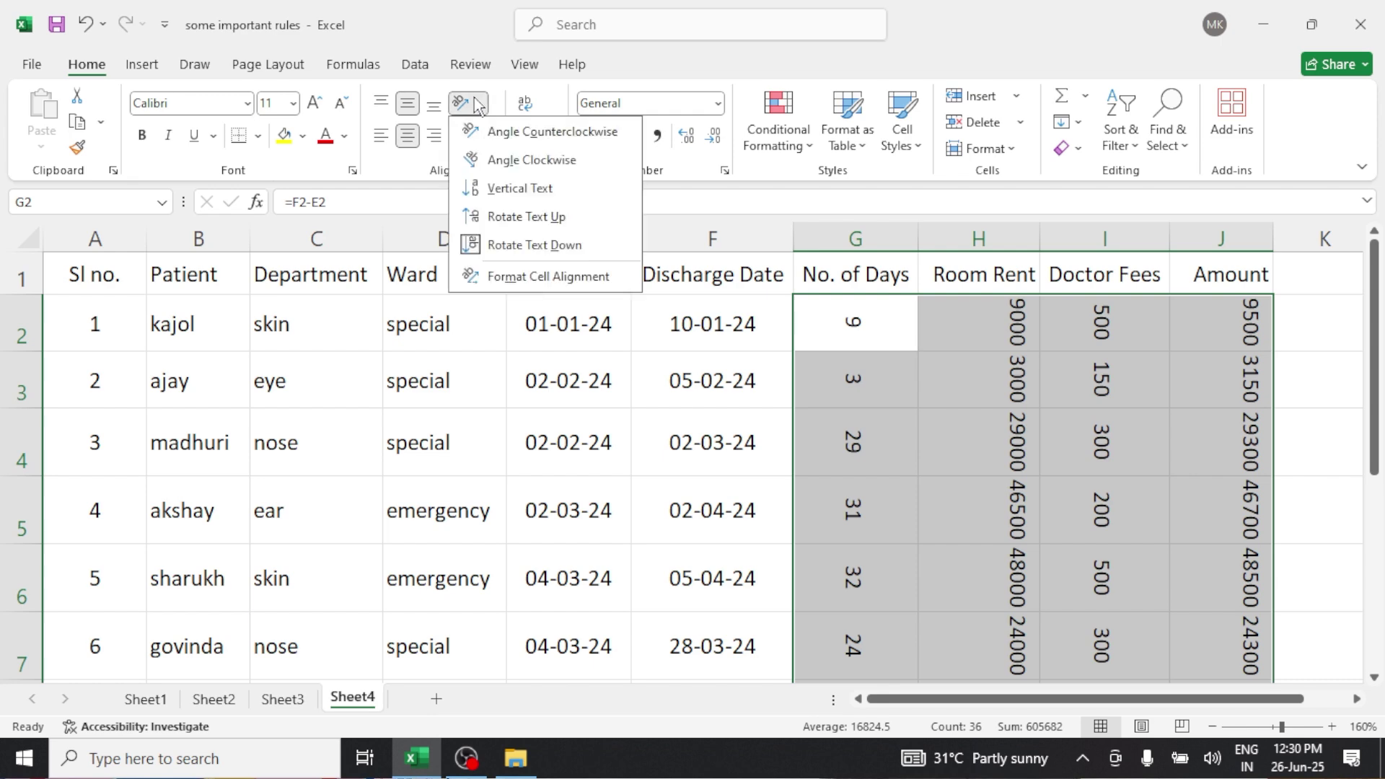
{"action": "left_click", "coordinate": [525, 132]}
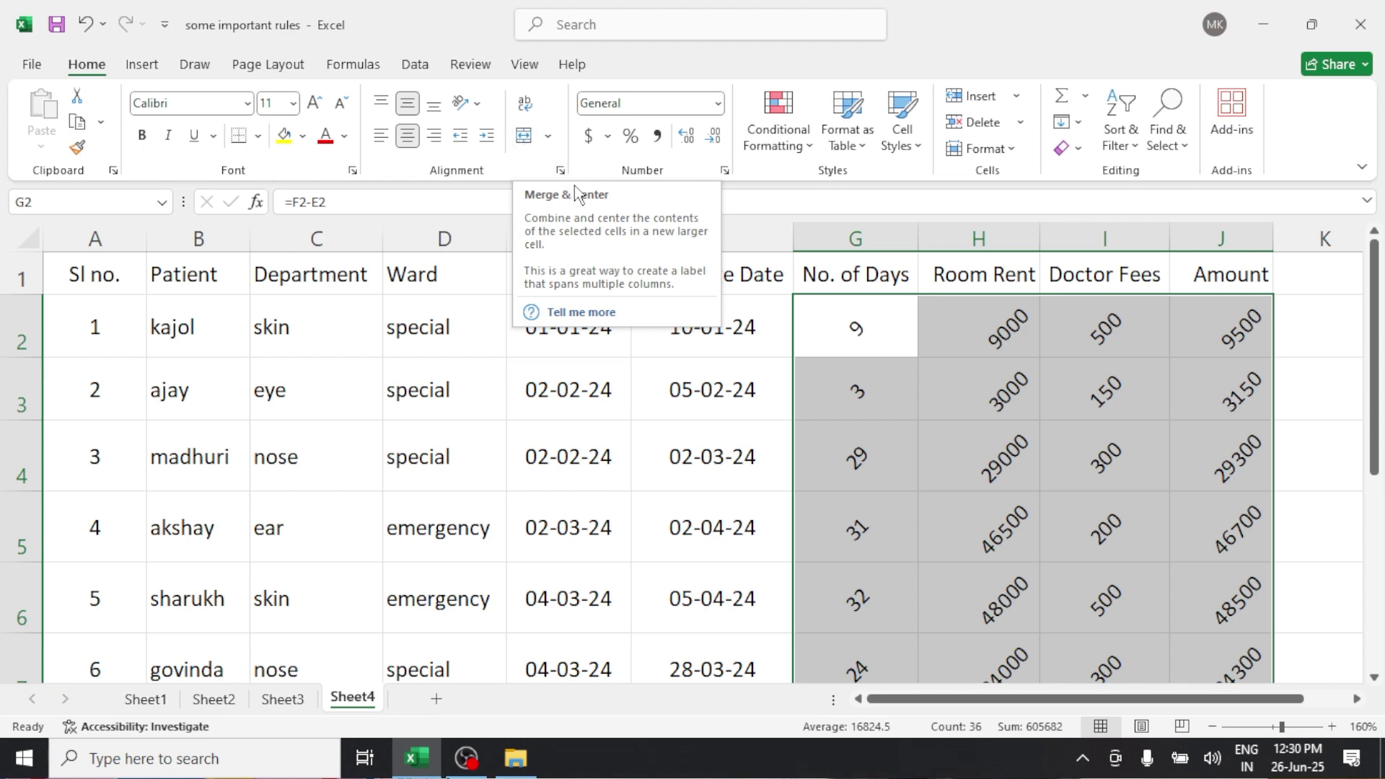
Step: Angle the admit and discharge dates in E2:F10 clockwise
{"action": "left_click", "coordinate": [549, 362]}
{"action": "left_click_drag", "start_coordinate": [549, 330], "coordinate": [686, 617]}
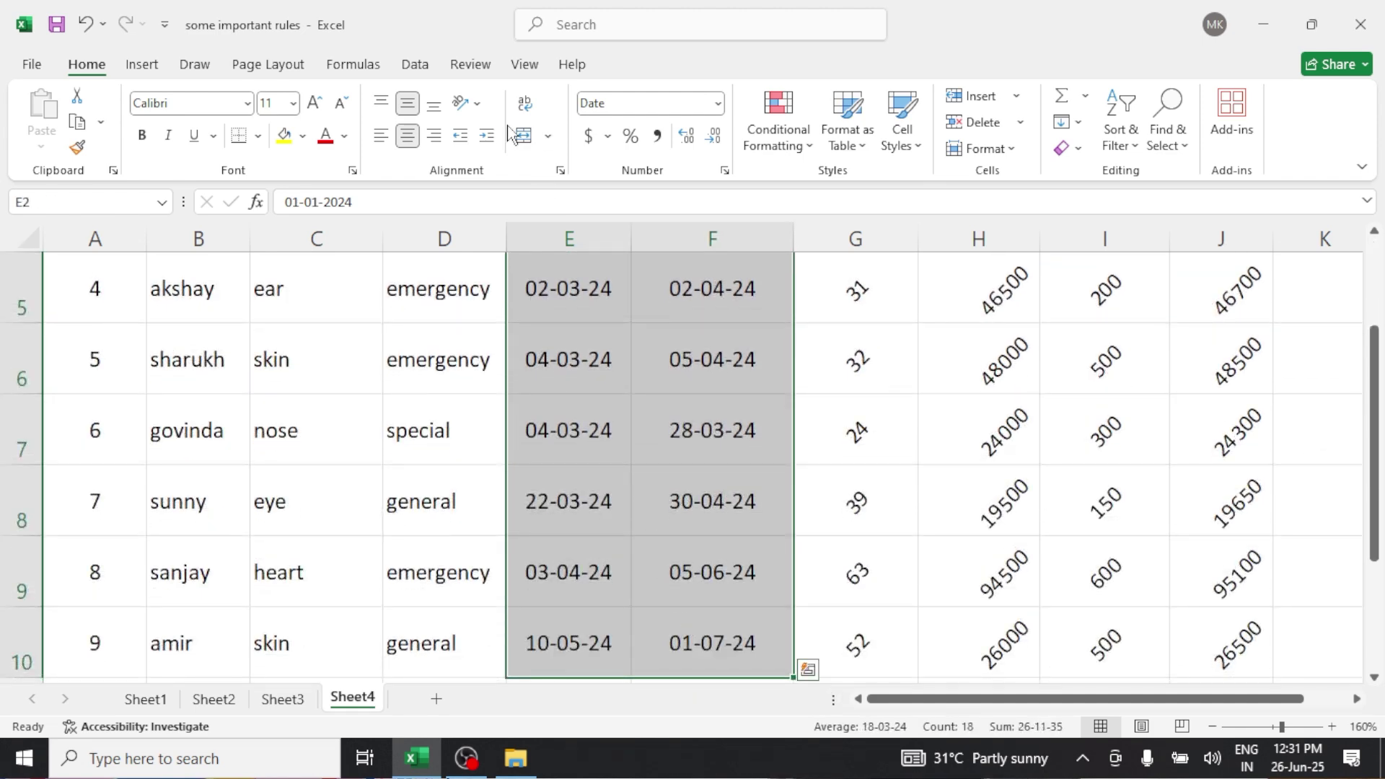
{"action": "left_click", "coordinate": [468, 103]}
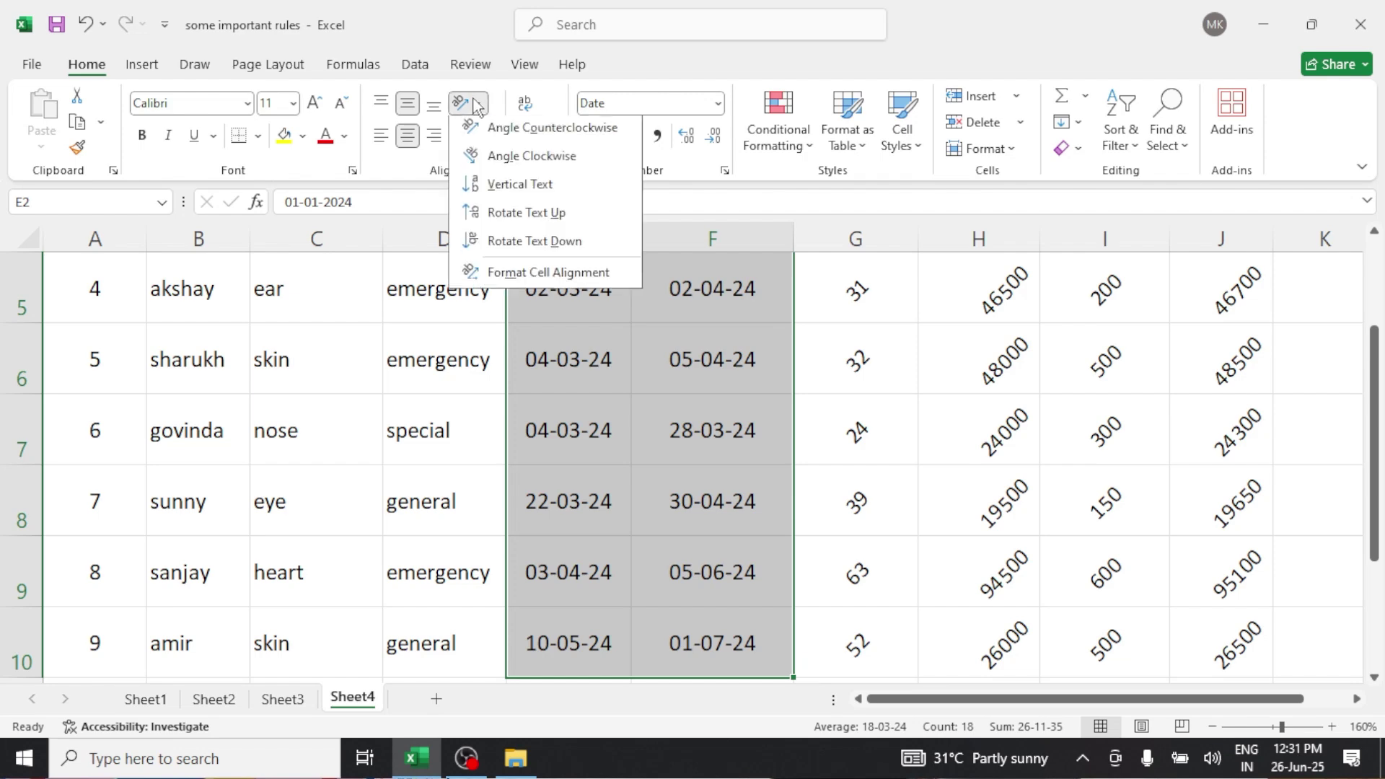
{"action": "left_click", "coordinate": [546, 160]}
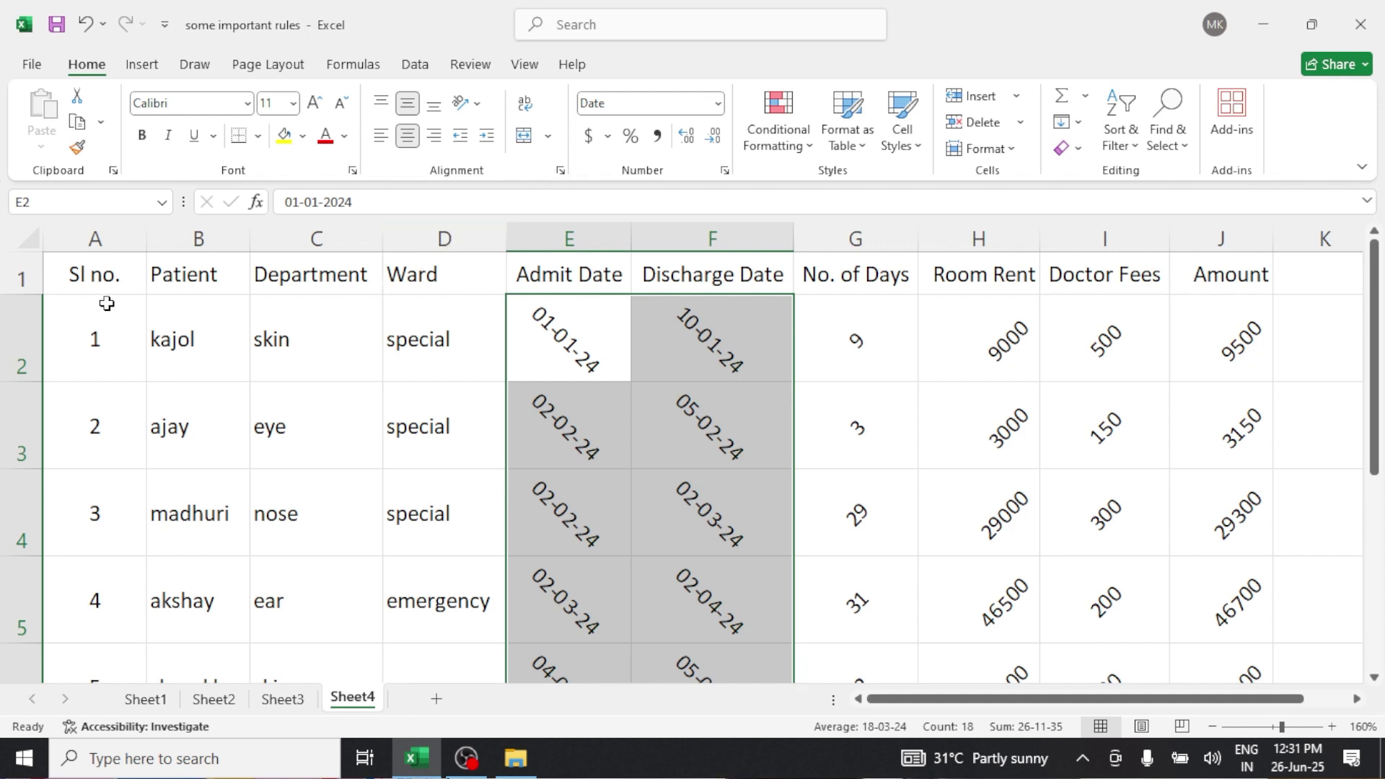
Step: Angle the Patient, Department and Ward cells B1:D12 clockwise and AutoFit the height of header row 1
{"action": "left_click_drag", "start_coordinate": [105, 278], "coordinate": [404, 736]}
{"action": "left_click", "coordinate": [205, 269]}
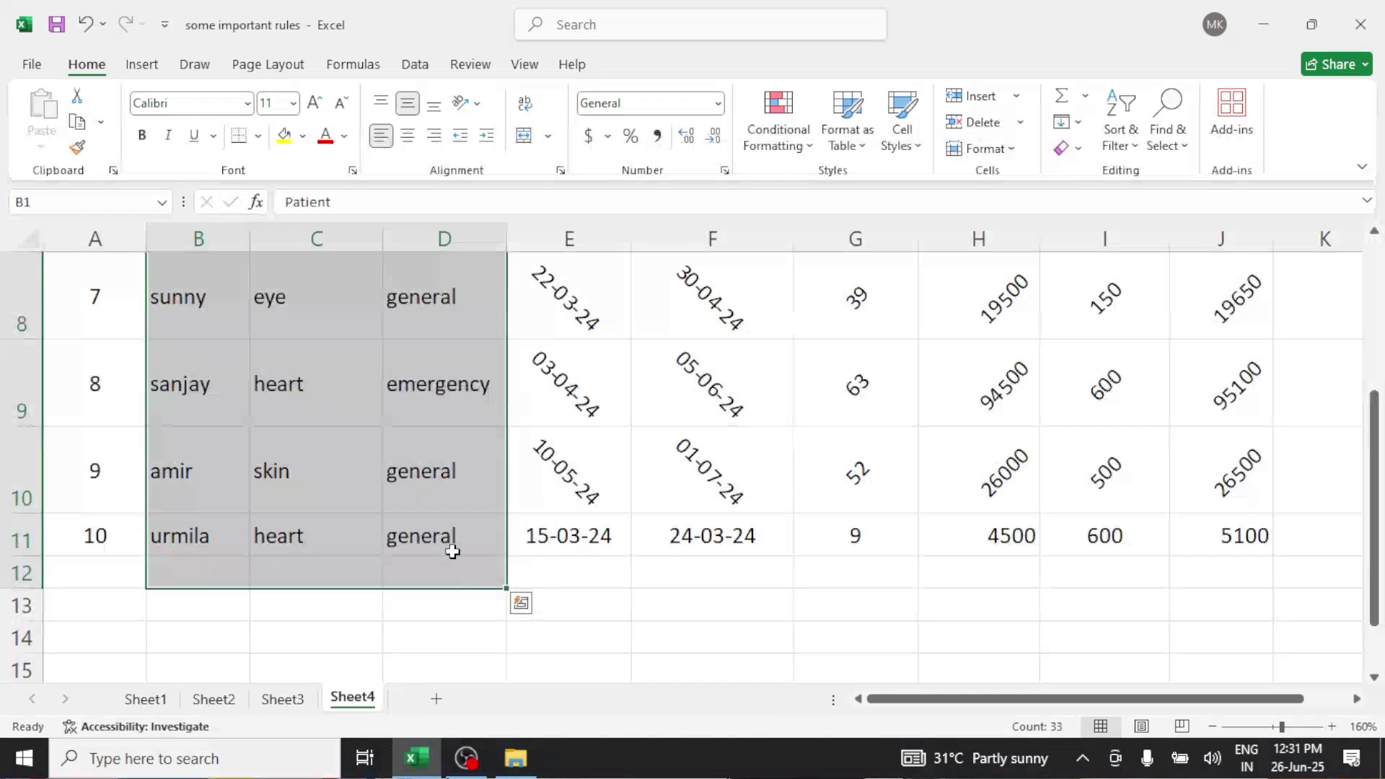
{"action": "left_click", "coordinate": [478, 104]}
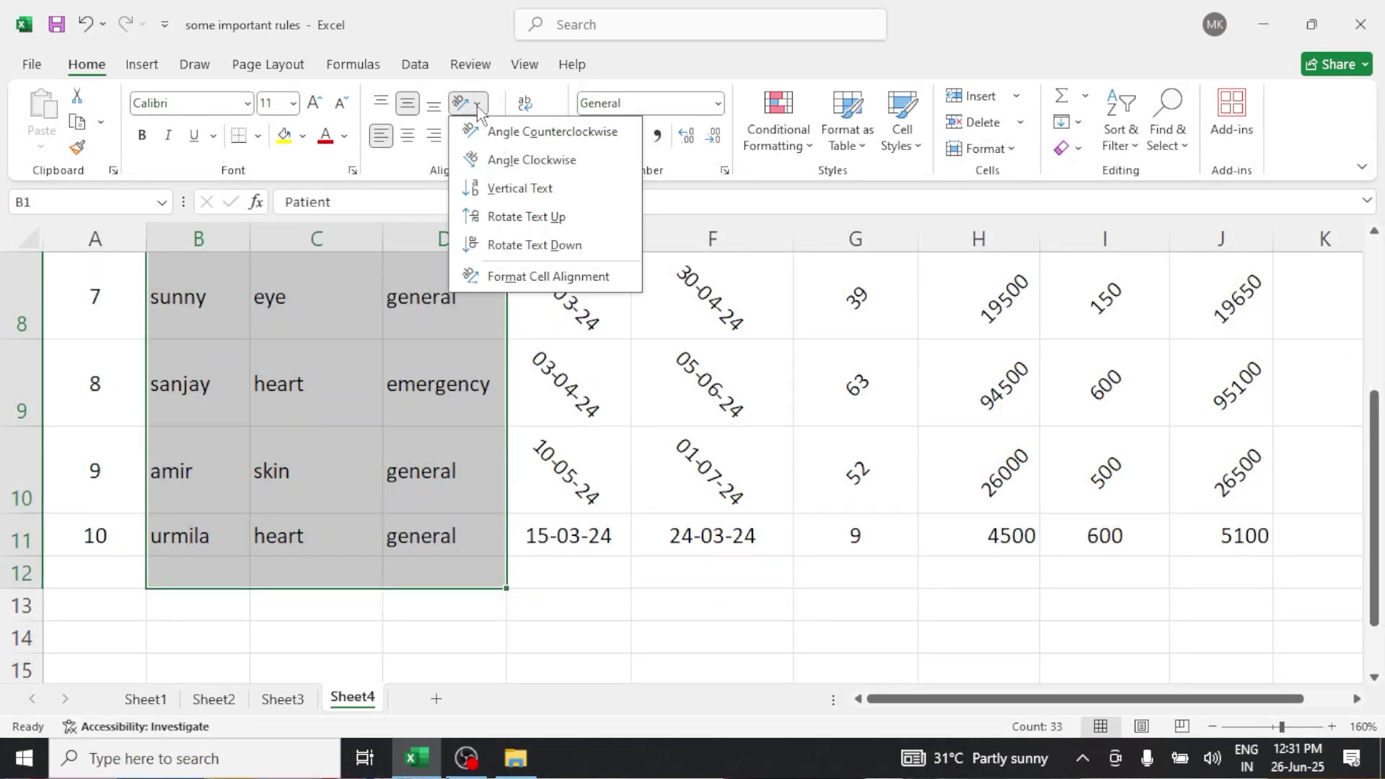
{"action": "left_click", "coordinate": [518, 159]}
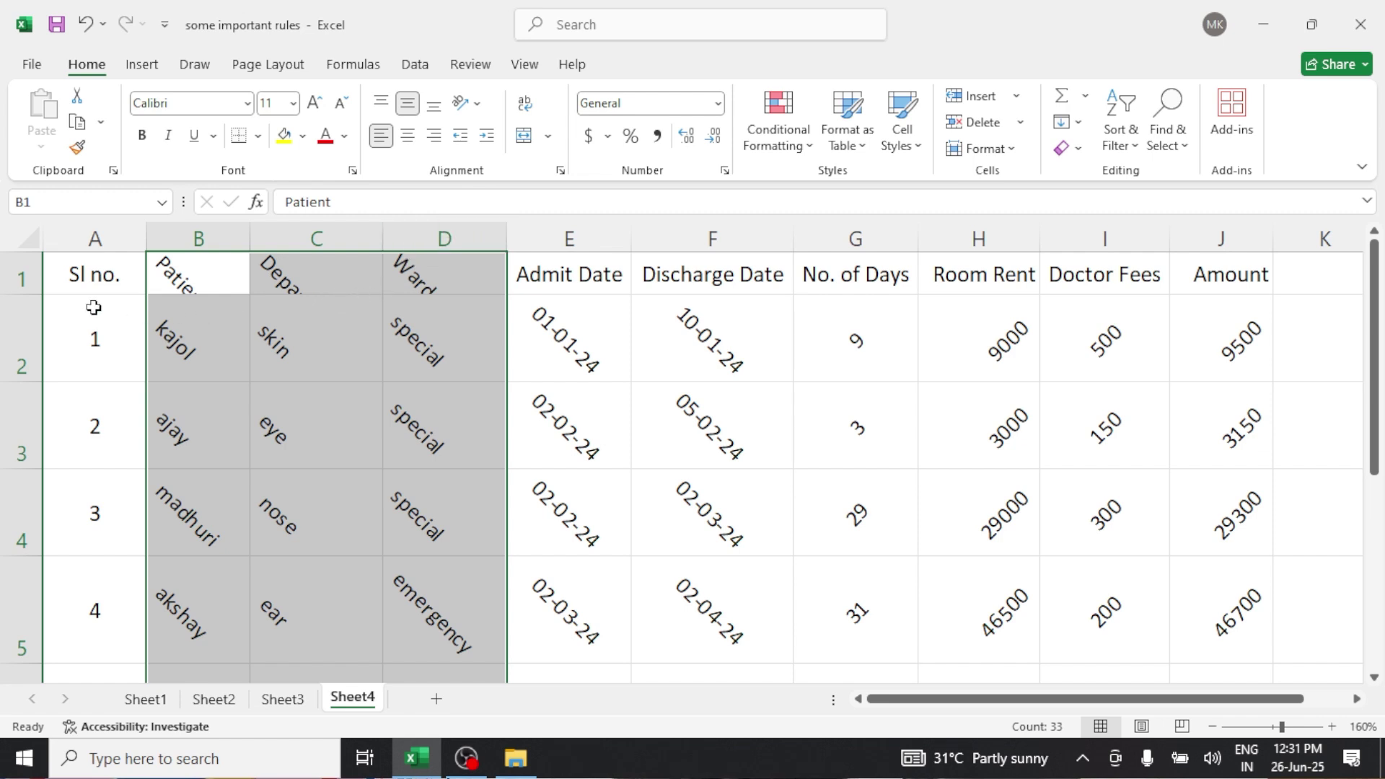
{"action": "double_click", "coordinate": [40, 292]}
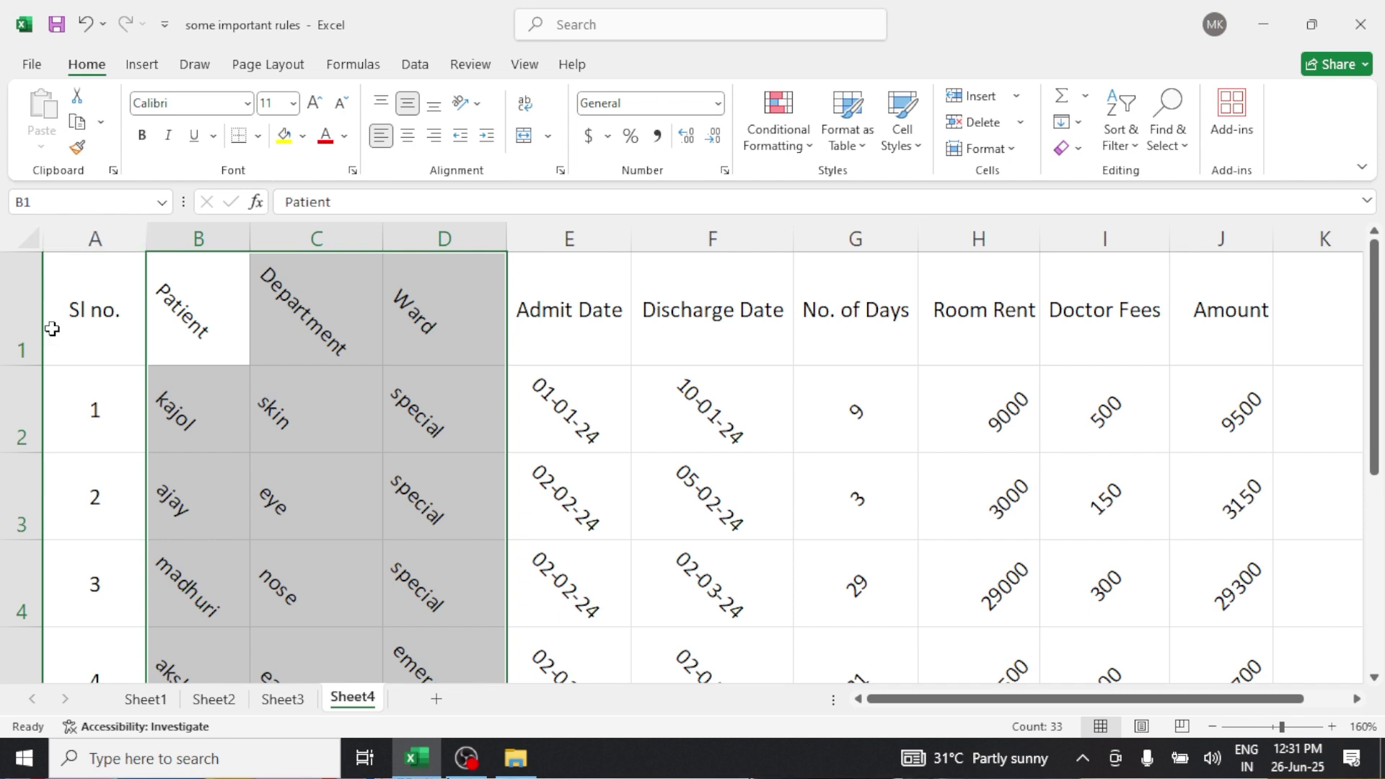
Step: Shrink header row 1 back to about one text line and remove the clockwise angle from B1:D12
{"action": "left_click_drag", "start_coordinate": [36, 366], "coordinate": [7, 299]}
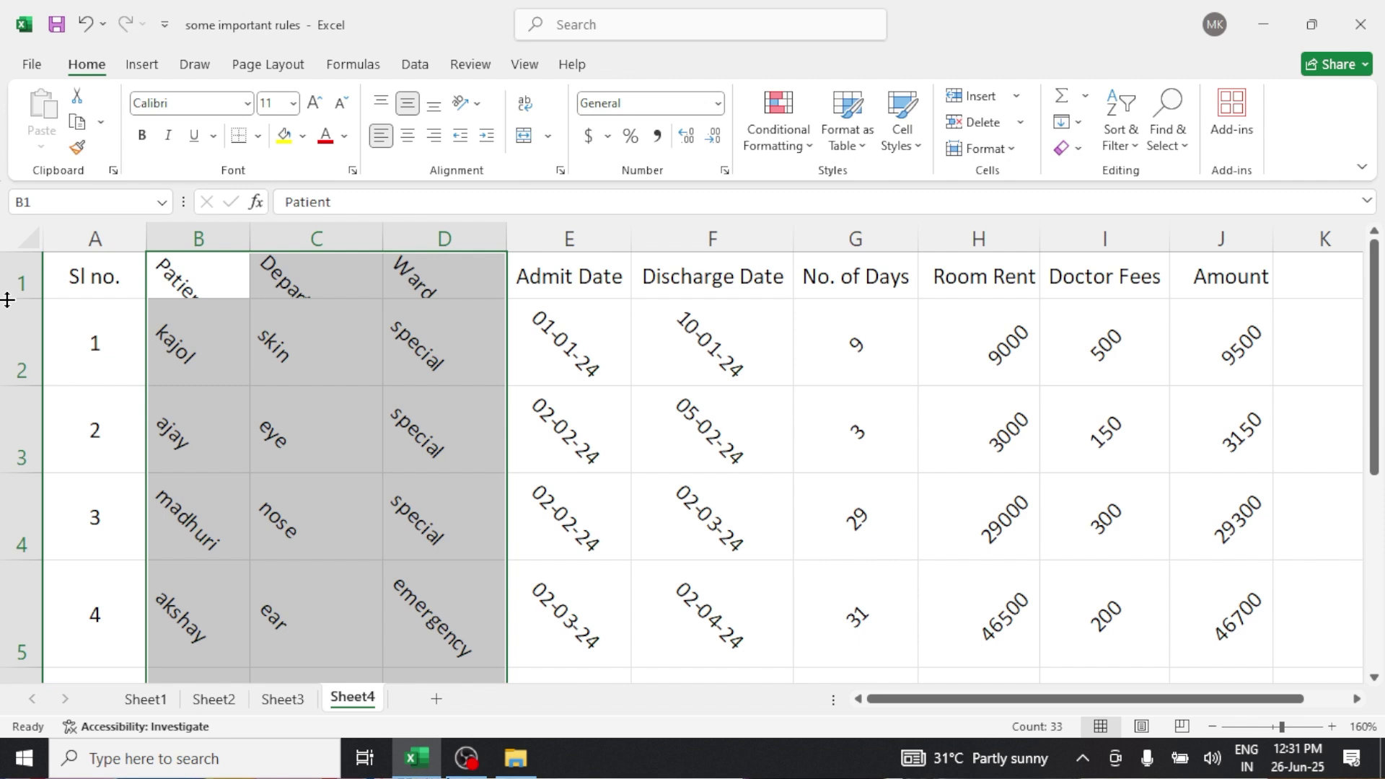
{"action": "left_click", "coordinate": [477, 103]}
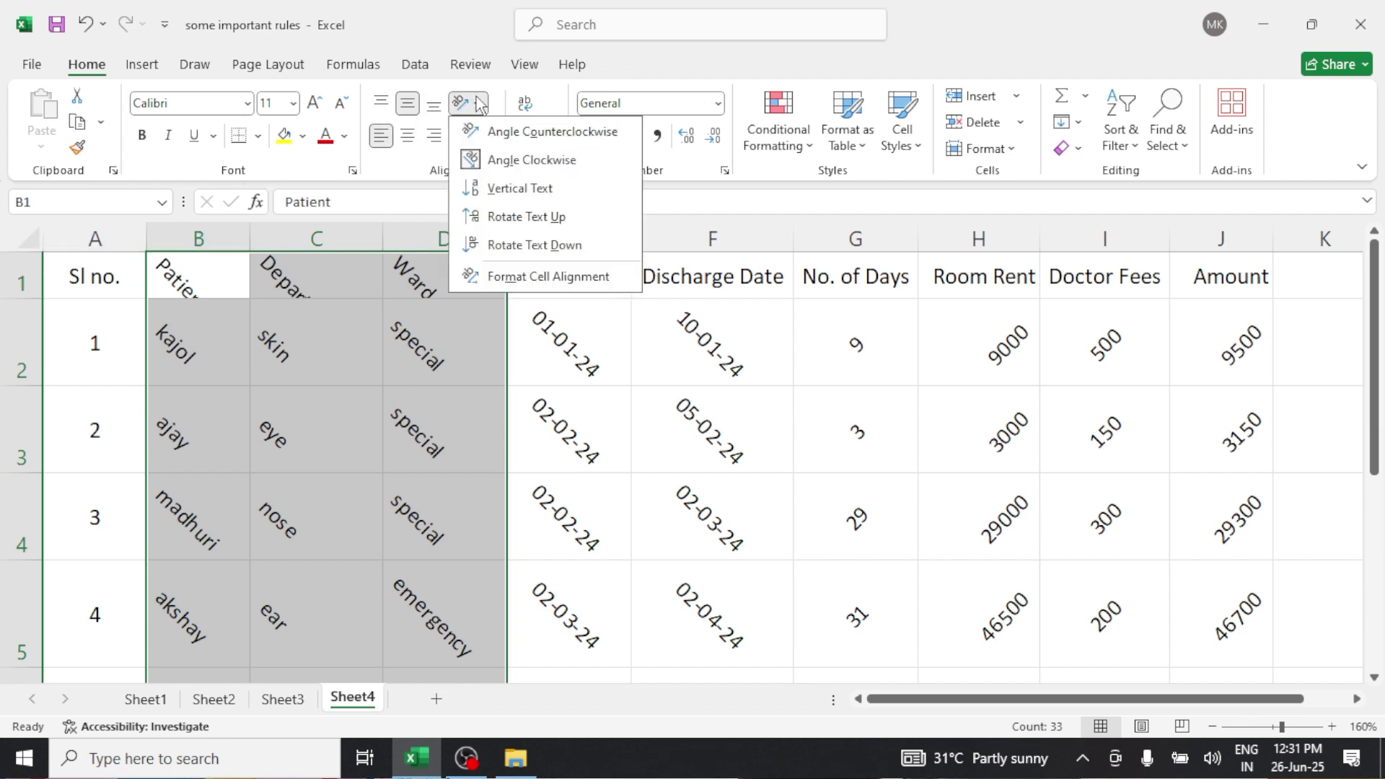
{"action": "left_click", "coordinate": [523, 159]}
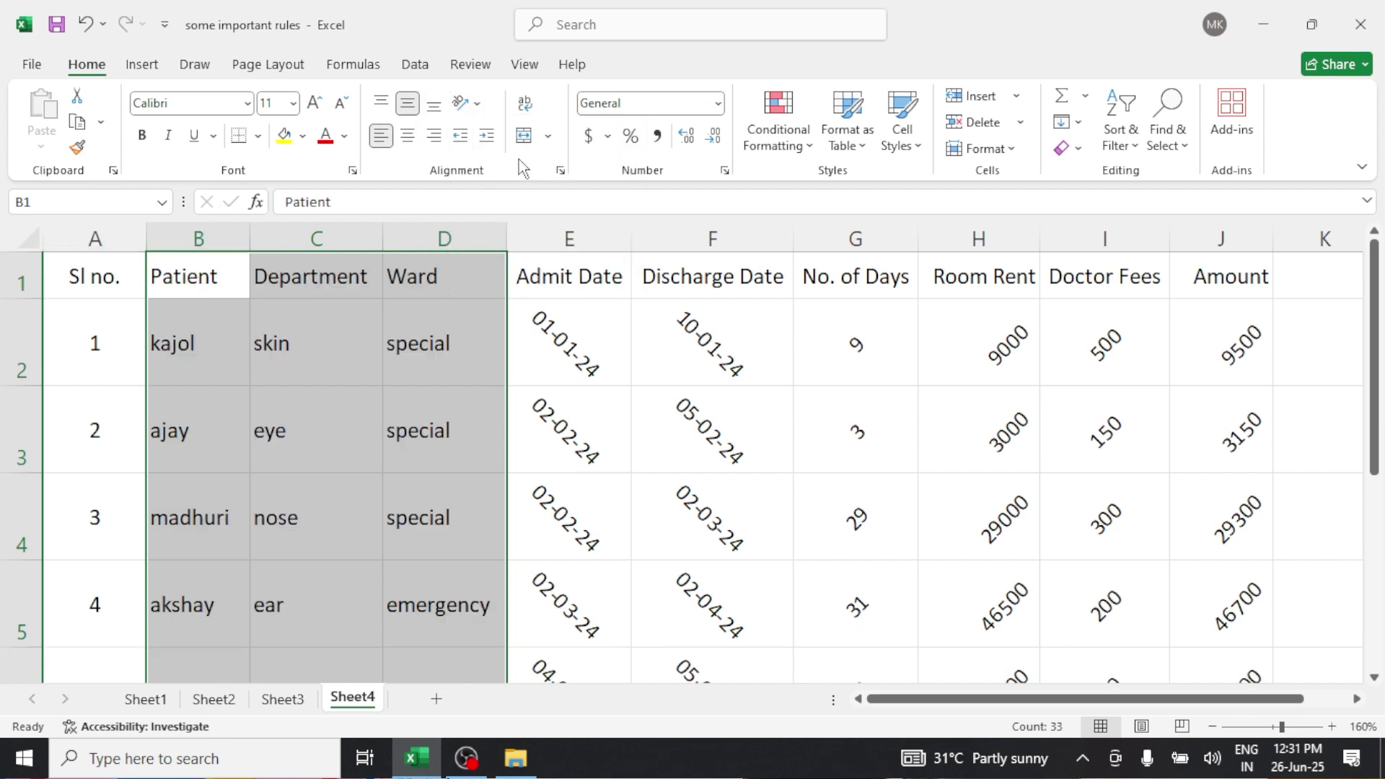
{"action": "left_click", "coordinate": [701, 434]}
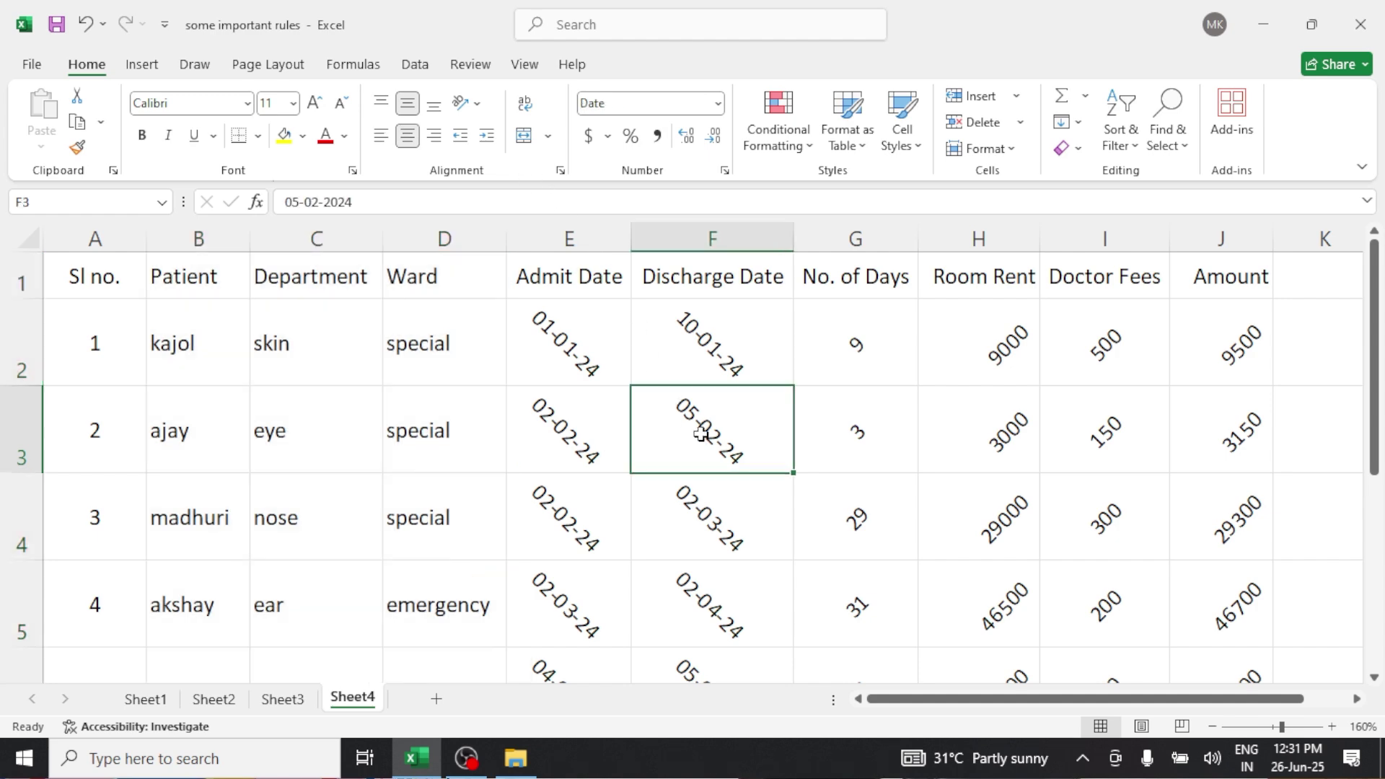
{"action": "scroll", "coordinate": [702, 434], "scroll_direction": "down", "scroll_amount": 2}
{"action": "scroll", "coordinate": [701, 433], "scroll_direction": "up", "scroll_amount": 2}
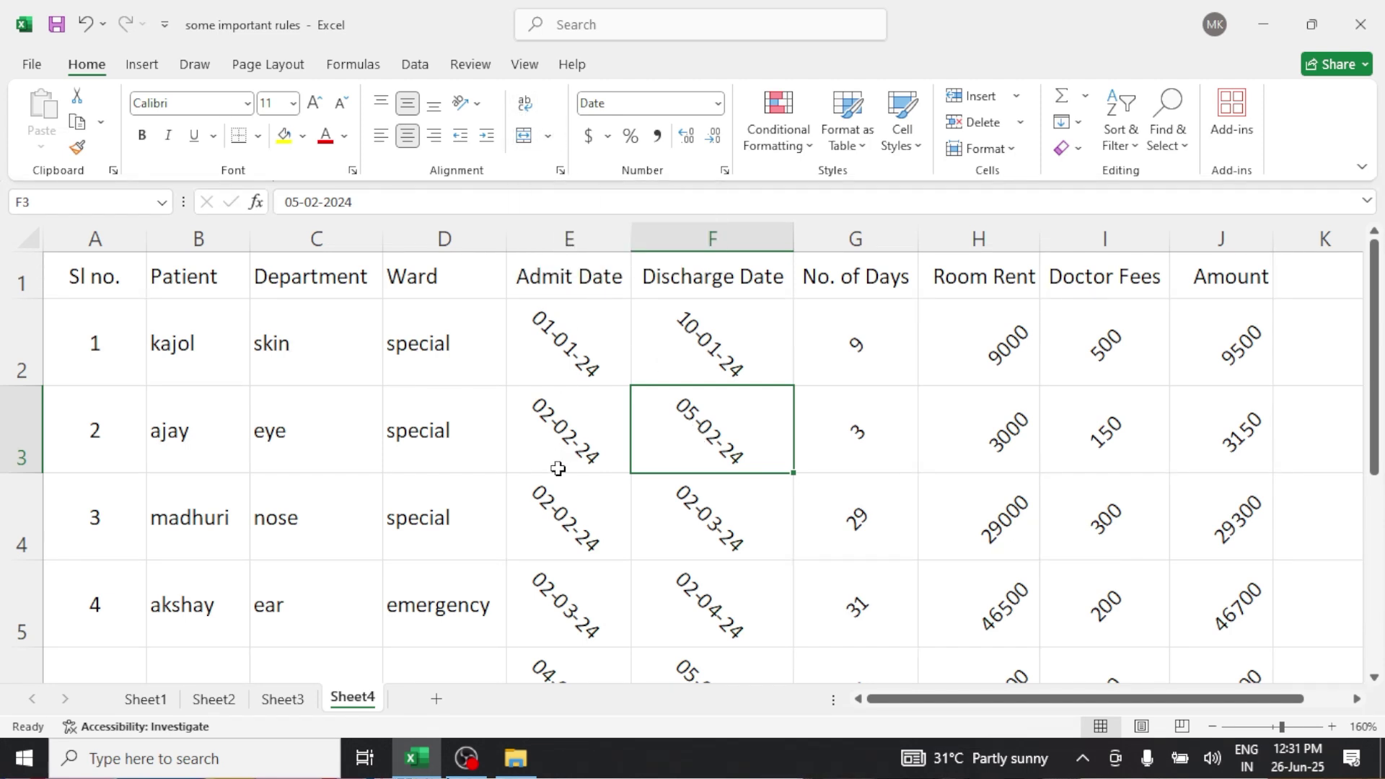
Step: Copy the angled date formatting from E10 to E11 and F11 with Format Painter, and AutoFit the height of row 11
{"action": "scroll", "coordinate": [546, 503], "scroll_direction": "down", "scroll_amount": 3}
{"action": "left_click", "coordinate": [692, 521]}
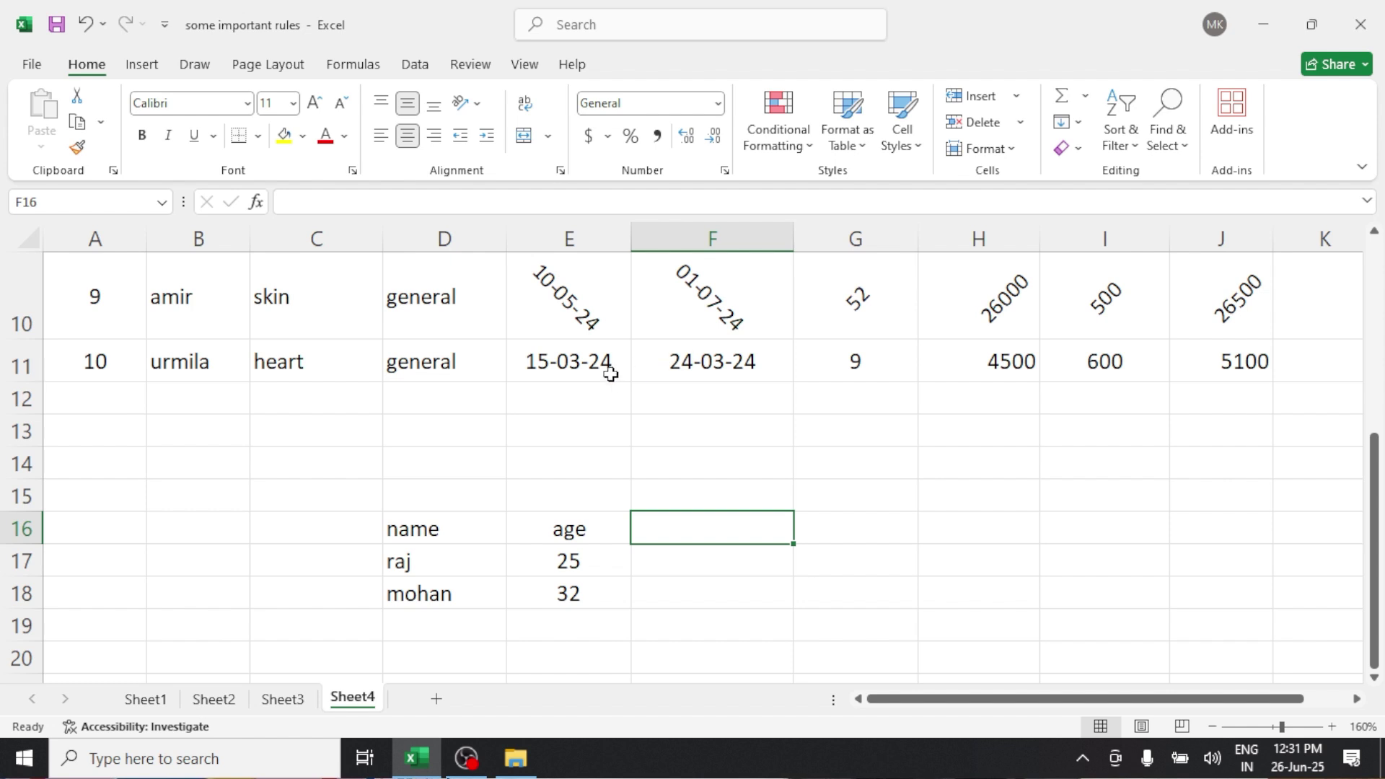
{"action": "left_click", "coordinate": [587, 316]}
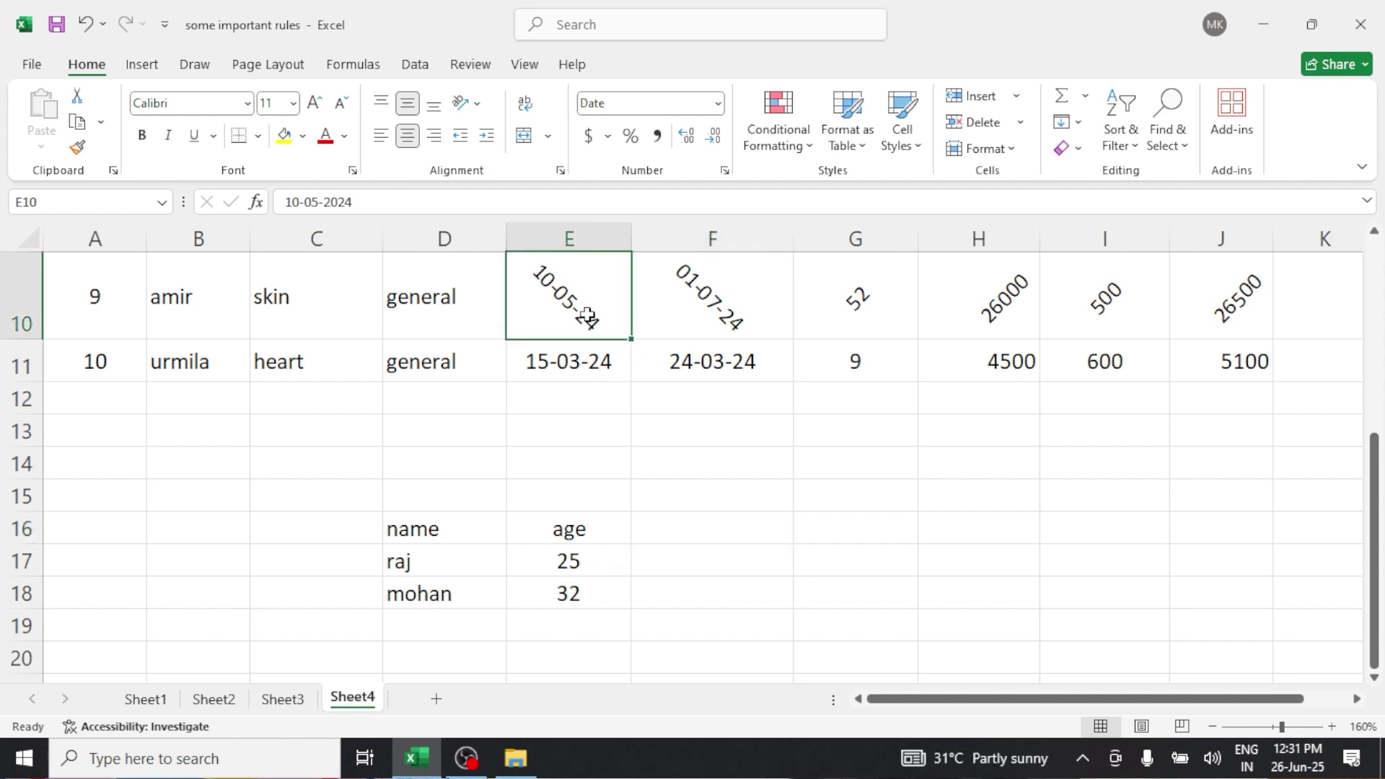
{"action": "left_click", "coordinate": [80, 148]}
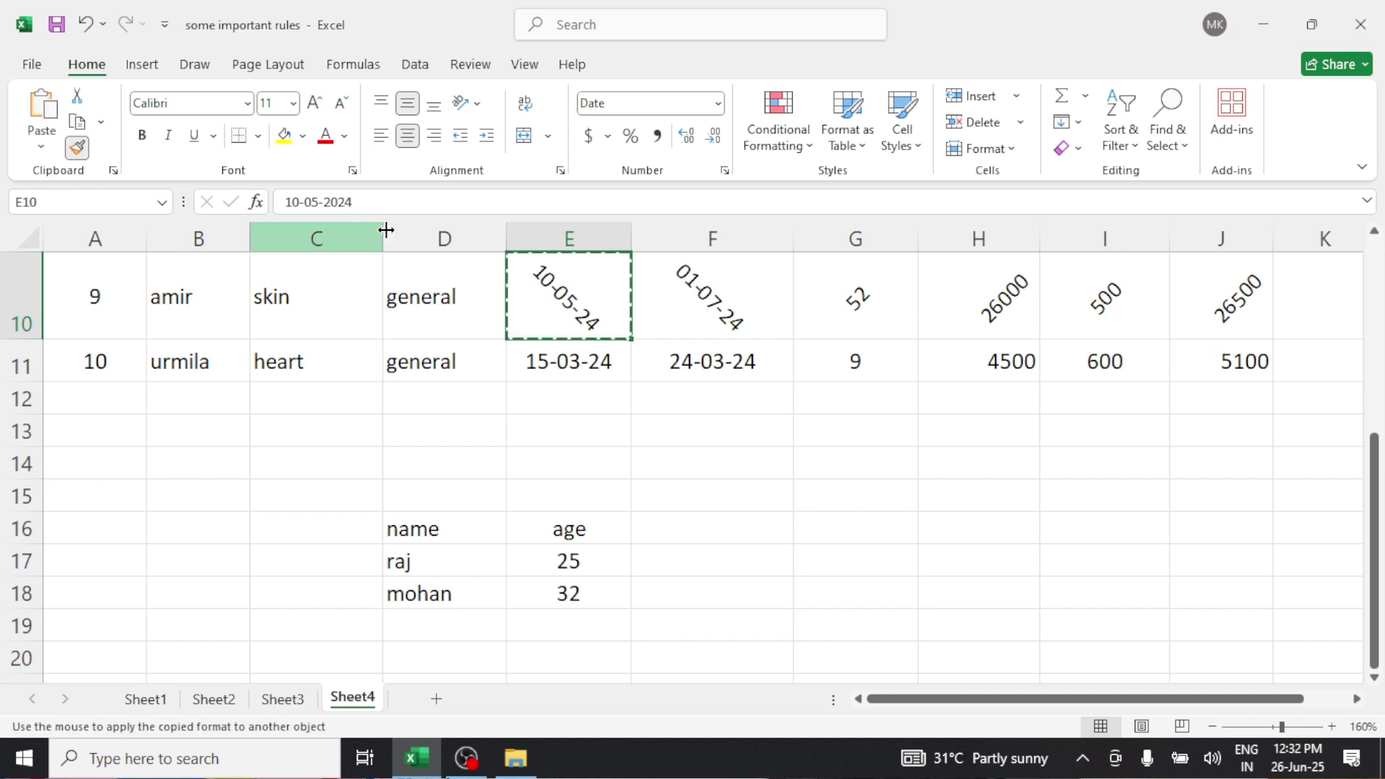
{"action": "left_click", "coordinate": [563, 355]}
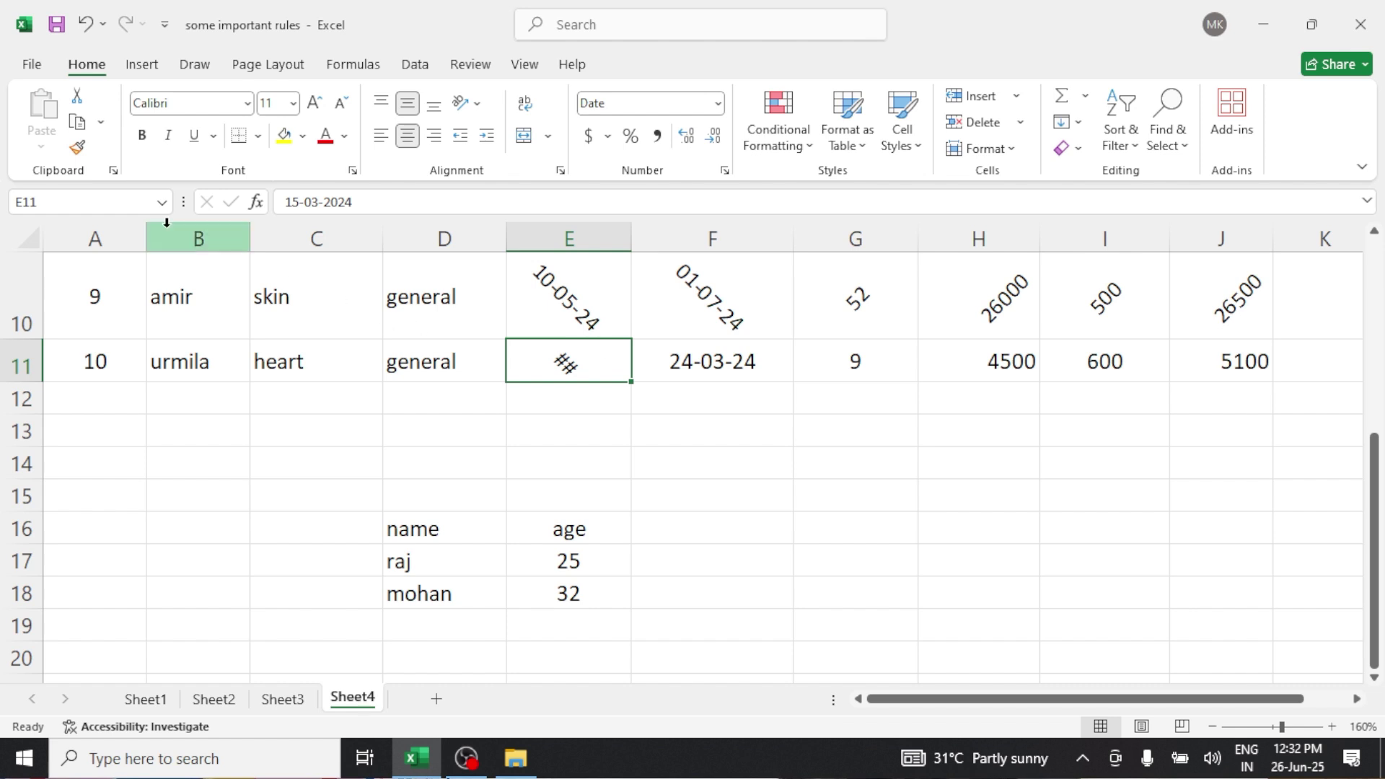
{"action": "left_click", "coordinate": [77, 147]}
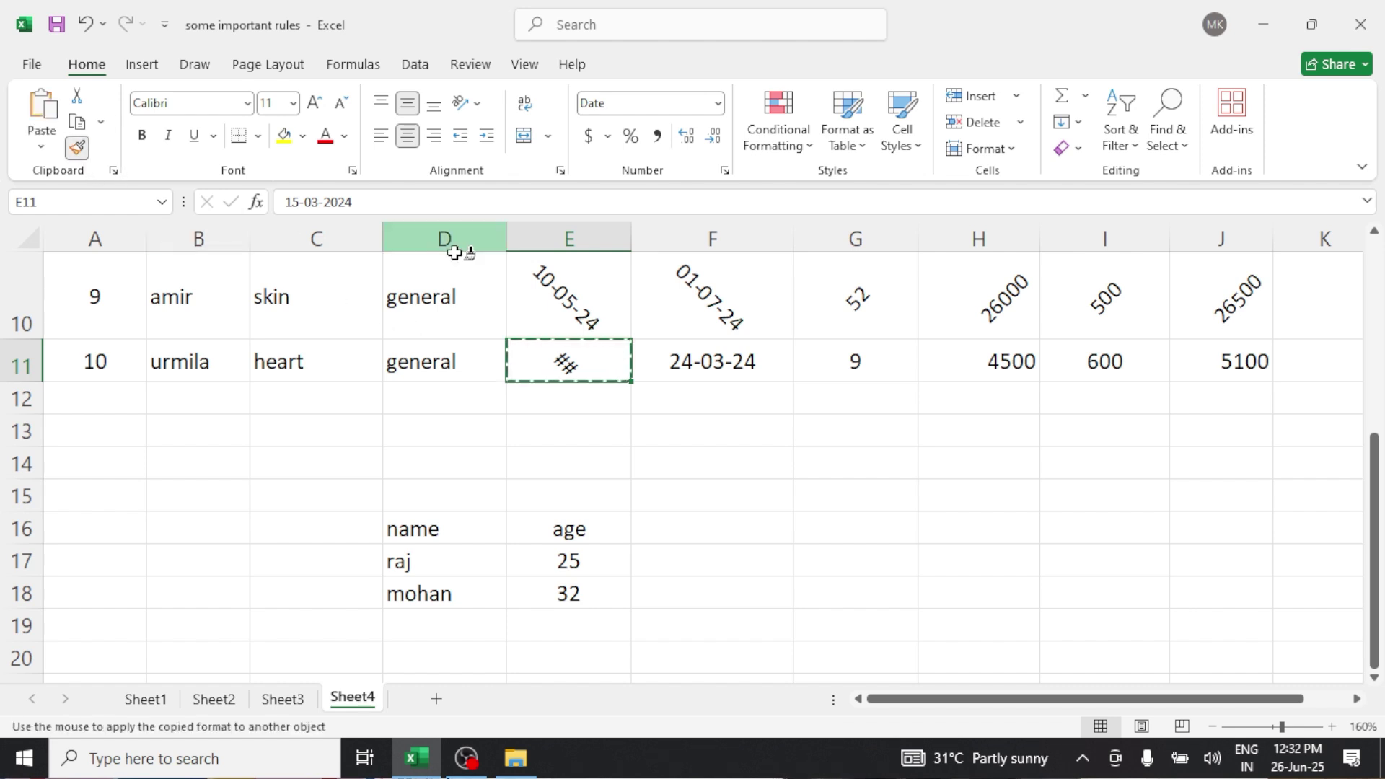
{"action": "left_click", "coordinate": [671, 350]}
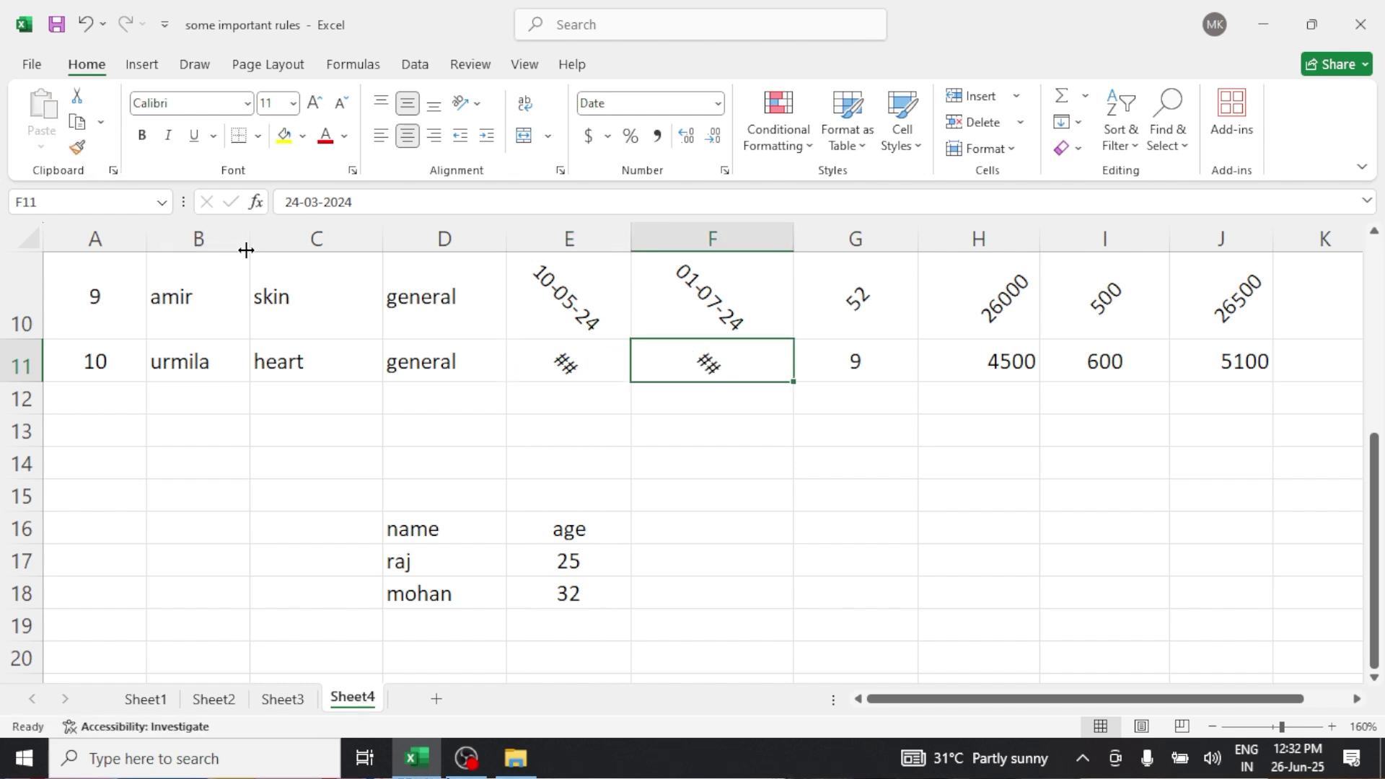
{"action": "double_click", "coordinate": [23, 382]}
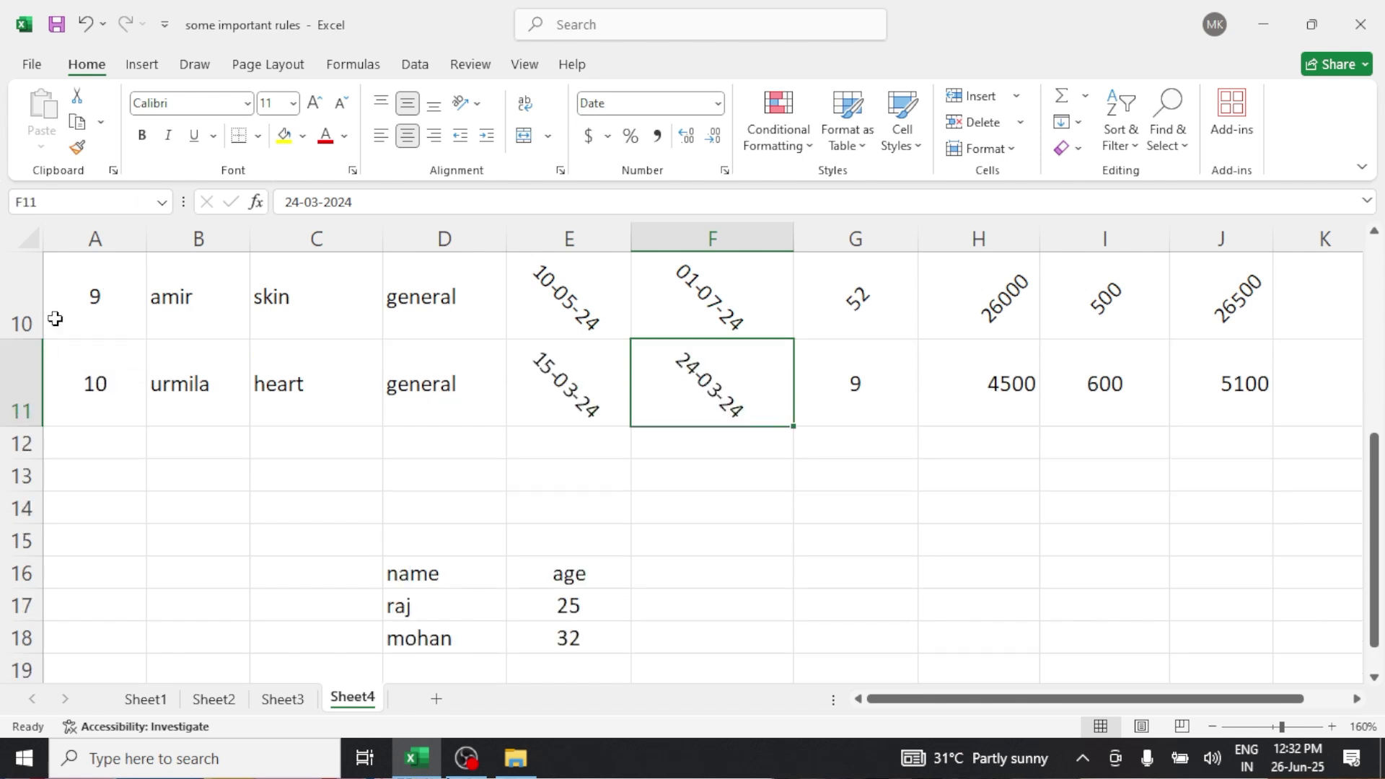
Step: Copy the formatting of G11 to H11:J11 with Format Painter
{"action": "left_click", "coordinate": [79, 148]}
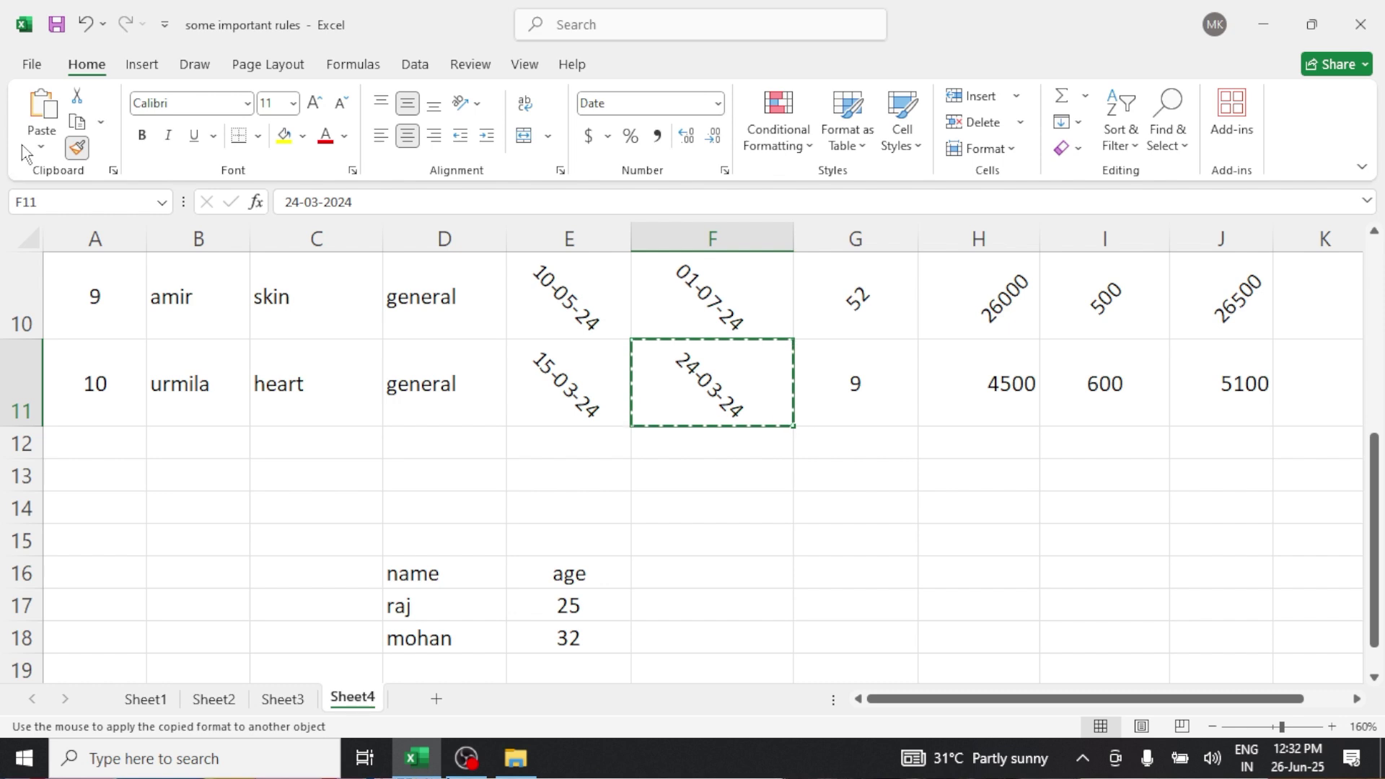
{"action": "left_click", "coordinate": [77, 148]}
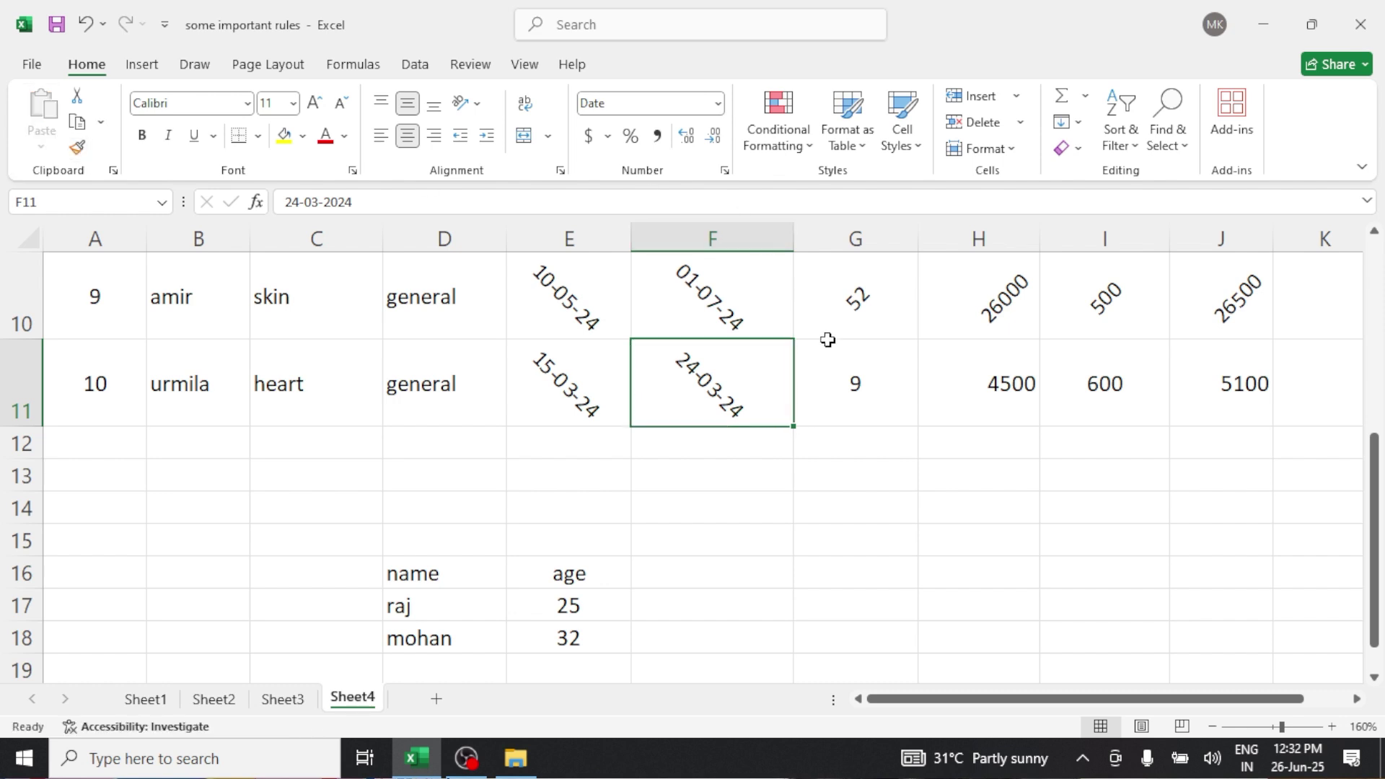
{"action": "left_click", "coordinate": [897, 357]}
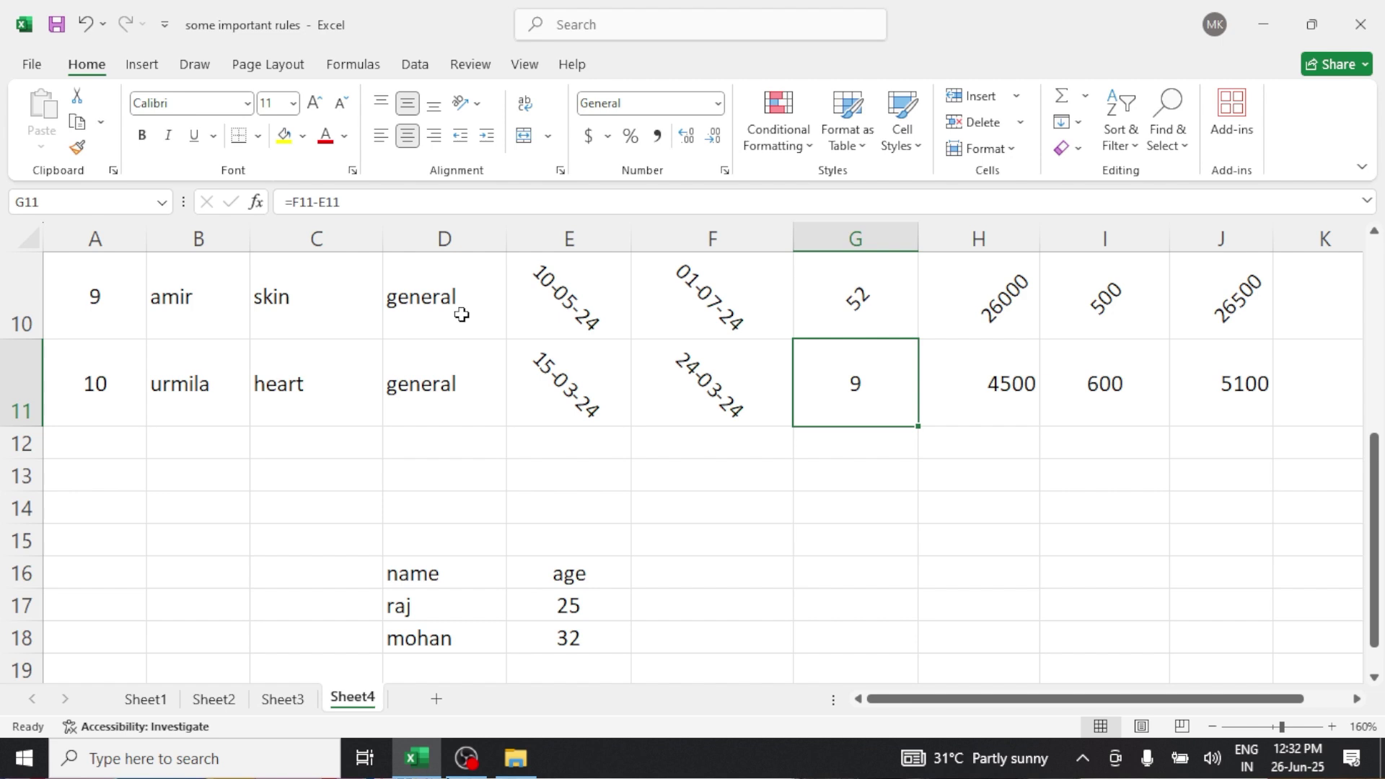
{"action": "left_click", "coordinate": [79, 149]}
{"action": "left_click_drag", "start_coordinate": [942, 371], "coordinate": [1231, 363]}
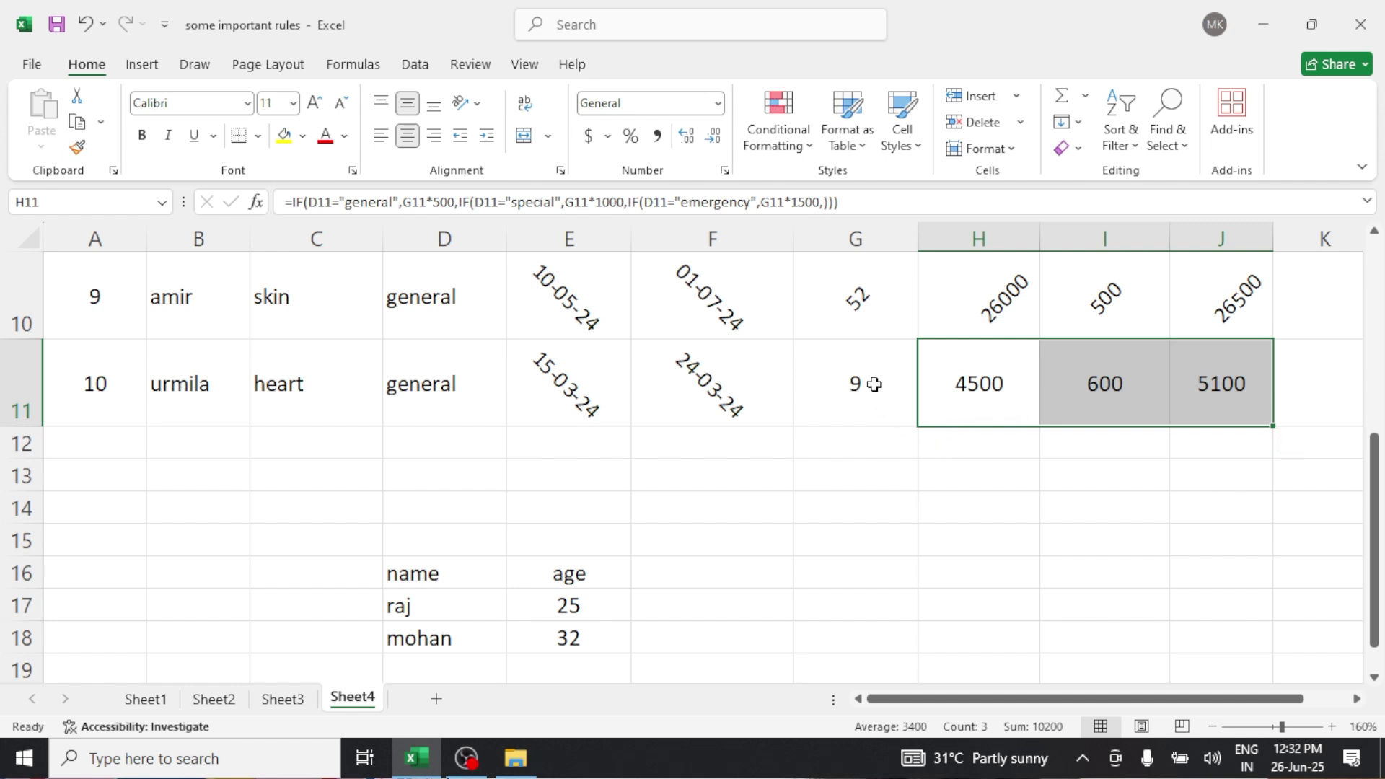
Step: Copy the counterclockwise-angled formatting of G10 to G11:J11 with Format Painter
{"action": "left_click", "coordinate": [857, 306]}
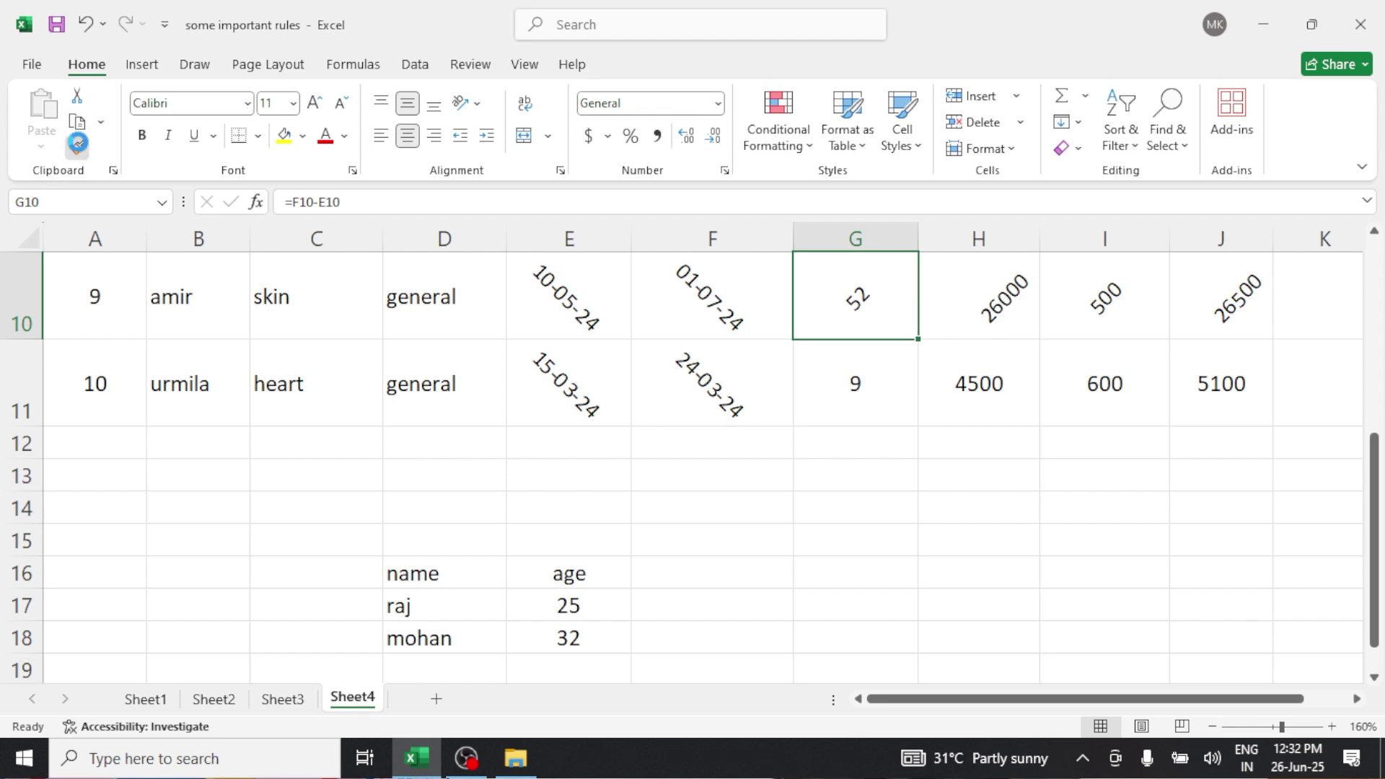
{"action": "left_click", "coordinate": [77, 144]}
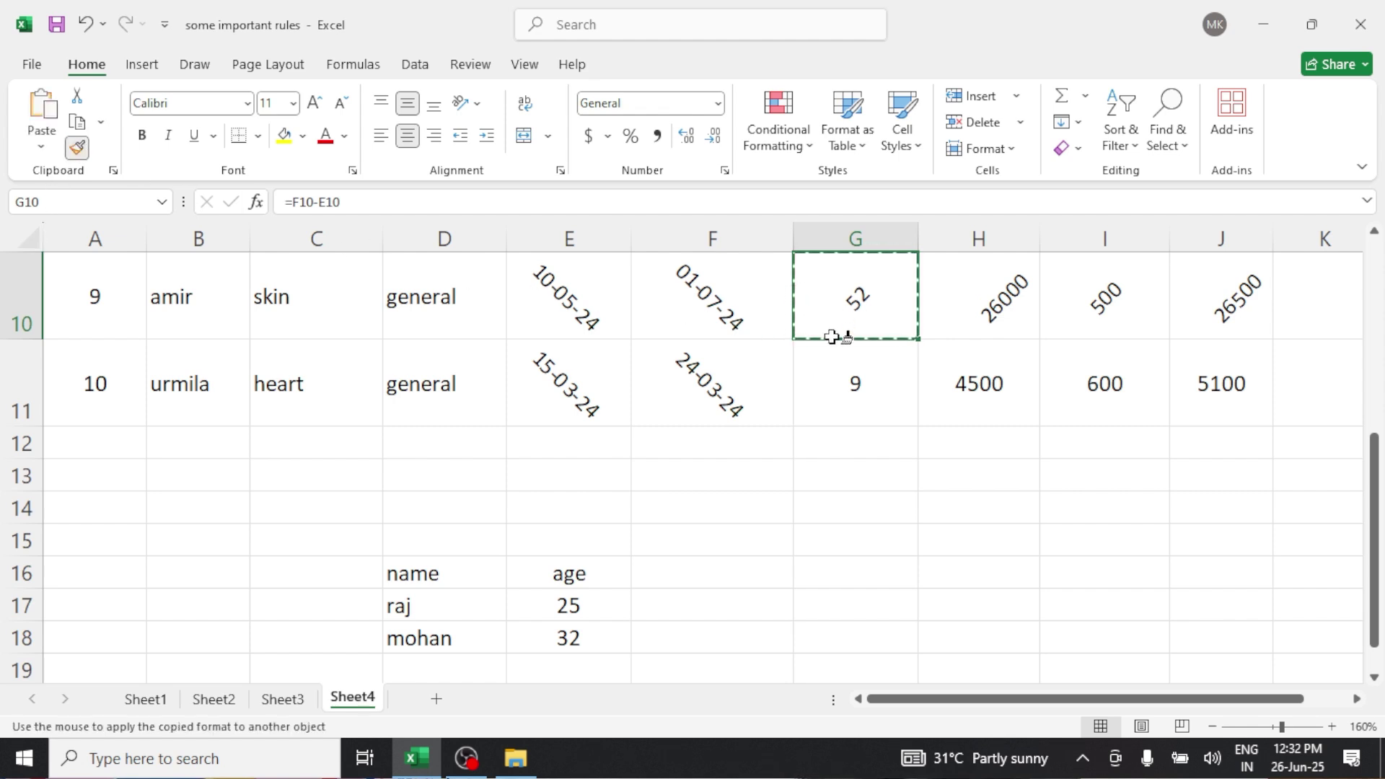
{"action": "left_click_drag", "start_coordinate": [851, 381], "coordinate": [1187, 353]}
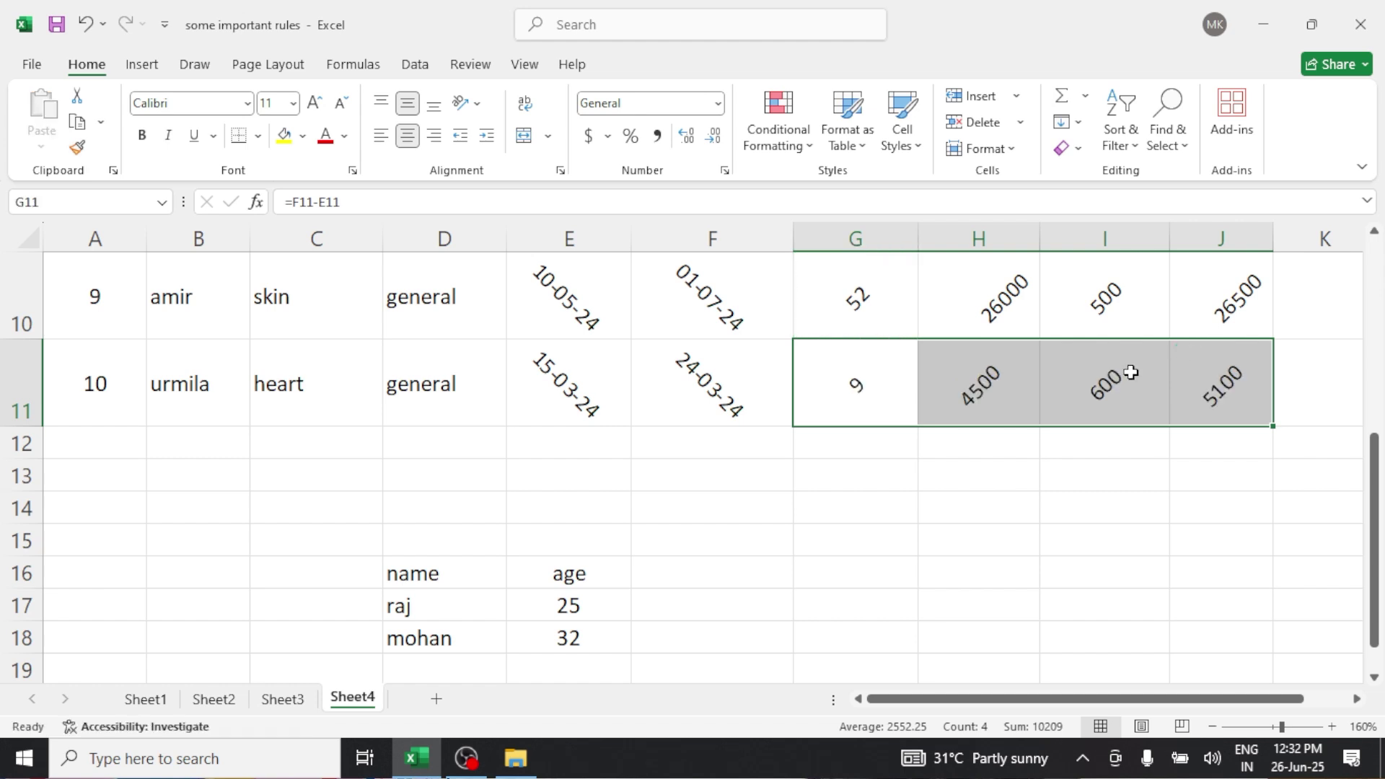
{"action": "left_click", "coordinate": [875, 527]}
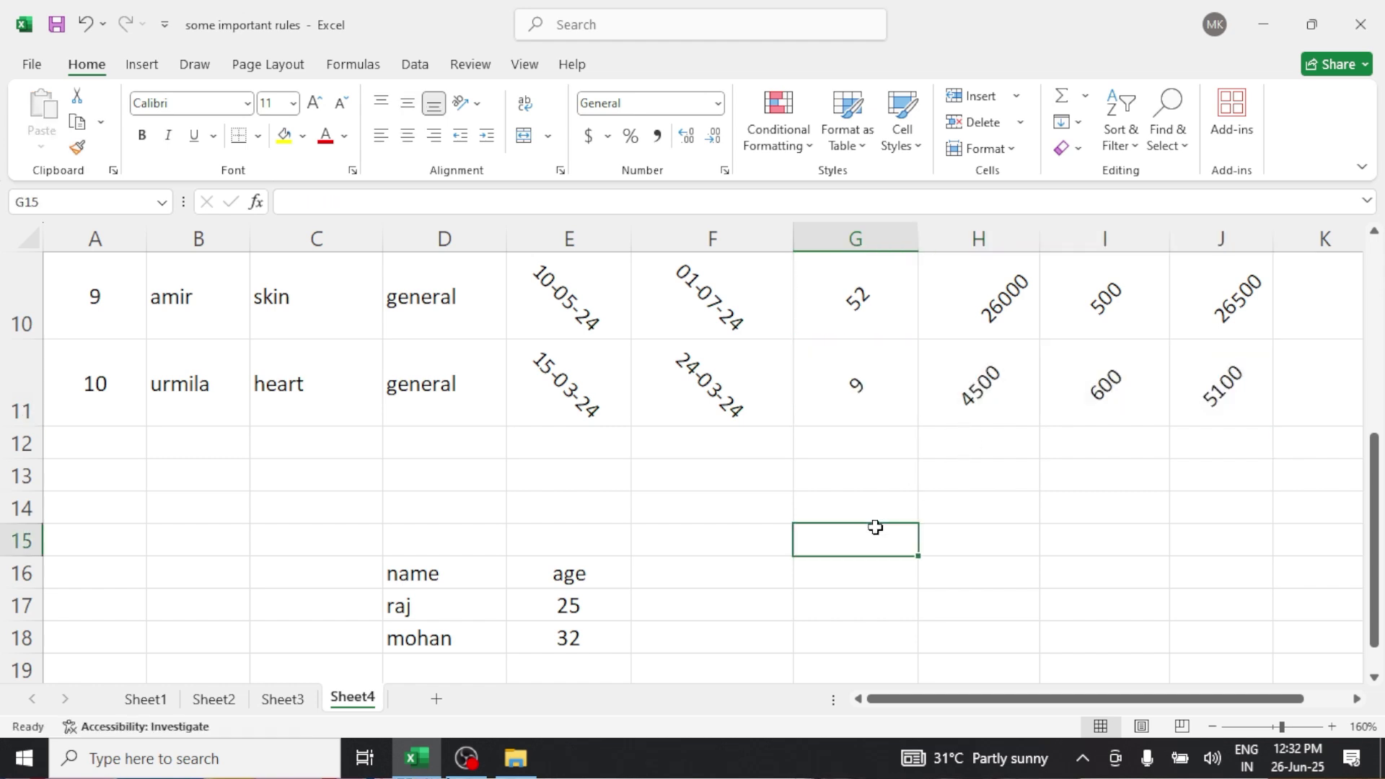
{"action": "left_click", "coordinate": [753, 560]}
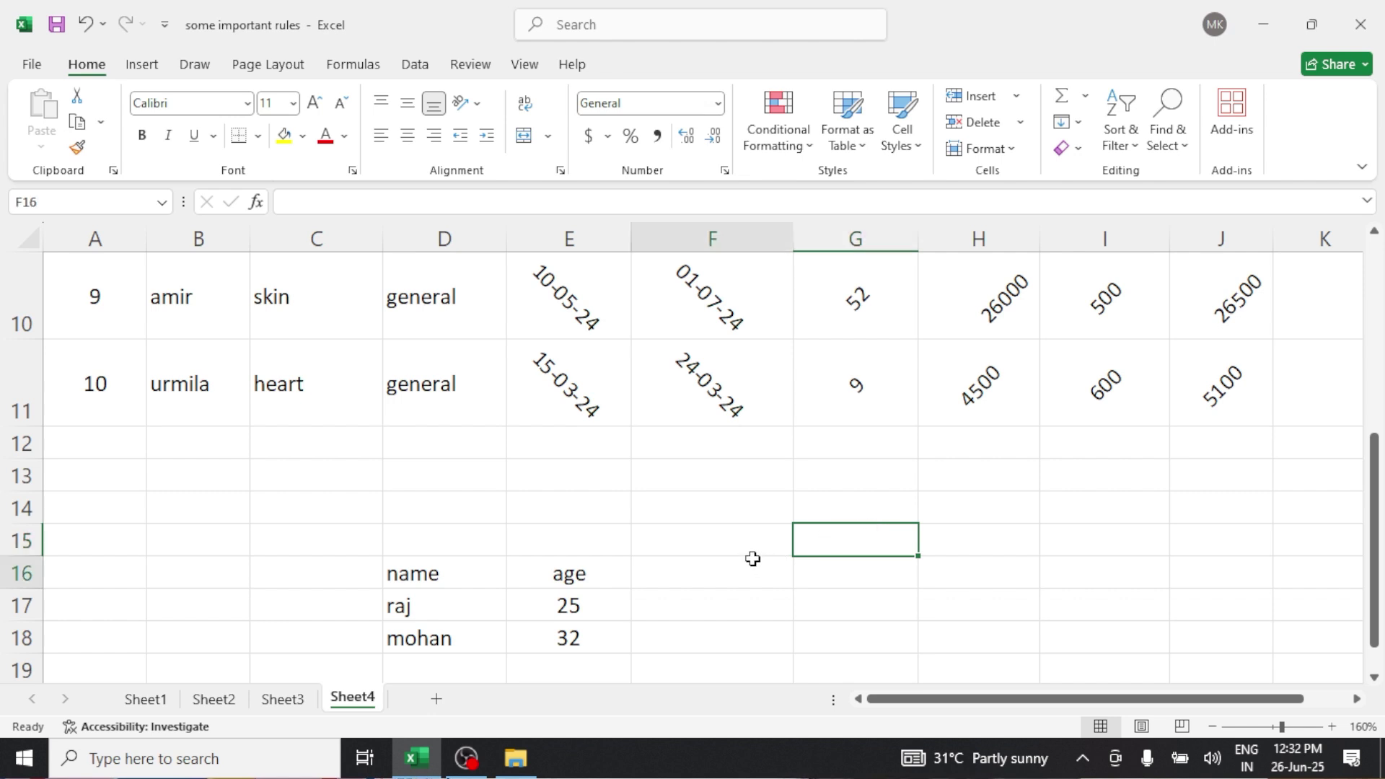
{"action": "left_click", "coordinate": [833, 540]}
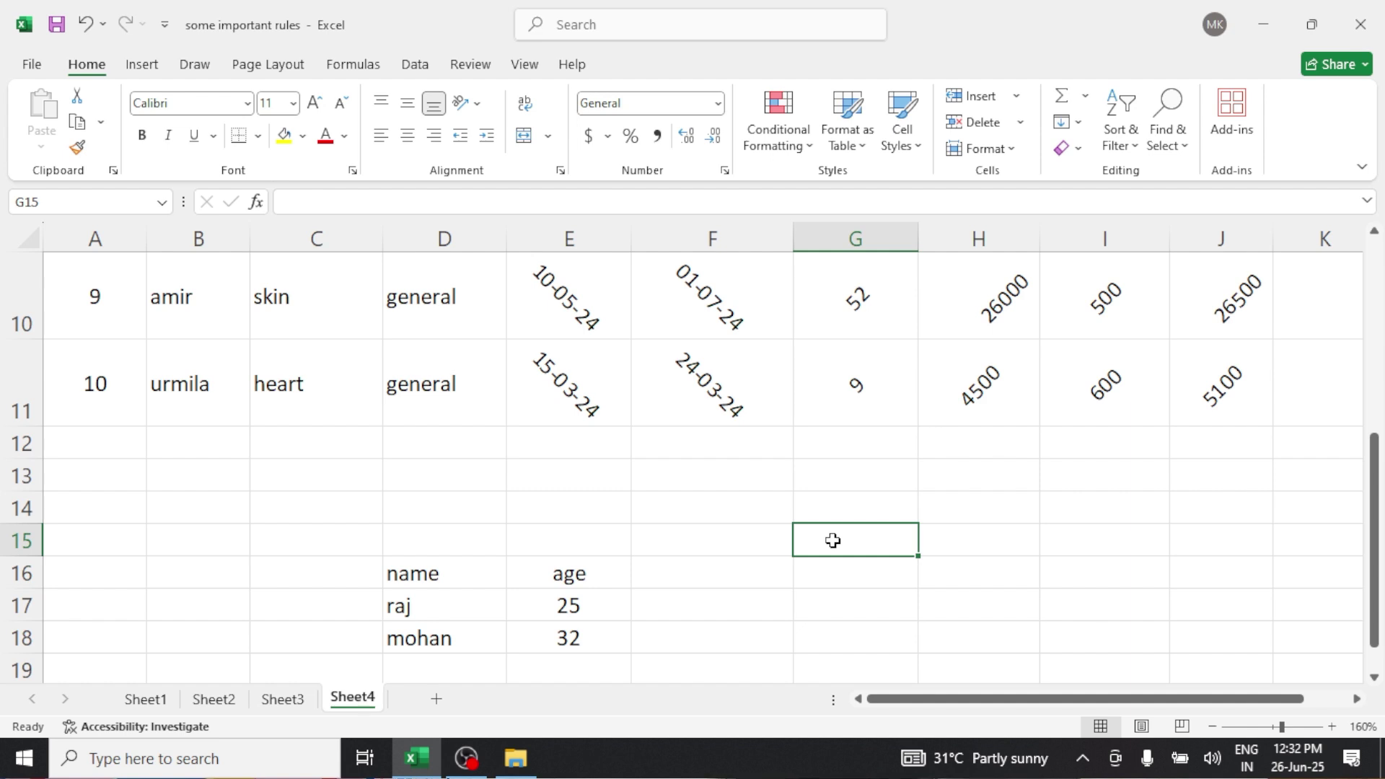
Step: Enter the heading "name of student" in cell G15
{"action": "type", "text": "name o"}
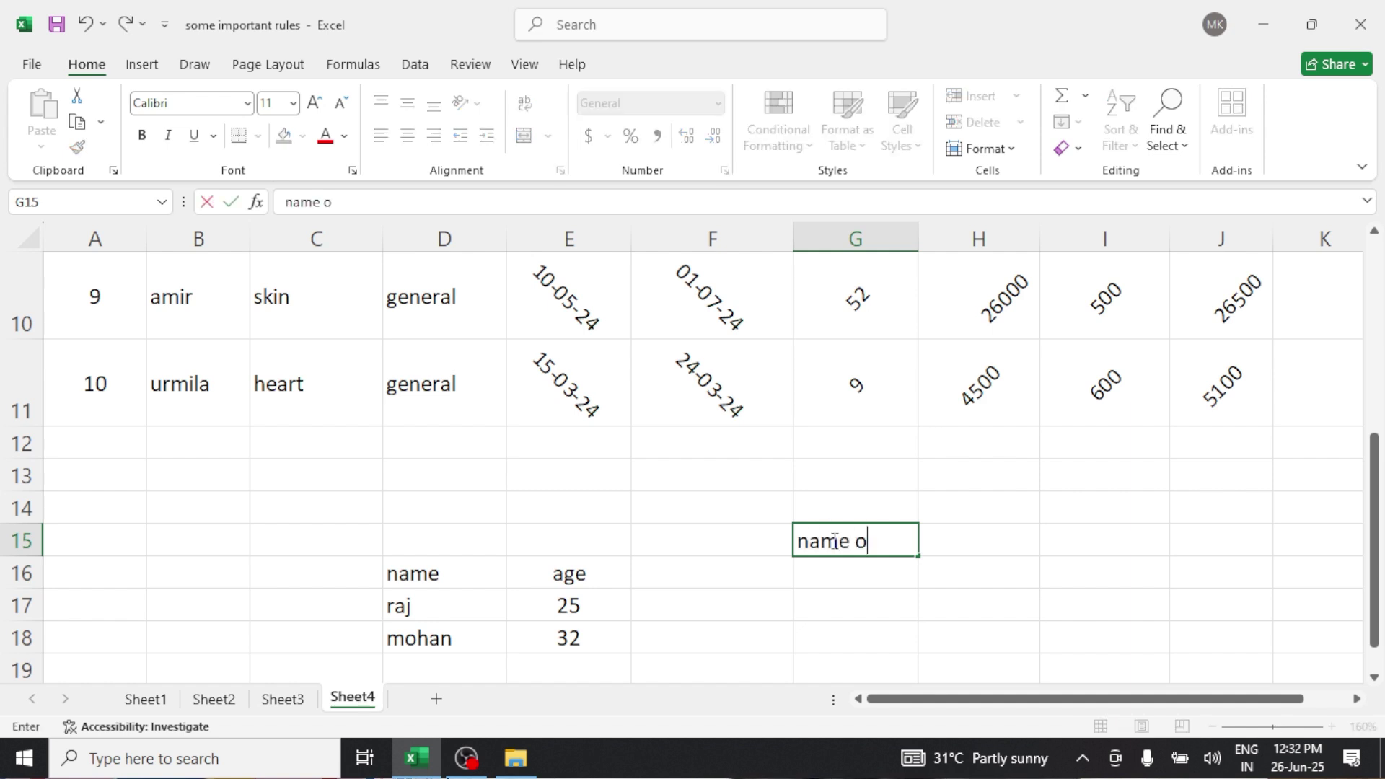
{"action": "type", "text": "f stduent"}
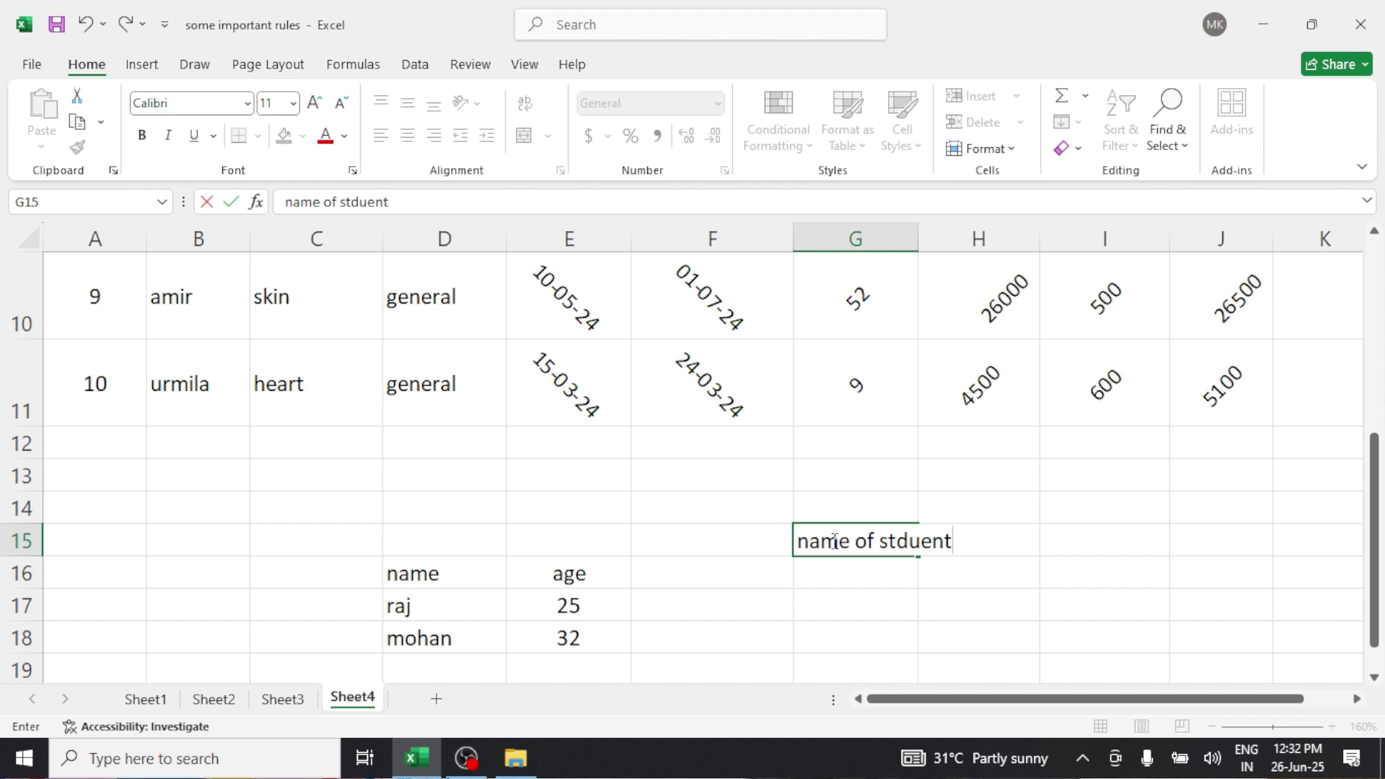
{"action": "key", "text": "BackSpace"}
{"action": "key", "text": "BackSpace"}
{"action": "key", "text": "BackSpace"}
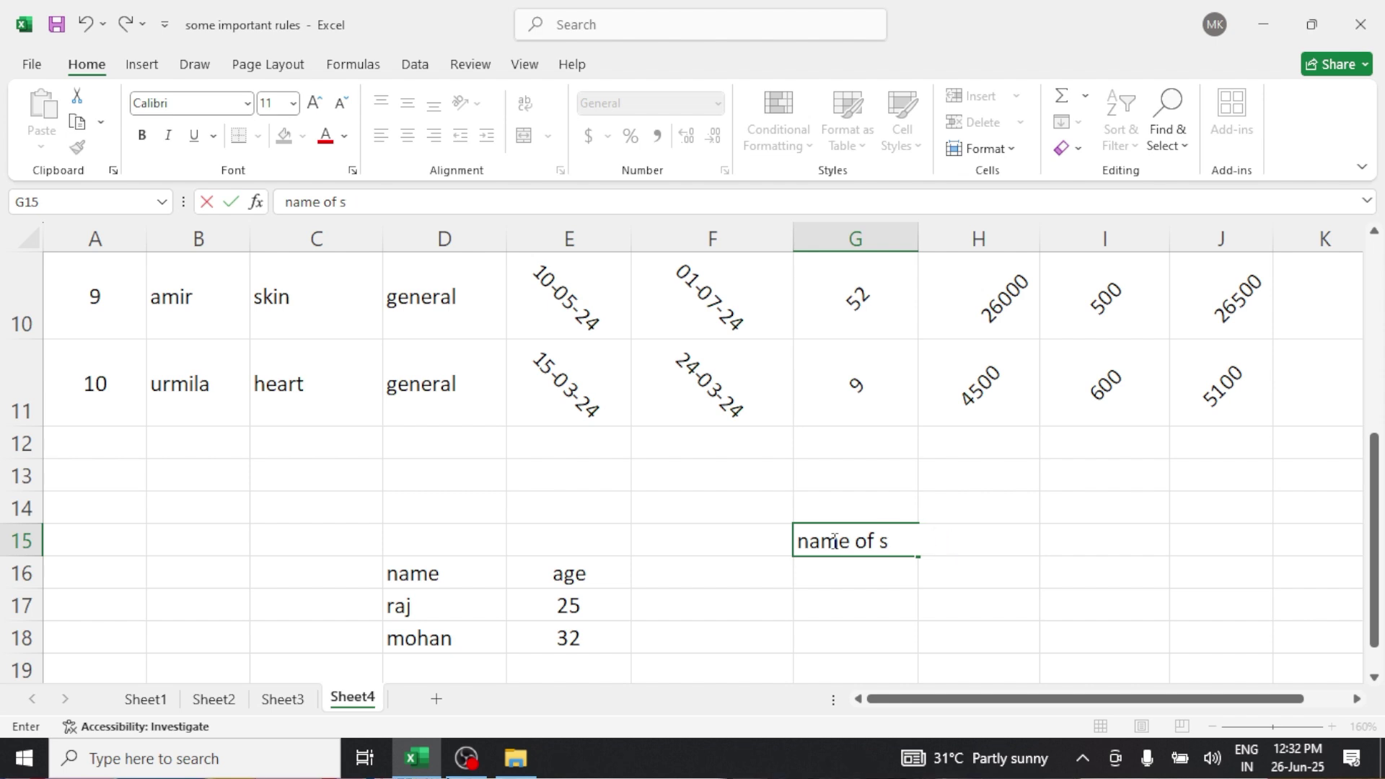
{"action": "type", "text": "udent"}
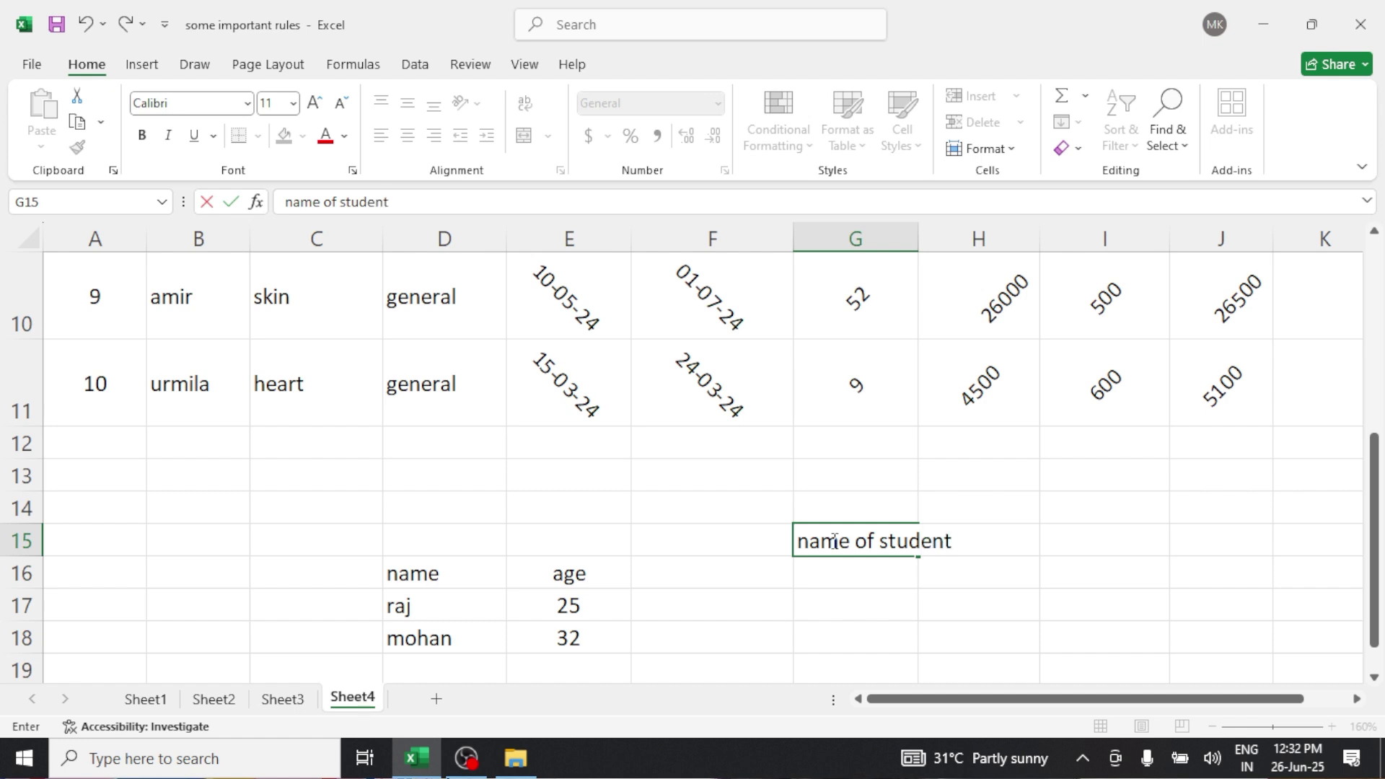
{"action": "left_click", "coordinate": [956, 574]}
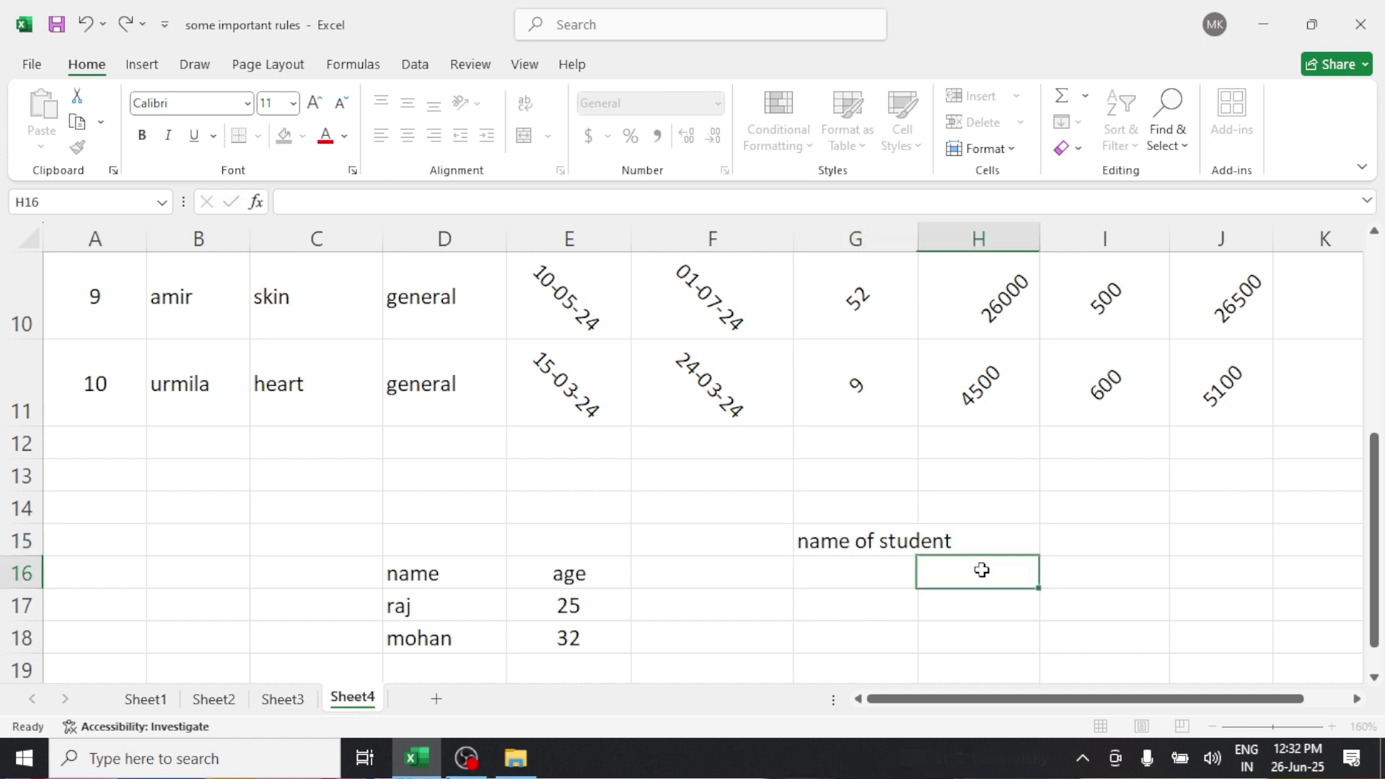
Step: Enter the headings "father's name" in H15 and "mother's name" in I15
{"action": "left_click", "coordinate": [1004, 528]}
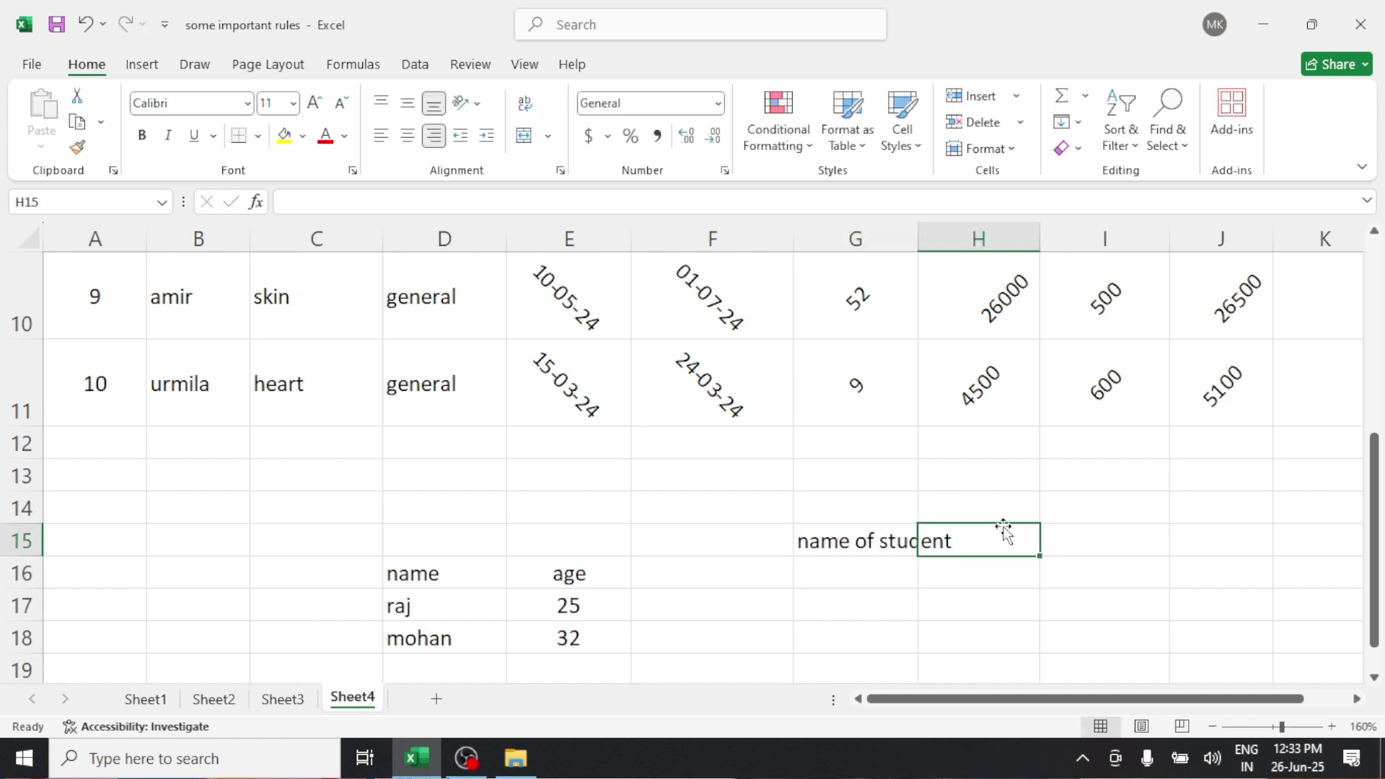
{"action": "type", "text": "fa"}
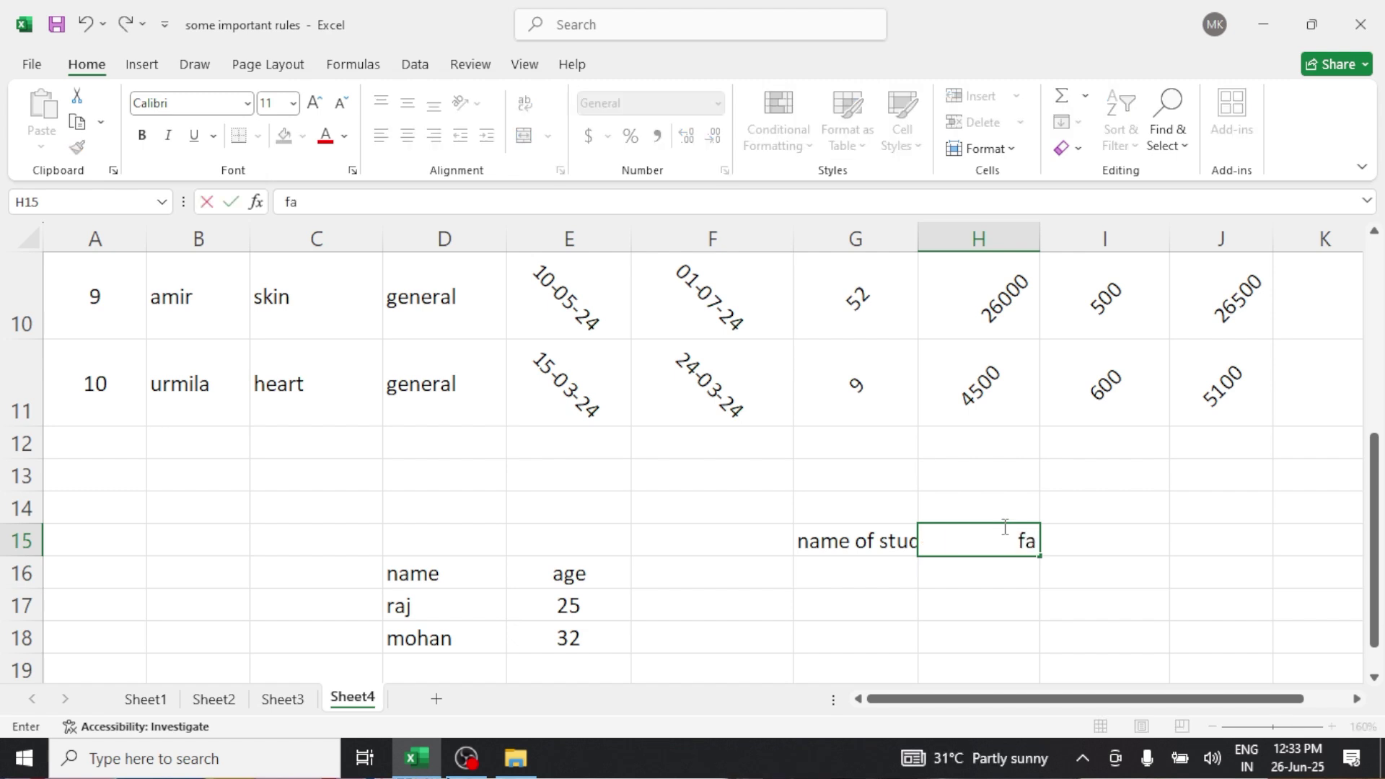
{"action": "type", "text": "ther's name"}
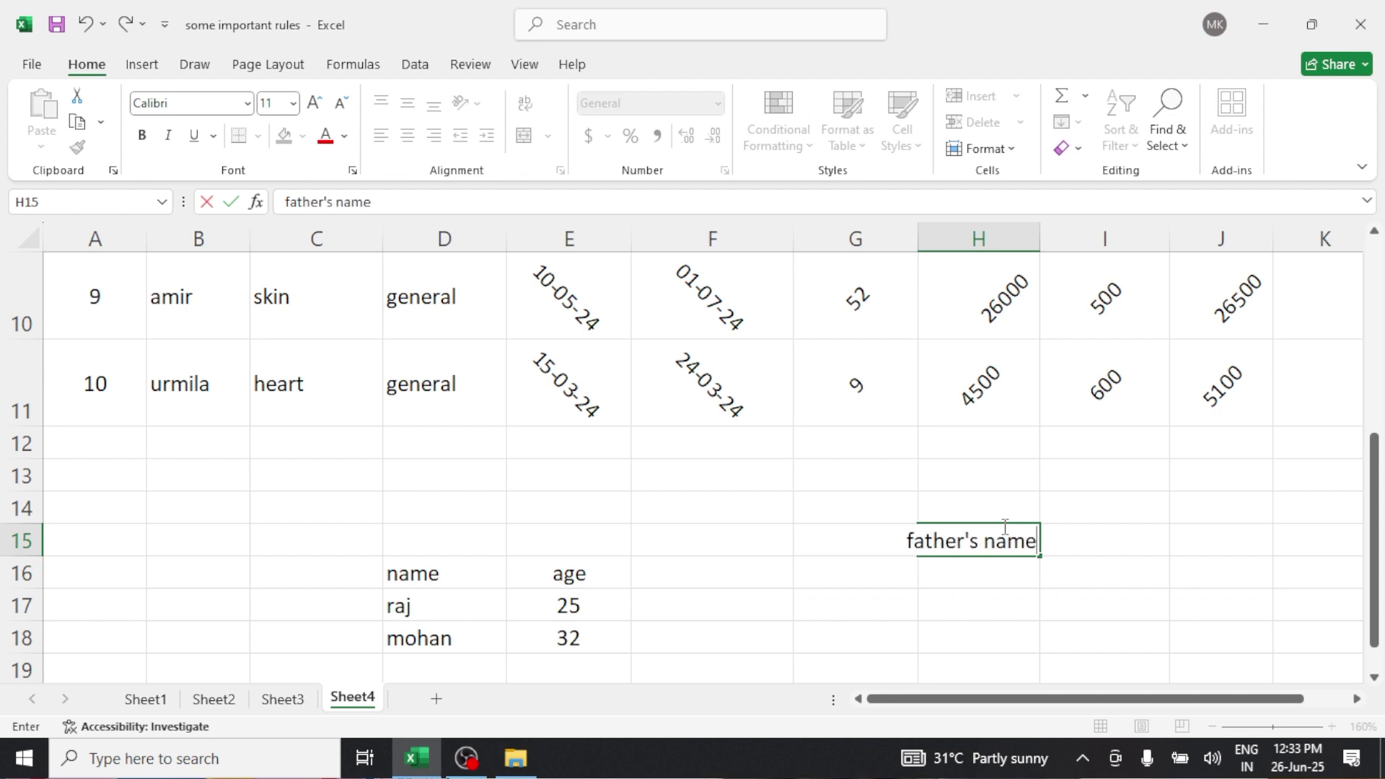
{"action": "key", "text": "Tab"}
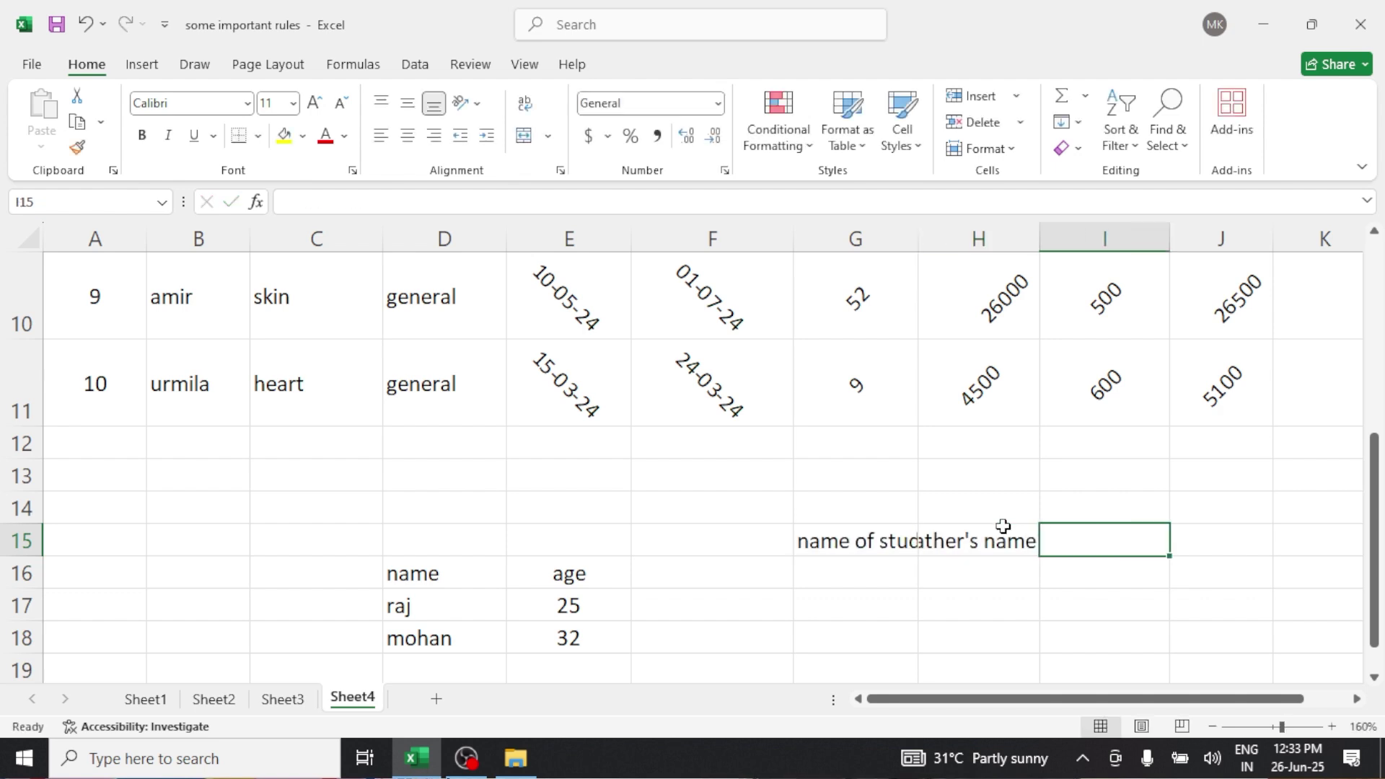
{"action": "type", "text": "mo"}
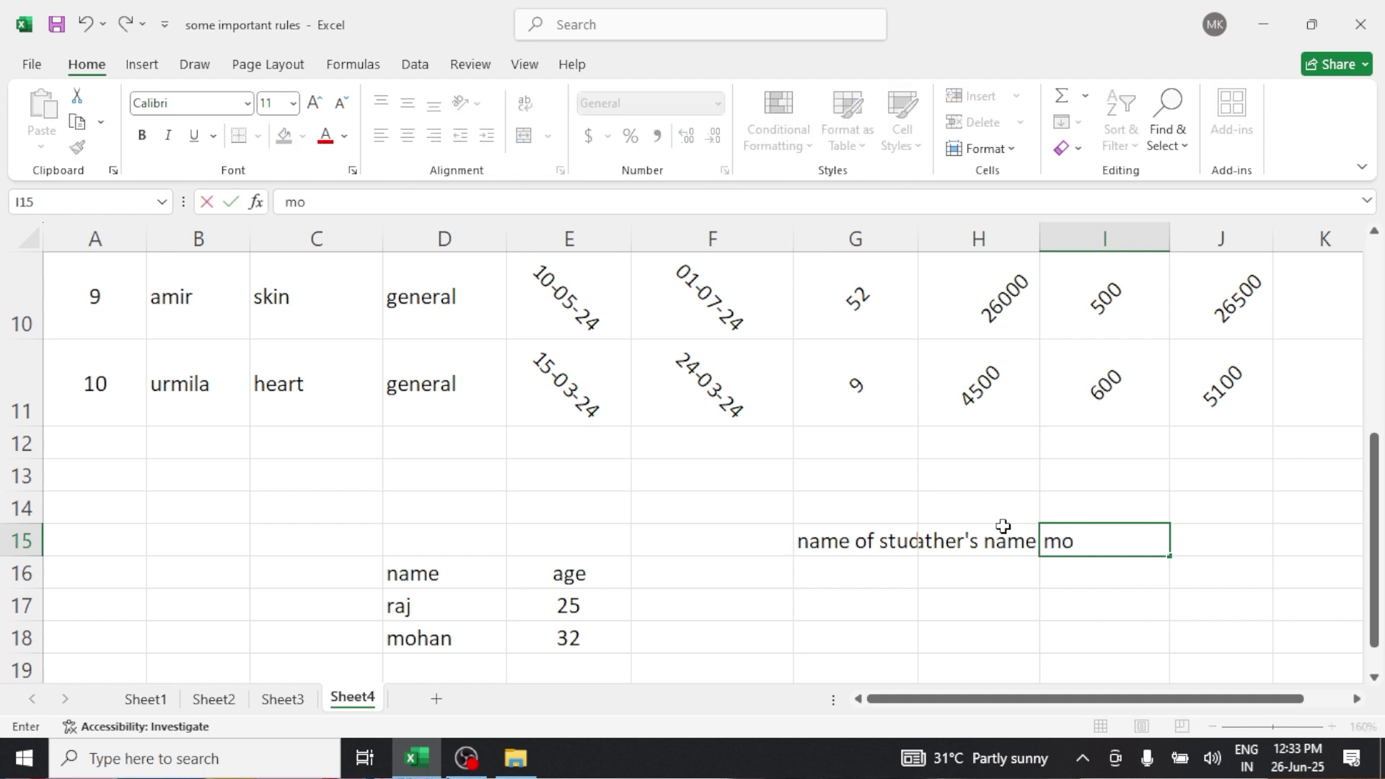
{"action": "type", "text": "ther's name"}
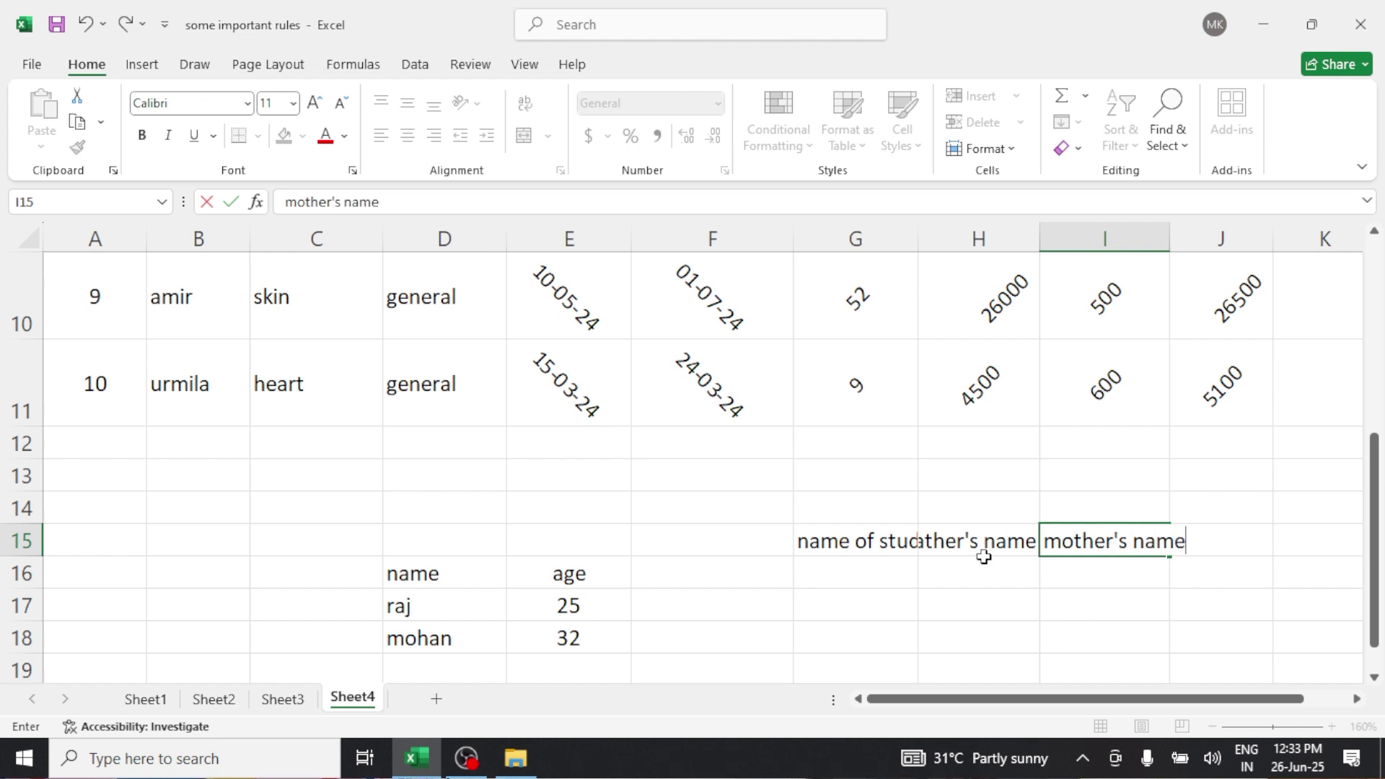
{"action": "left_click", "coordinate": [978, 579]}
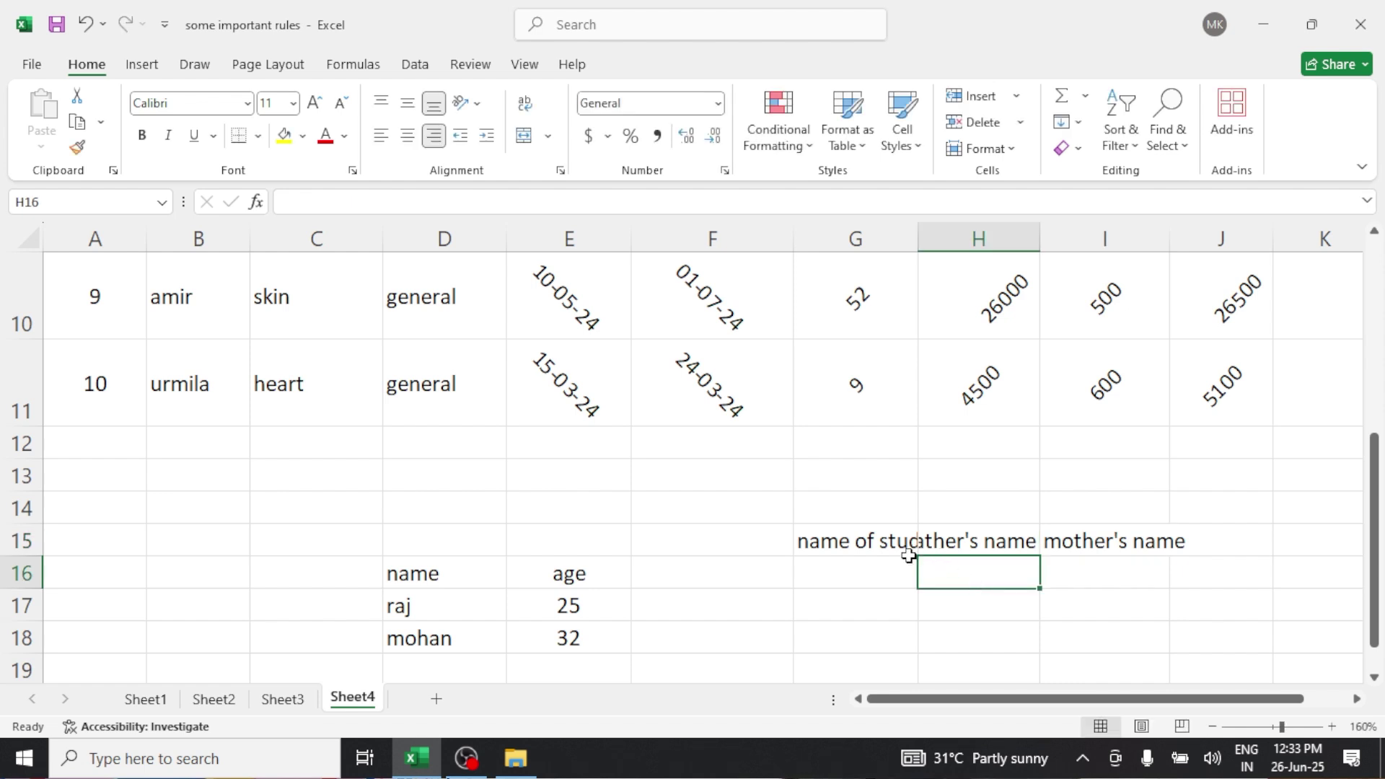
Step: Select the headings G15:I15, AutoFit the width of column G and narrow it back to its previous width
{"action": "left_click", "coordinate": [885, 544]}
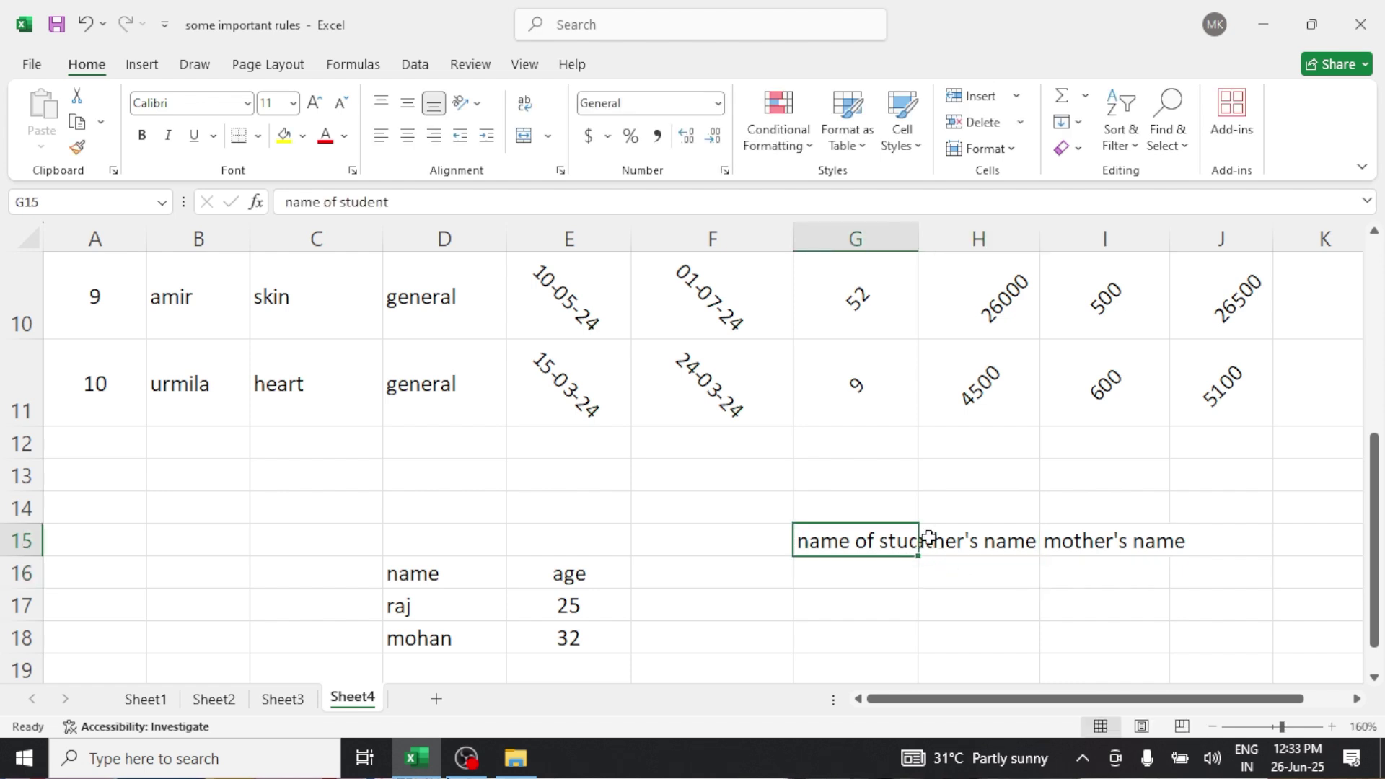
{"action": "left_click_drag", "start_coordinate": [868, 543], "coordinate": [1170, 531]}
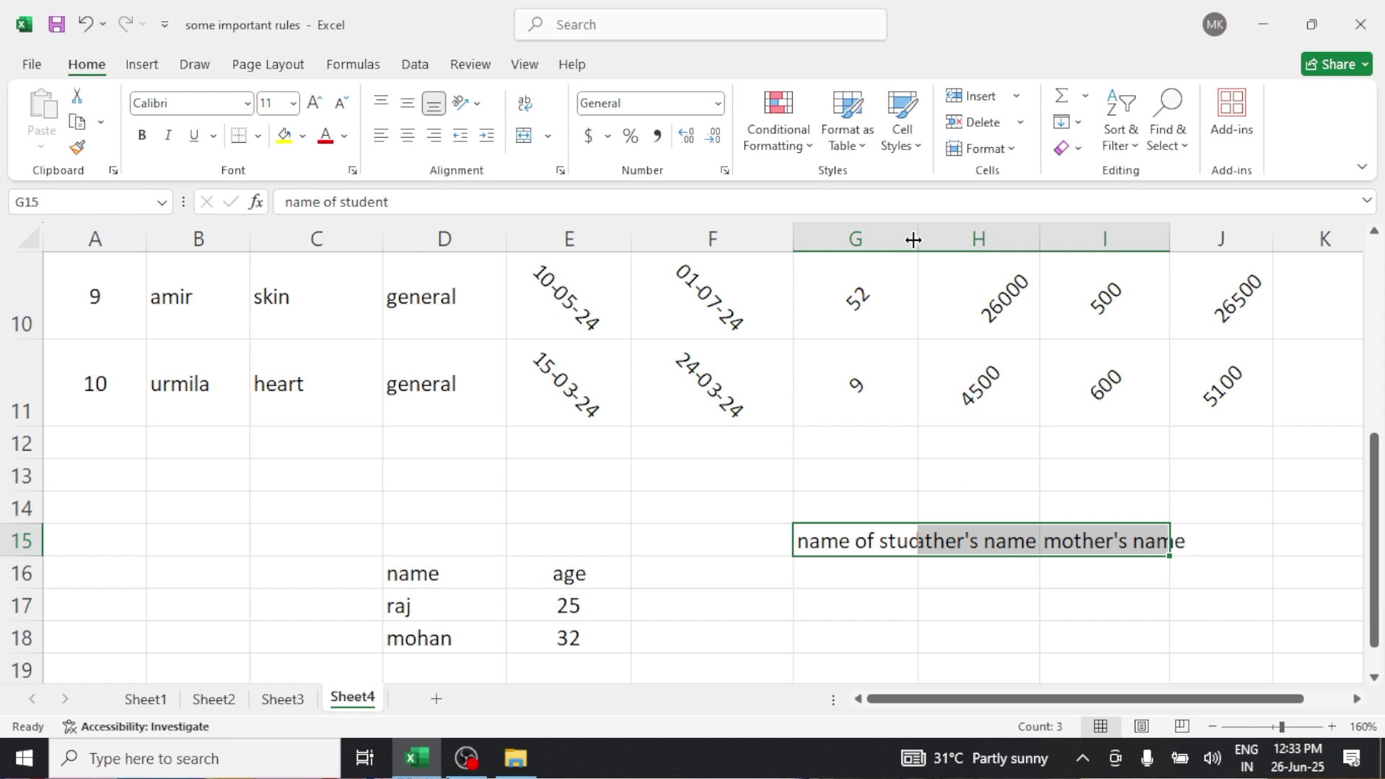
{"action": "double_click", "coordinate": [918, 240]}
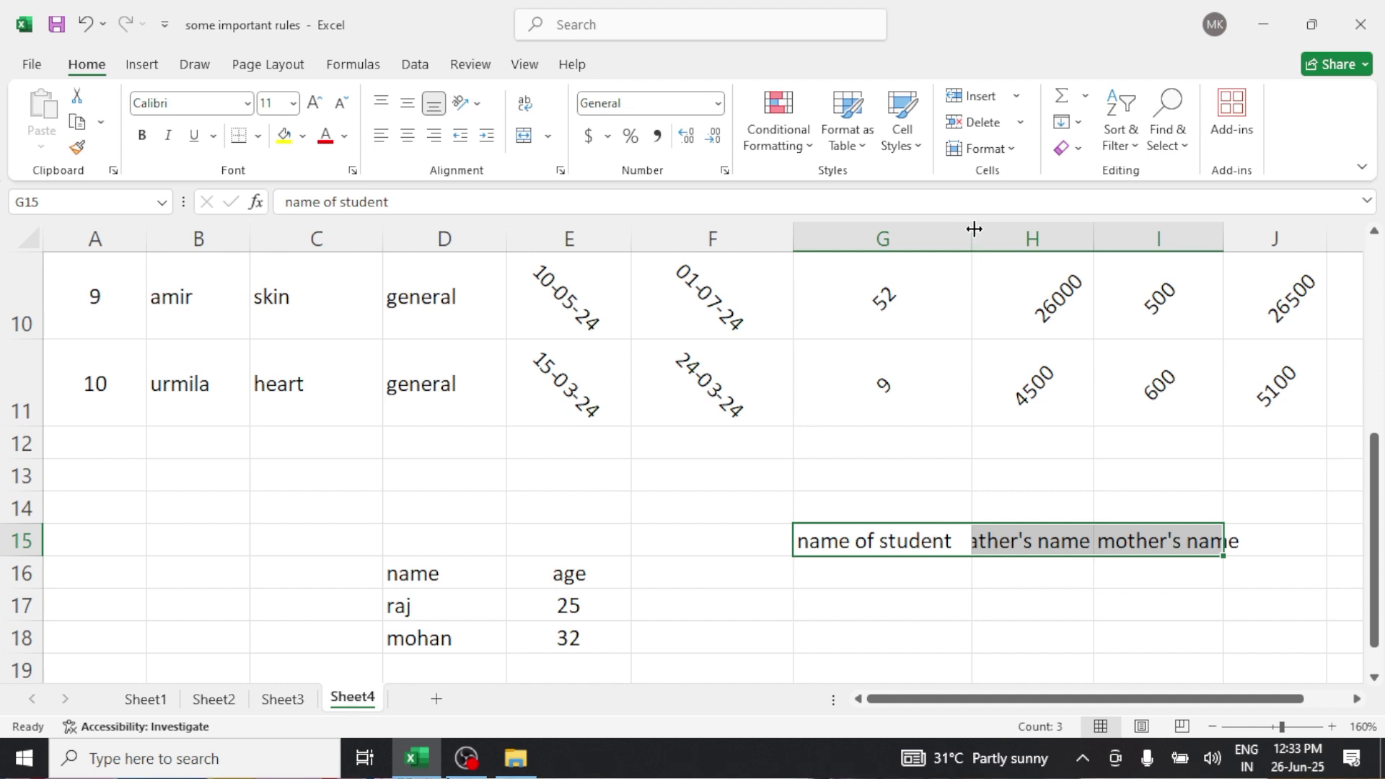
{"action": "left_click_drag", "start_coordinate": [972, 232], "coordinate": [919, 228]}
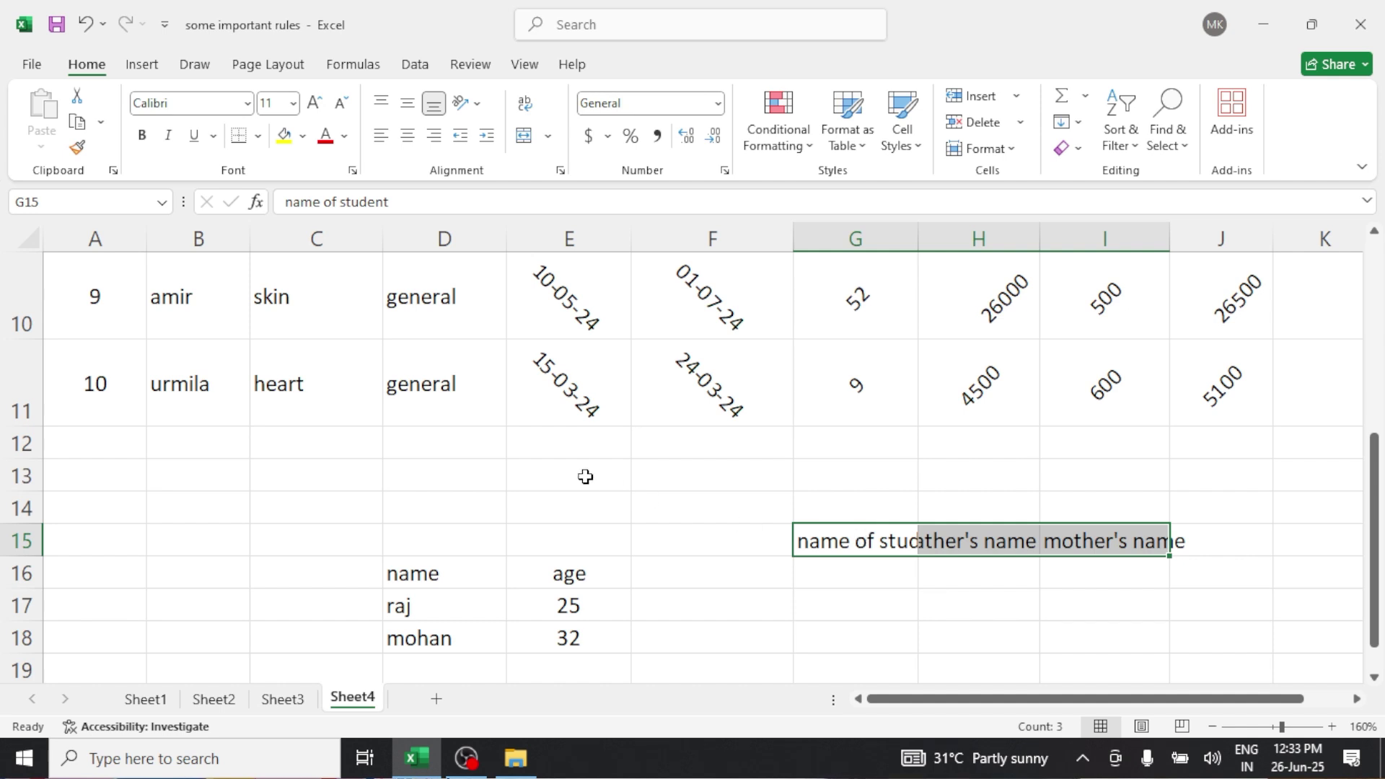
Step: Wrap the text of the headings in G15:I15, try centring them and set them back to left alignment
{"action": "left_click", "coordinate": [525, 105]}
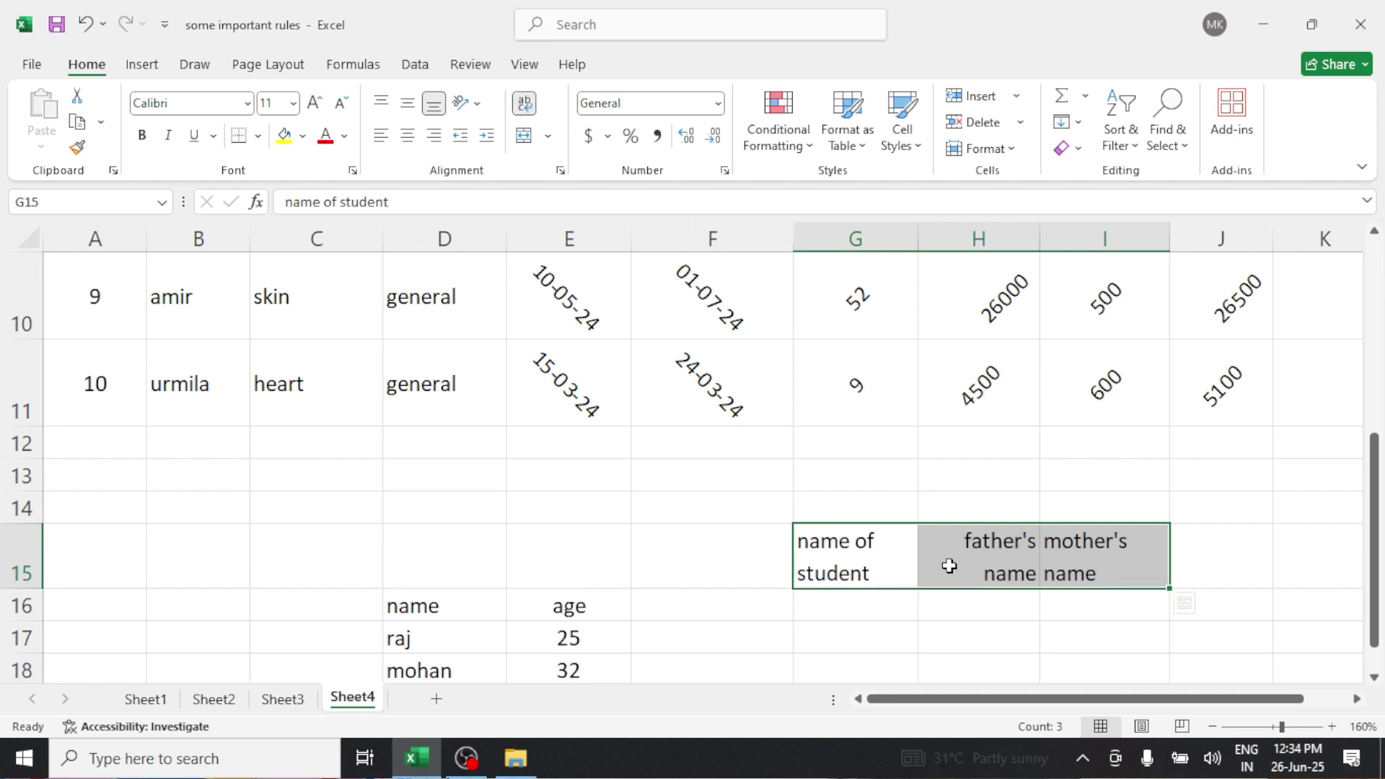
{"action": "left_click", "coordinate": [408, 137]}
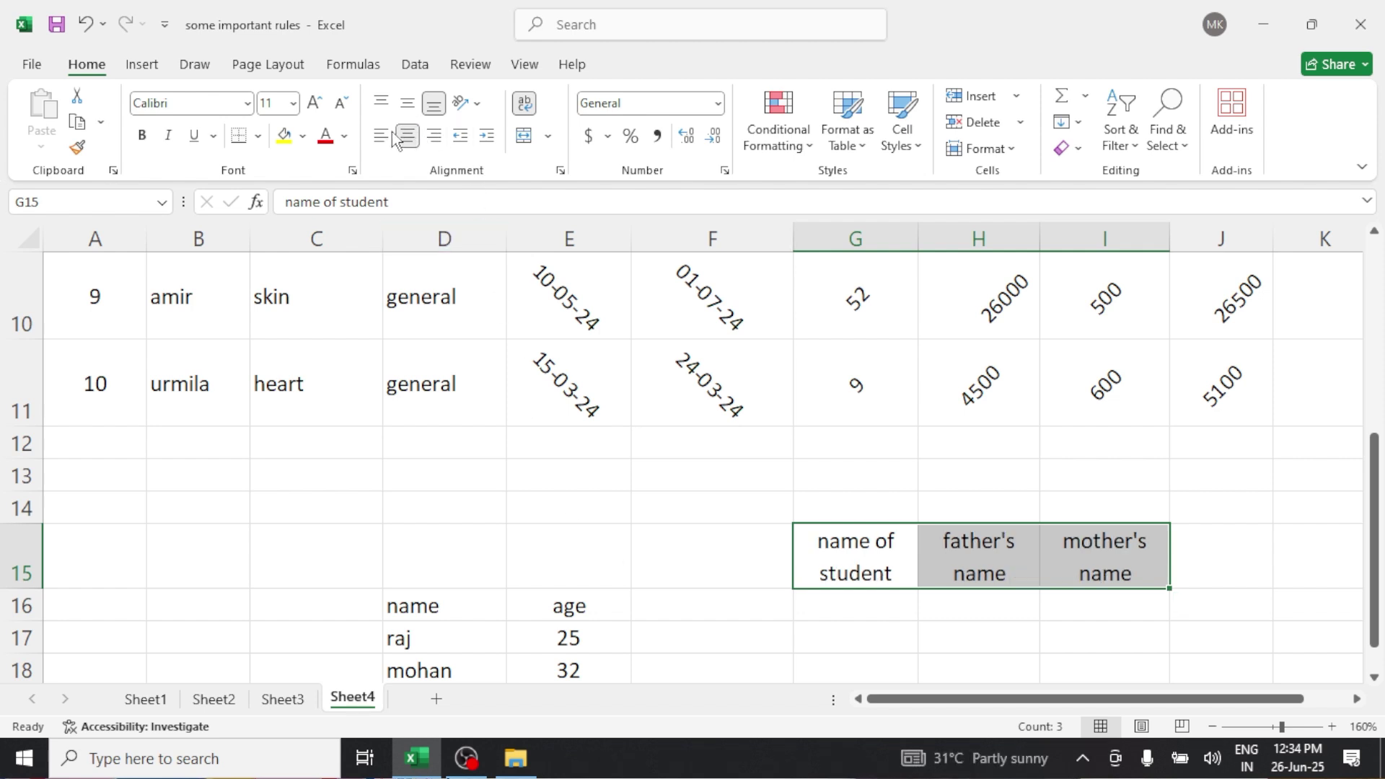
{"action": "left_click", "coordinate": [381, 138]}
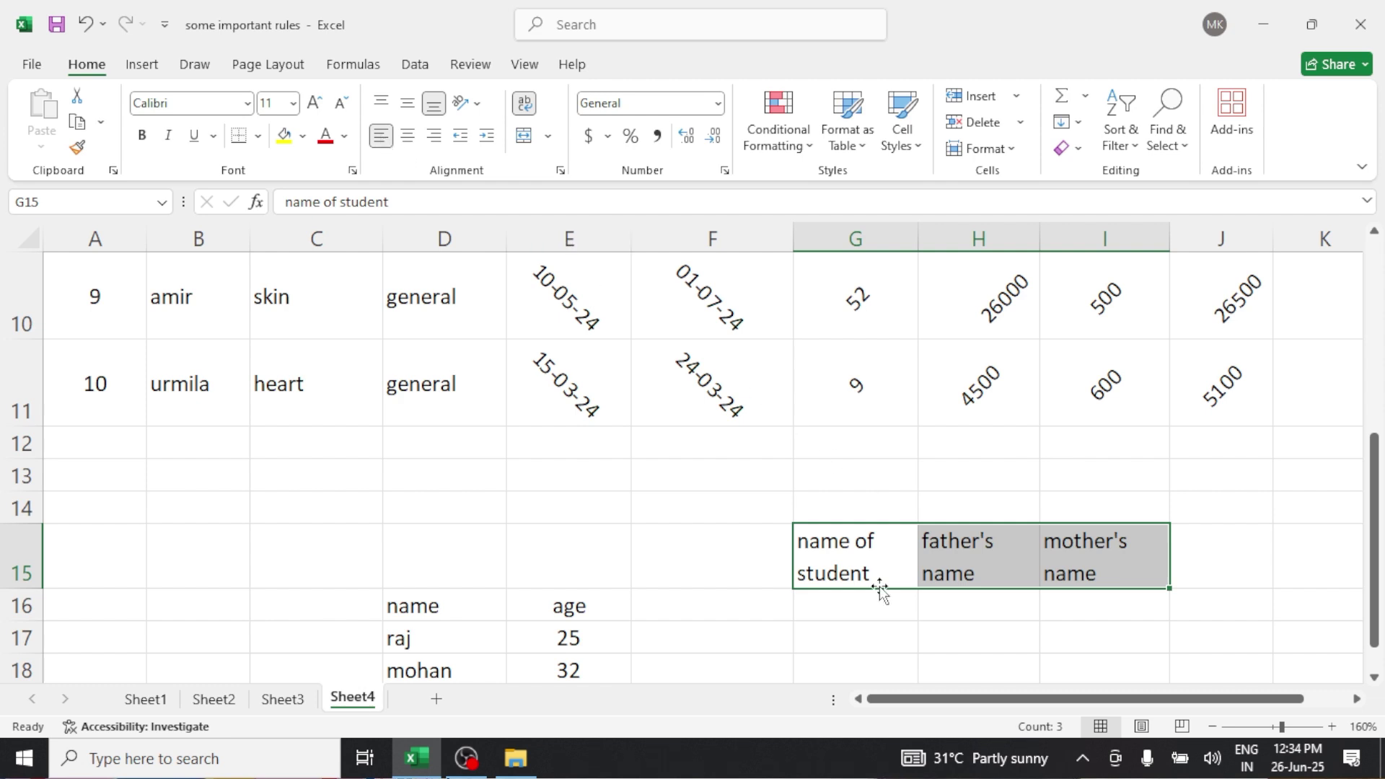
{"action": "left_click", "coordinate": [855, 606]}
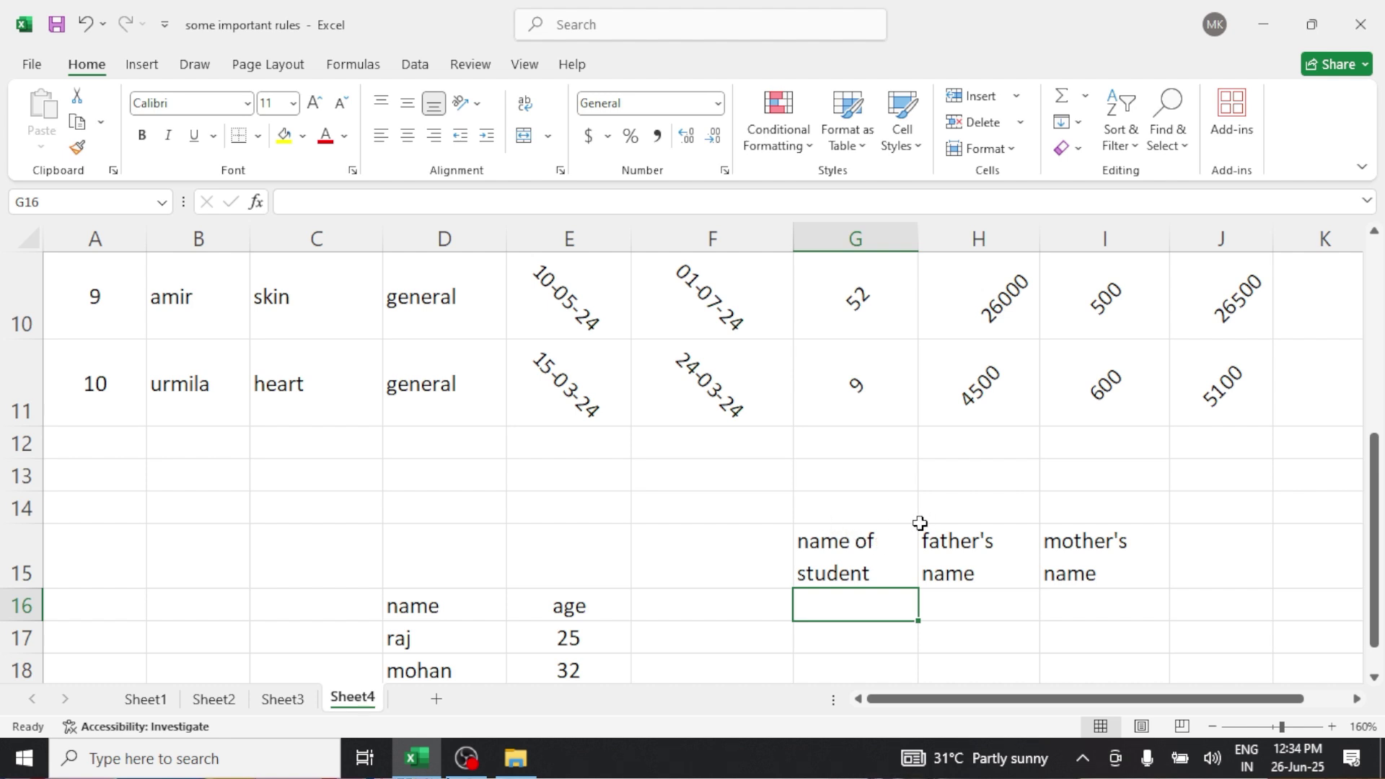
Step: Increase the height of row 15 to about three text lines and align G15 to the top and horizontally centred, trying middle alignment first
{"action": "left_click", "coordinate": [825, 544]}
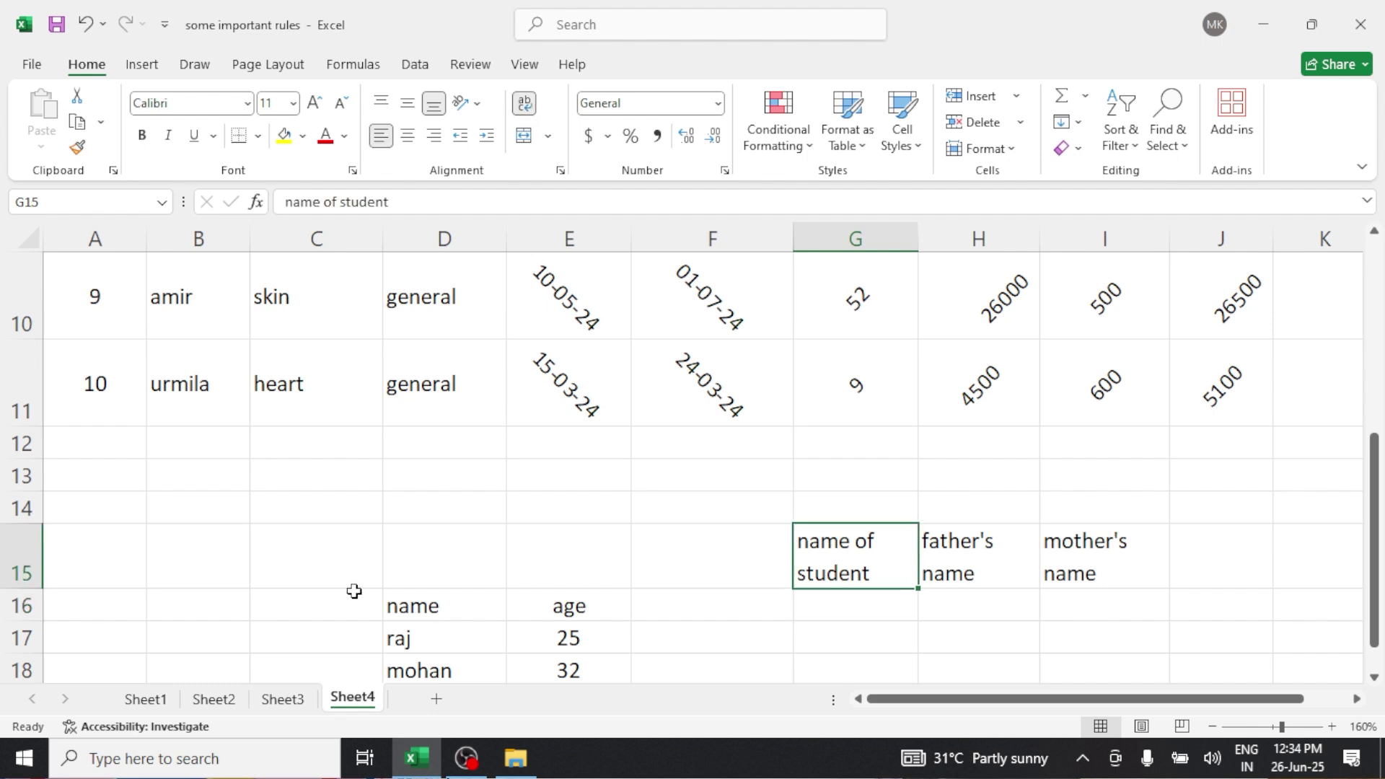
{"action": "left_click_drag", "start_coordinate": [43, 589], "coordinate": [31, 620]}
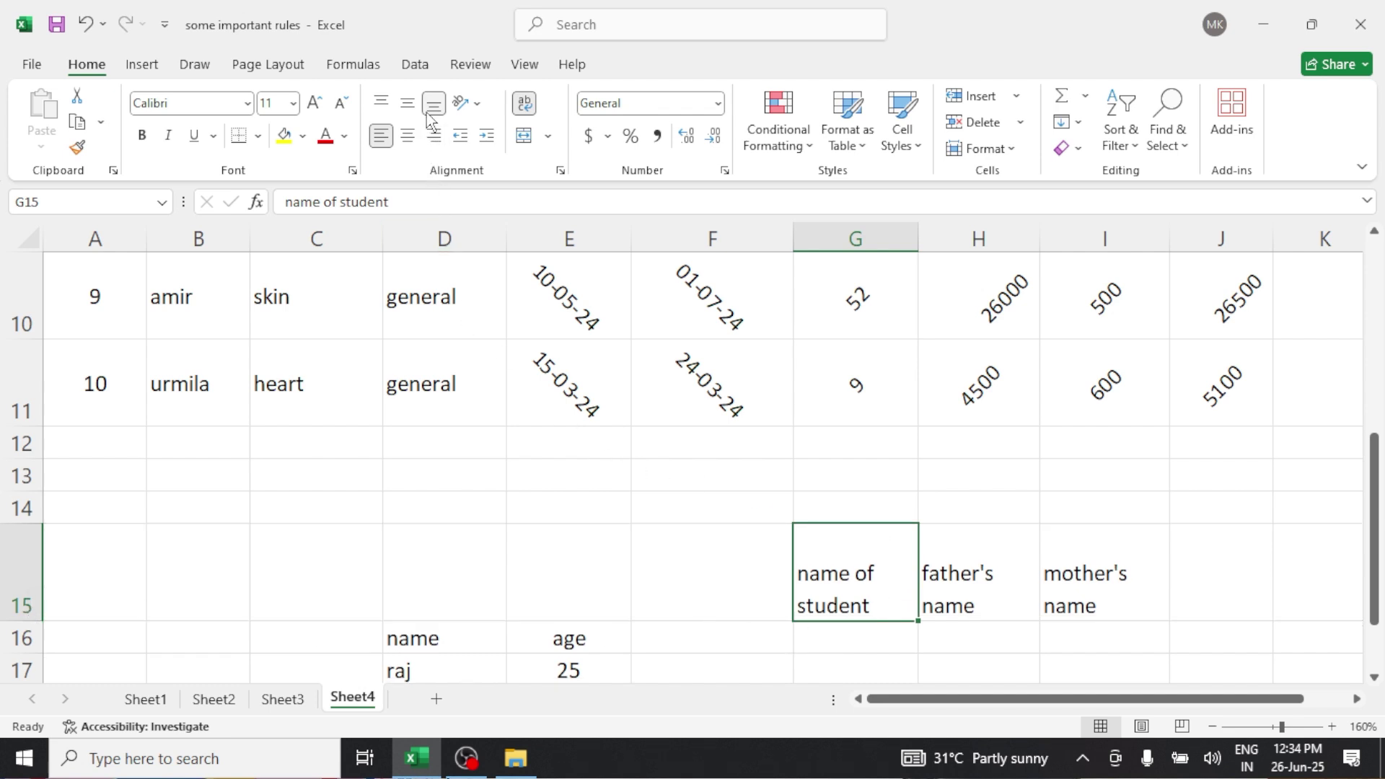
{"action": "left_click", "coordinate": [408, 104]}
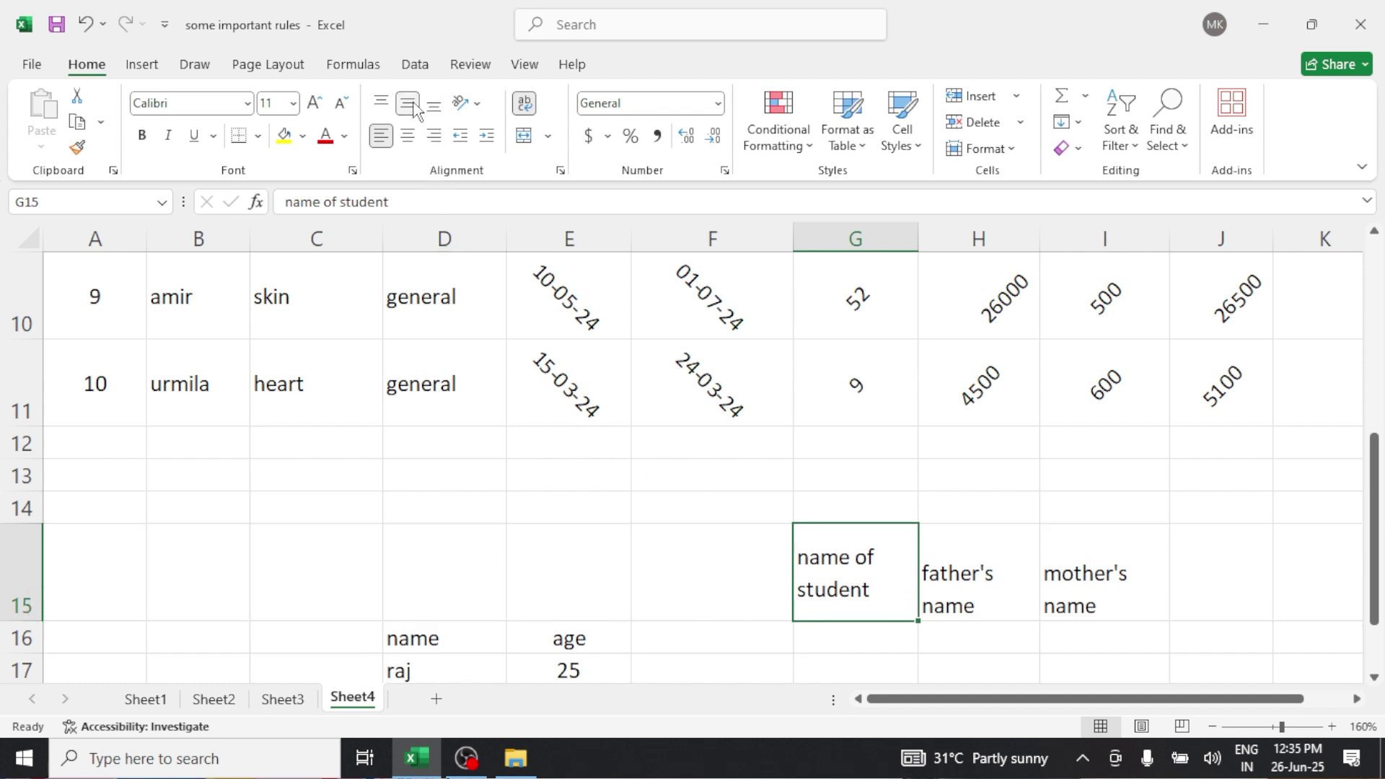
{"action": "left_click", "coordinate": [381, 104]}
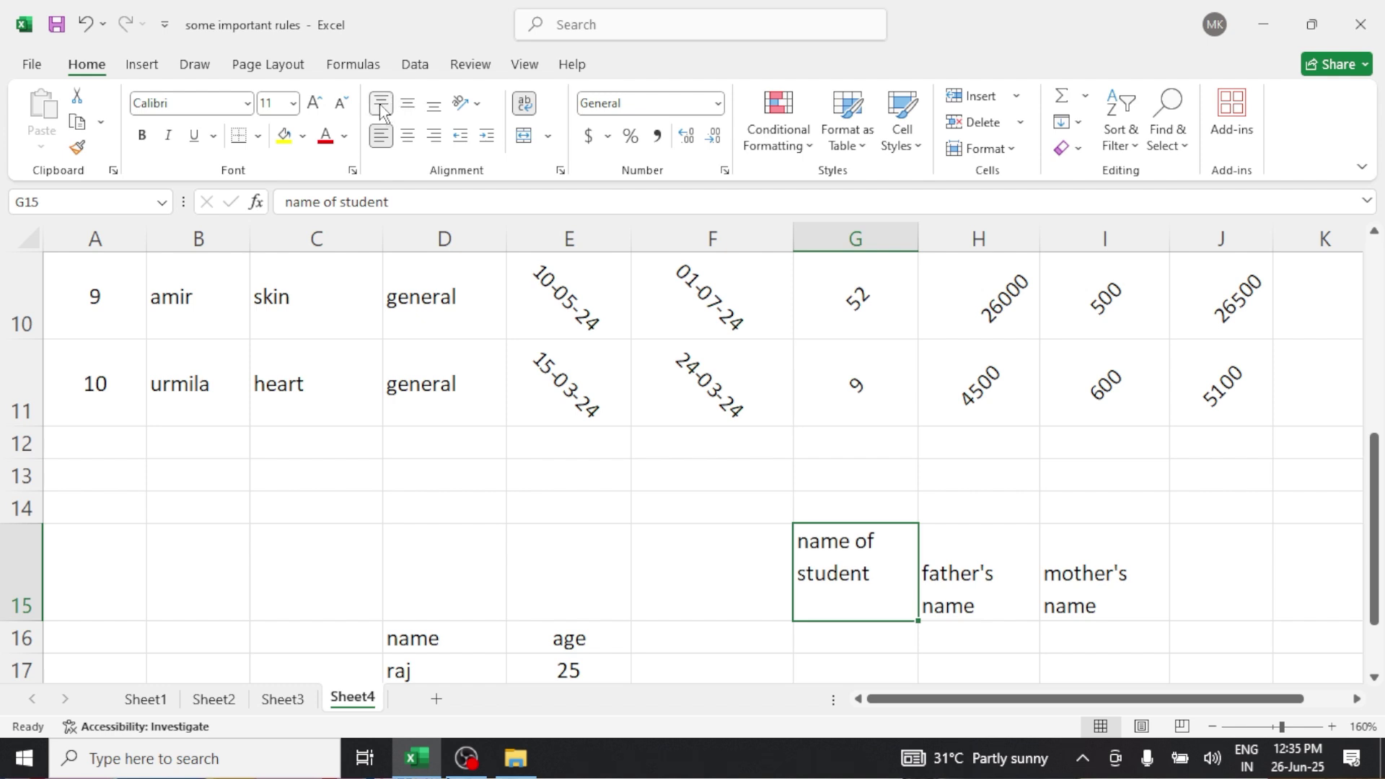
{"action": "left_click", "coordinate": [408, 136]}
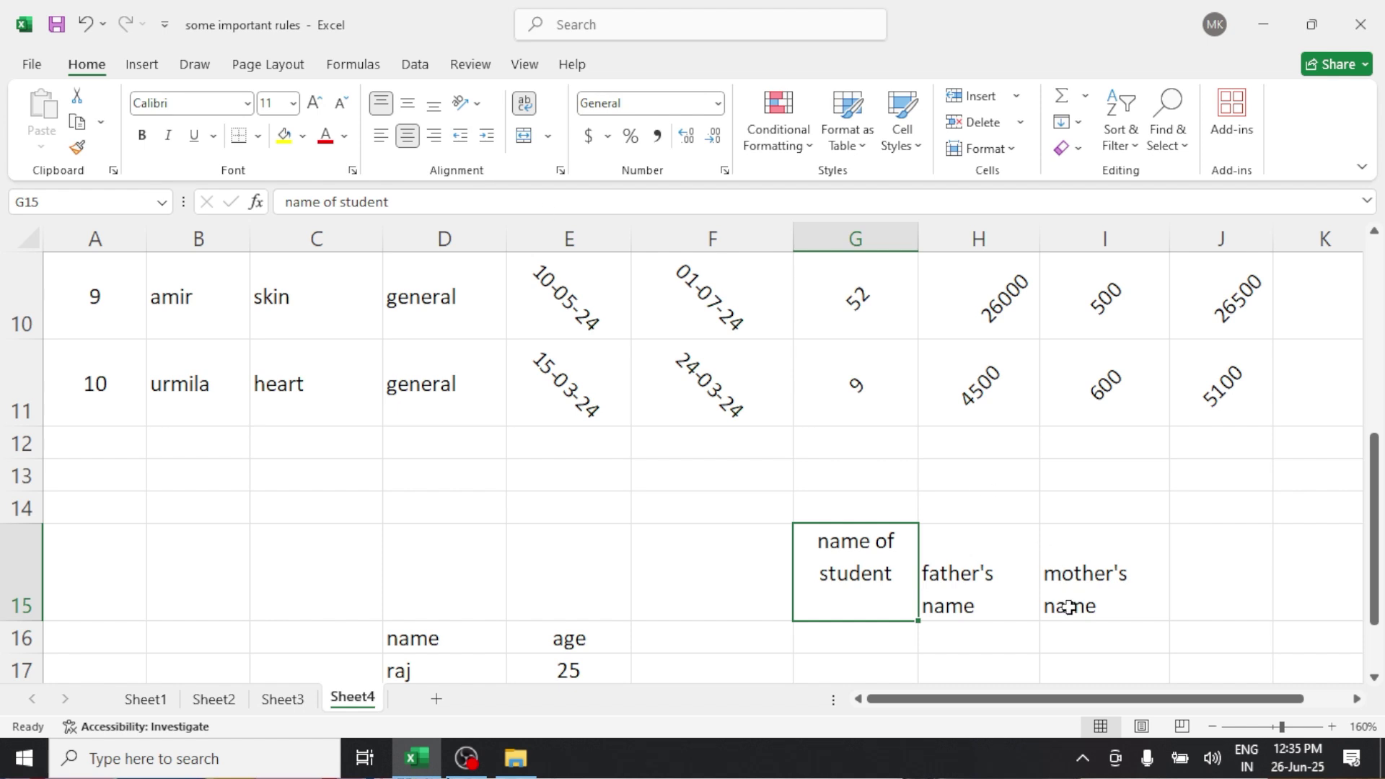
Step: Centre the headings in H15:I15 horizontally and align them to the top, trying middle alignment first
{"action": "left_click_drag", "start_coordinate": [989, 603], "coordinate": [1072, 586]}
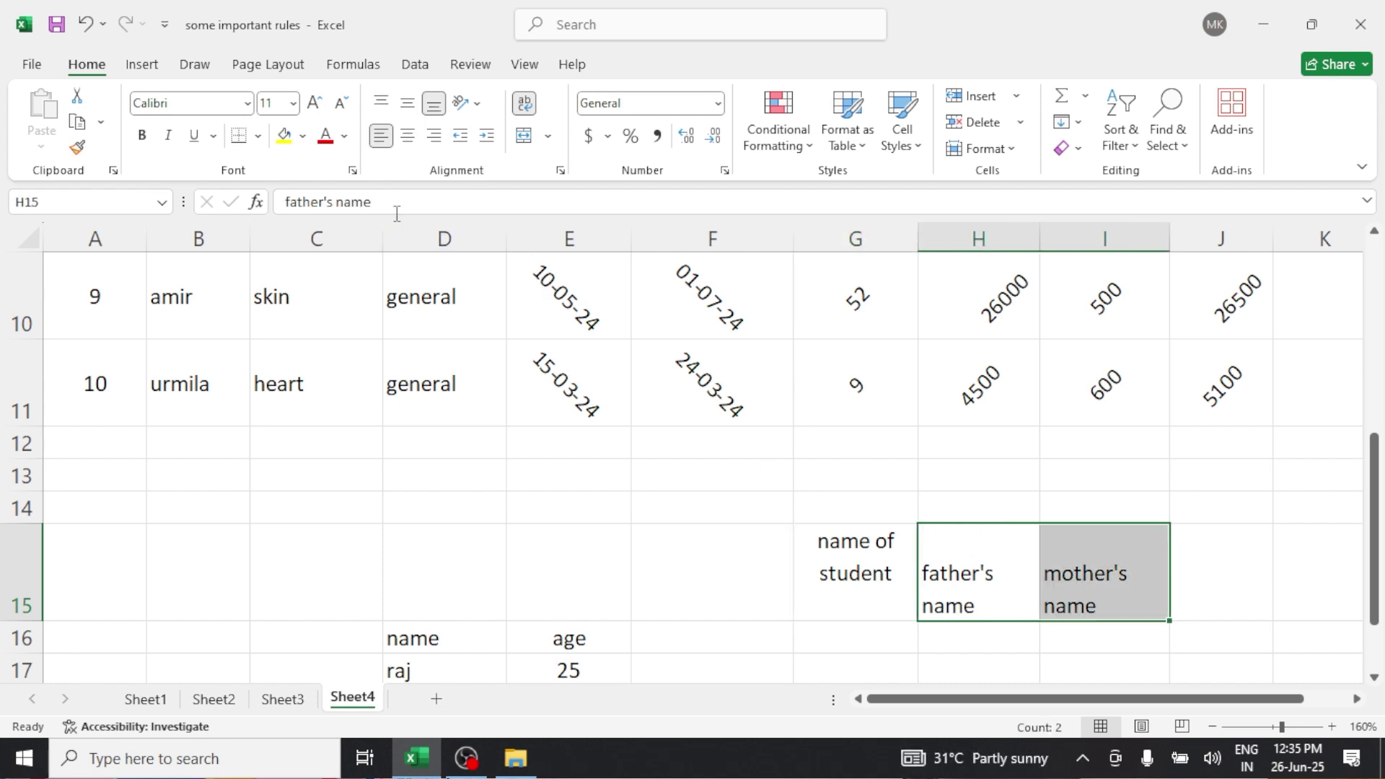
{"action": "left_click", "coordinate": [408, 137]}
{"action": "left_click", "coordinate": [405, 105]}
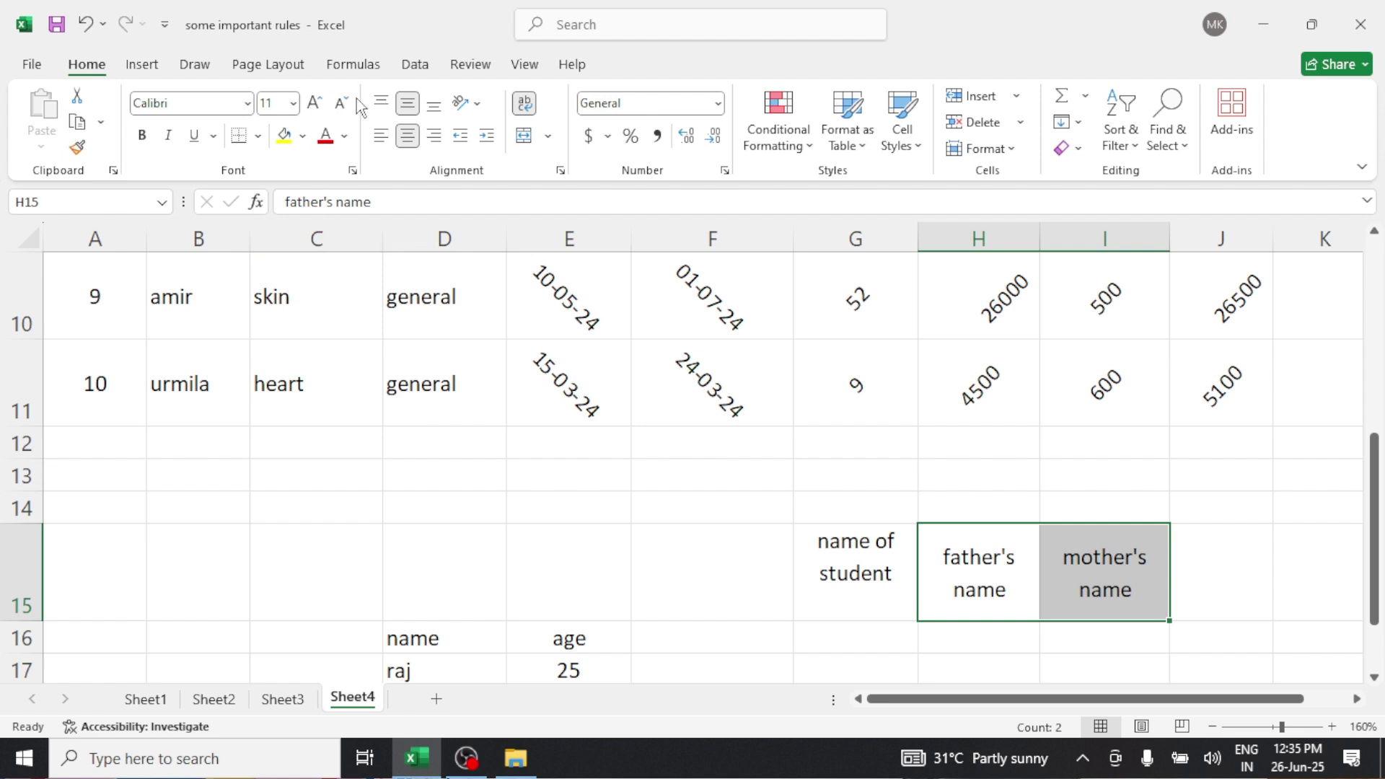
{"action": "left_click", "coordinate": [381, 106]}
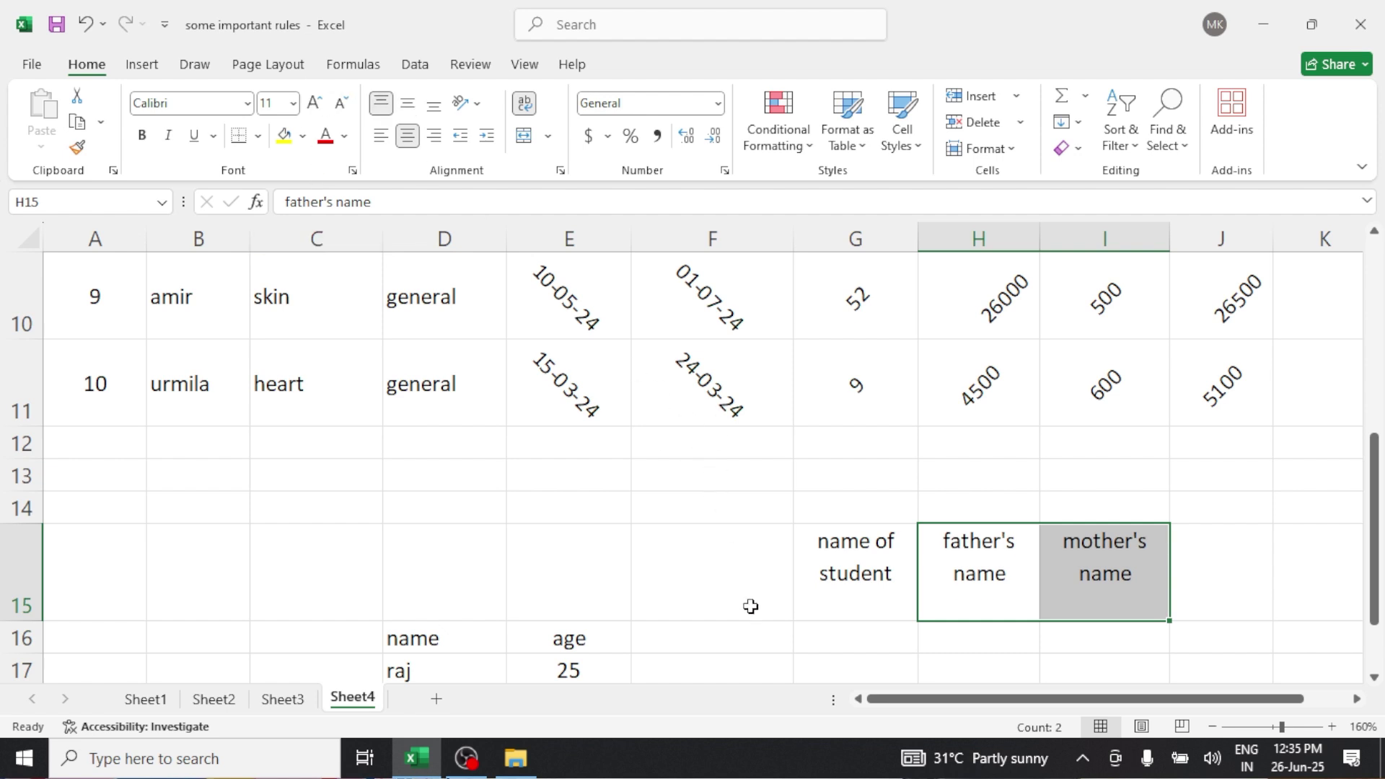
{"action": "left_click", "coordinate": [751, 658]}
Step: Replace the header in B1 of the patient table with "Name of Patient"
{"action": "scroll", "coordinate": [777, 583], "scroll_direction": "up", "scroll_amount": 3}
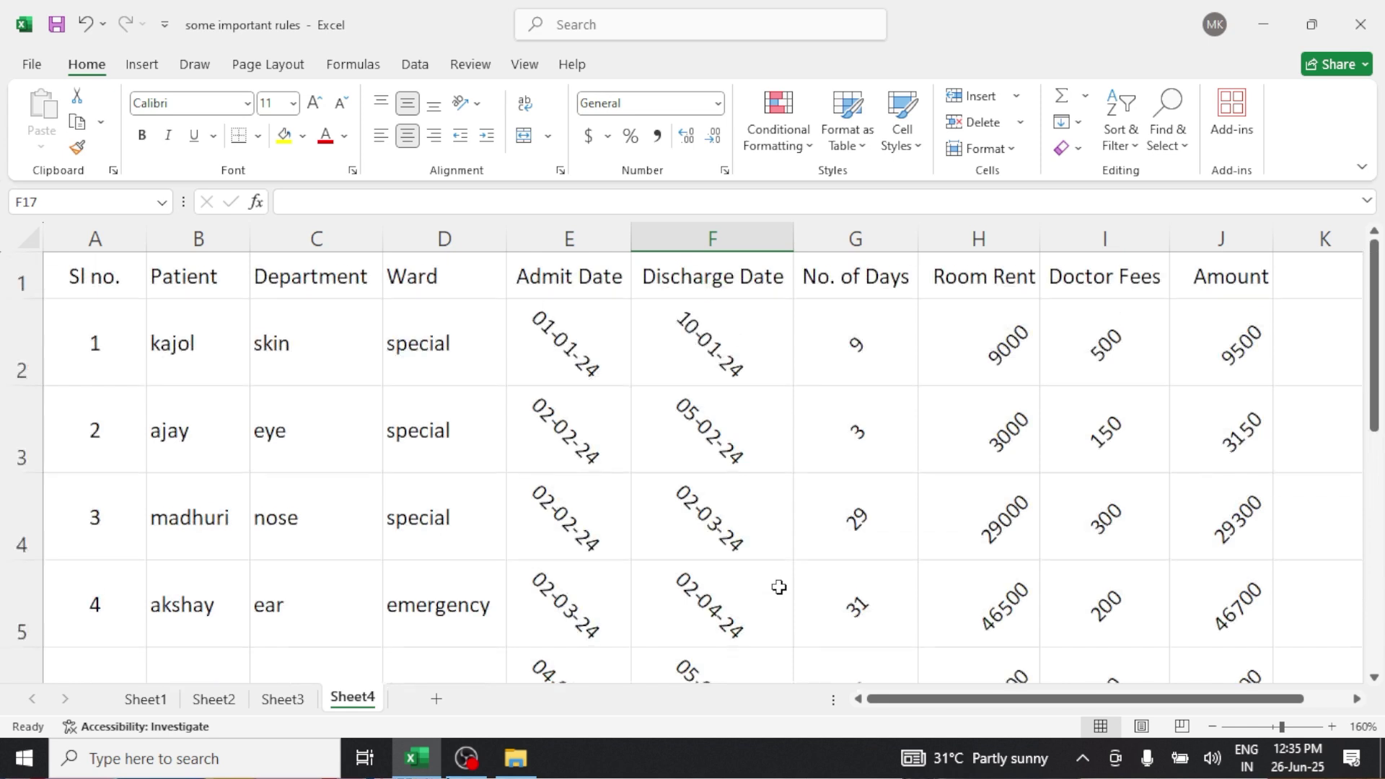
{"action": "left_click", "coordinate": [211, 282]}
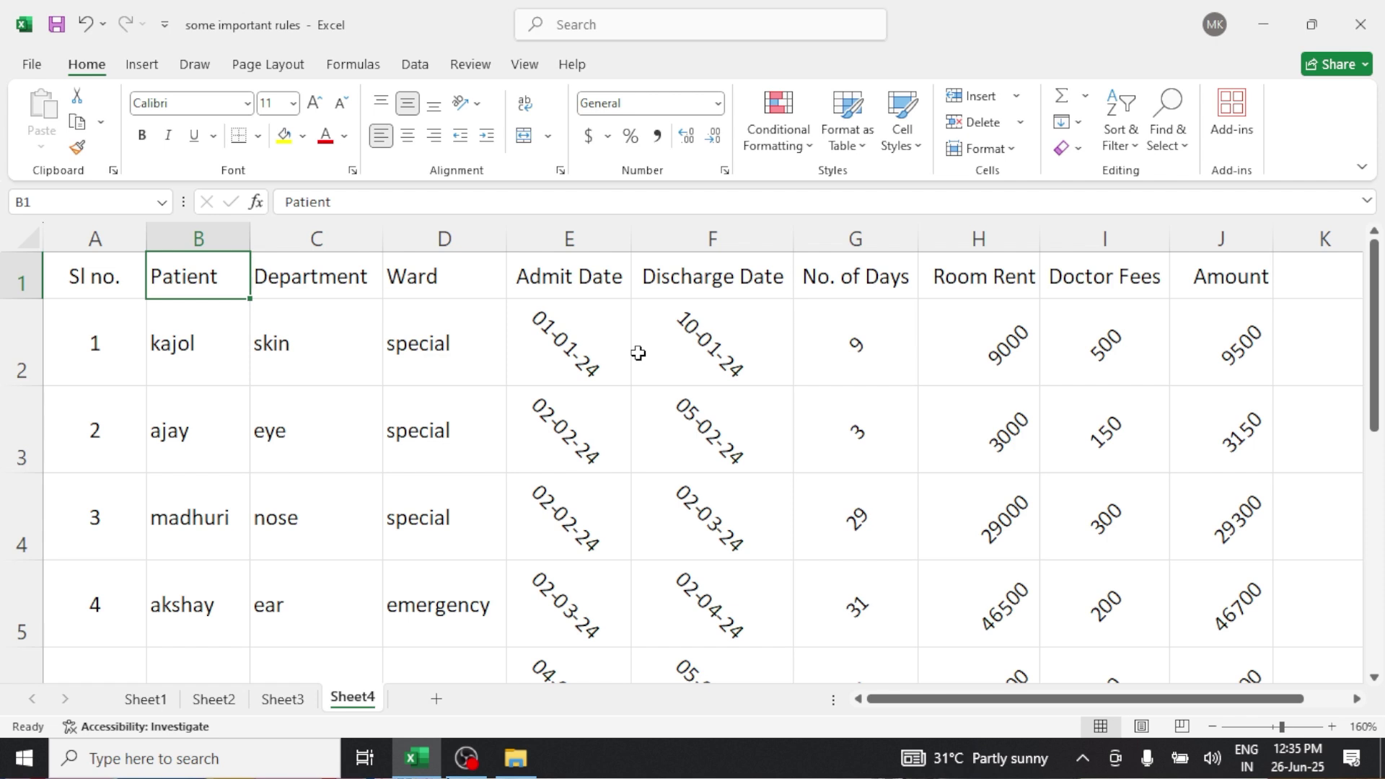
{"action": "type", "text": "Nam"}
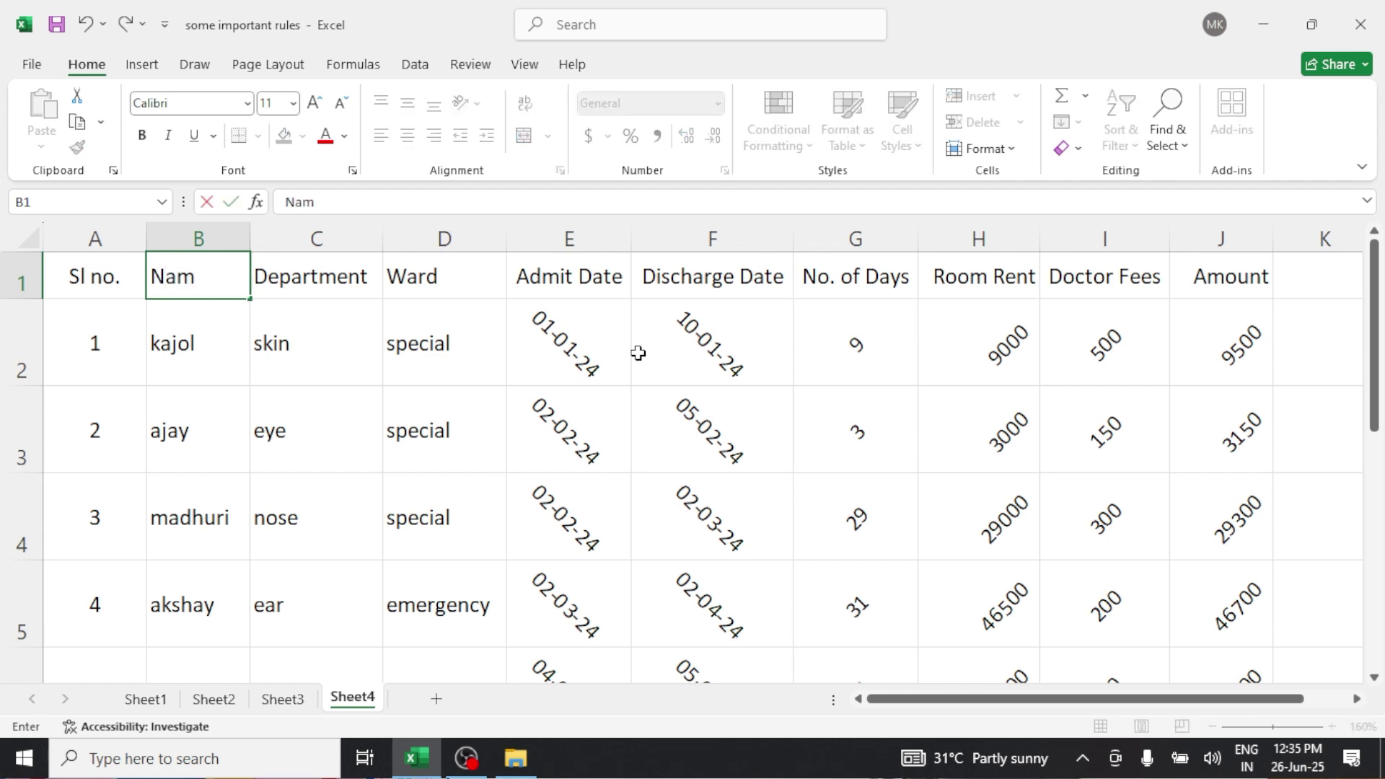
{"action": "type", "text": "e of Patient"}
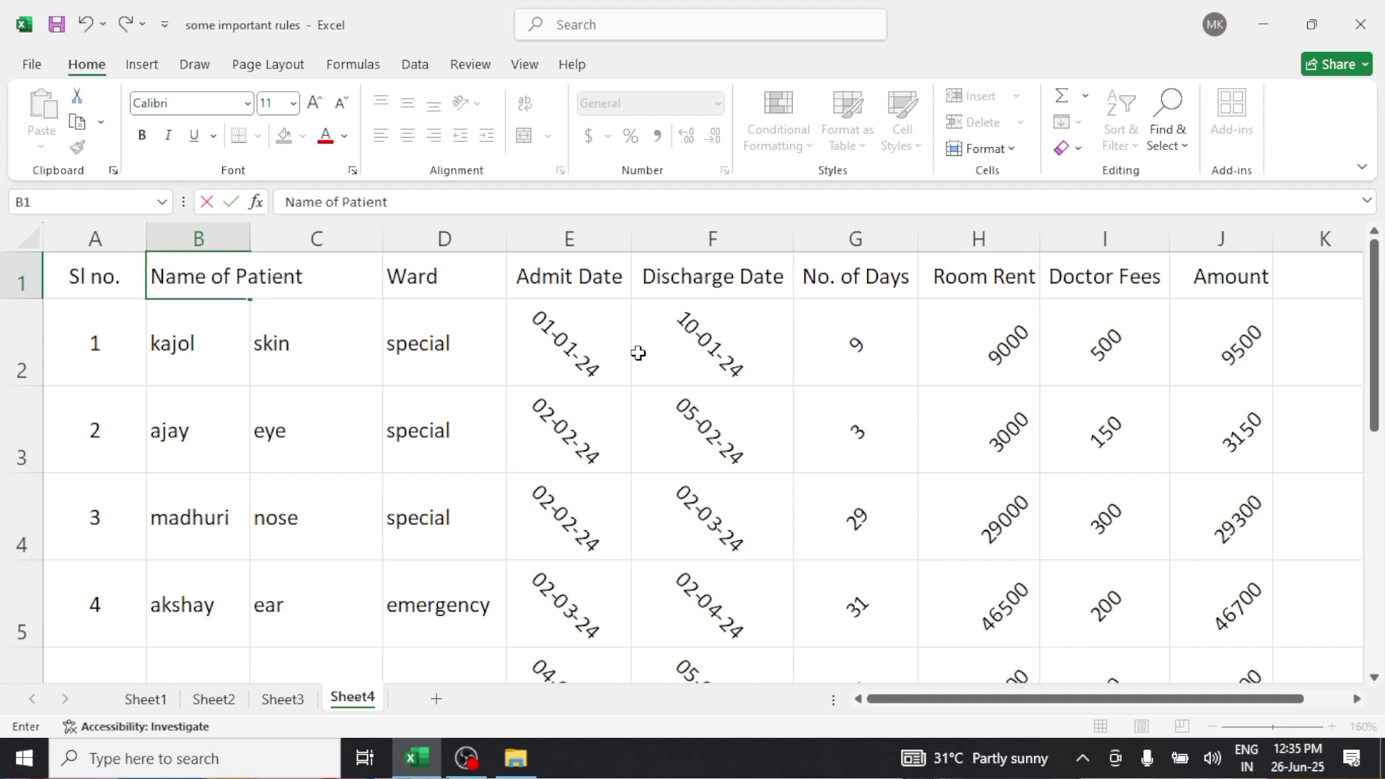
{"action": "left_click", "coordinate": [371, 394]}
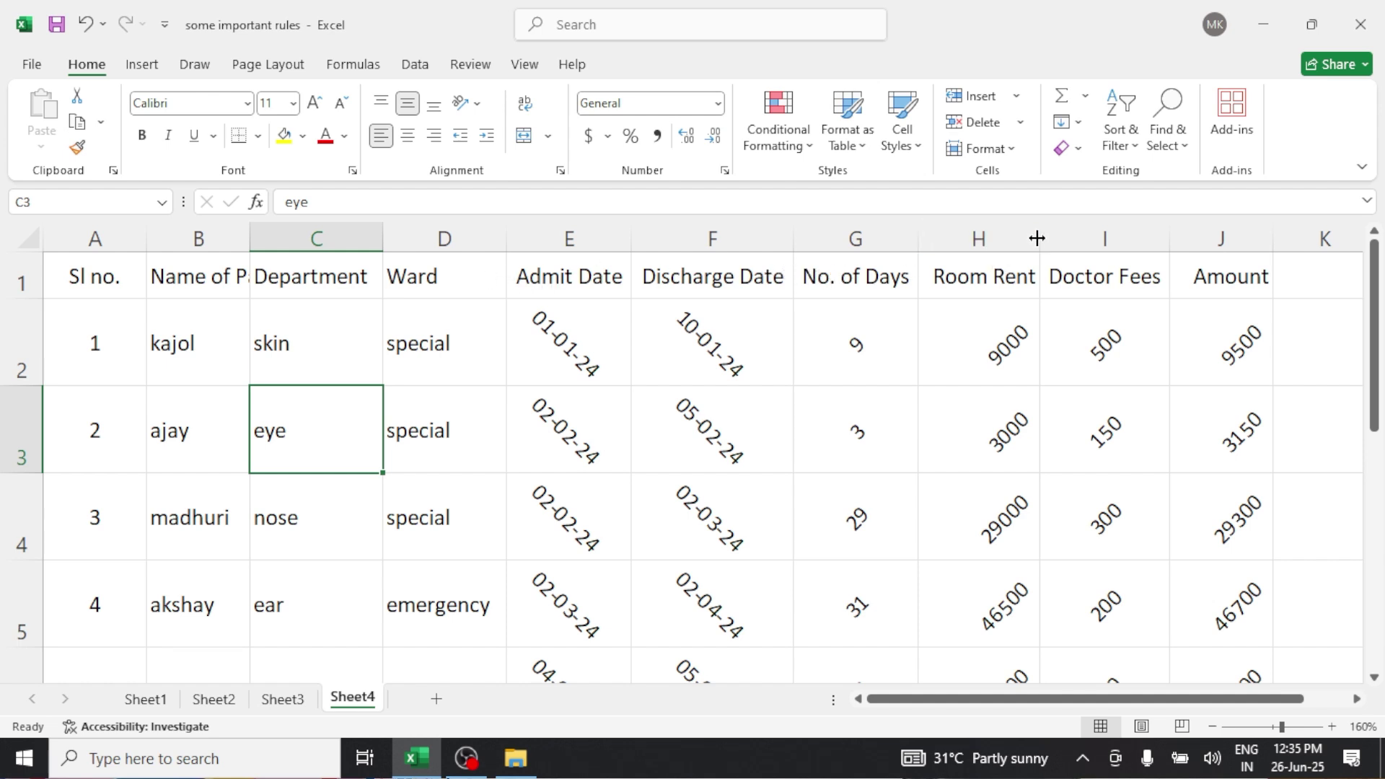
Step: Narrow columns H, I, G, F and E until their headings in row 1 no longer fit on one line
{"action": "left_click_drag", "start_coordinate": [1037, 238], "coordinate": [996, 238]}
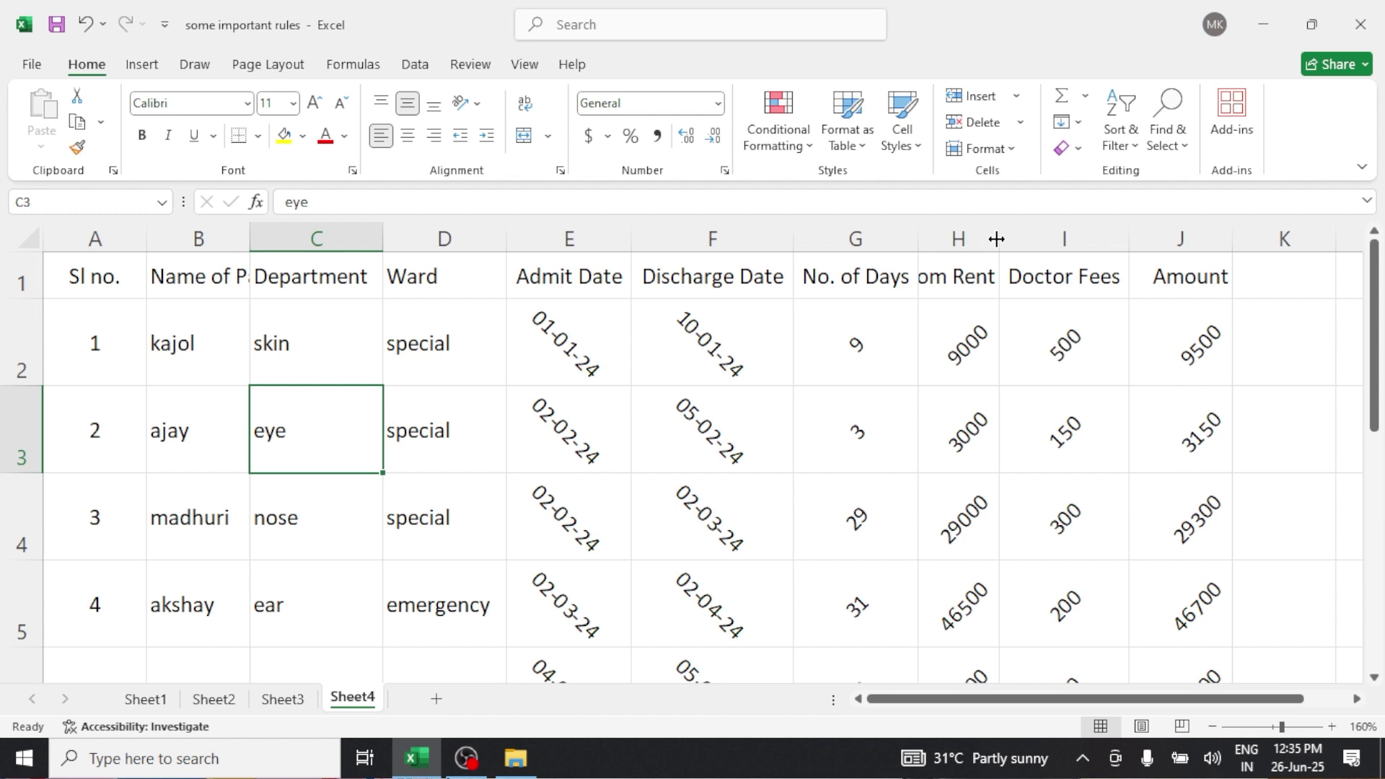
{"action": "left_click_drag", "start_coordinate": [1129, 238], "coordinate": [1074, 229]}
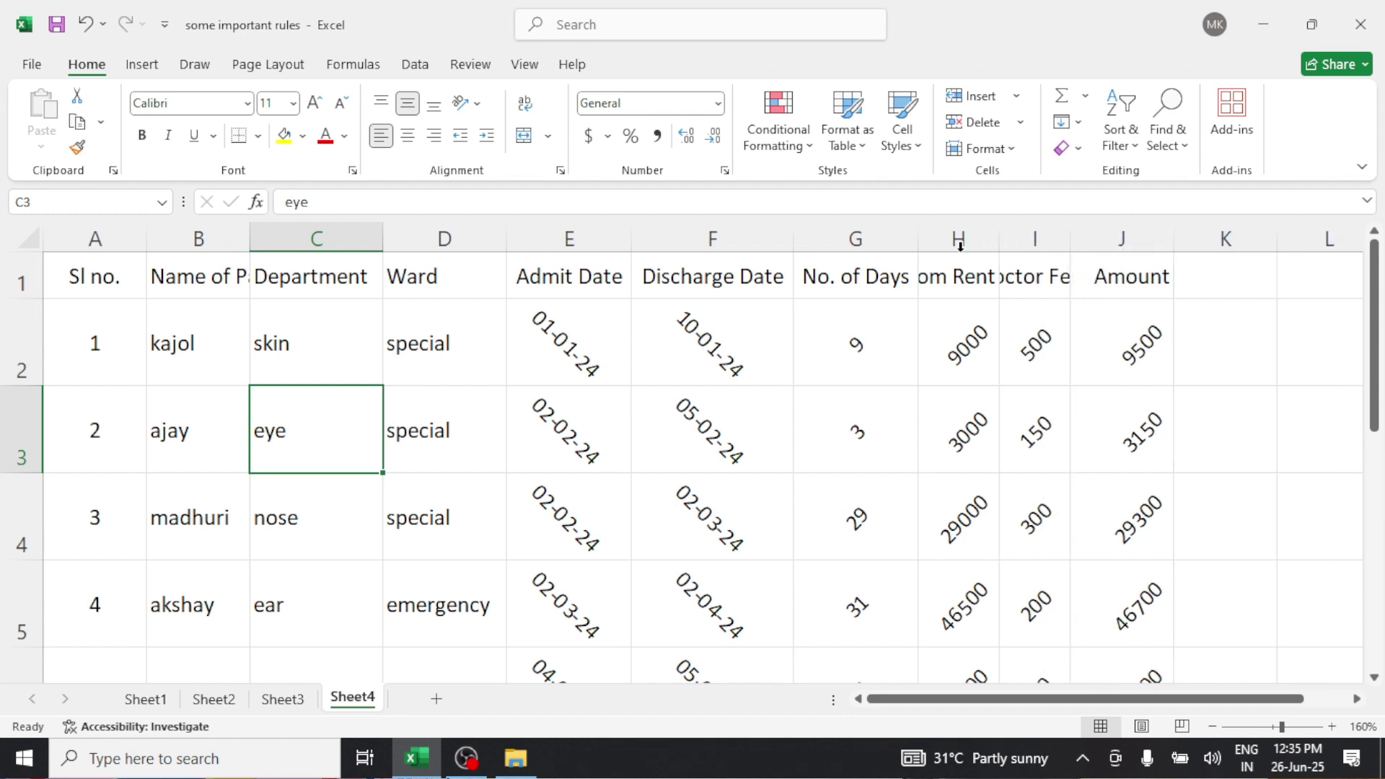
{"action": "left_click_drag", "start_coordinate": [919, 232], "coordinate": [866, 232]}
{"action": "left_click", "coordinate": [865, 232]}
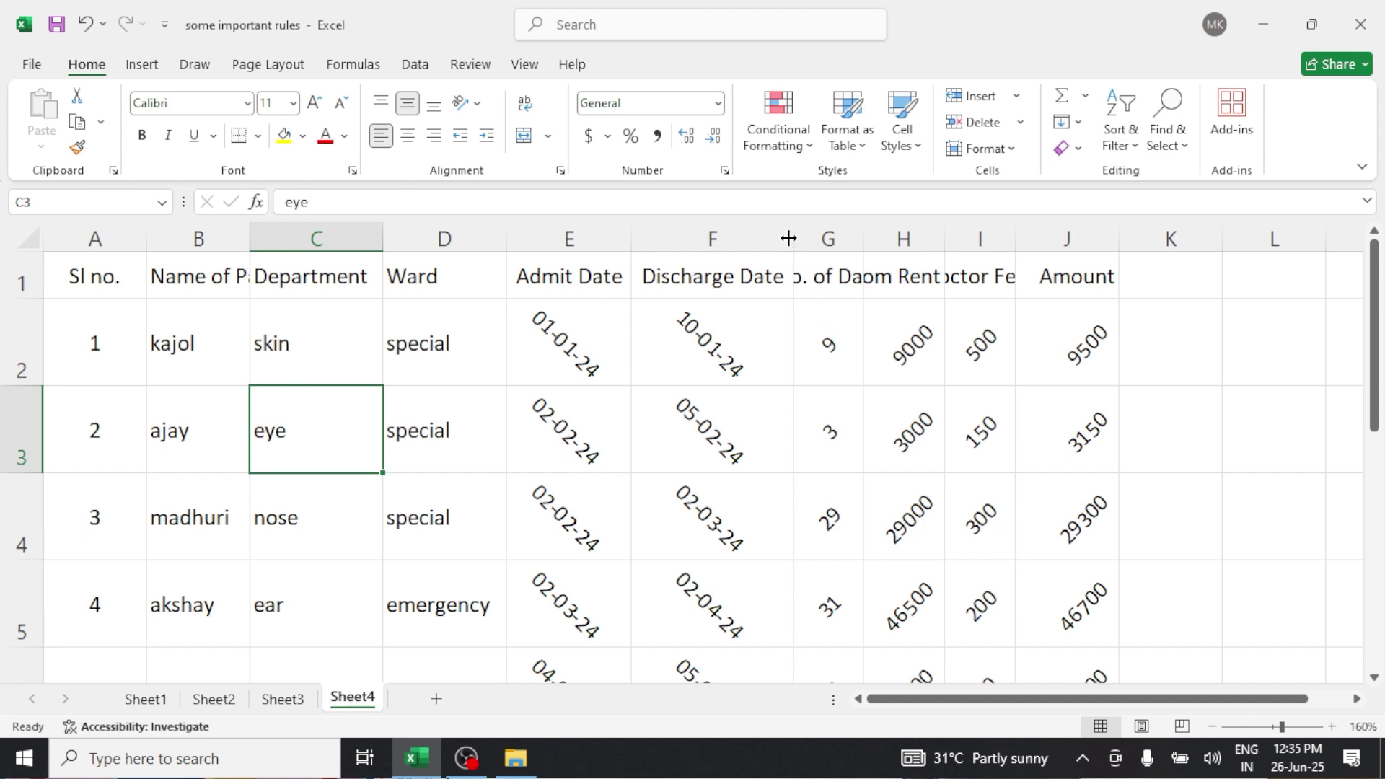
{"action": "left_click_drag", "start_coordinate": [789, 238], "coordinate": [751, 242]}
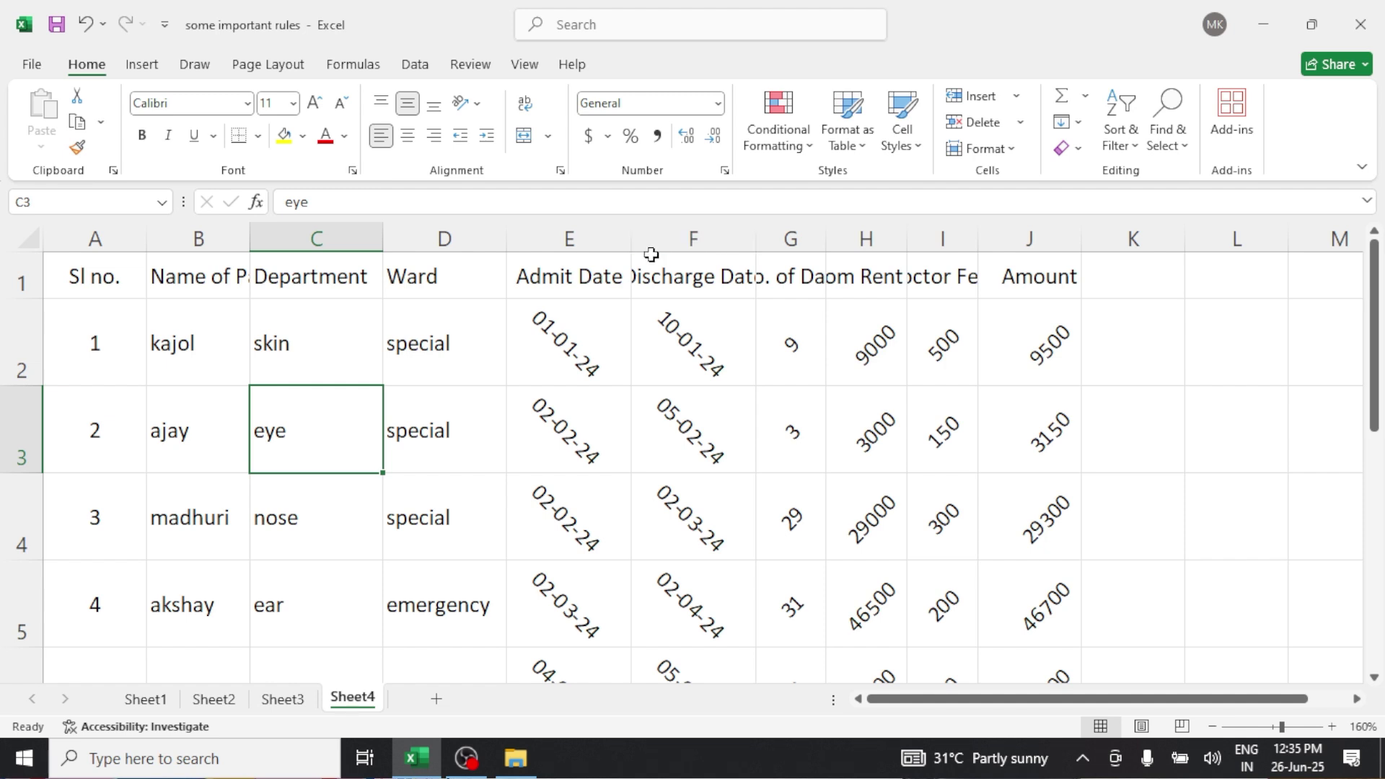
{"action": "left_click_drag", "start_coordinate": [631, 239], "coordinate": [609, 237]}
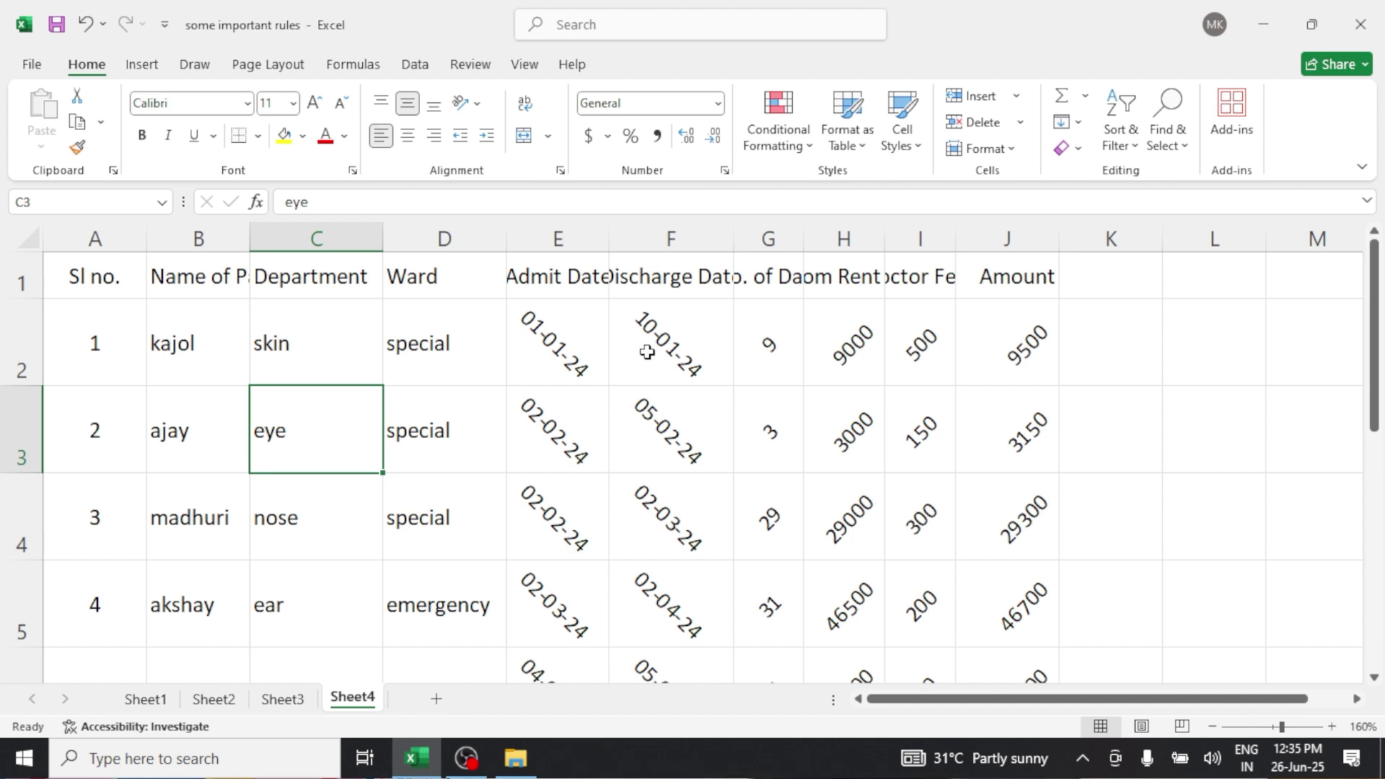
Step: Wrap the text of the table headings in A1:J1 and autofit the height of row 1
{"action": "left_click_drag", "start_coordinate": [130, 280], "coordinate": [989, 244]}
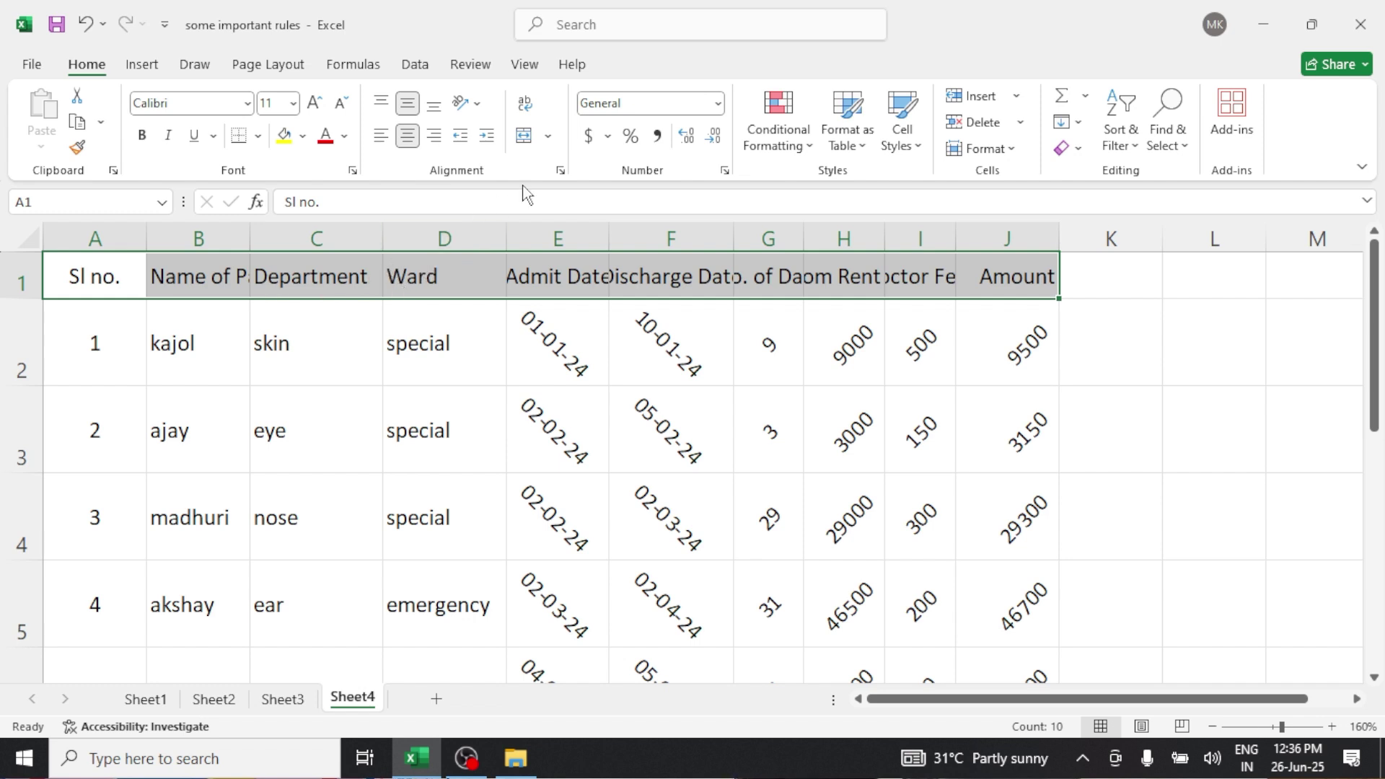
{"action": "left_click", "coordinate": [532, 107]}
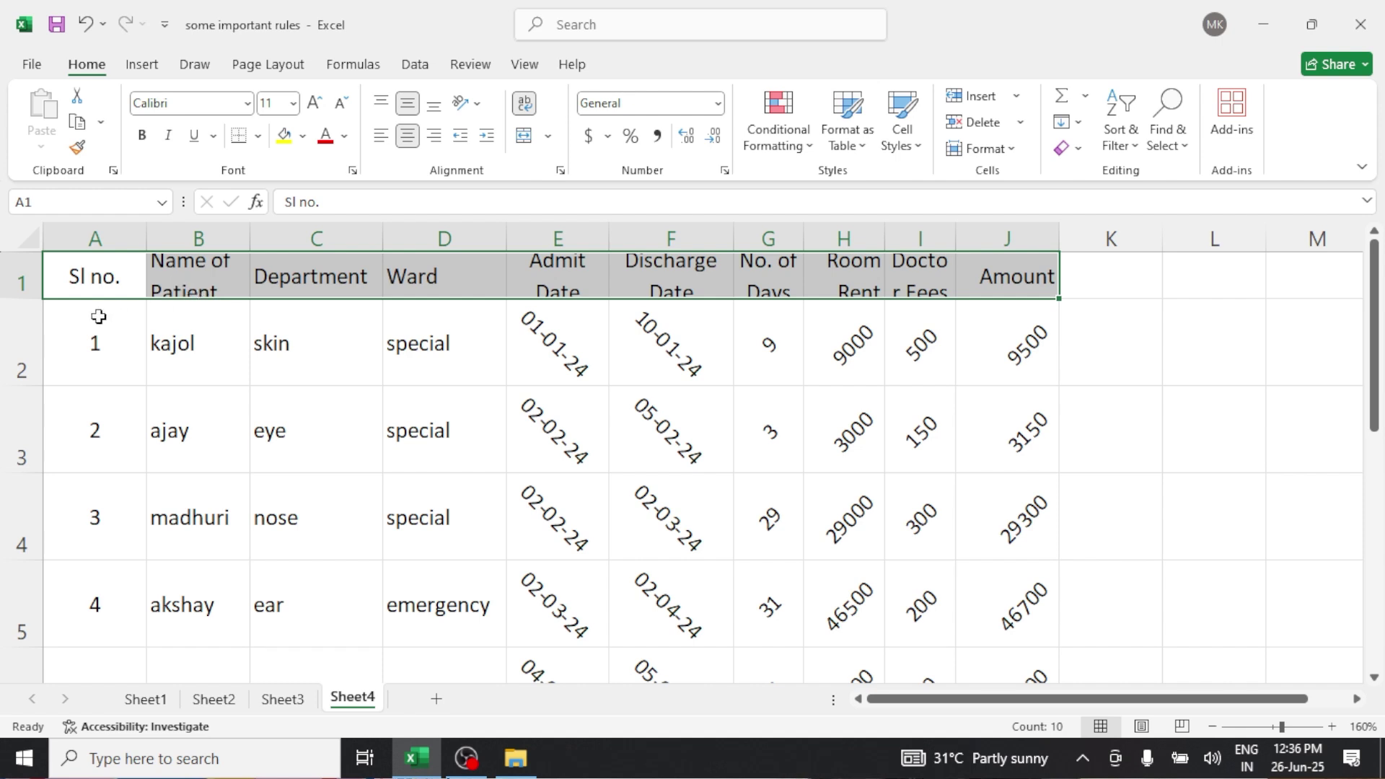
{"action": "left_click_drag", "start_coordinate": [41, 301], "coordinate": [39, 324]}
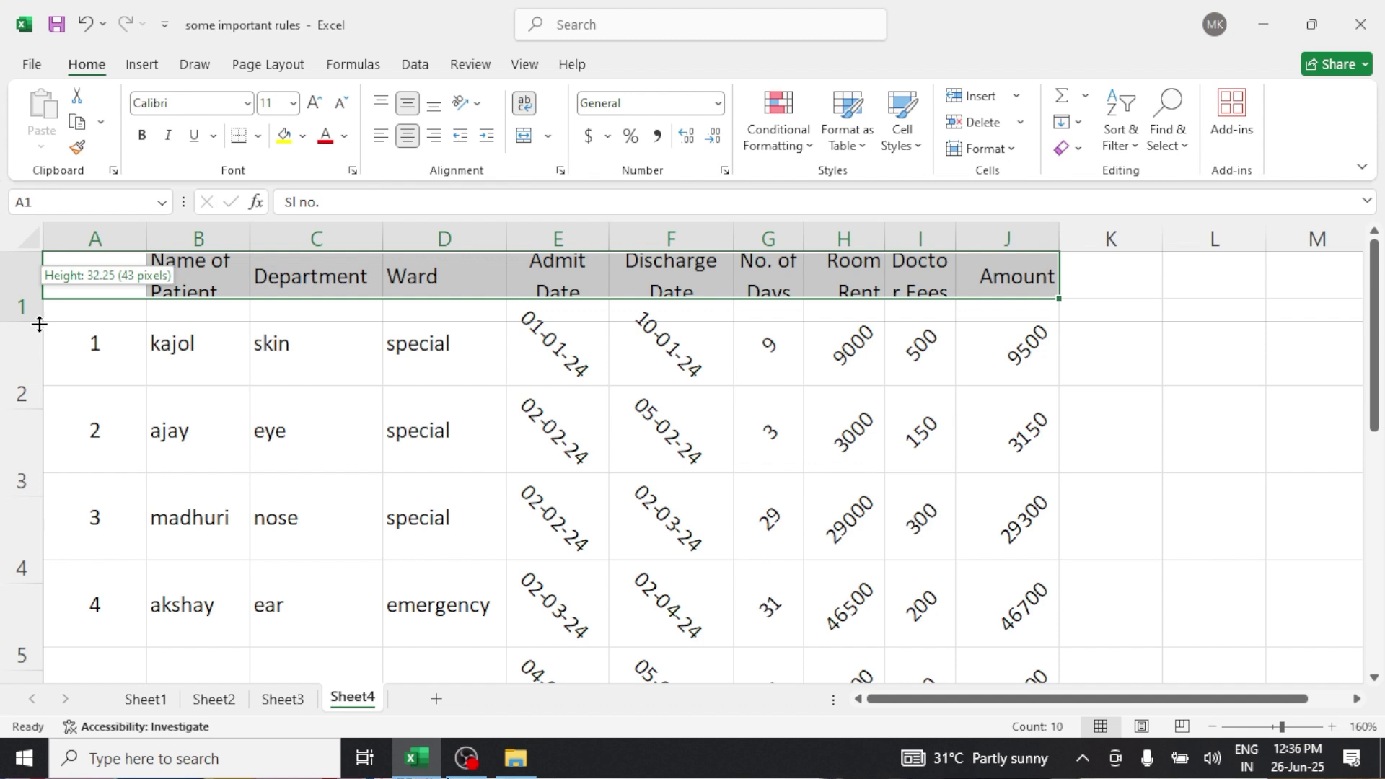
{"action": "mouse_move", "coordinate": [39, 325]}
{"action": "left_mouse_down"}
{"action": "mouse_move", "coordinate": [42, 344]}
{"action": "mouse_move", "coordinate": [37, 286]}
{"action": "mouse_move", "coordinate": [36, 297]}
{"action": "left_mouse_up"}
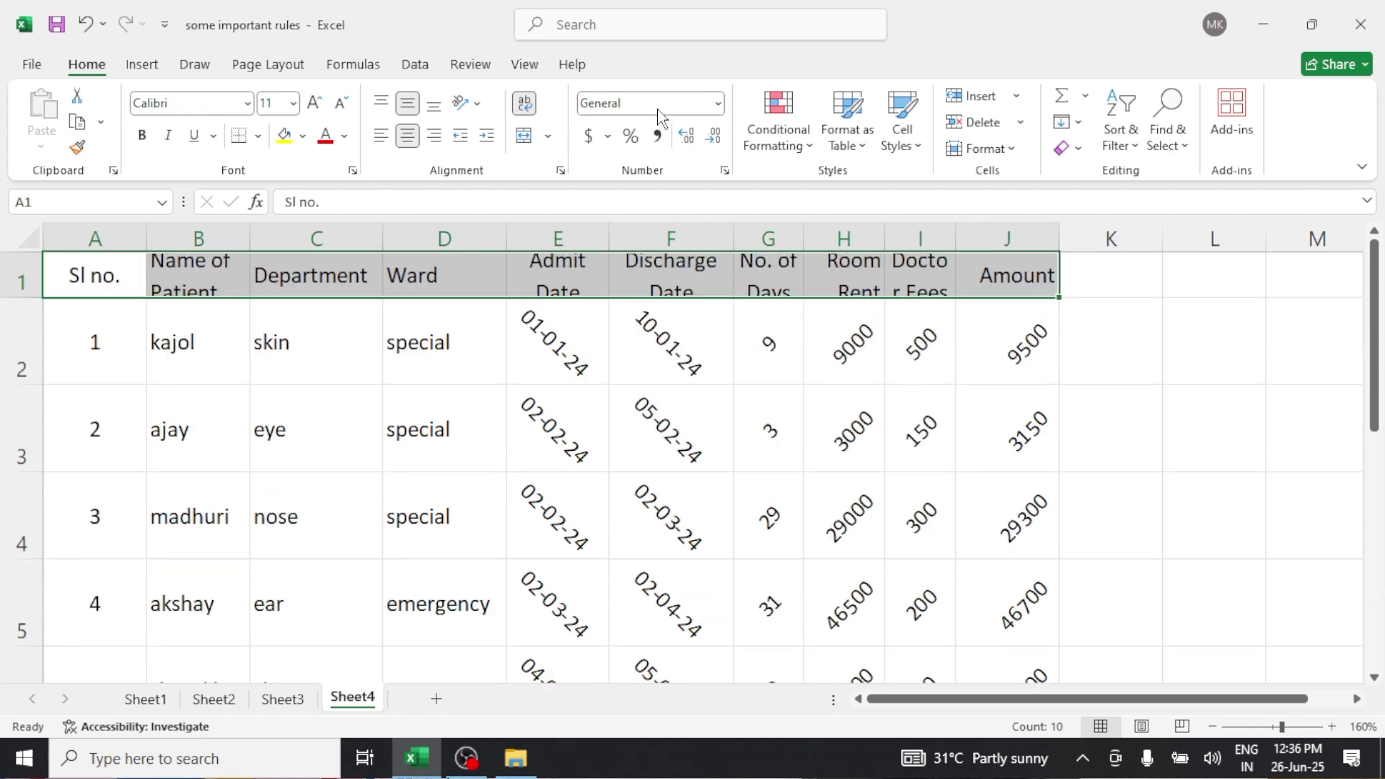
{"action": "left_click", "coordinate": [1012, 153]}
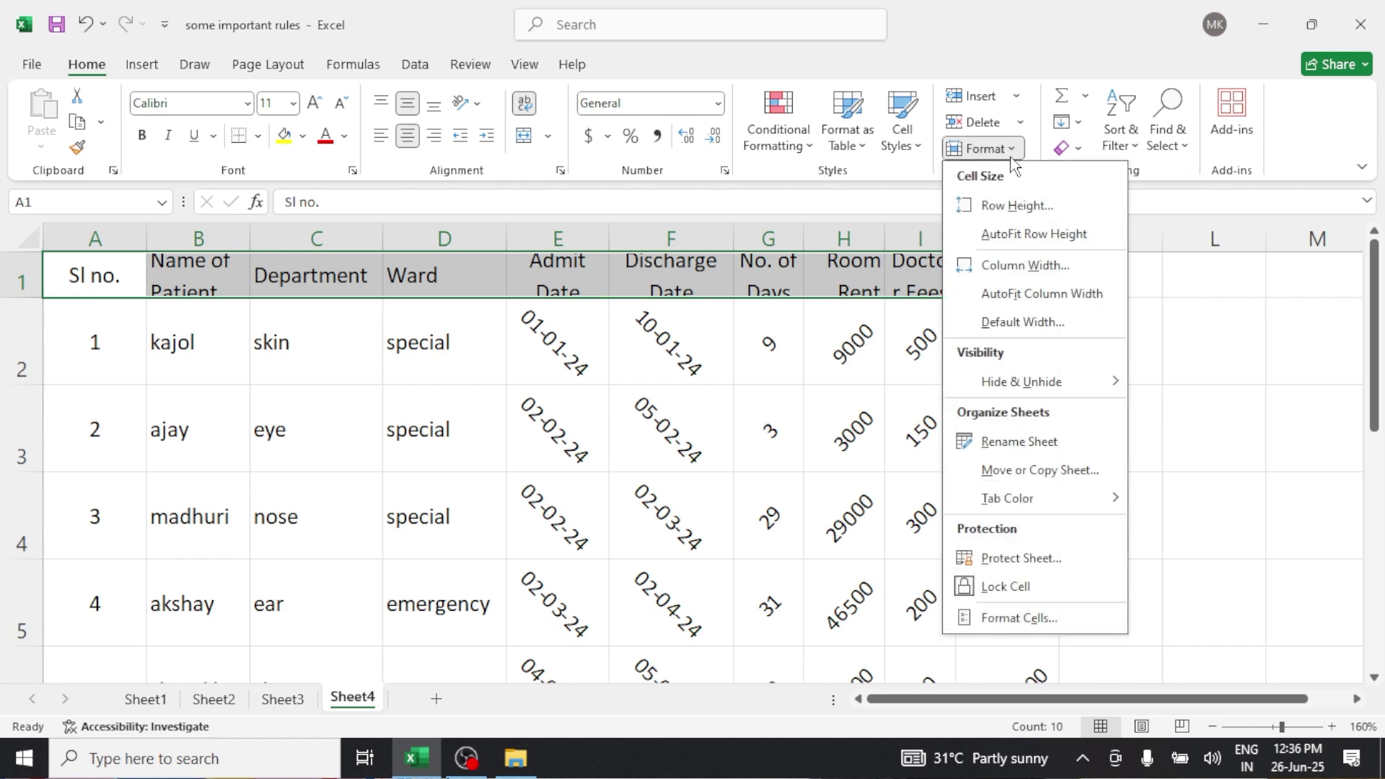
{"action": "left_click", "coordinate": [1035, 236]}
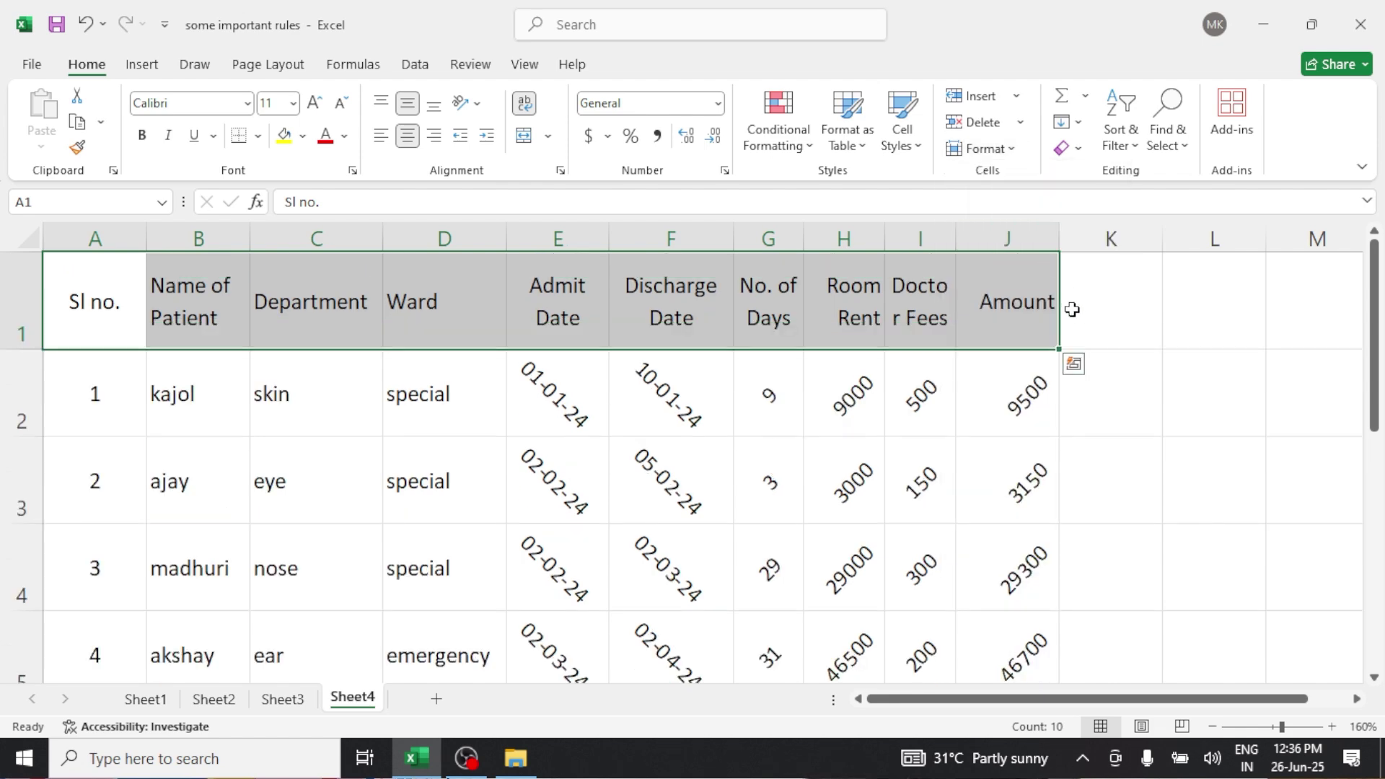
{"action": "left_click", "coordinate": [1111, 327]}
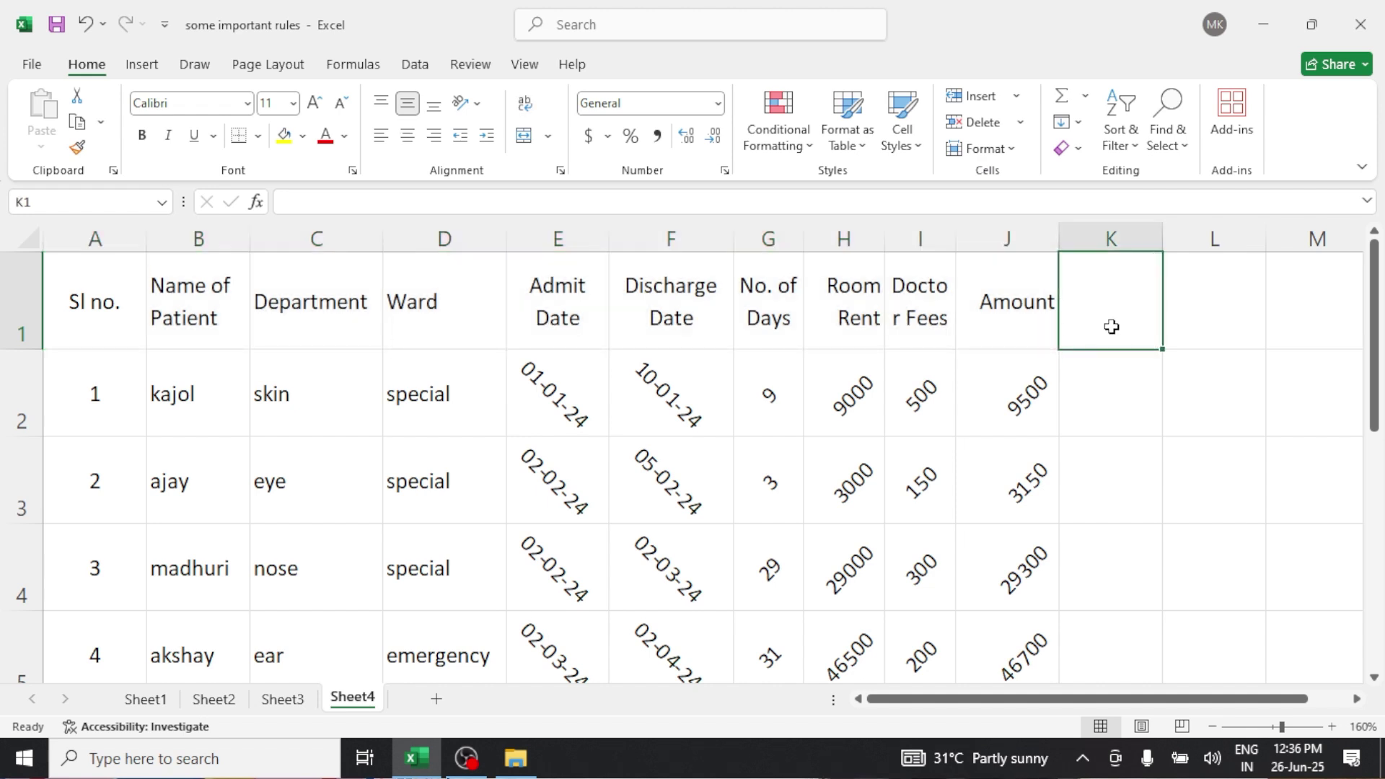
Step: Merge and centre the empty cells E21:F21 below the patient table
{"action": "scroll", "coordinate": [1120, 404], "scroll_direction": "down", "scroll_amount": 5}
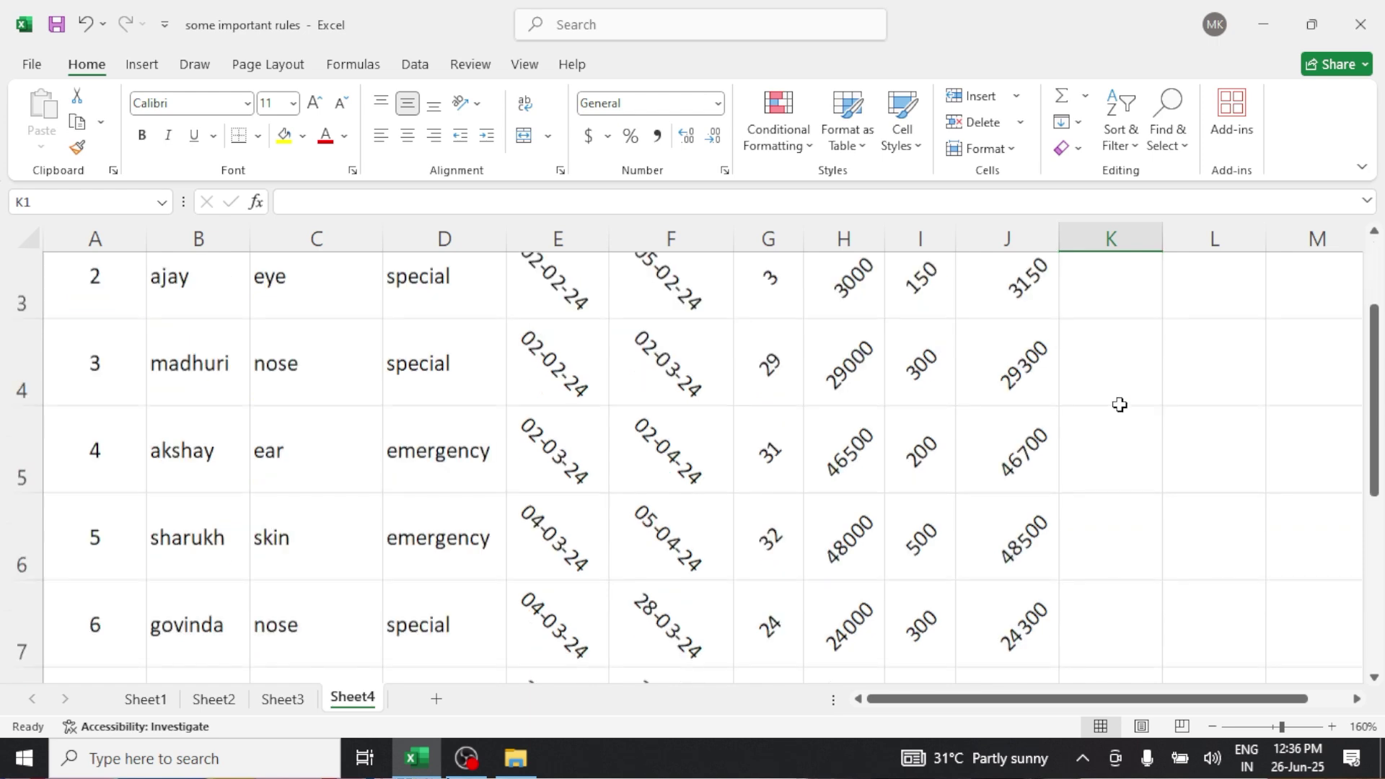
{"action": "scroll", "coordinate": [1120, 410], "scroll_direction": "down", "scroll_amount": 1}
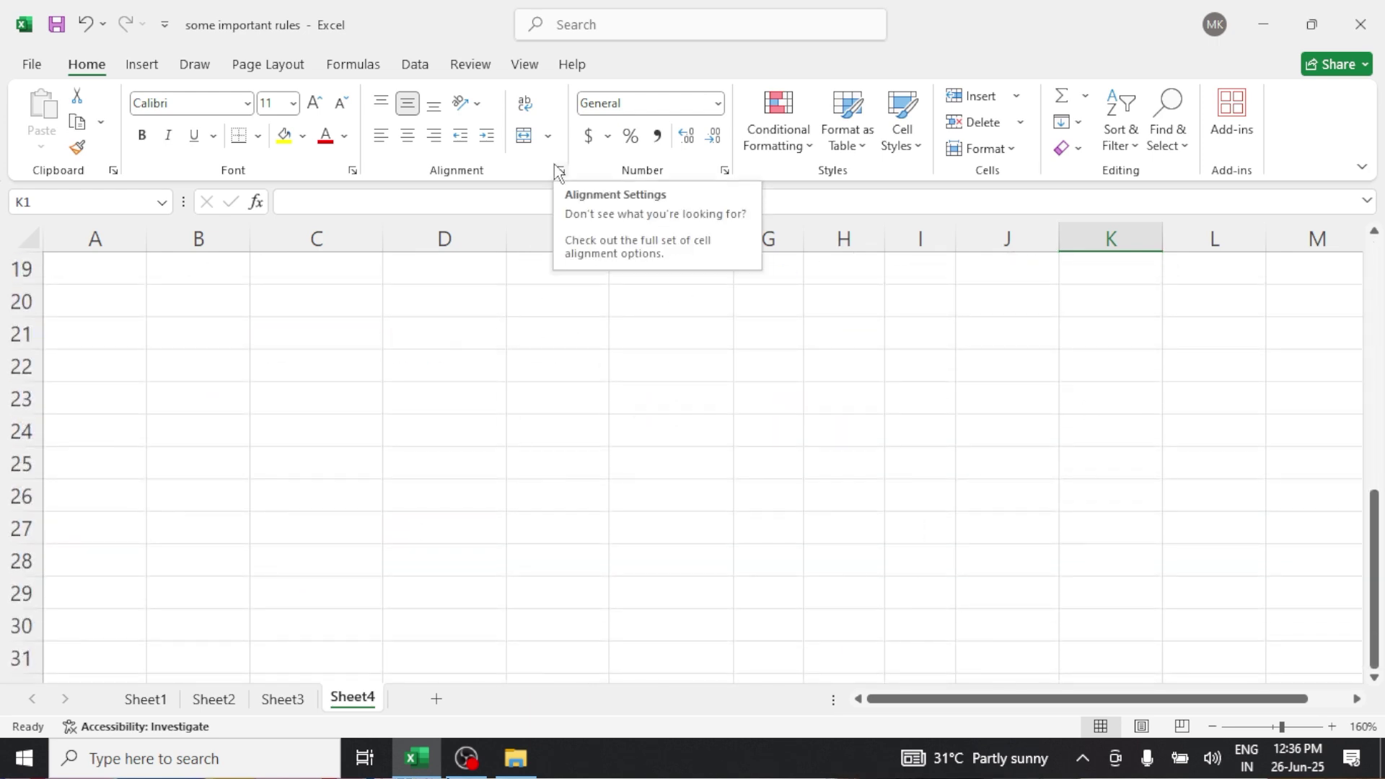
{"action": "left_click", "coordinate": [563, 328]}
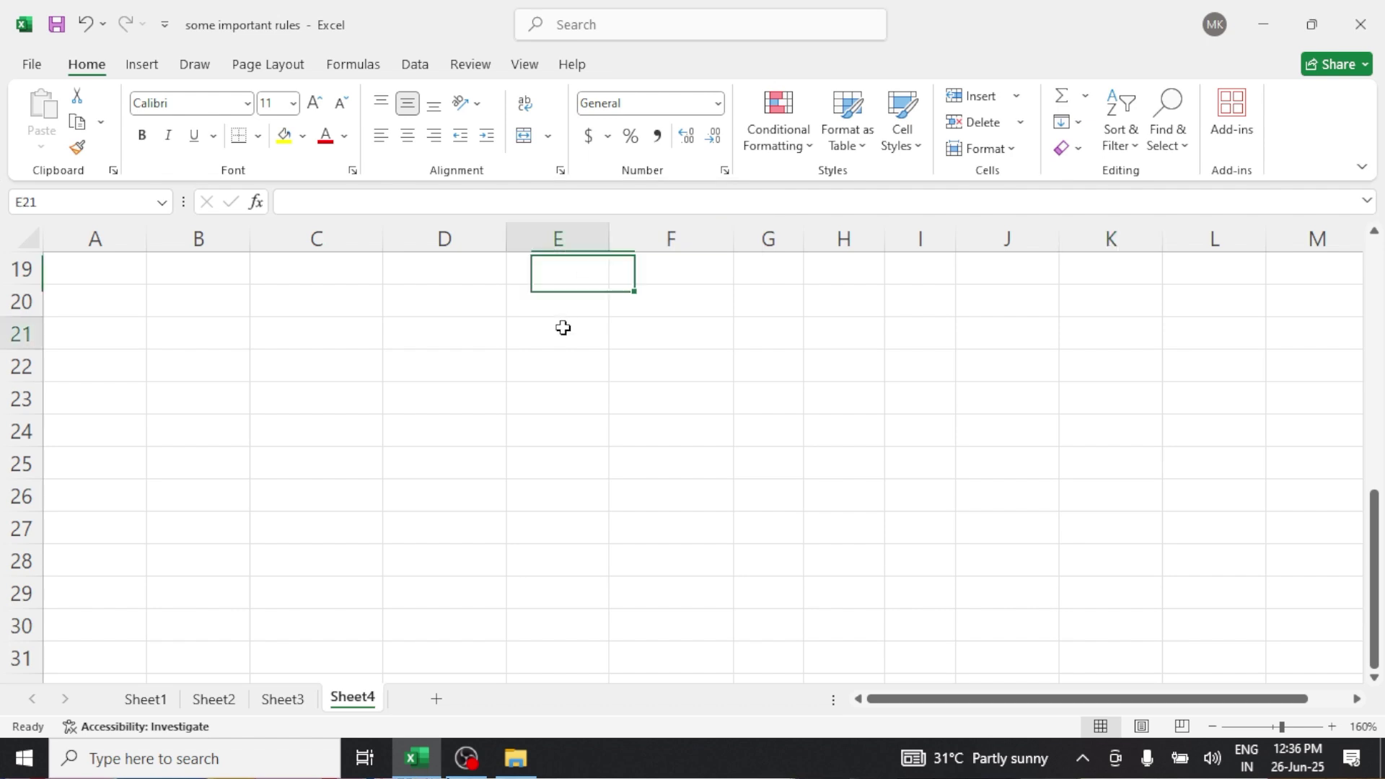
{"action": "left_click_drag", "start_coordinate": [563, 328], "coordinate": [648, 328]}
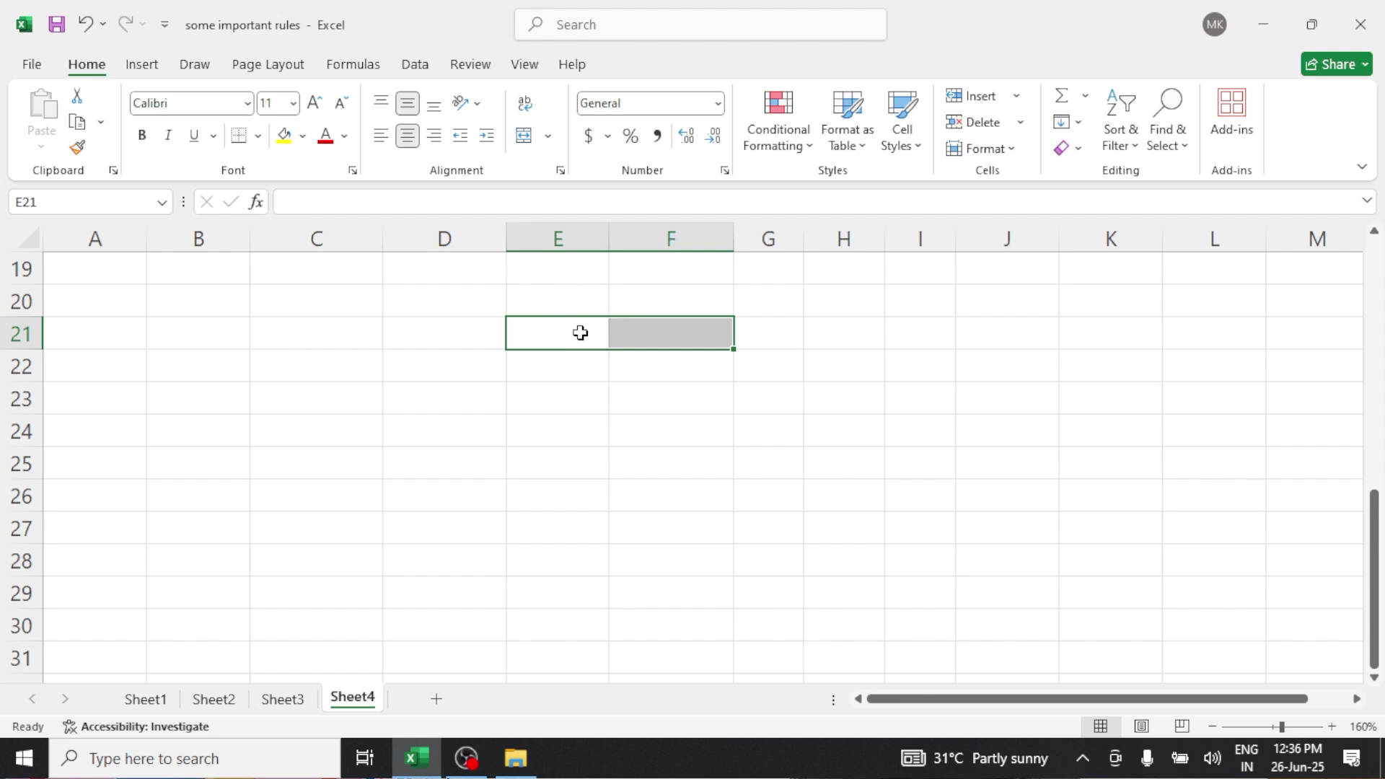
{"action": "left_click_drag", "start_coordinate": [581, 333], "coordinate": [675, 325]}
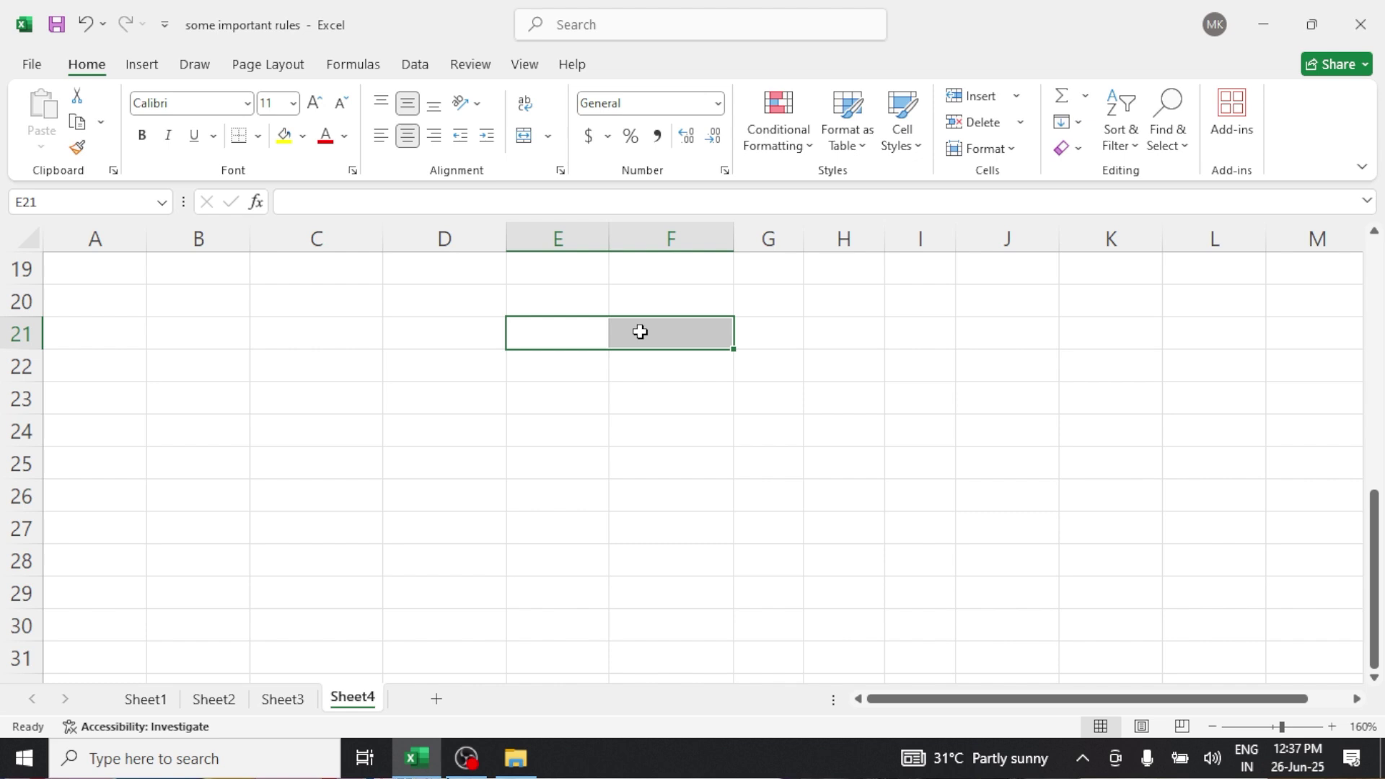
{"action": "left_click", "coordinate": [565, 341]}
{"action": "left_click", "coordinate": [636, 334]}
{"action": "left_click_drag", "start_coordinate": [550, 326], "coordinate": [638, 336]}
{"action": "left_click", "coordinate": [525, 137]}
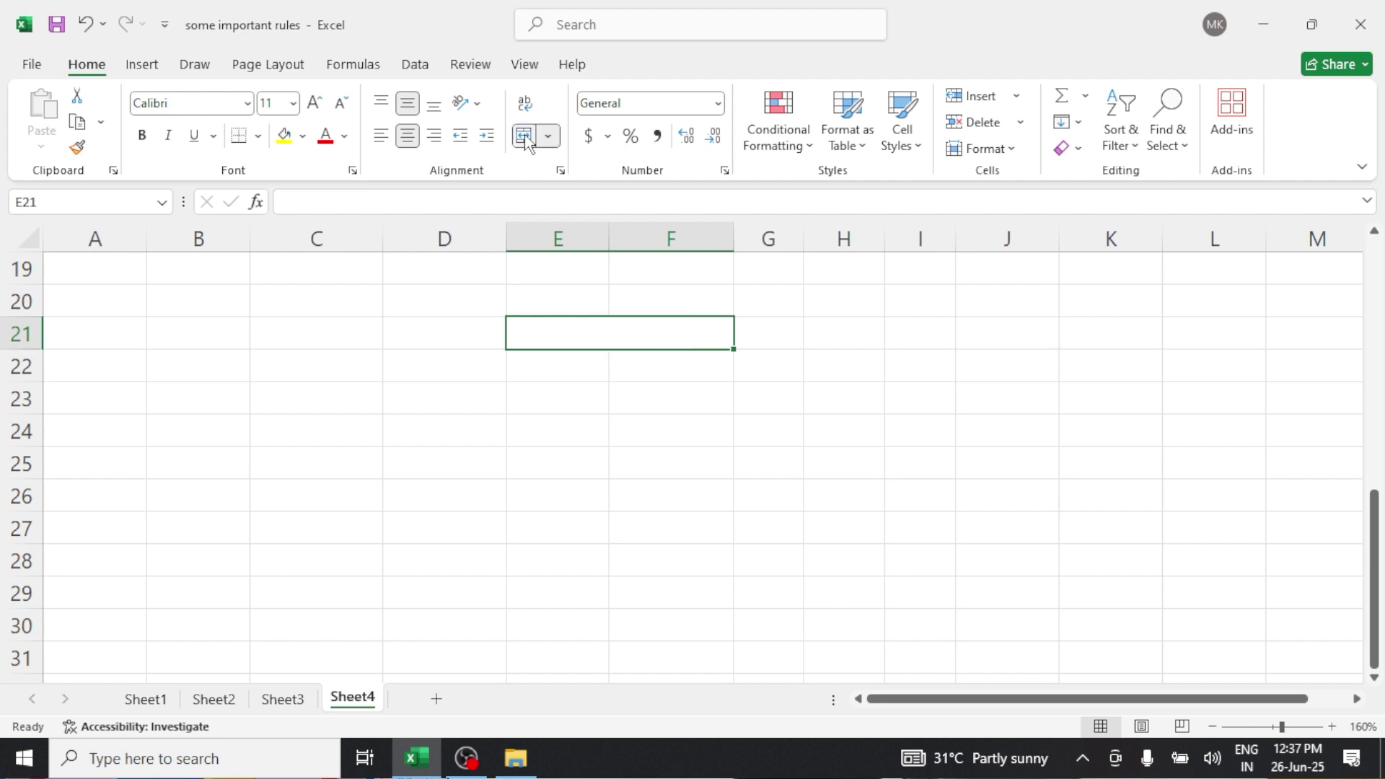
Step: Apply all borders to E21:F21
{"action": "left_click", "coordinate": [672, 366]}
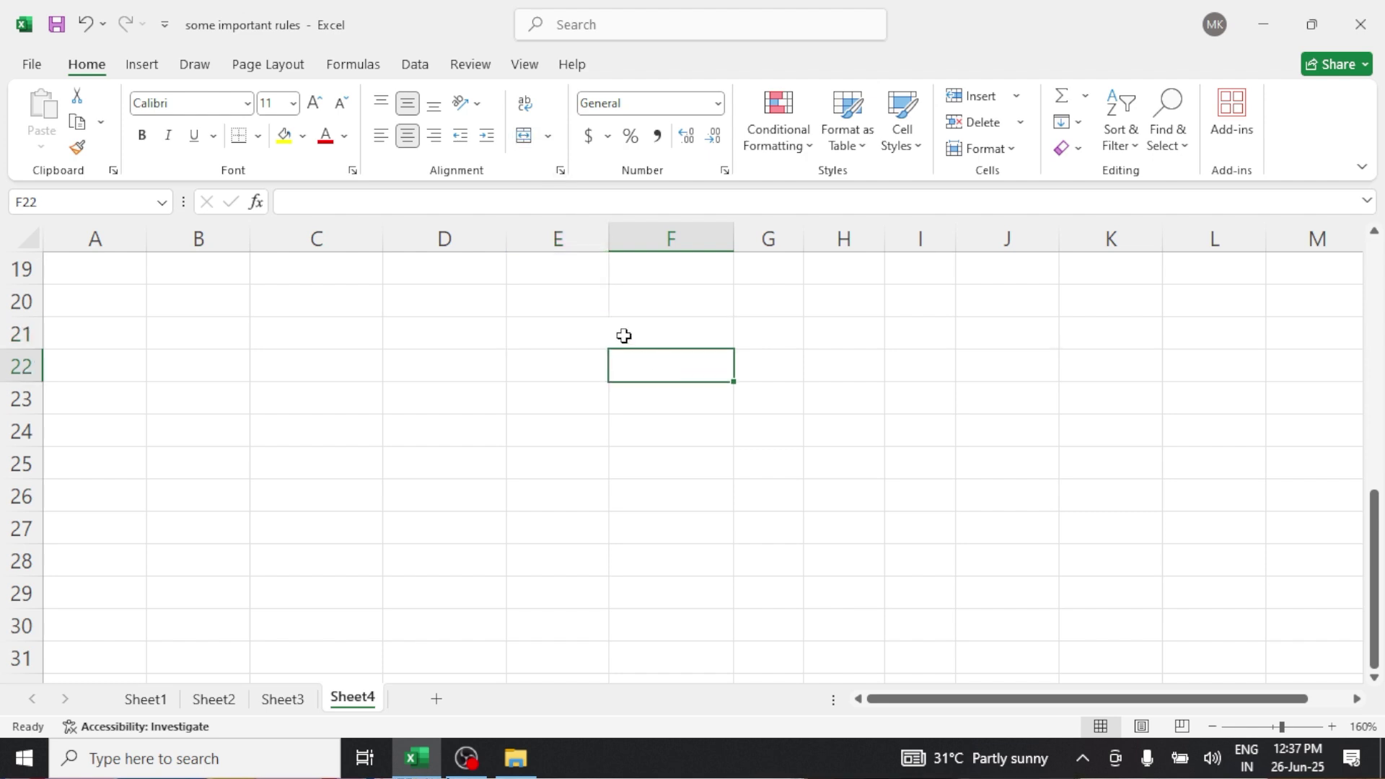
{"action": "left_click", "coordinate": [610, 322]}
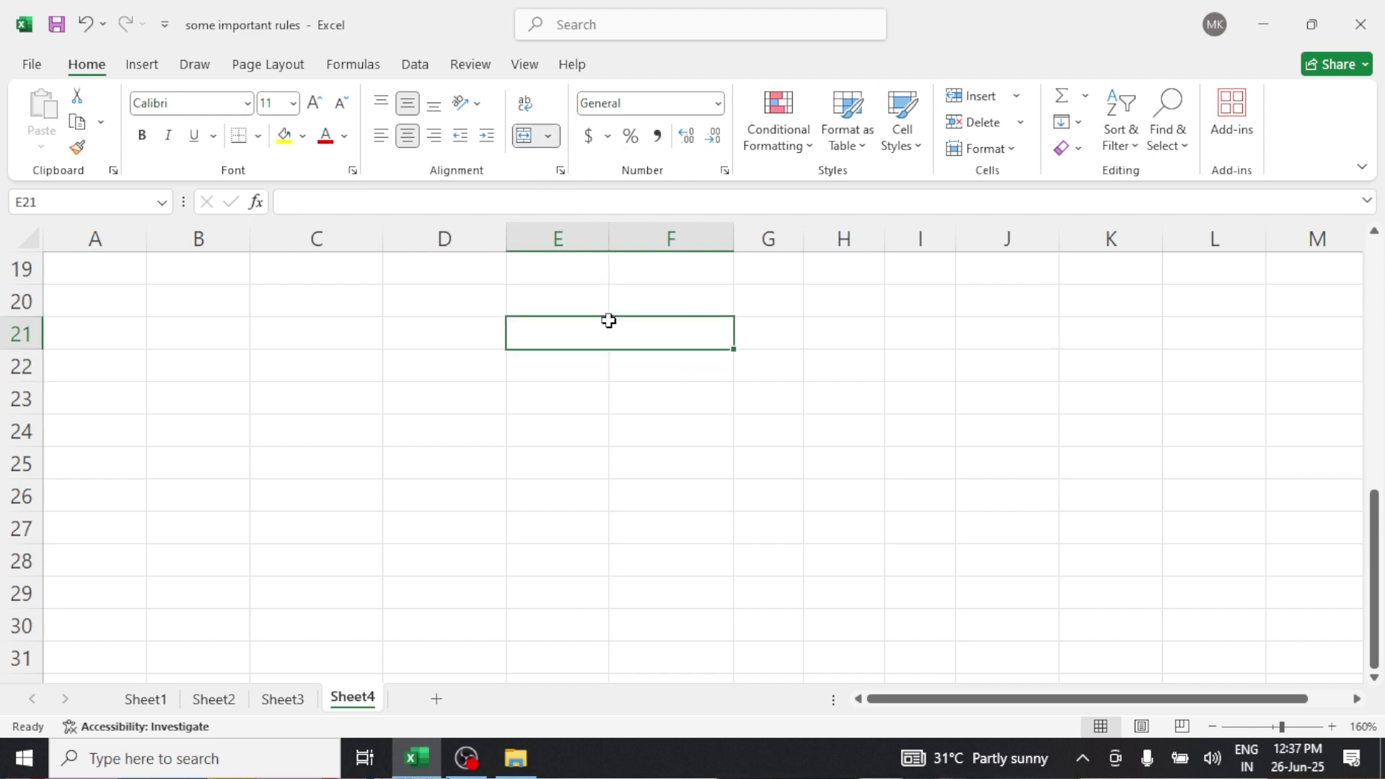
{"action": "left_click", "coordinate": [257, 136]}
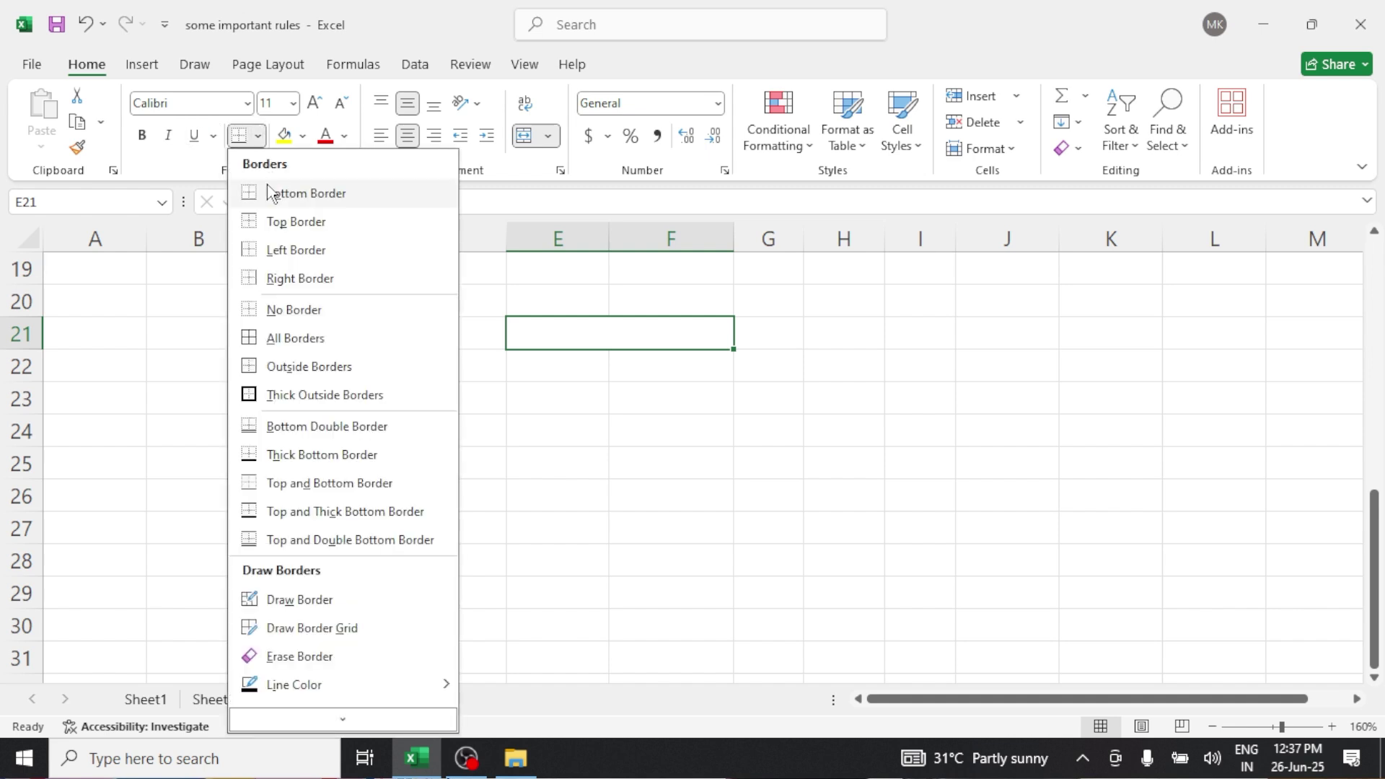
{"action": "left_click", "coordinate": [295, 339]}
{"action": "left_click", "coordinate": [646, 400]}
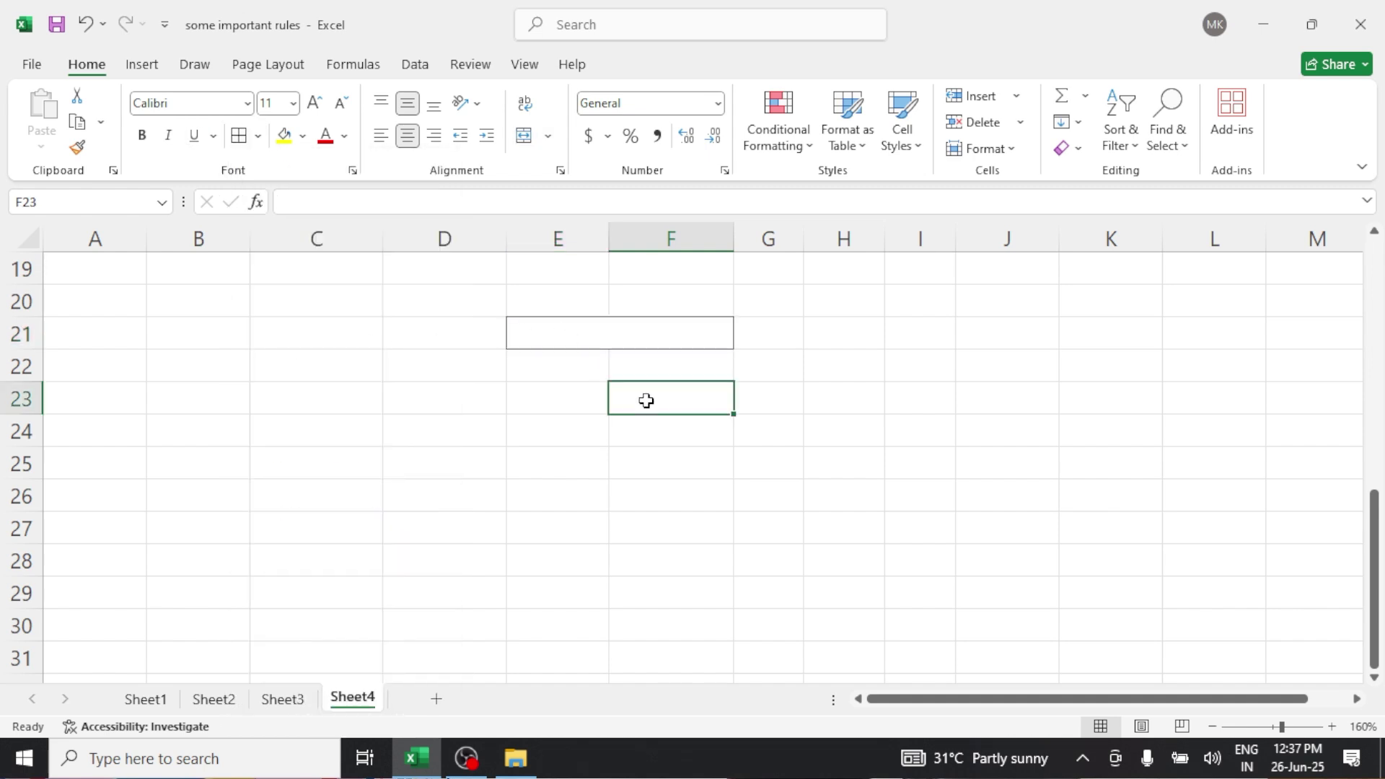
{"action": "left_click", "coordinate": [579, 331]}
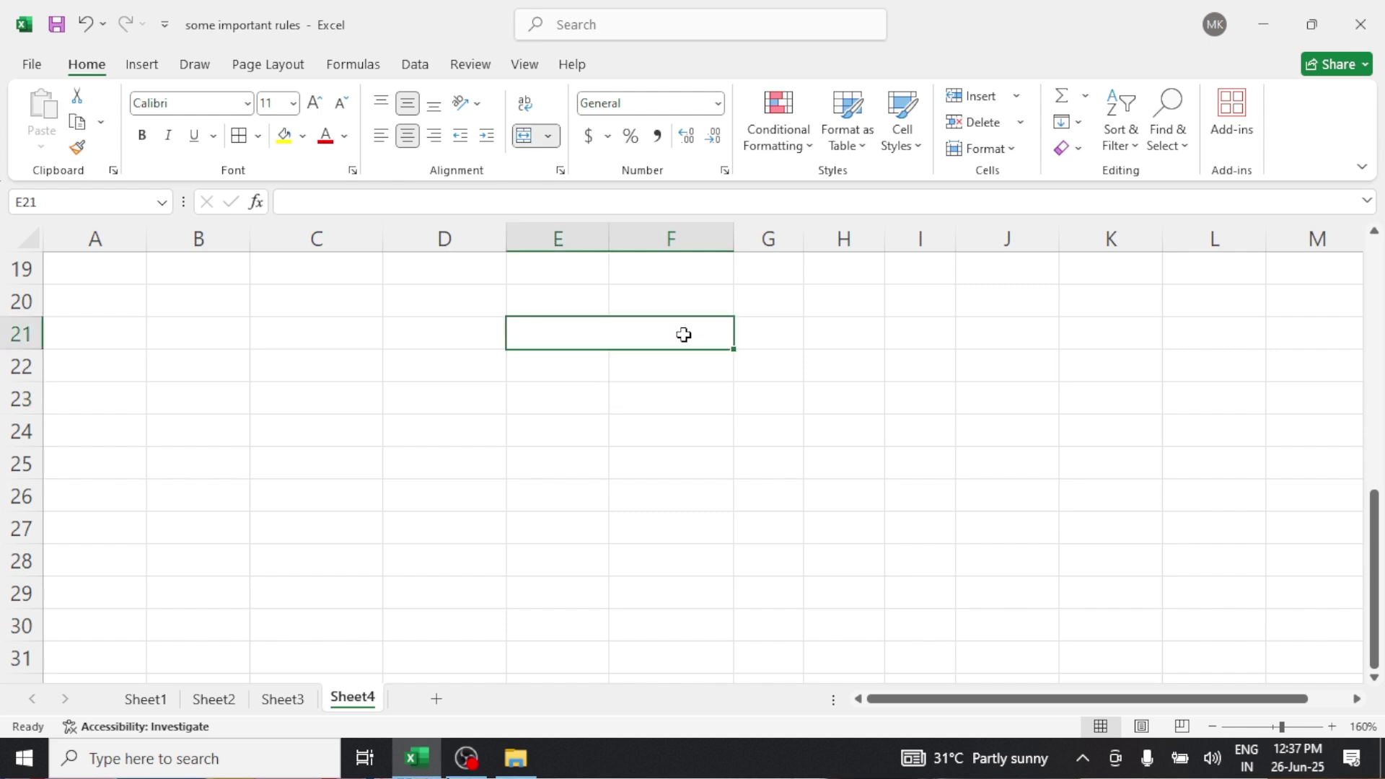
Step: Unmerge E21:F21 back into two separate cells and select each one to check
{"action": "left_click", "coordinate": [697, 410]}
{"action": "left_click", "coordinate": [605, 328]}
{"action": "left_click", "coordinate": [516, 133]}
{"action": "left_click", "coordinate": [658, 431]}
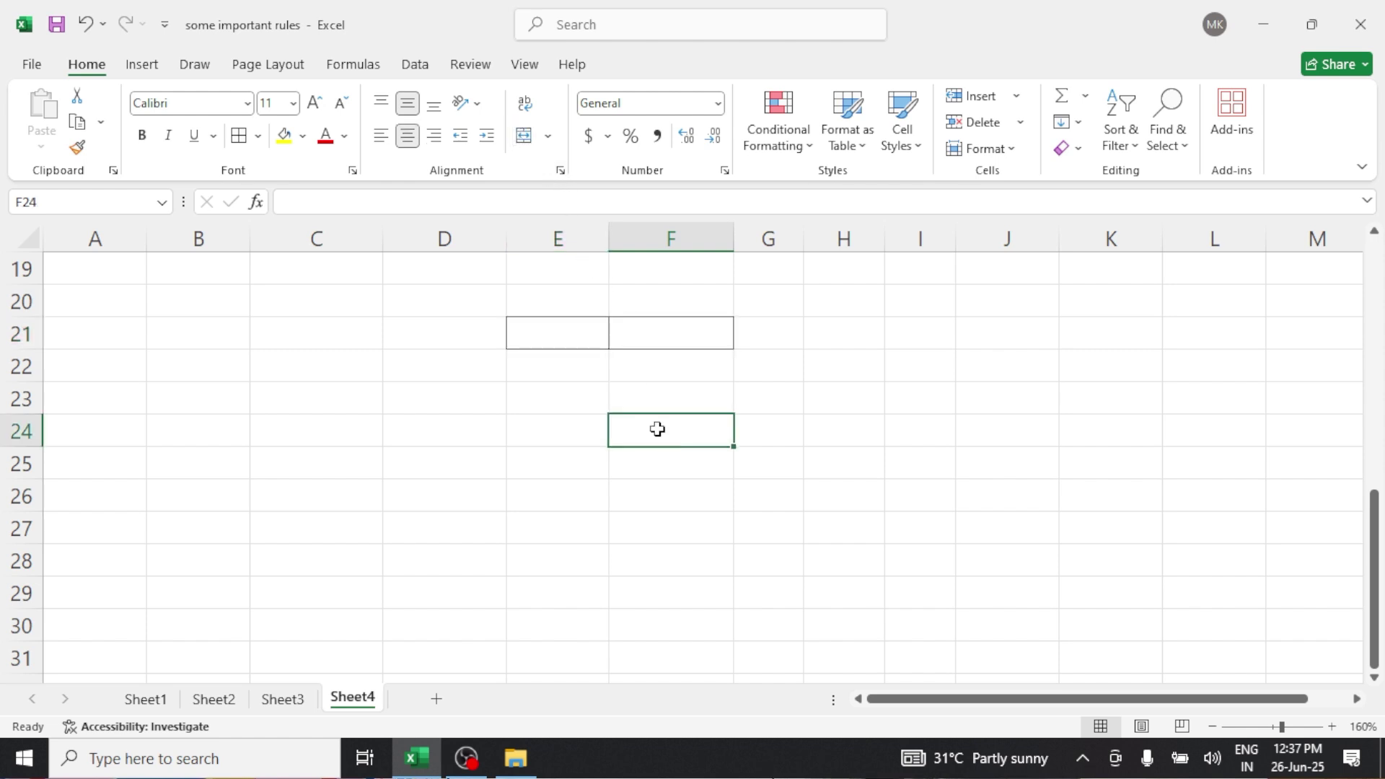
{"action": "left_click", "coordinate": [590, 330]}
{"action": "left_click", "coordinate": [639, 326]}
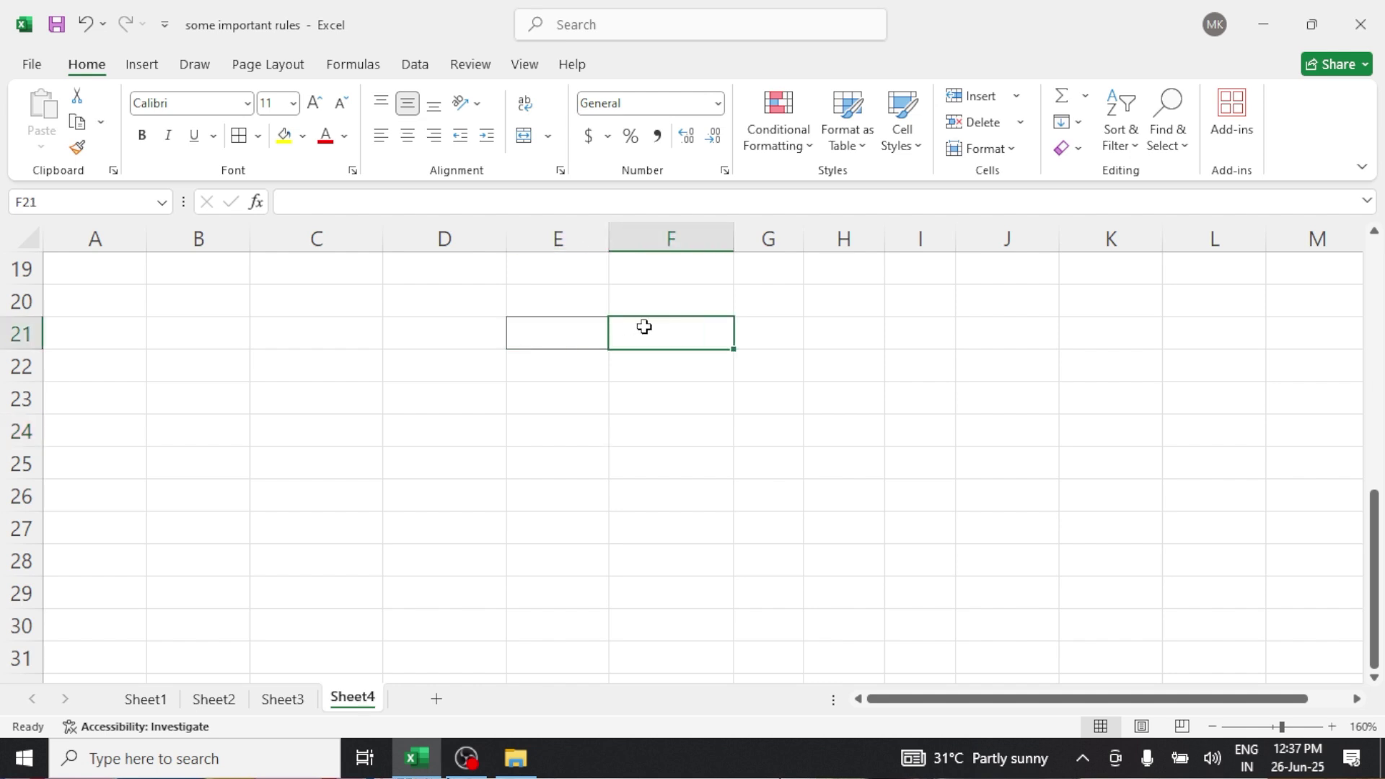
Step: Merge and centre E21:F21 again, view the other merge options and unmerge the cells
{"action": "left_click_drag", "start_coordinate": [581, 334], "coordinate": [631, 334]}
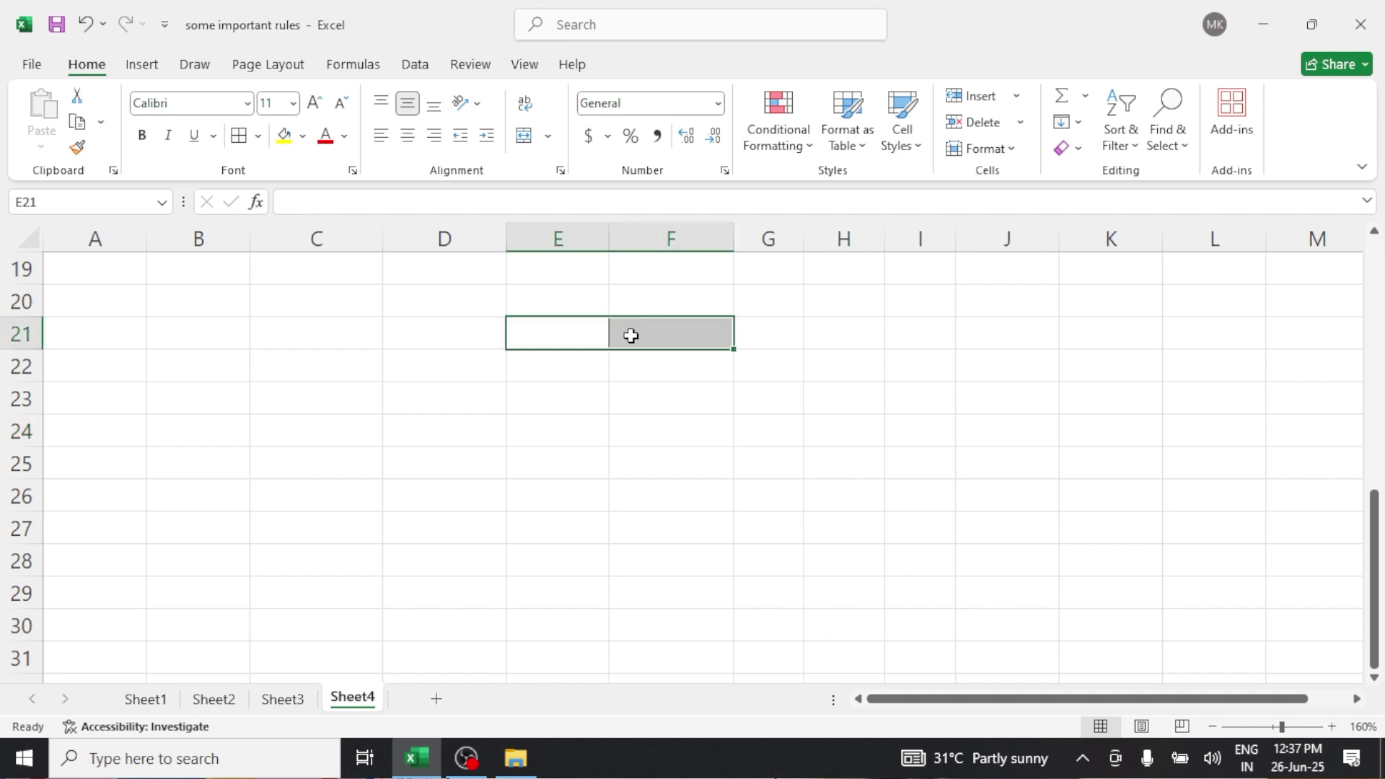
{"action": "left_click", "coordinate": [549, 138]}
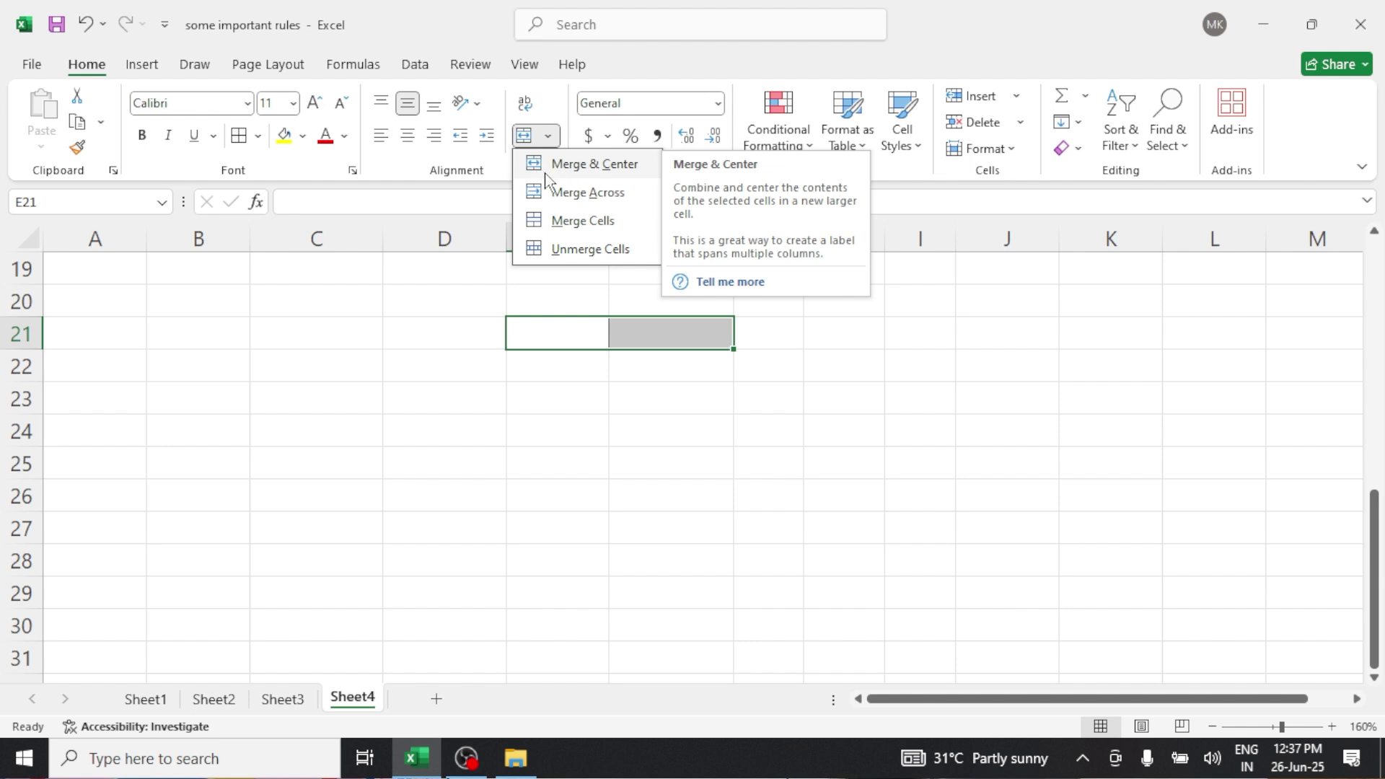
{"action": "left_click", "coordinate": [577, 168]}
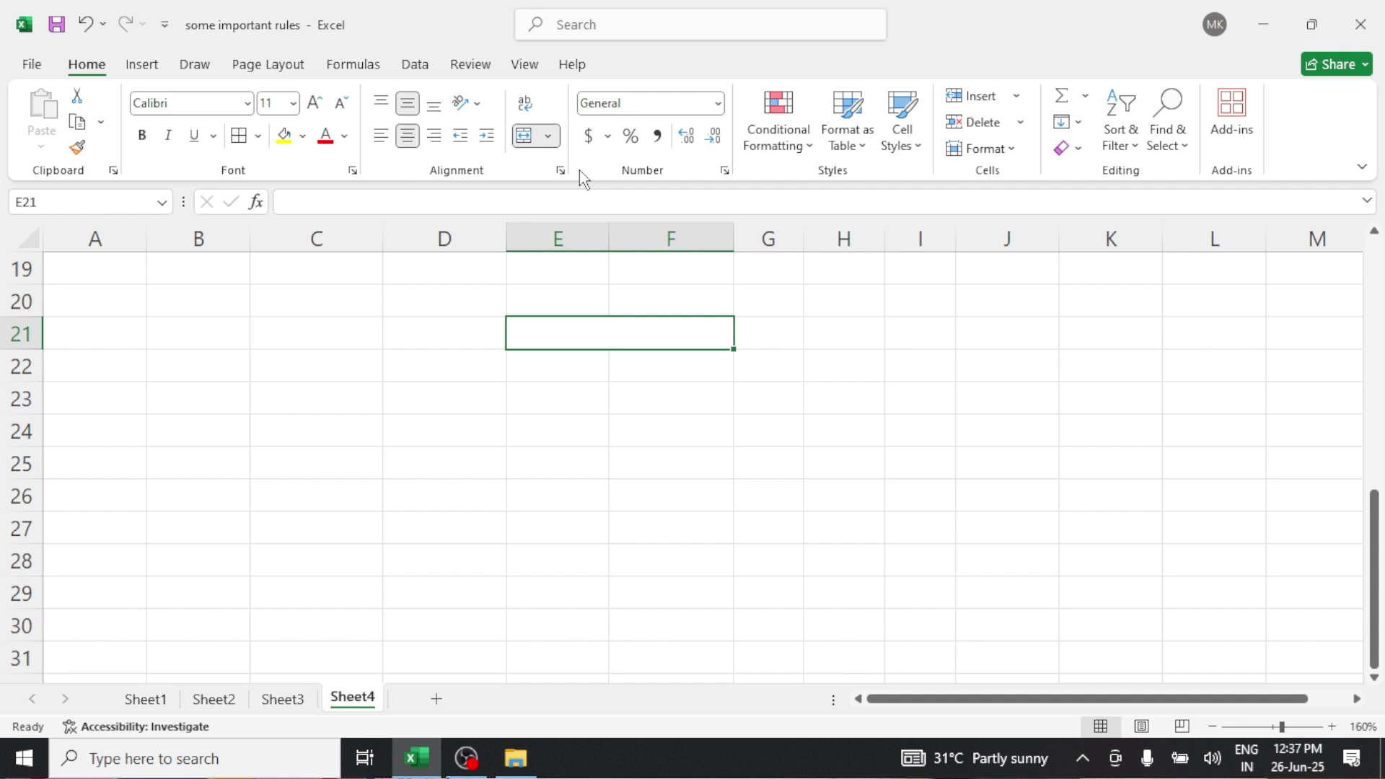
{"action": "left_click", "coordinate": [551, 137]}
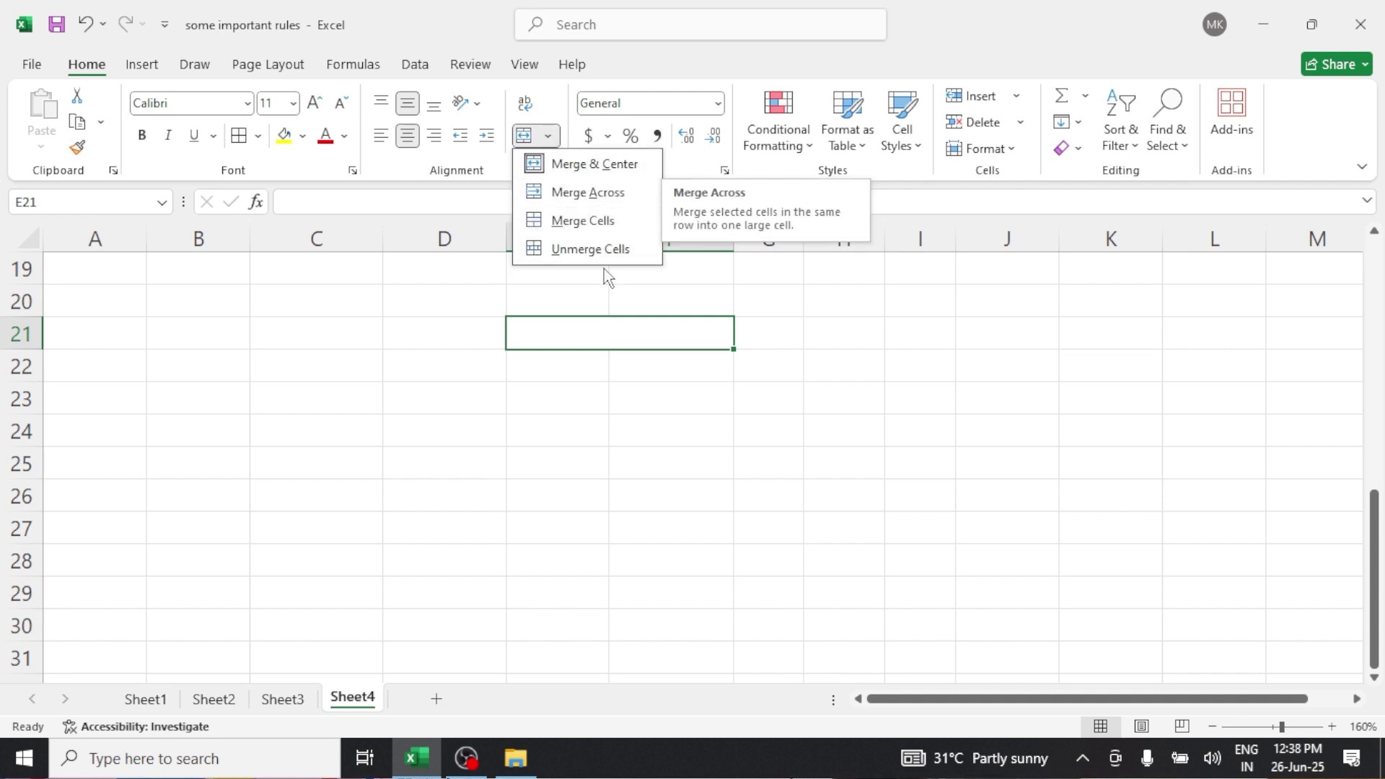
{"action": "left_click", "coordinate": [612, 333]}
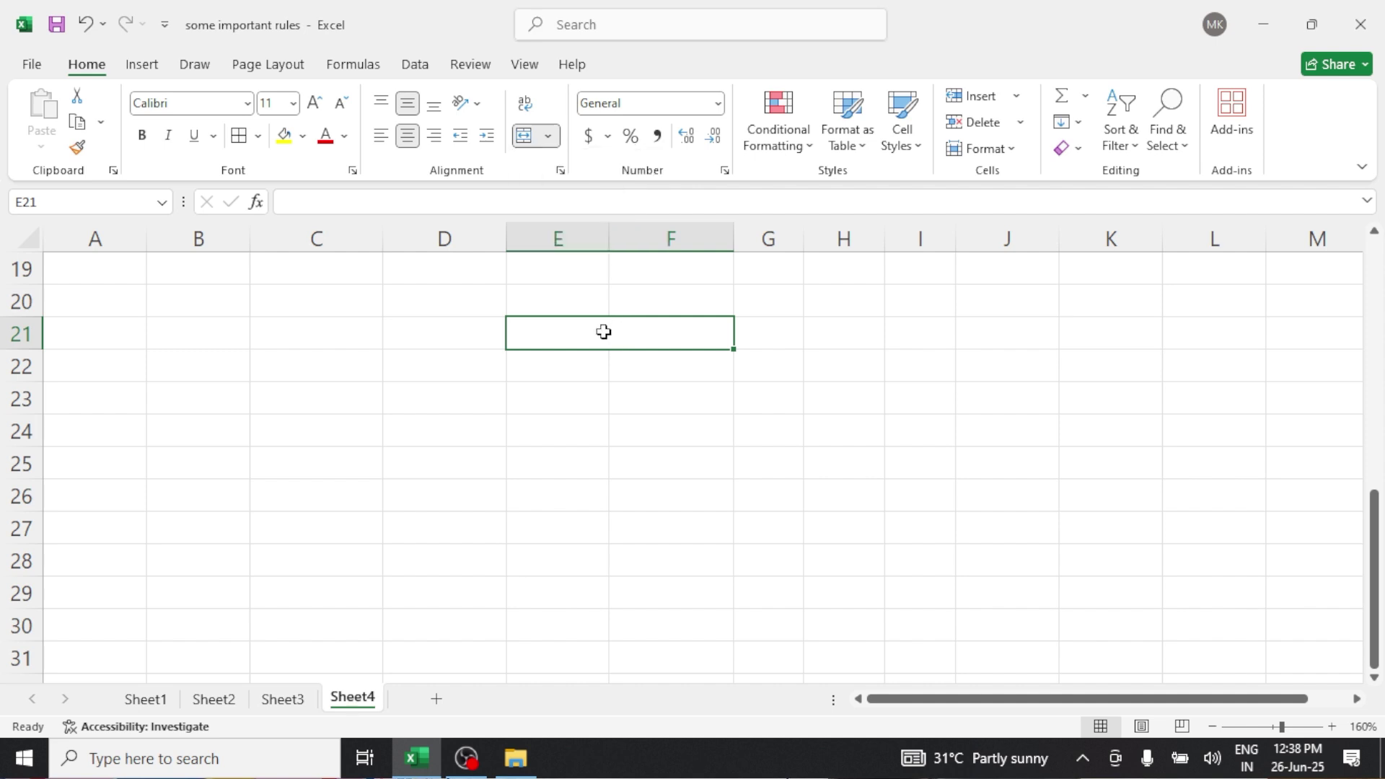
{"action": "left_click", "coordinate": [531, 137]}
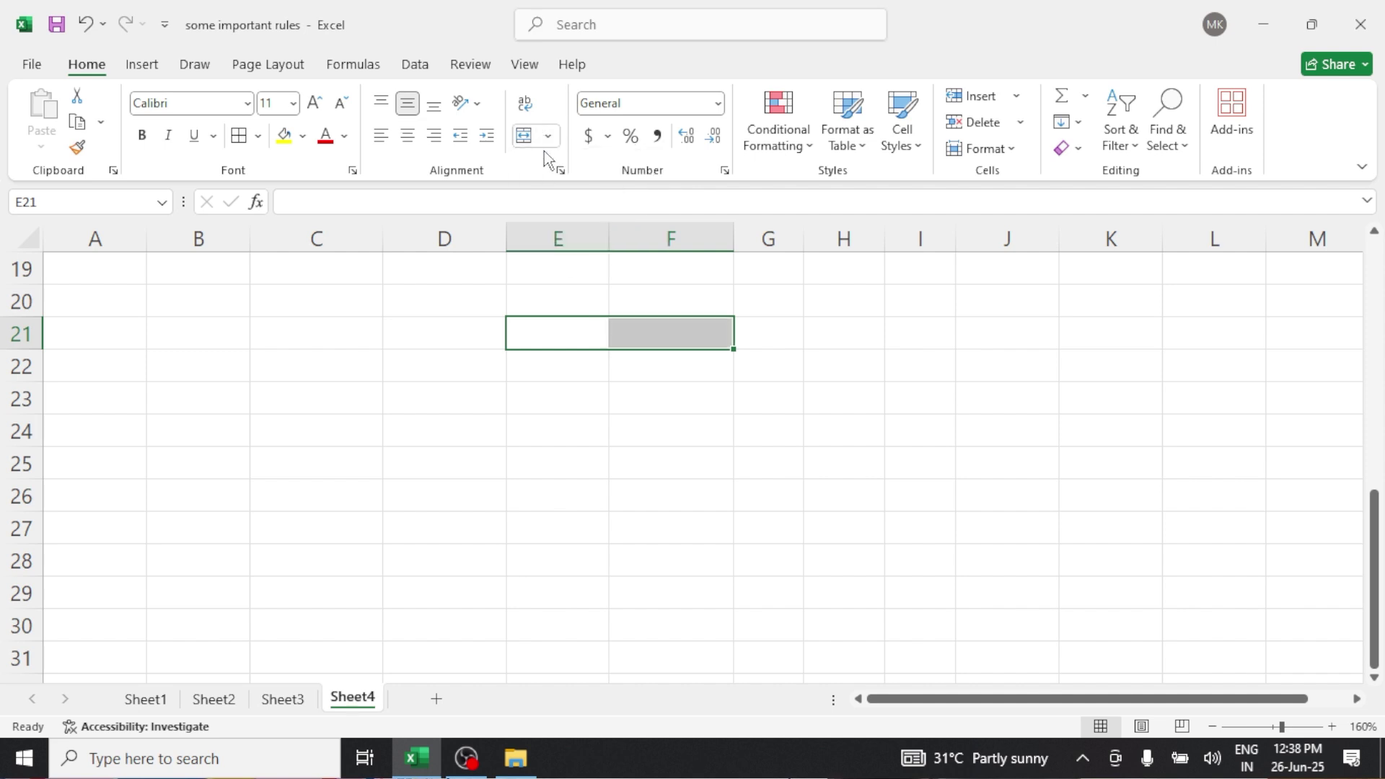
Step: Apply all borders to E21:F24 and merge the block across, row by row
{"action": "left_click_drag", "start_coordinate": [588, 327], "coordinate": [661, 446]}
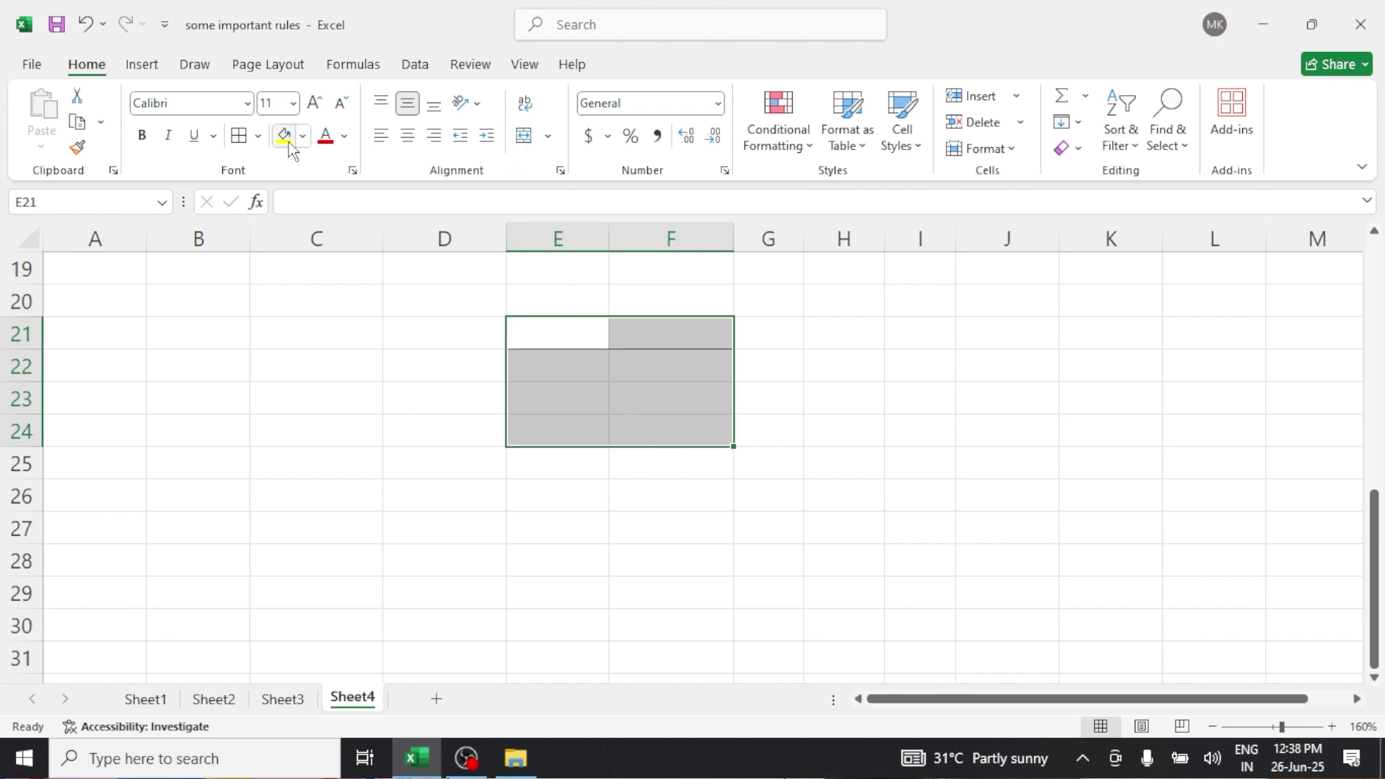
{"action": "left_click", "coordinate": [239, 136]}
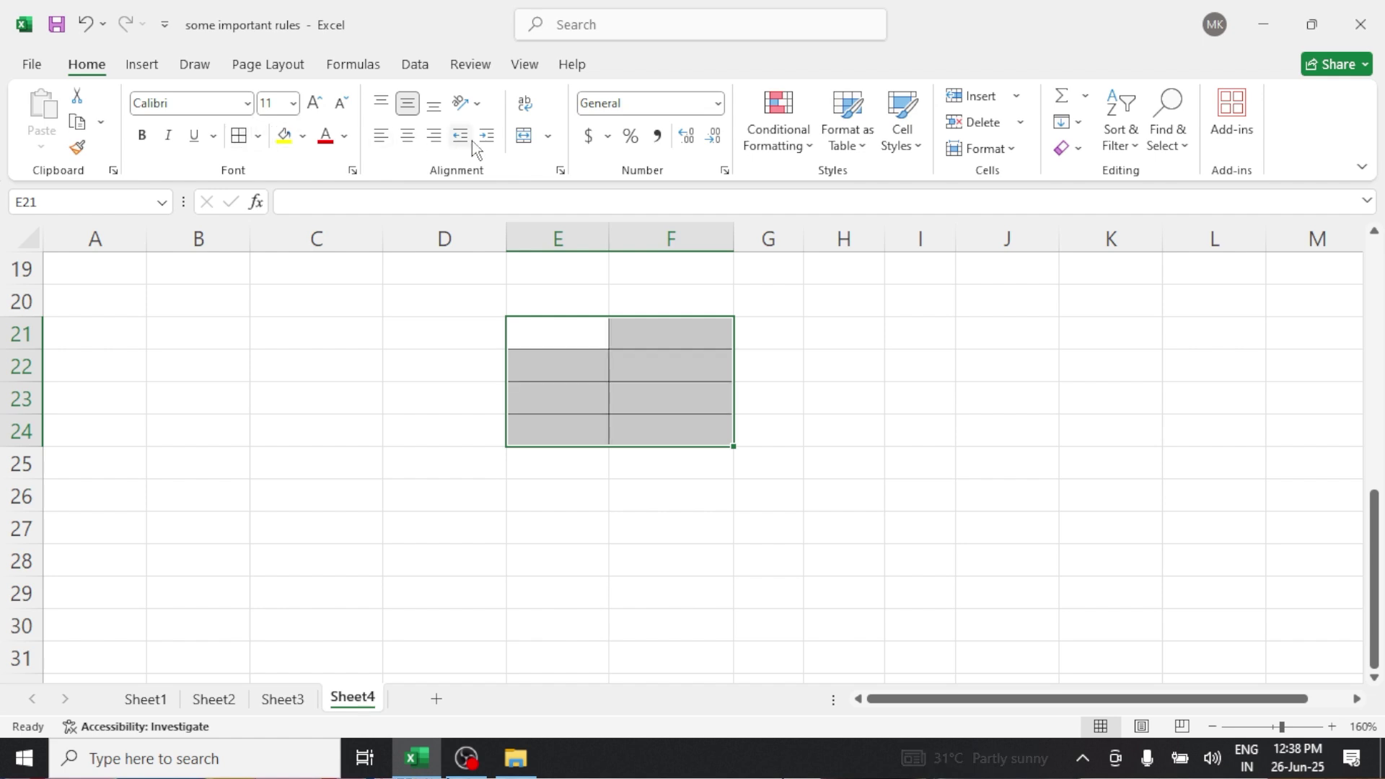
{"action": "left_click", "coordinate": [547, 137]}
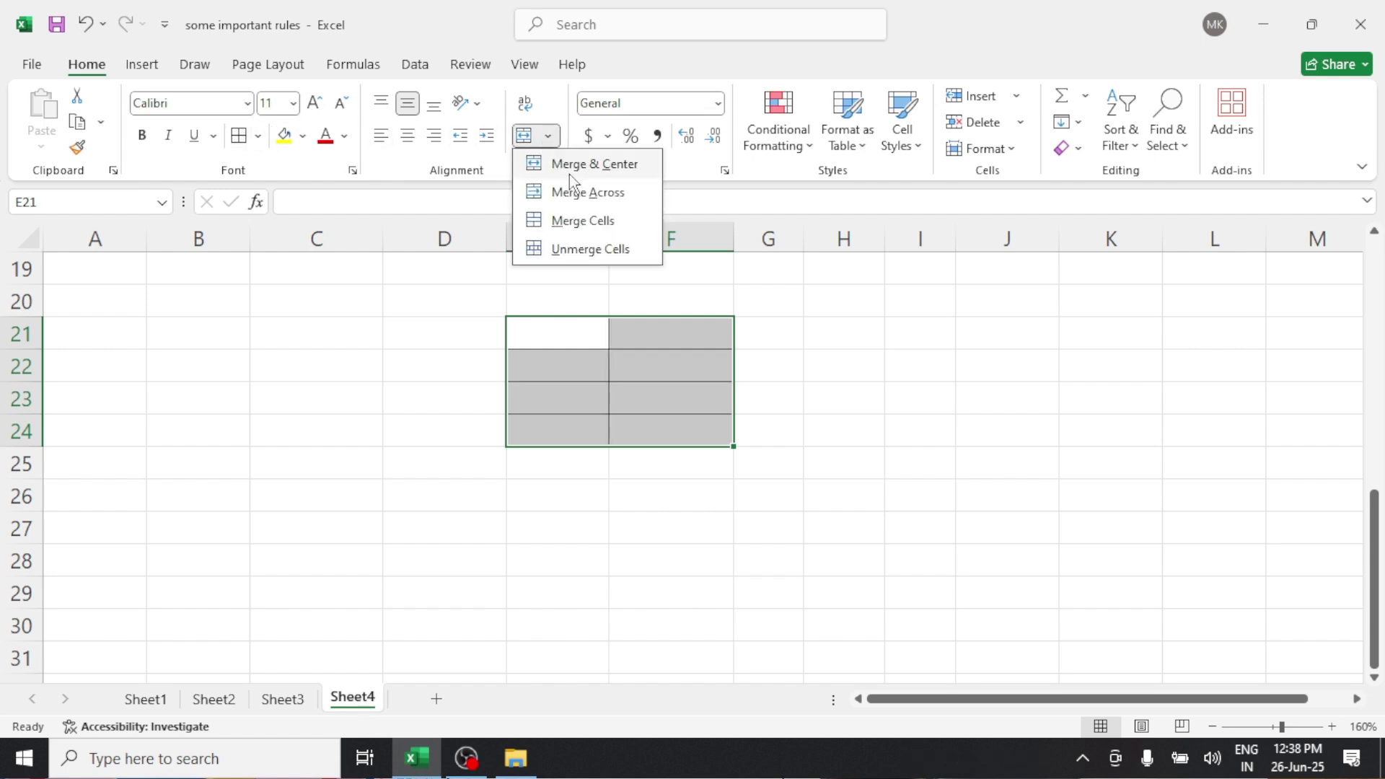
{"action": "left_click", "coordinate": [584, 193]}
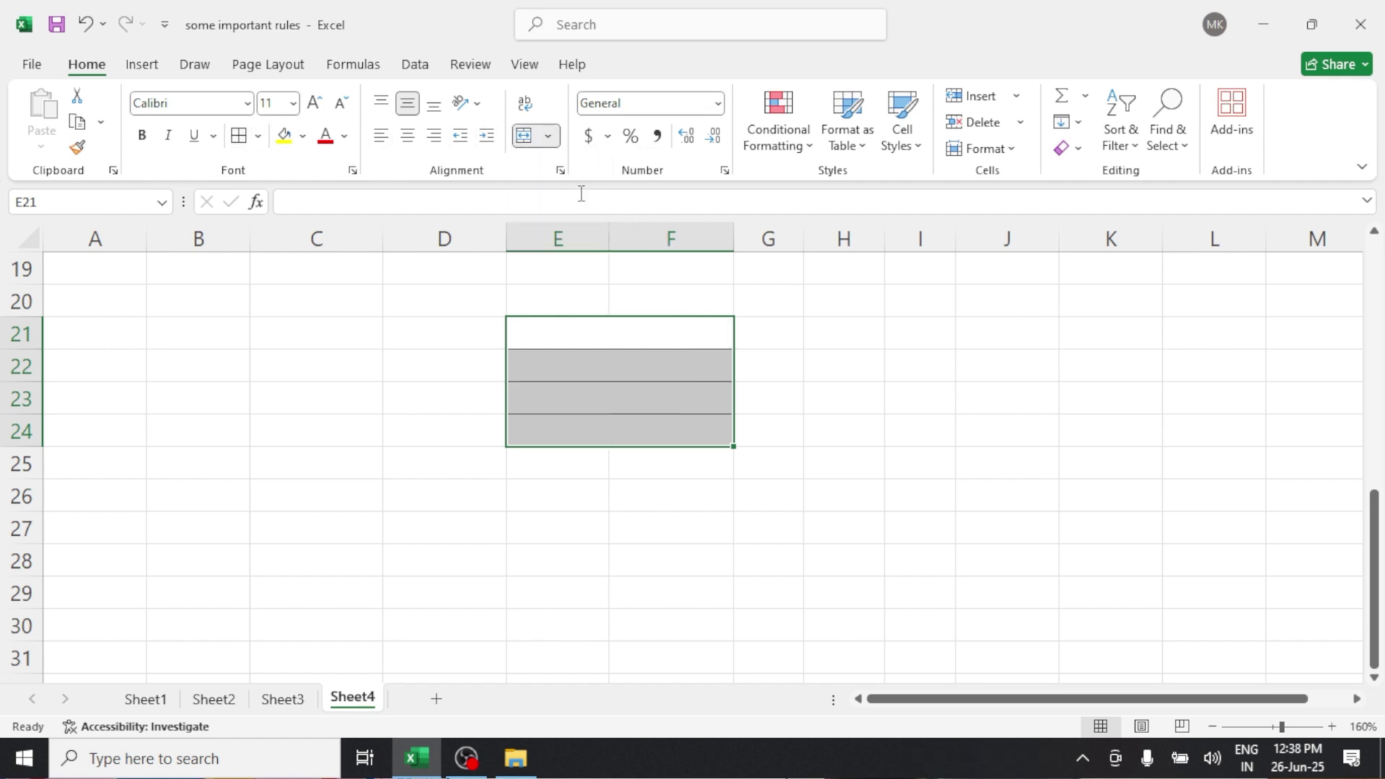
Step: Merge and centre the whole block E21:F24 into one cell
{"action": "left_click", "coordinate": [799, 401]}
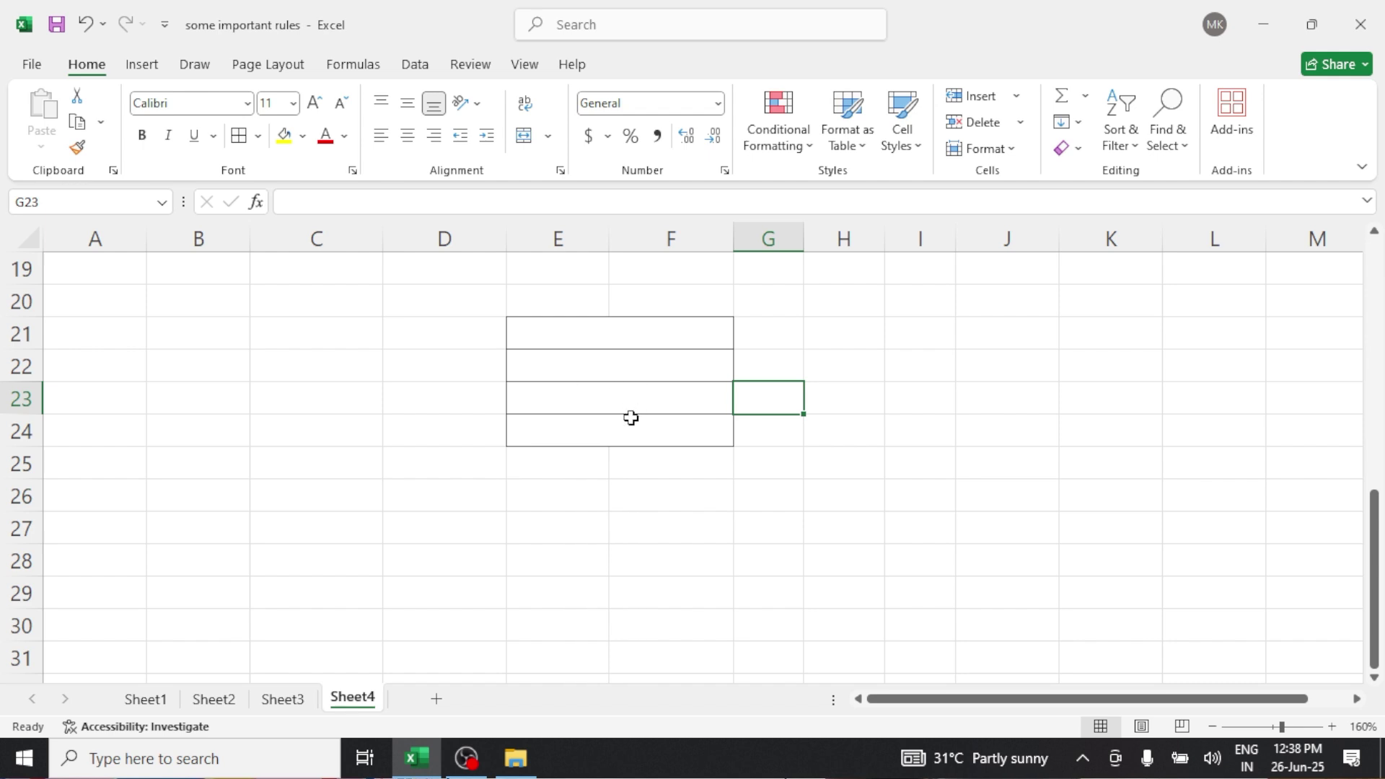
{"action": "left_click_drag", "start_coordinate": [609, 334], "coordinate": [621, 424]}
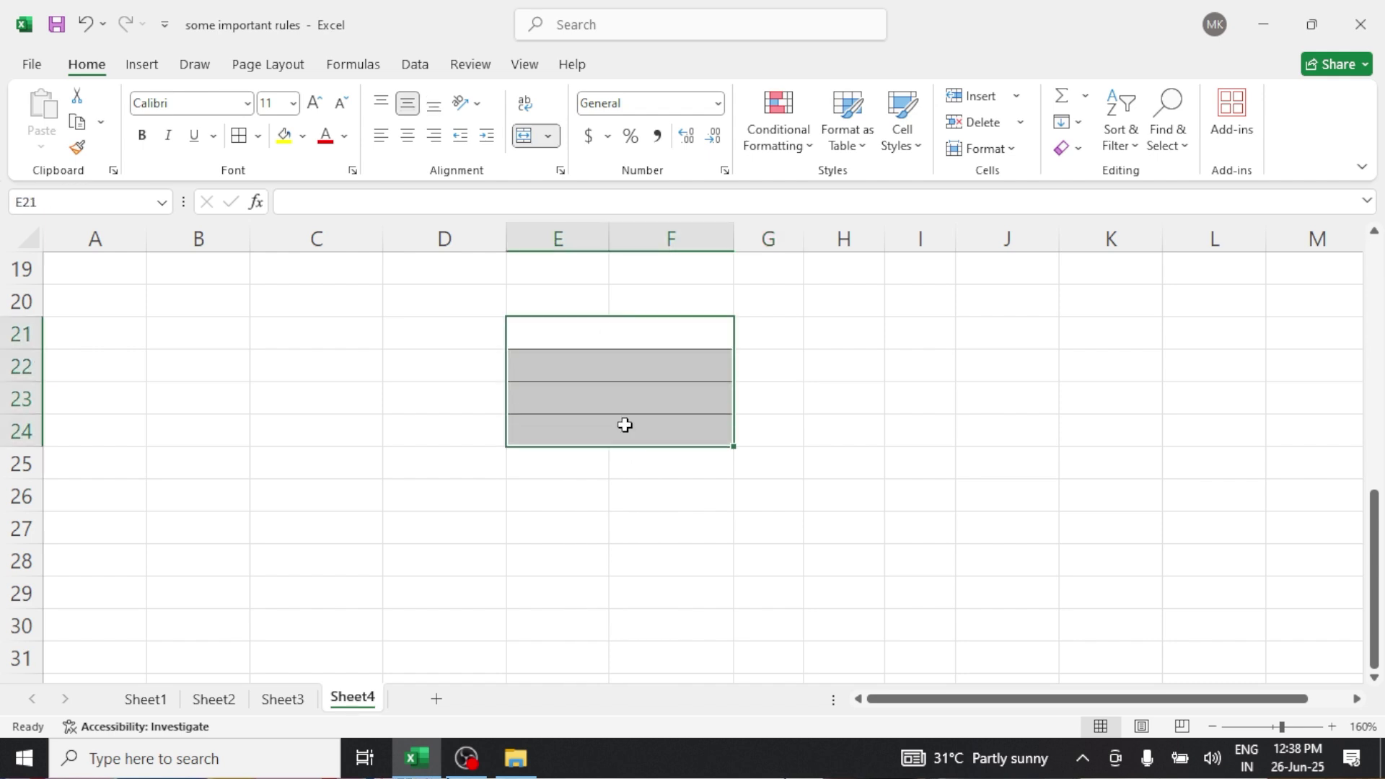
{"action": "left_click", "coordinate": [523, 138]}
{"action": "left_click", "coordinate": [524, 138]}
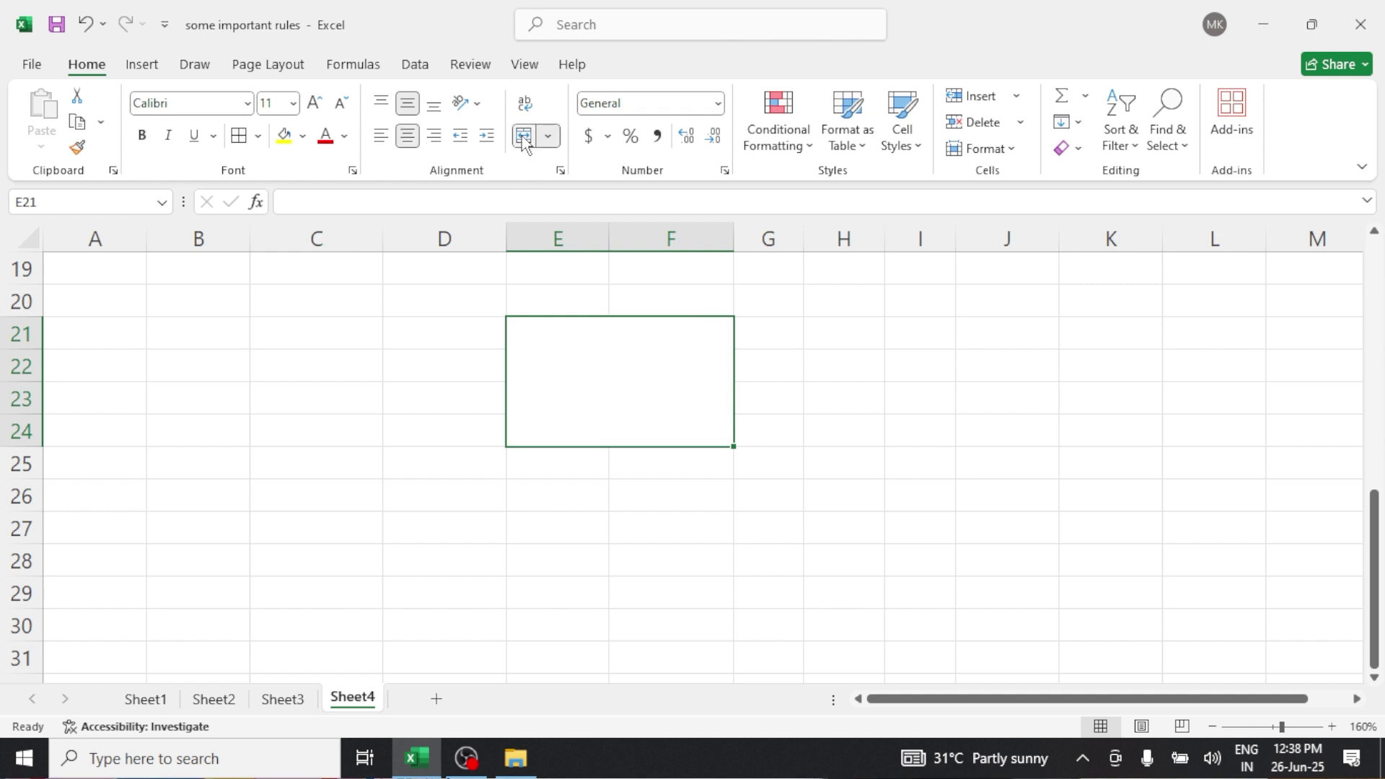
{"action": "left_click", "coordinate": [862, 425]}
Step: Apply Merge Across to the block E21:F24 again and select individual merged rows to check them
{"action": "left_click", "coordinate": [618, 343]}
{"action": "left_click", "coordinate": [545, 140]}
{"action": "left_click", "coordinate": [571, 192]}
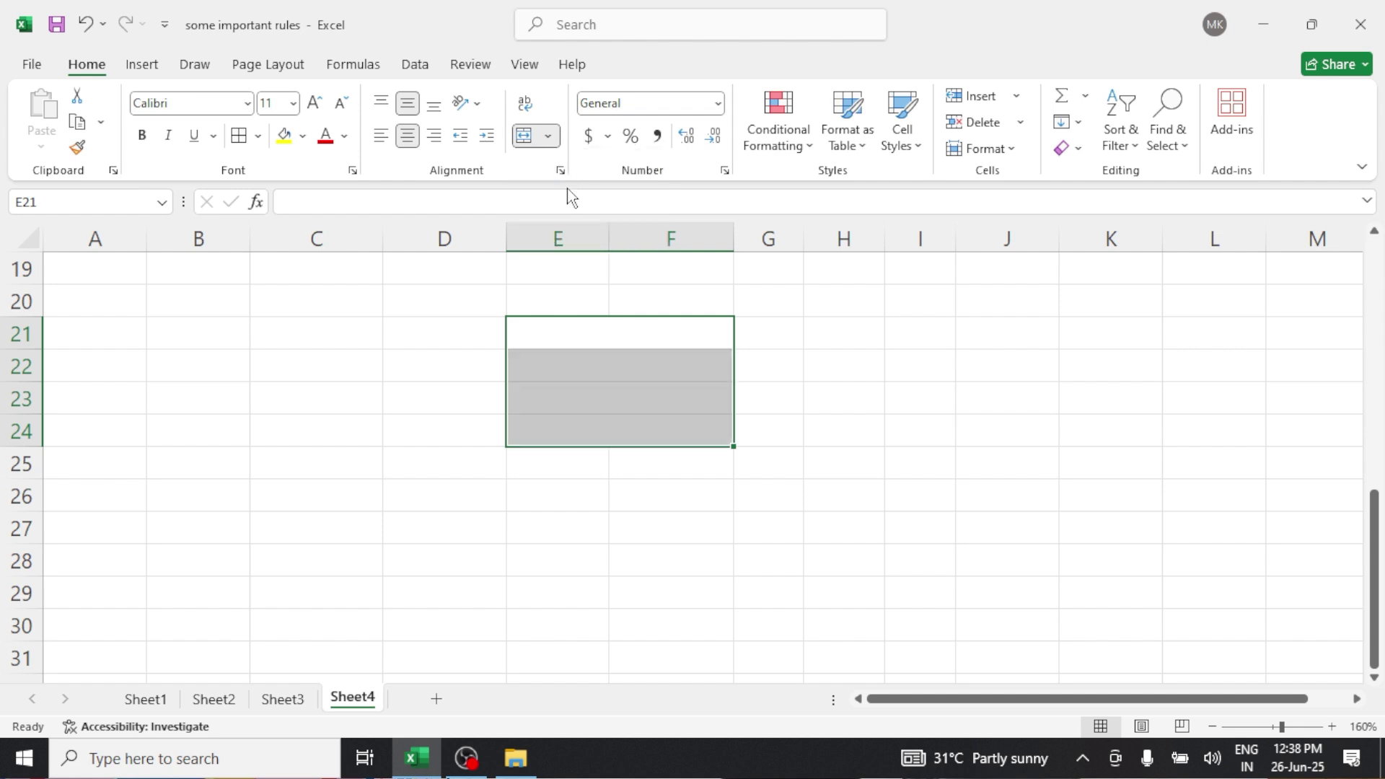
{"action": "left_click", "coordinate": [550, 136]}
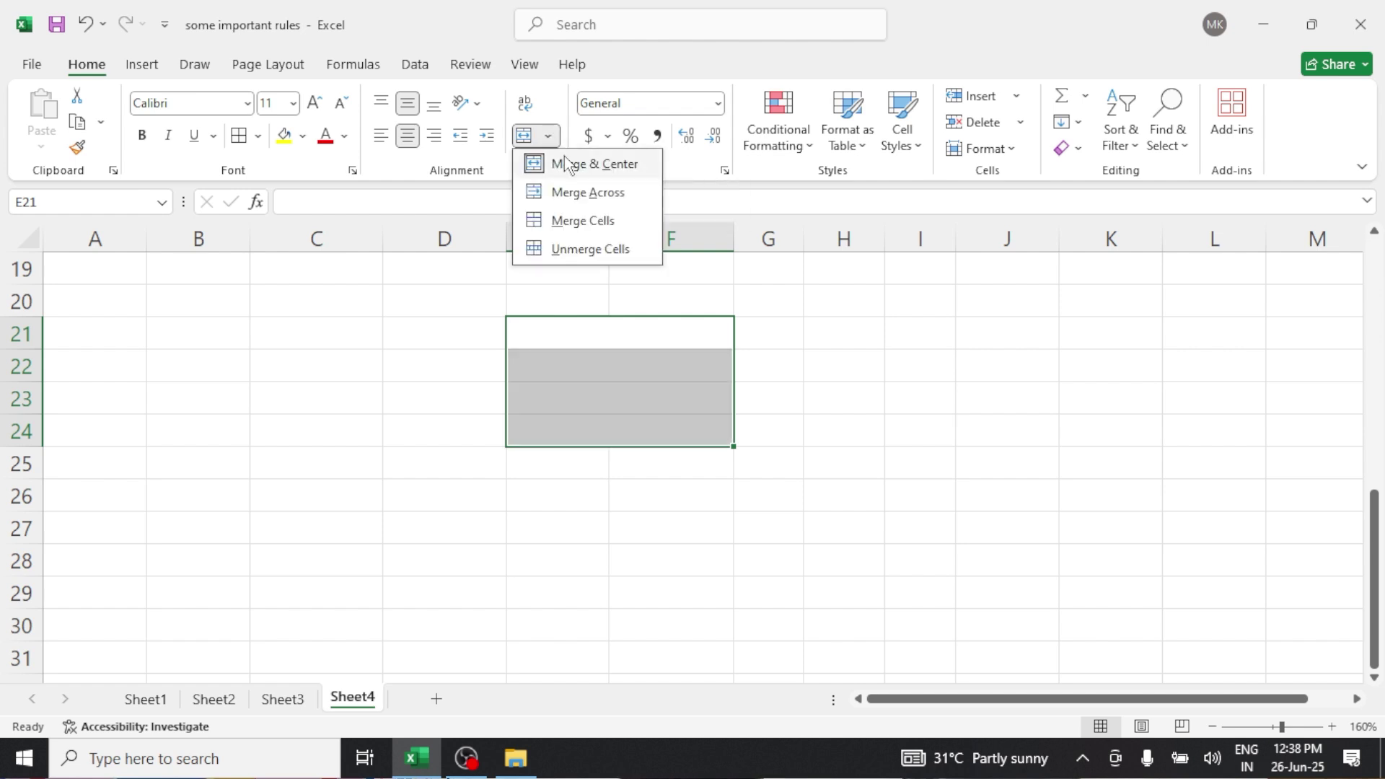
{"action": "left_click", "coordinate": [579, 193]}
{"action": "left_click", "coordinate": [793, 382]}
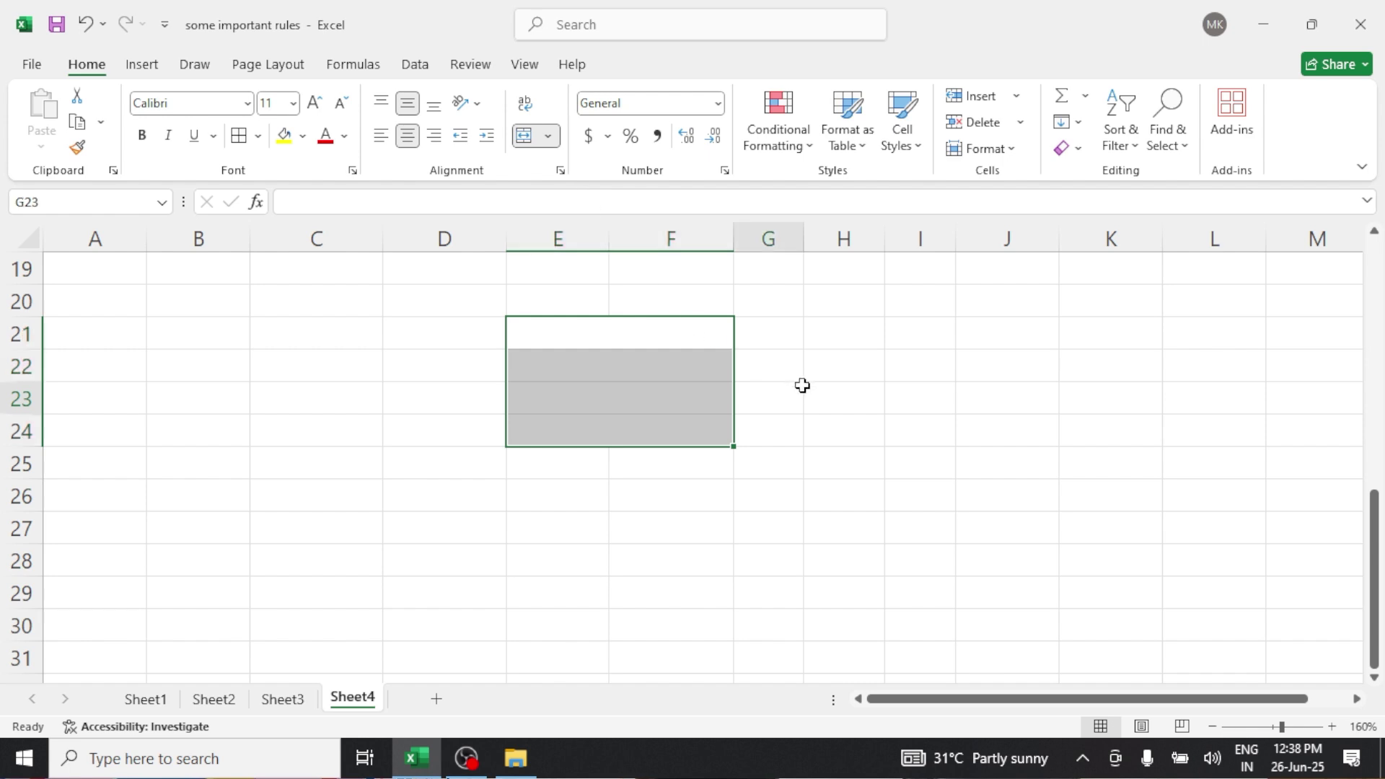
{"action": "left_click", "coordinate": [692, 334]}
{"action": "left_click", "coordinate": [677, 365]}
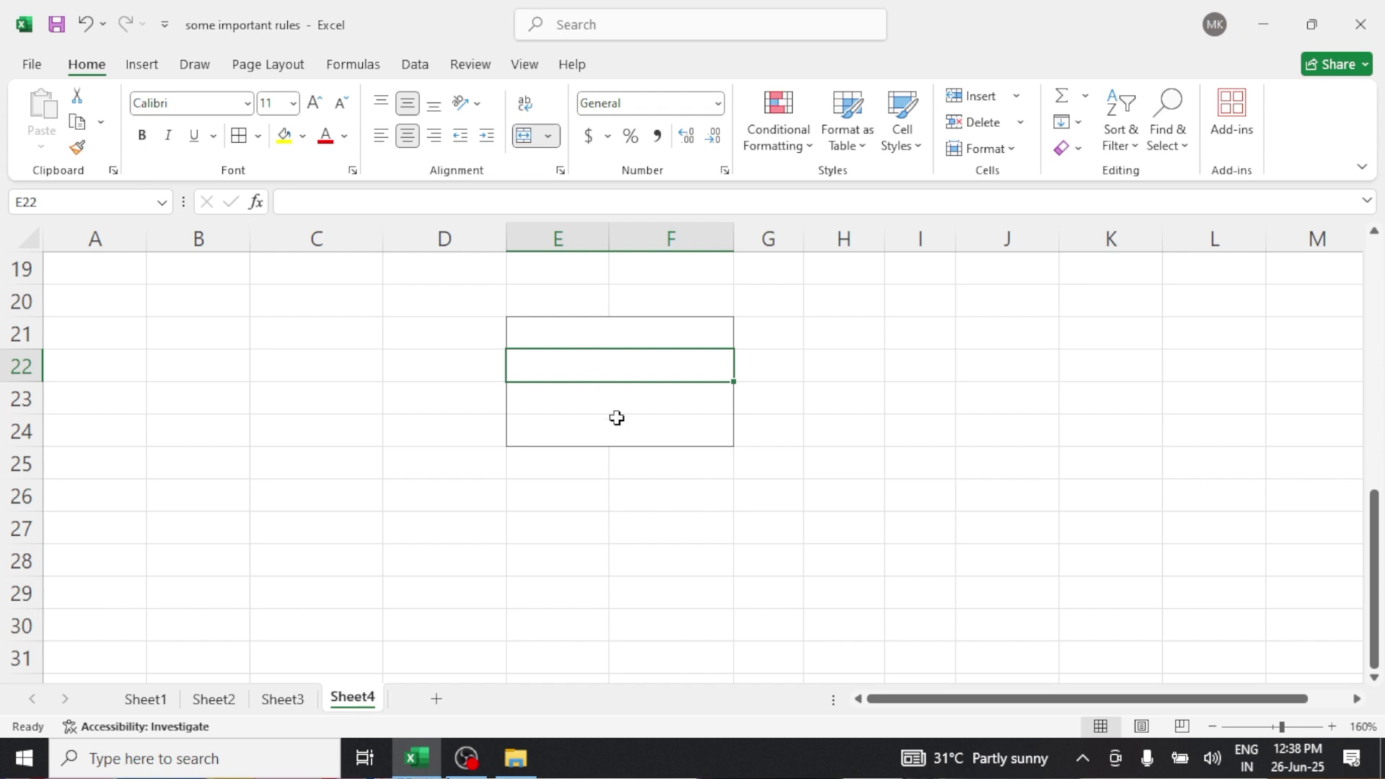
{"action": "left_click", "coordinate": [629, 437]}
Step: Merge E21:F24 into a single cell with the Merge Cells option
{"action": "left_click_drag", "start_coordinate": [596, 322], "coordinate": [623, 435]}
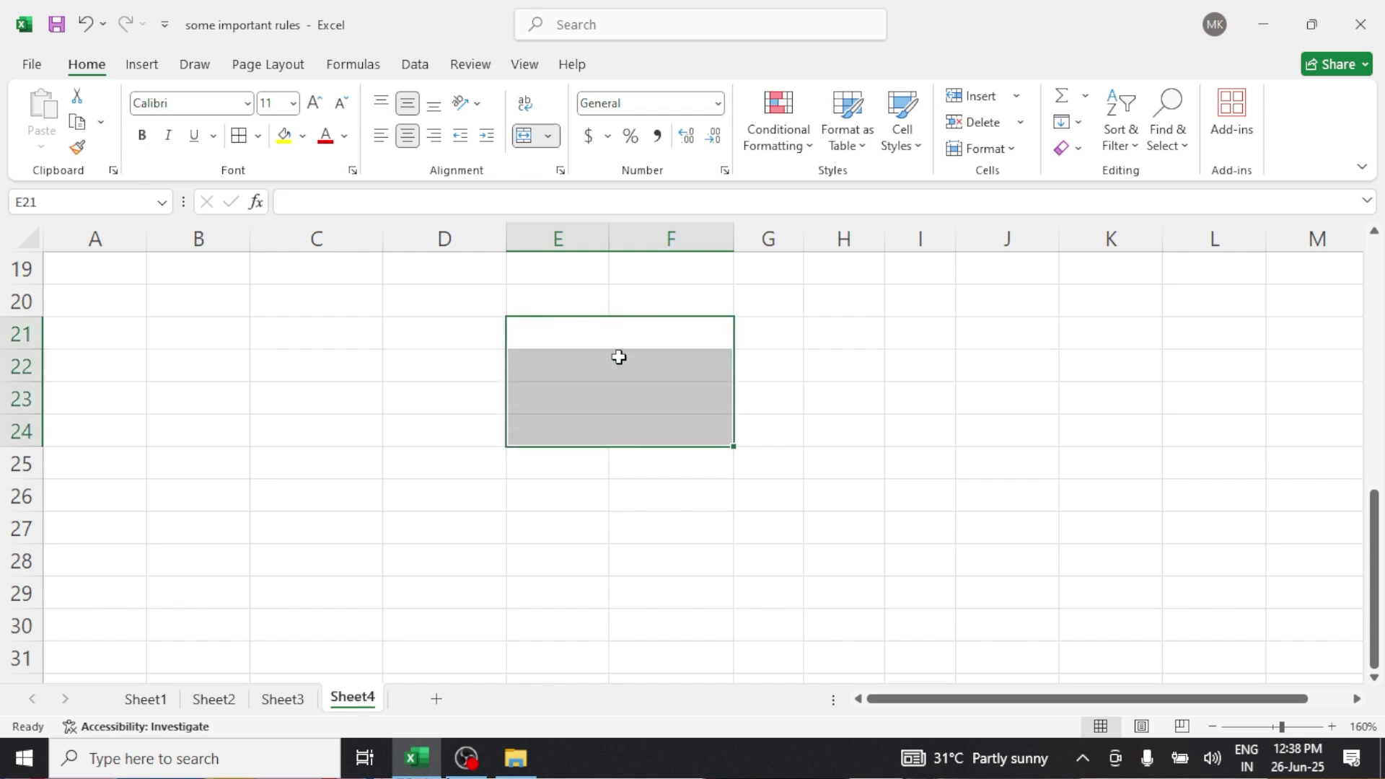
{"action": "left_click", "coordinate": [549, 137]}
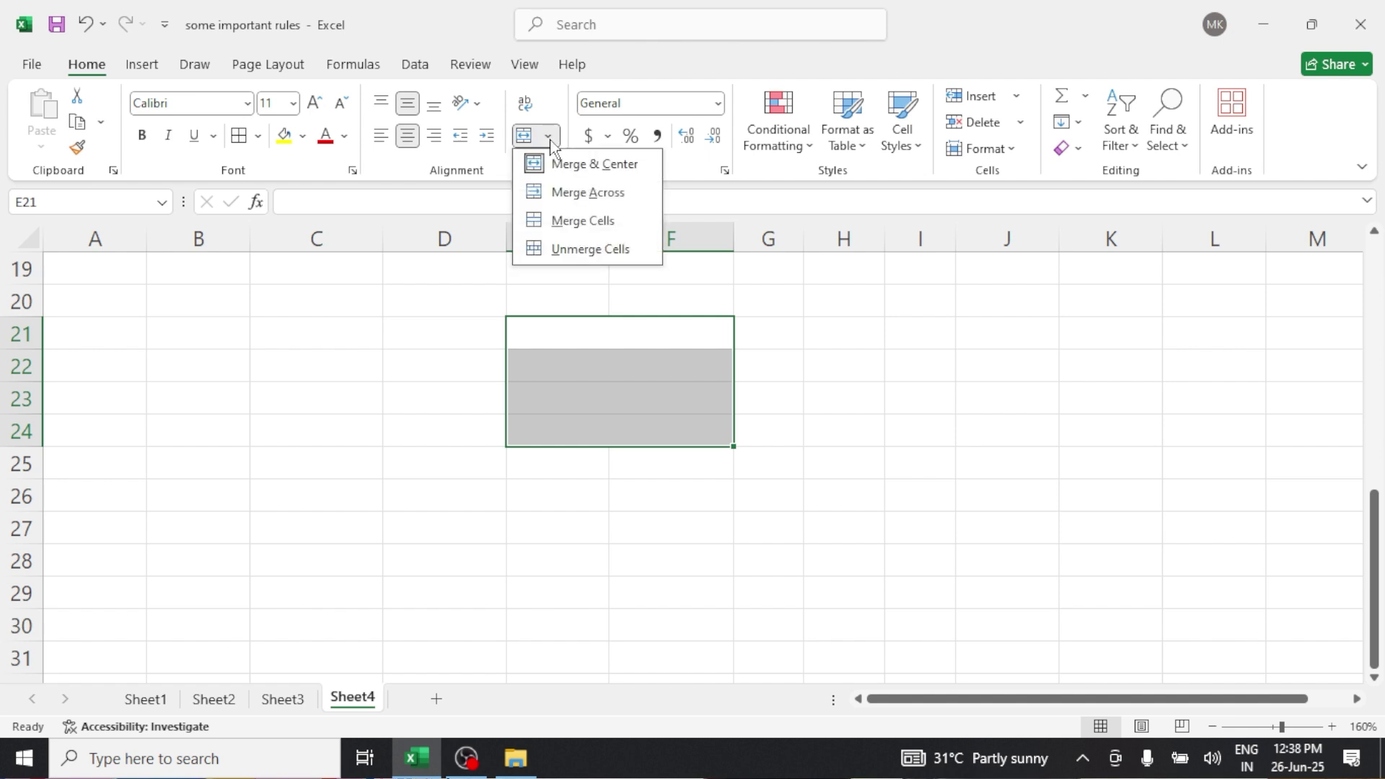
{"action": "left_click", "coordinate": [584, 225]}
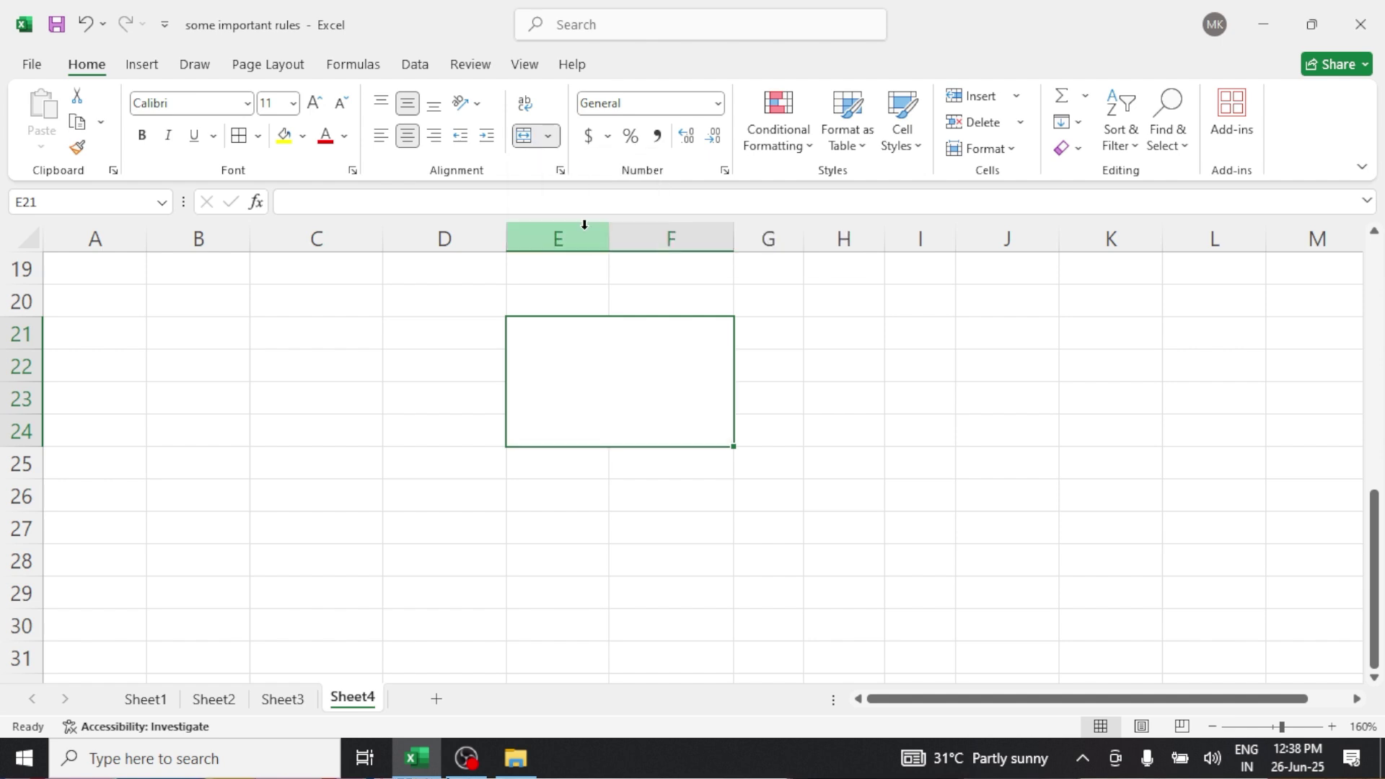
Step: Unmerge E21:F24 and remove all borders from the block
{"action": "left_click", "coordinate": [549, 137]}
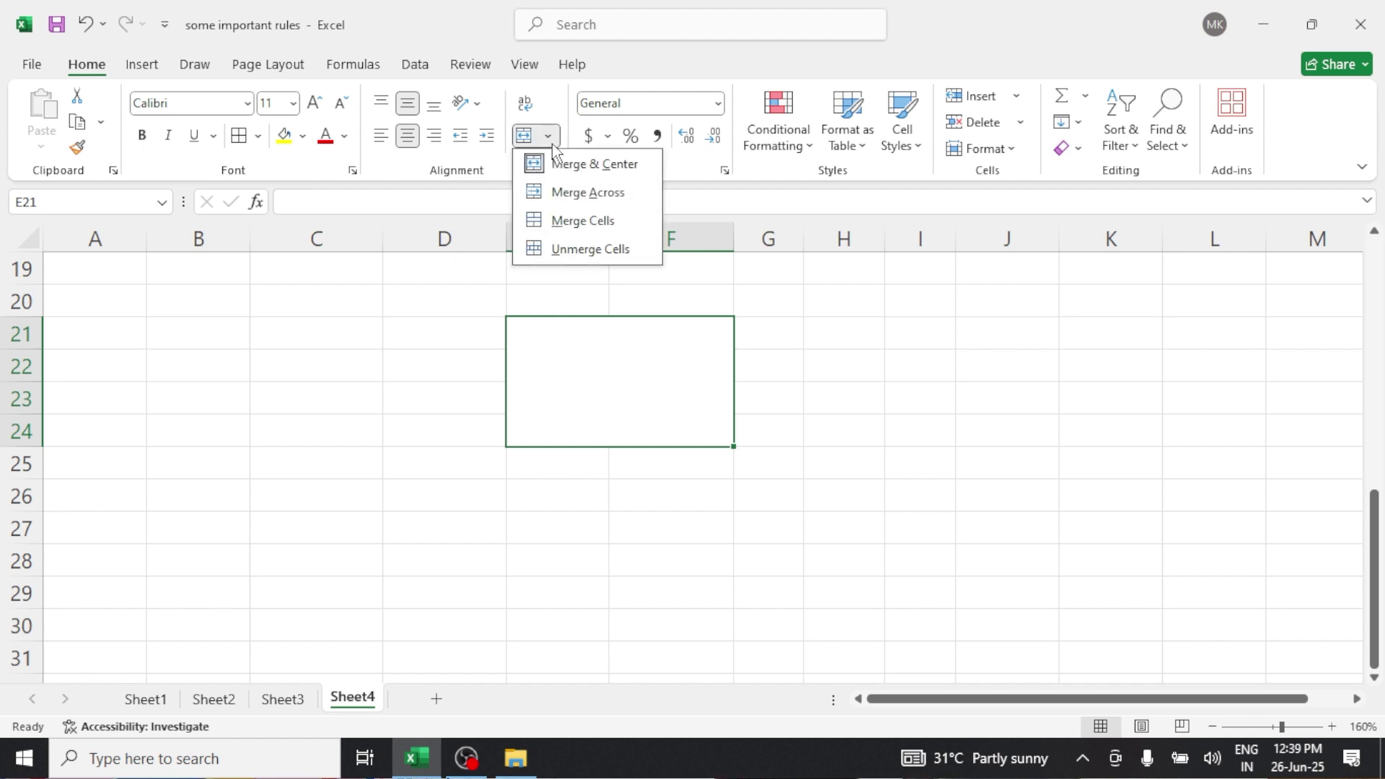
{"action": "left_click", "coordinate": [587, 248]}
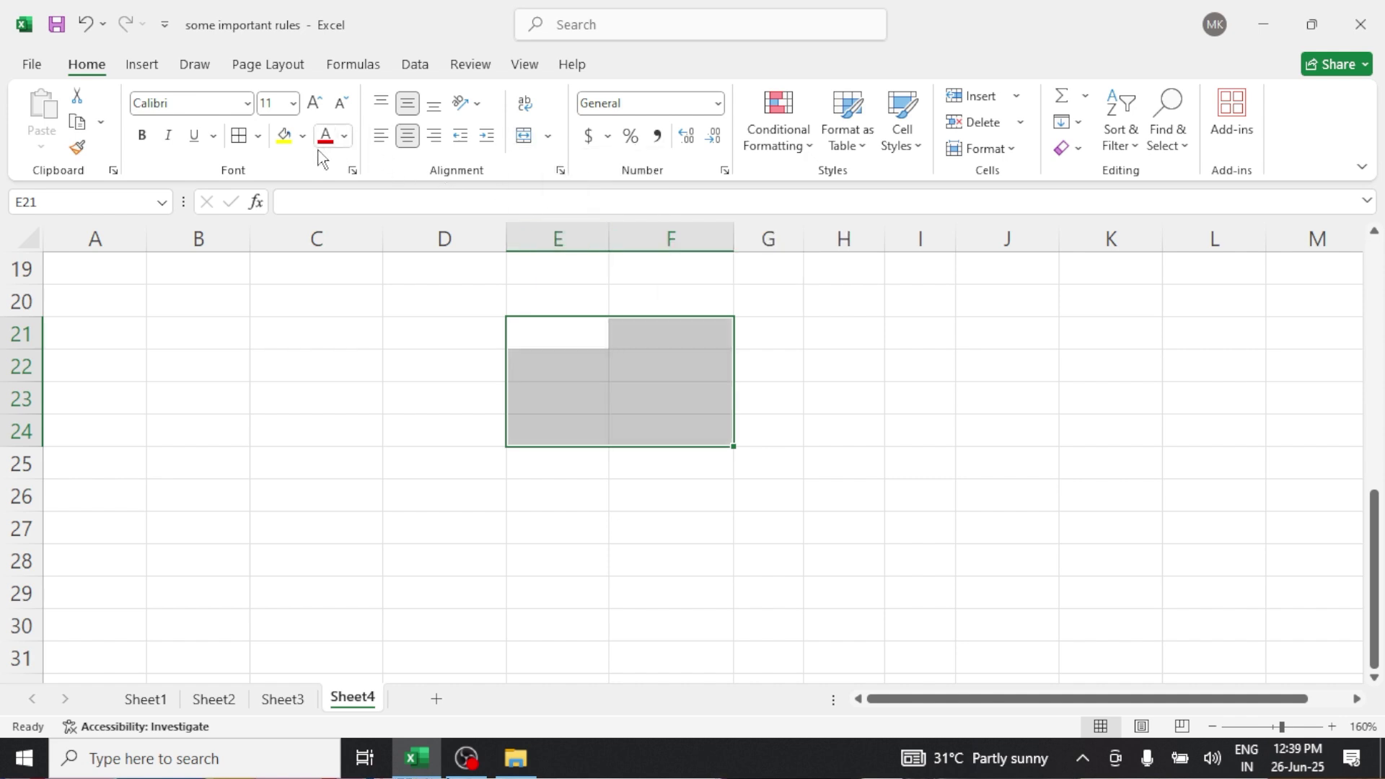
{"action": "left_click", "coordinate": [258, 136]}
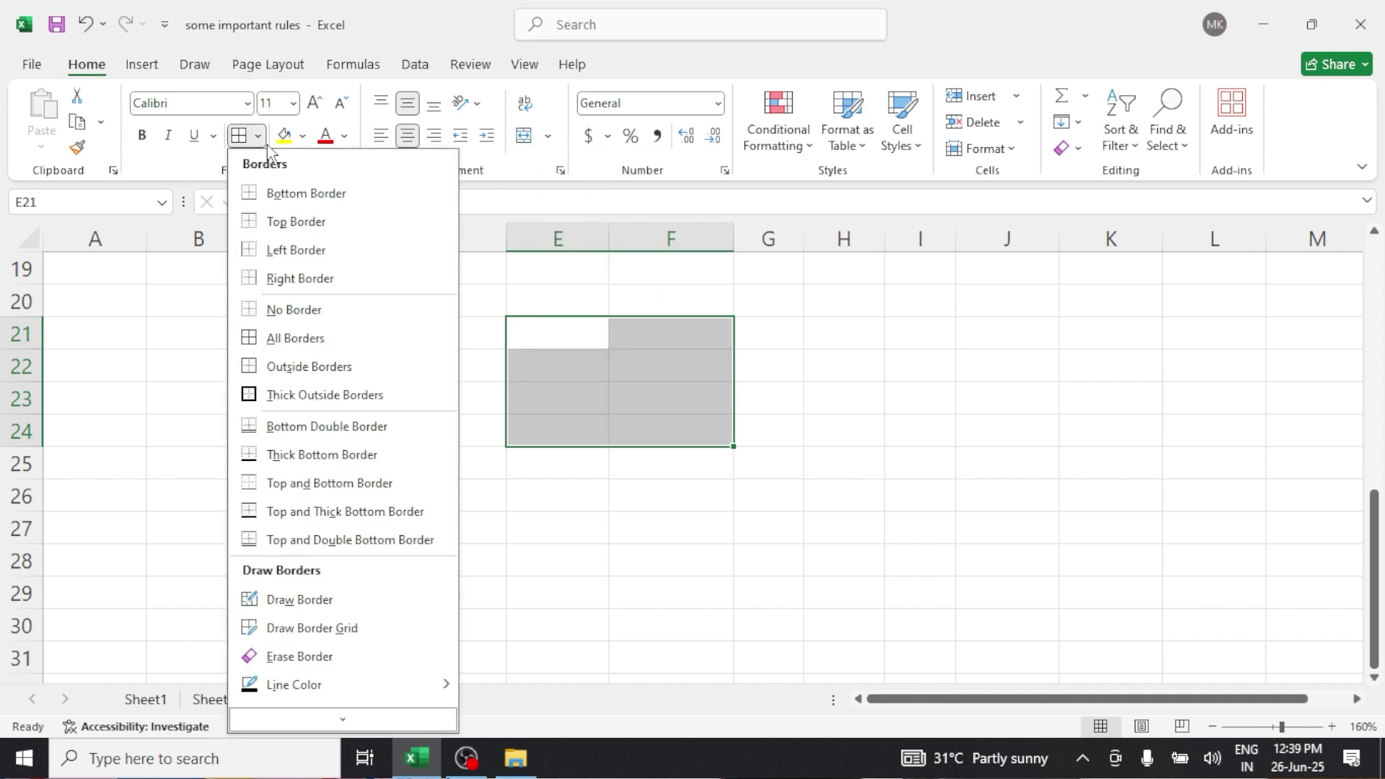
{"action": "left_click", "coordinate": [292, 310]}
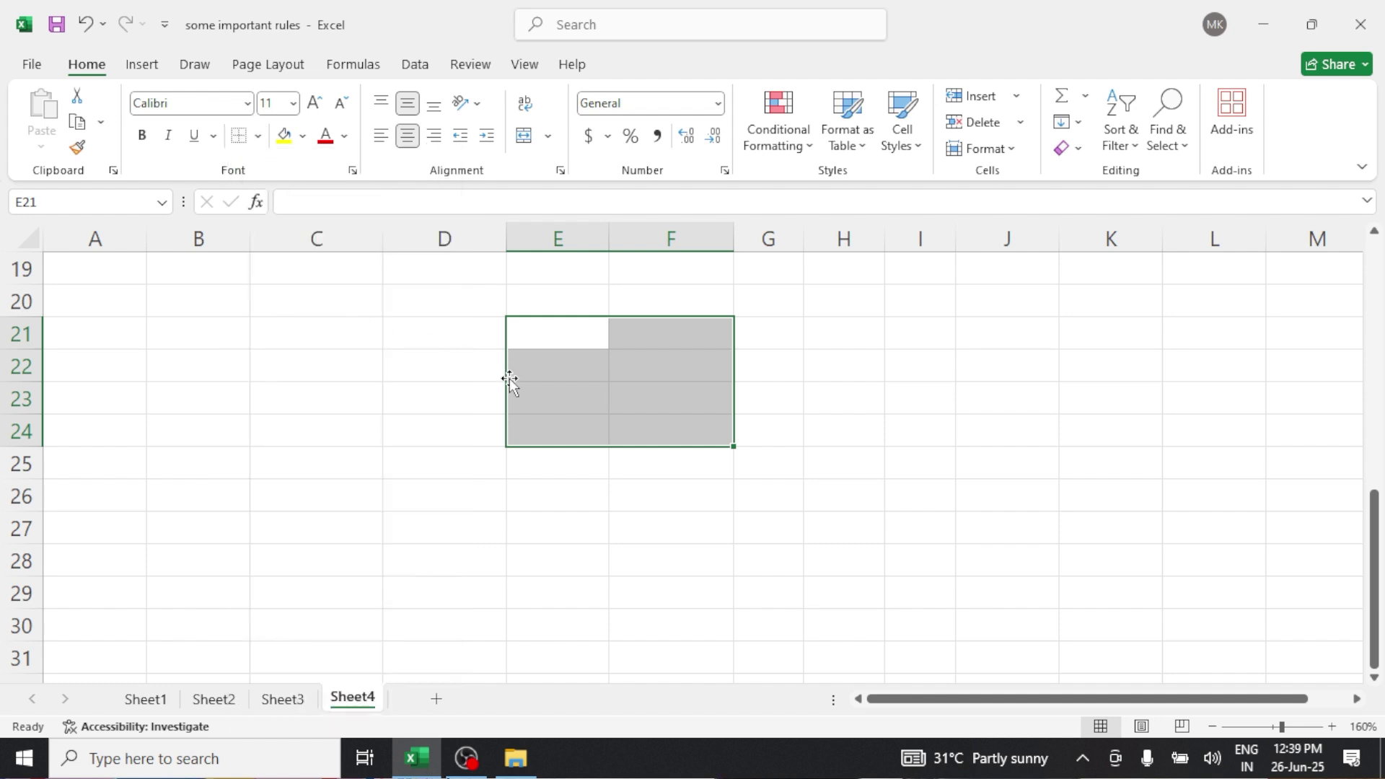
{"action": "left_click", "coordinate": [658, 517]}
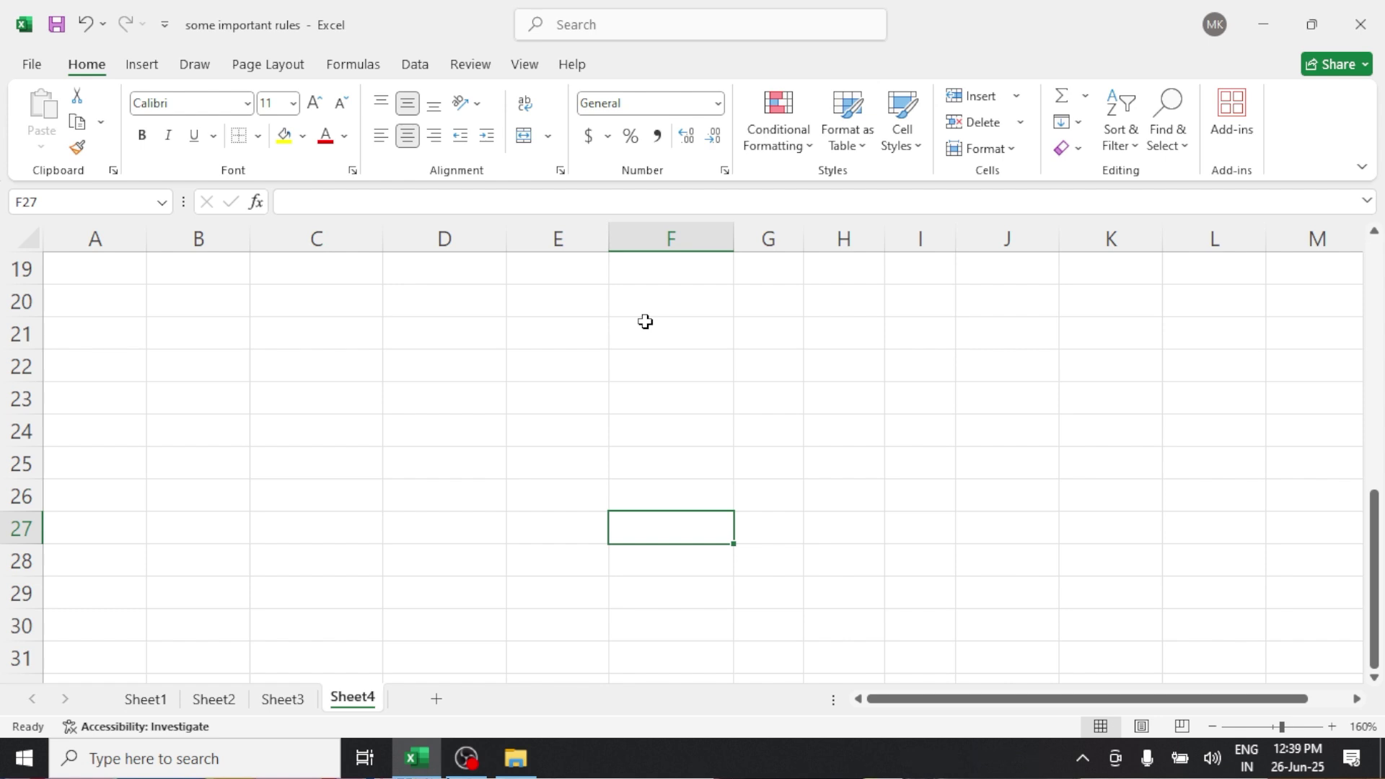
Step: Insert three blank rows above the patient table's header row
{"action": "scroll", "coordinate": [675, 425], "scroll_direction": "up", "scroll_amount": 1}
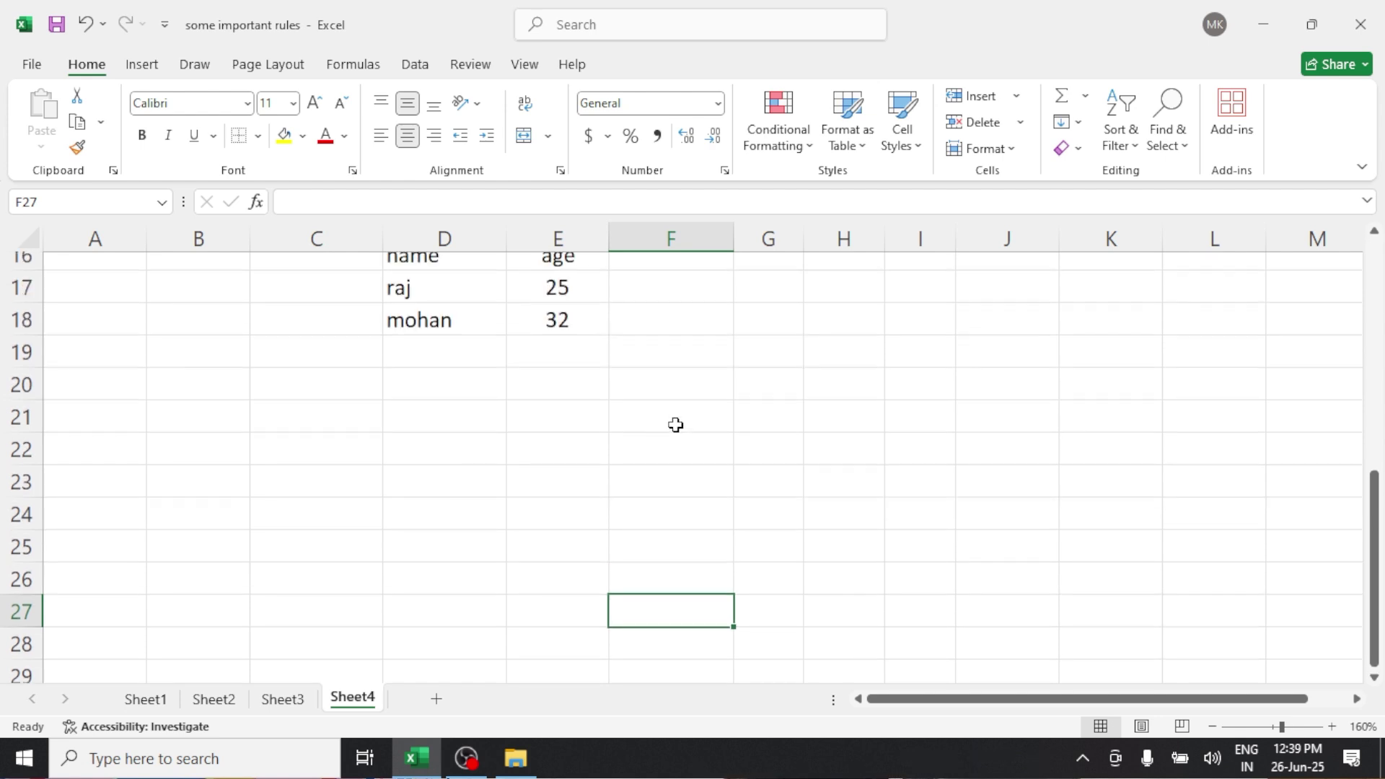
{"action": "scroll", "coordinate": [675, 425], "scroll_direction": "up", "scroll_amount": 1}
{"action": "scroll", "coordinate": [675, 425], "scroll_direction": "down", "scroll_amount": 1}
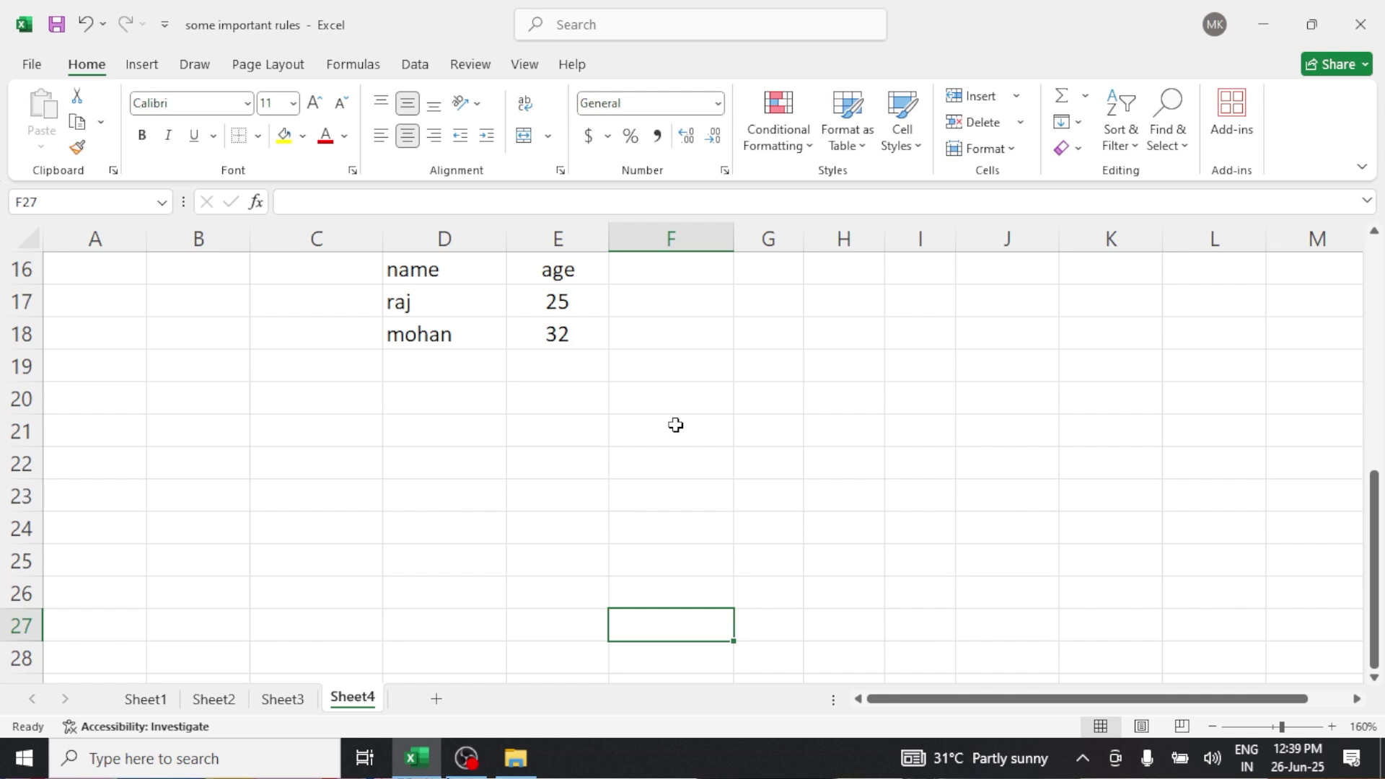
{"action": "scroll", "coordinate": [662, 457], "scroll_direction": "up", "scroll_amount": 2}
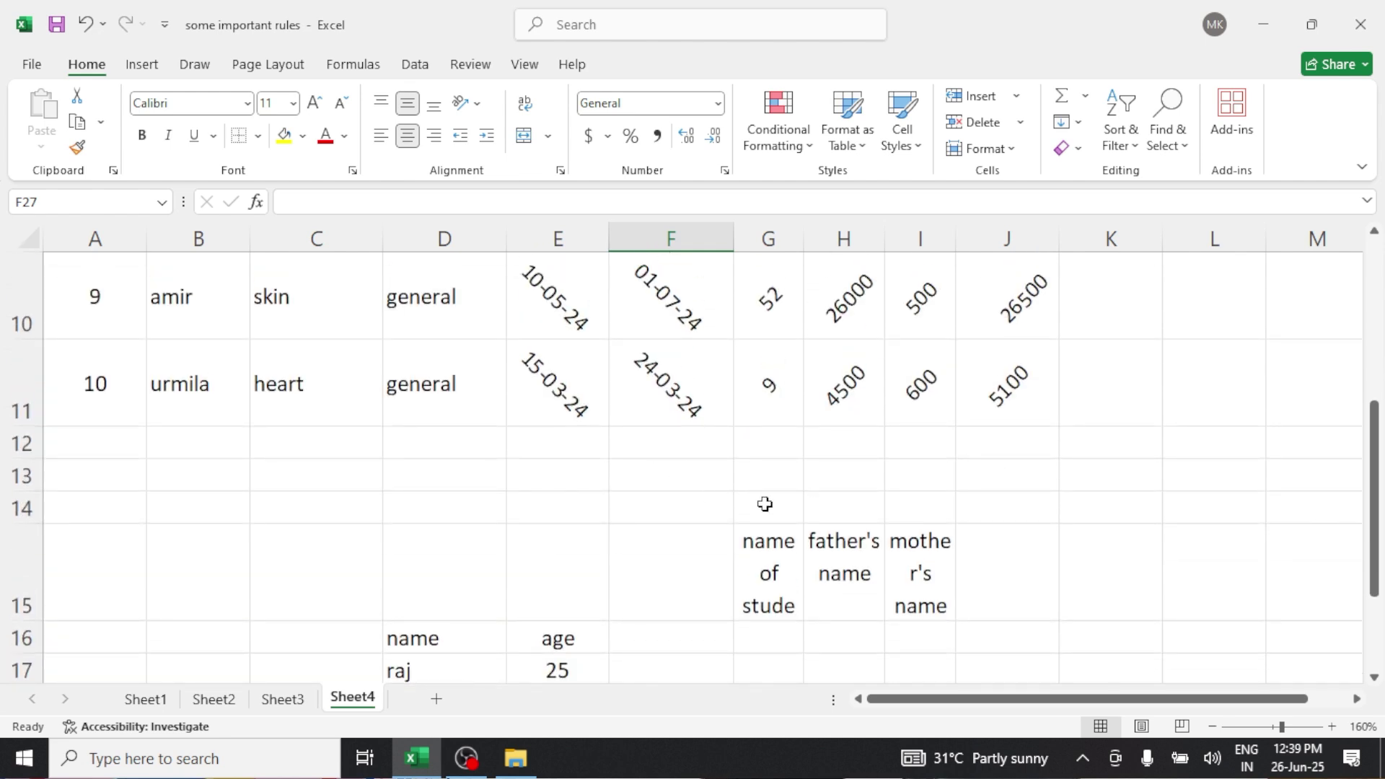
{"action": "scroll", "coordinate": [765, 504], "scroll_direction": "up", "scroll_amount": 3}
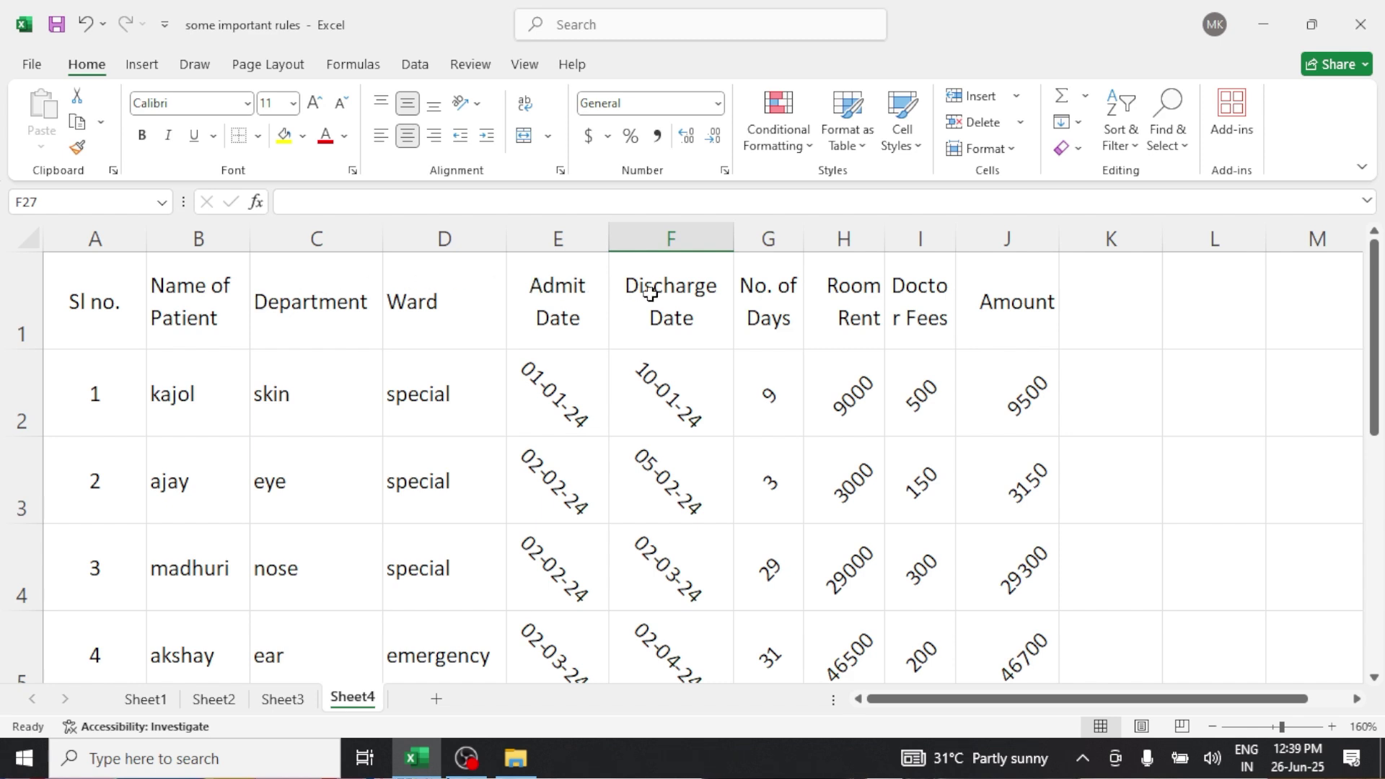
{"action": "left_click", "coordinate": [19, 293]}
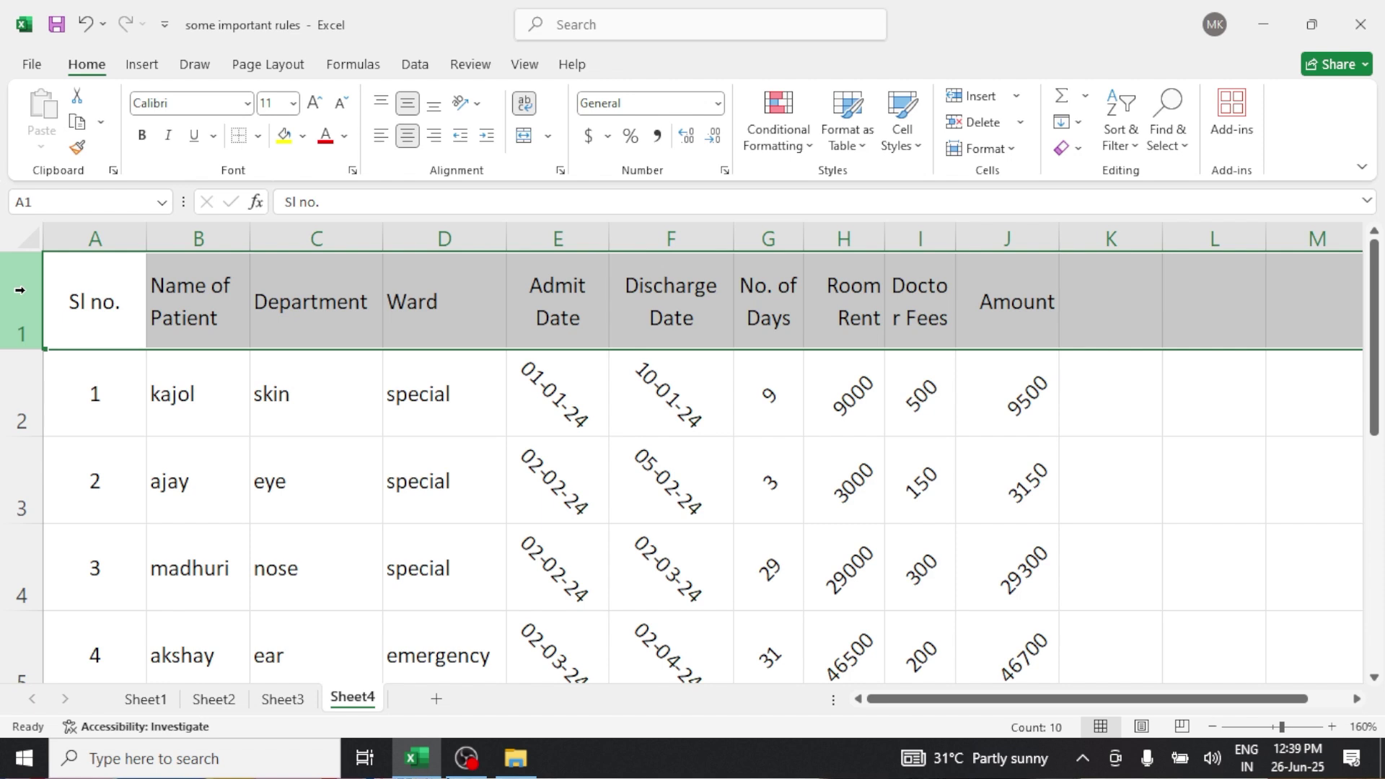
{"action": "key", "text": "ctrl+shift+equal"}
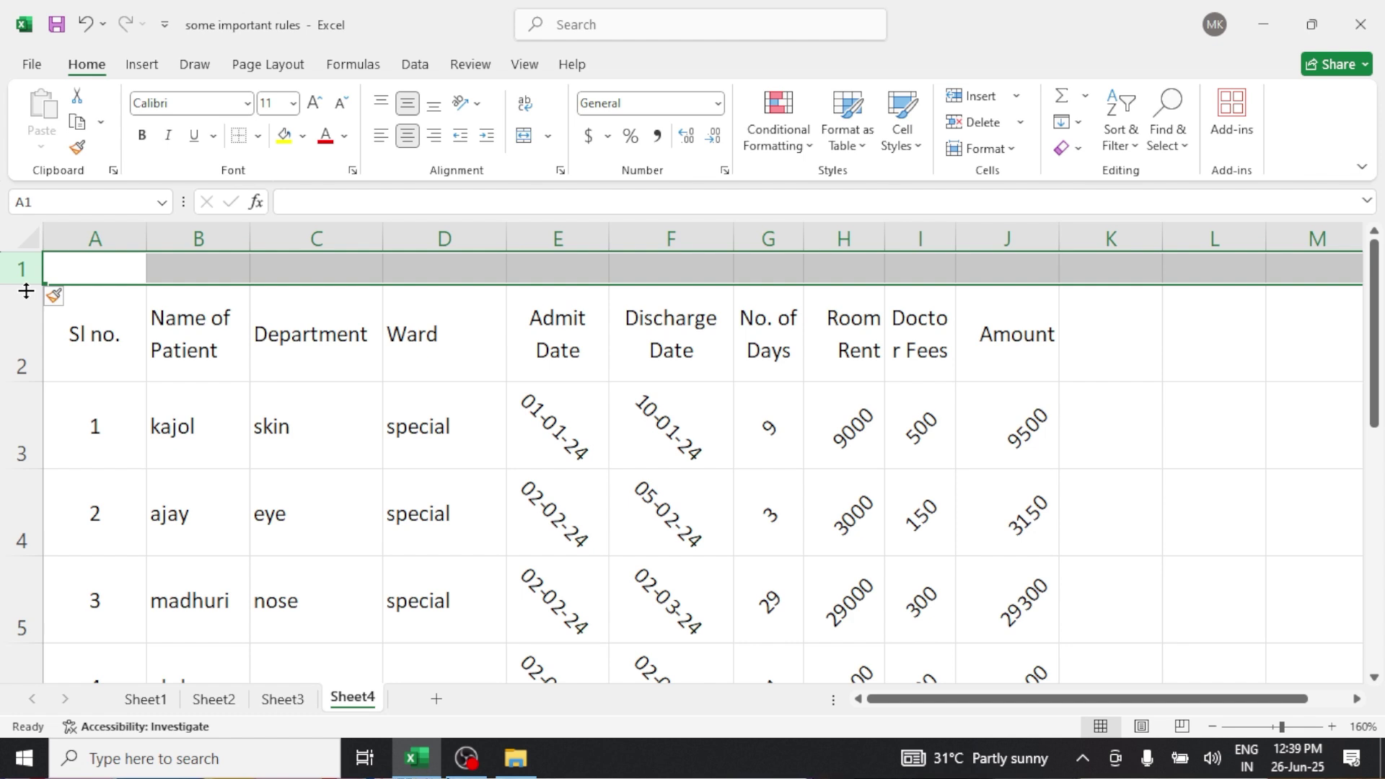
{"action": "key", "text": "ctrl+shift+equal"}
{"action": "key", "text": "ctrl+shift+equal"}
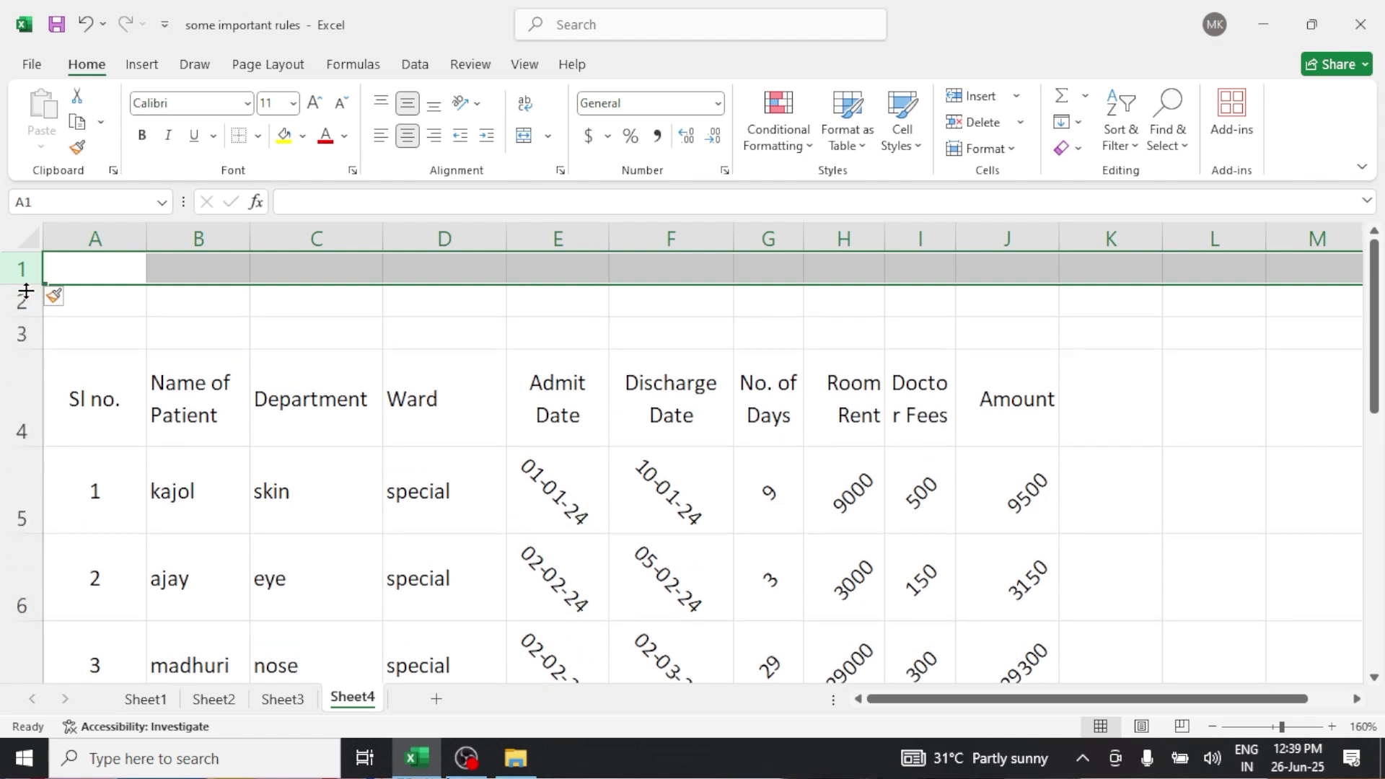
Step: Delete two of the blank rows above the patient table's header and insert one blank row again
{"action": "key", "text": "ctrl+minus"}
{"action": "key", "text": "ctrl+minus"}
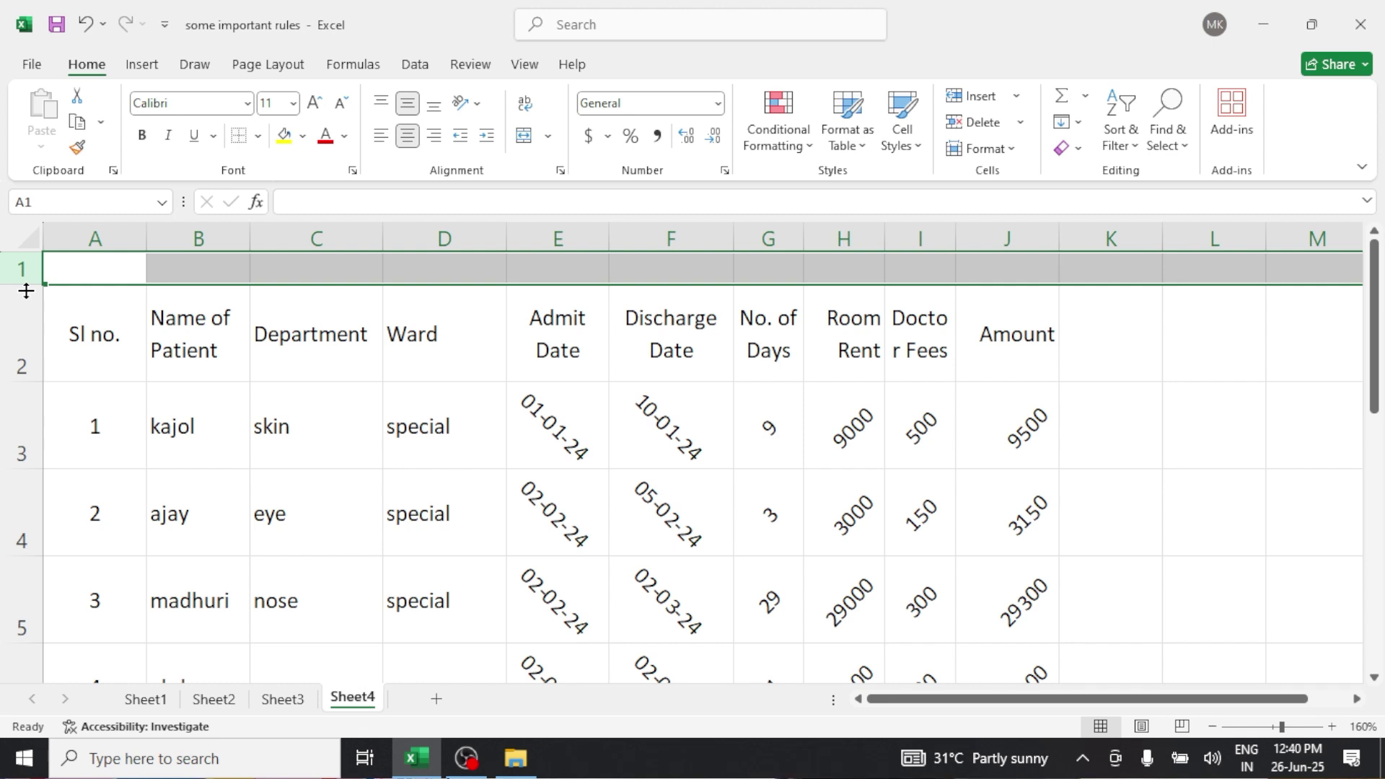
{"action": "key", "text": "ctrl+shift+plus"}
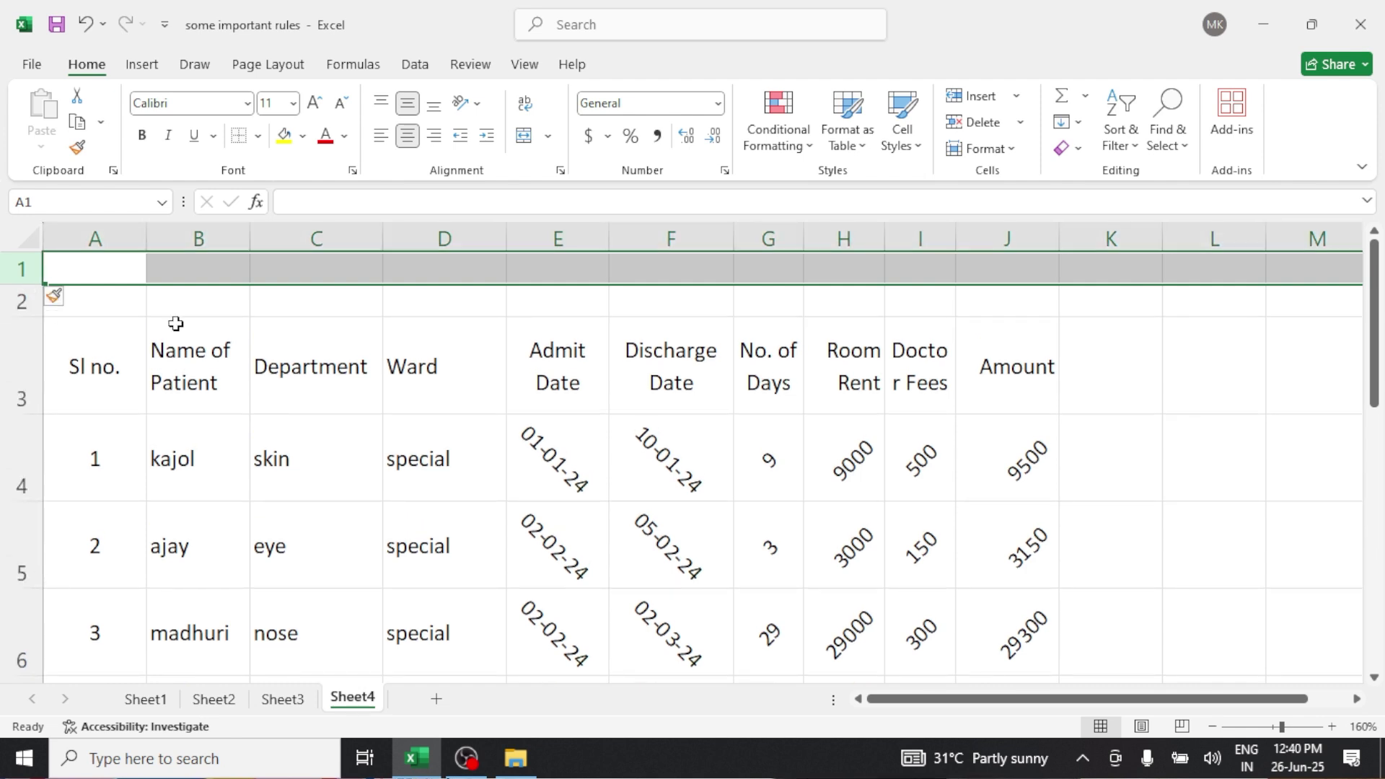
Step: Enter the title "Multi-Spacility Hospital" in cell D2 above the Ward header
{"action": "left_click", "coordinate": [426, 351]}
{"action": "left_click", "coordinate": [439, 295]}
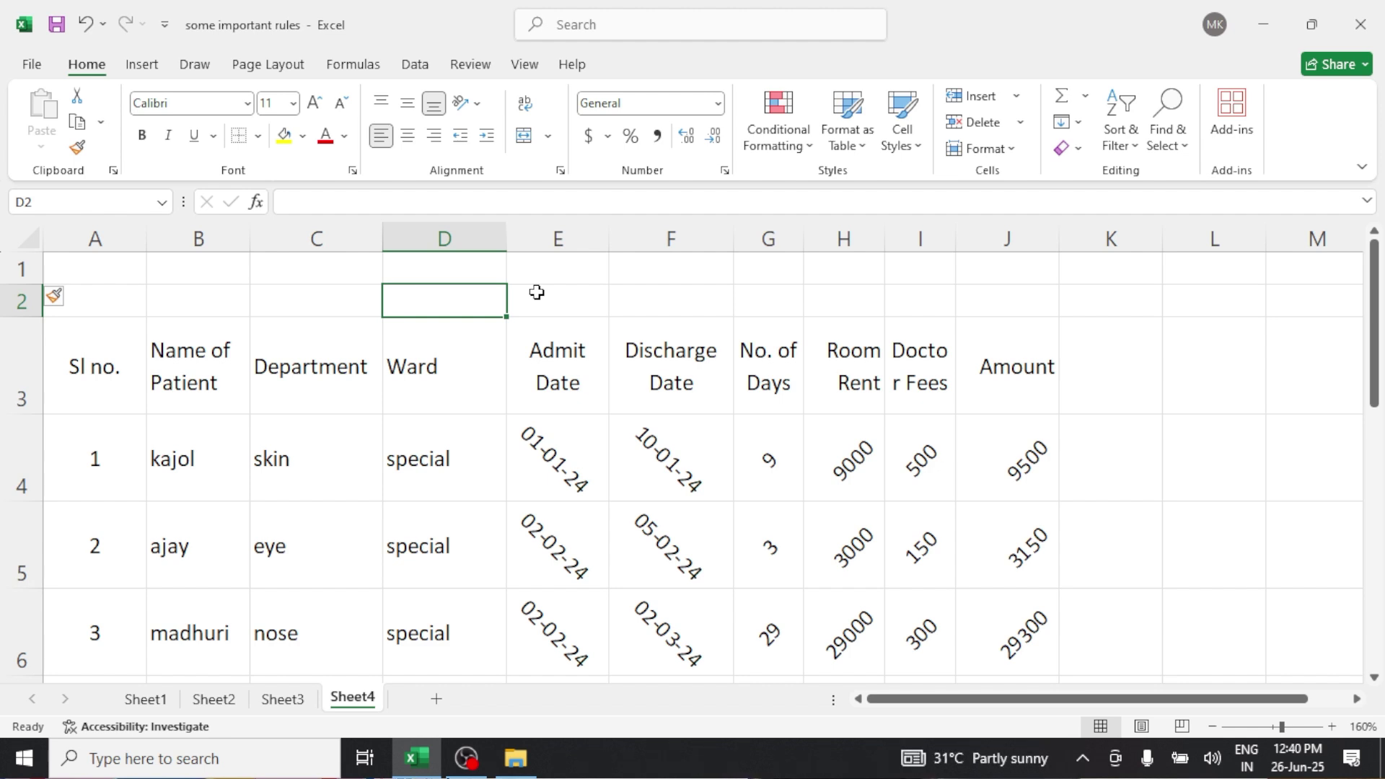
{"action": "type", "text": "Mul"}
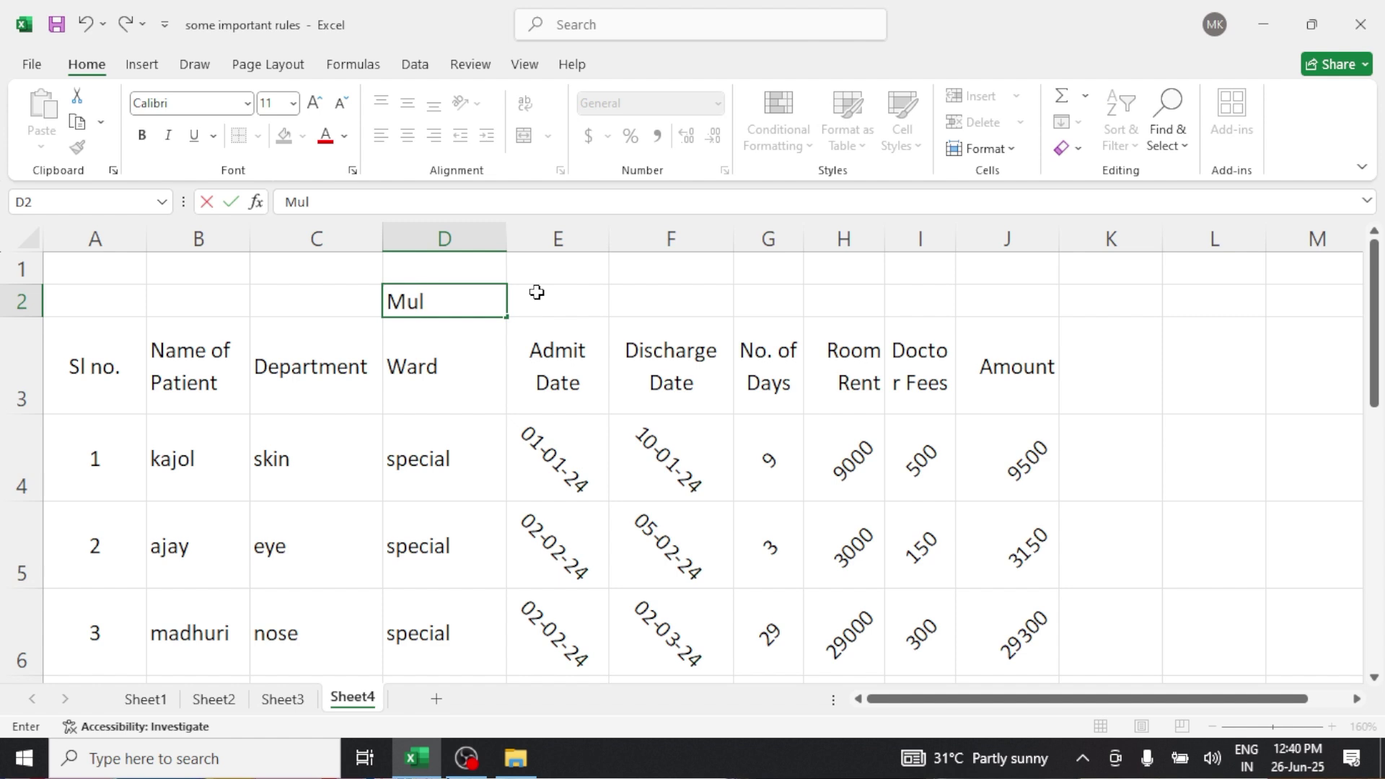
{"action": "type", "text": "ti-Spc"}
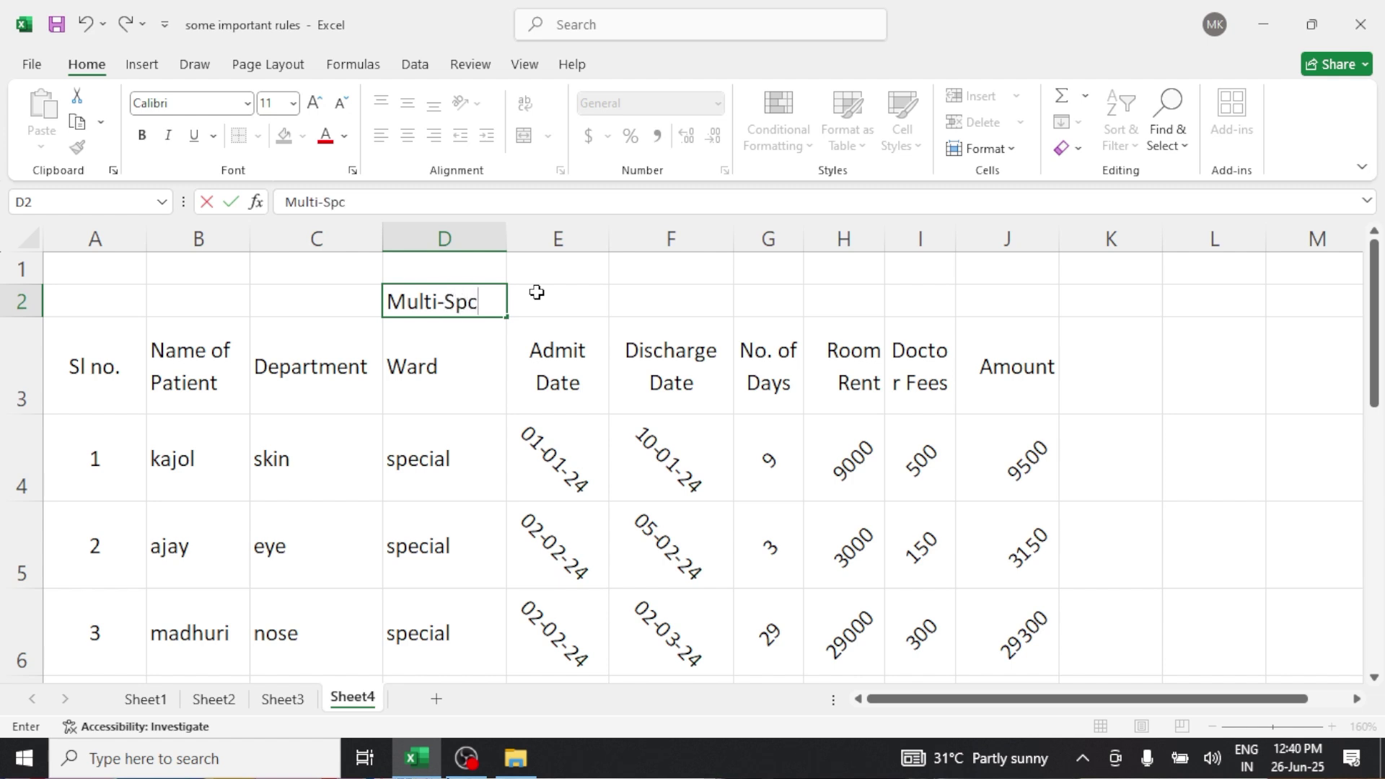
{"action": "type", "text": "eku"}
{"action": "key", "text": "BackSpace"}
{"action": "key", "text": "BackSpace"}
{"action": "type", "text": "lity"}
{"action": "key", "text": "BackSpace"}
{"action": "key", "text": "BackSpace"}
{"action": "key", "text": "BackSpace"}
{"action": "key", "text": "BackSpace"}
{"action": "key", "text": "BackSpace"}
{"action": "key", "text": "BackSpace"}
{"action": "type", "text": "acility"}
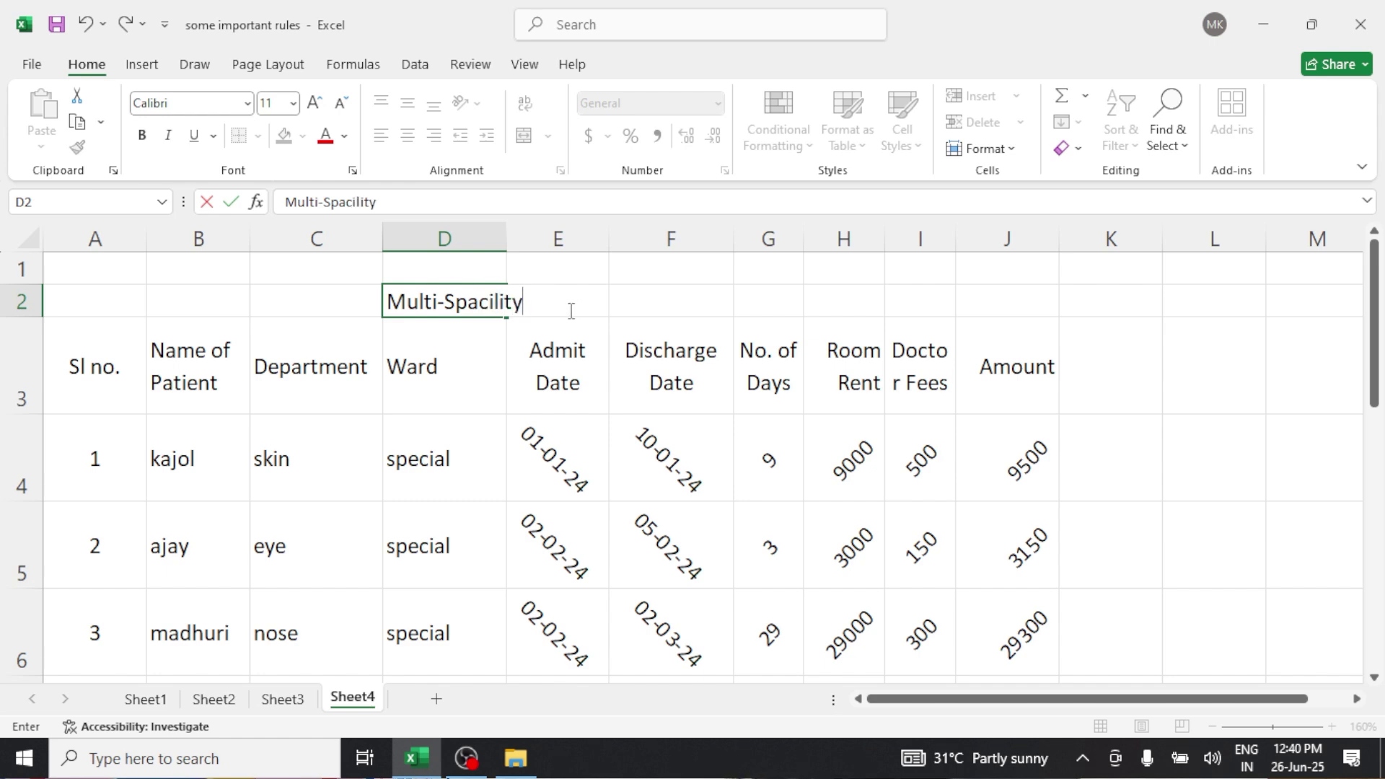
{"action": "type", "text": " Hospital"}
{"action": "left_click", "coordinate": [620, 394]}
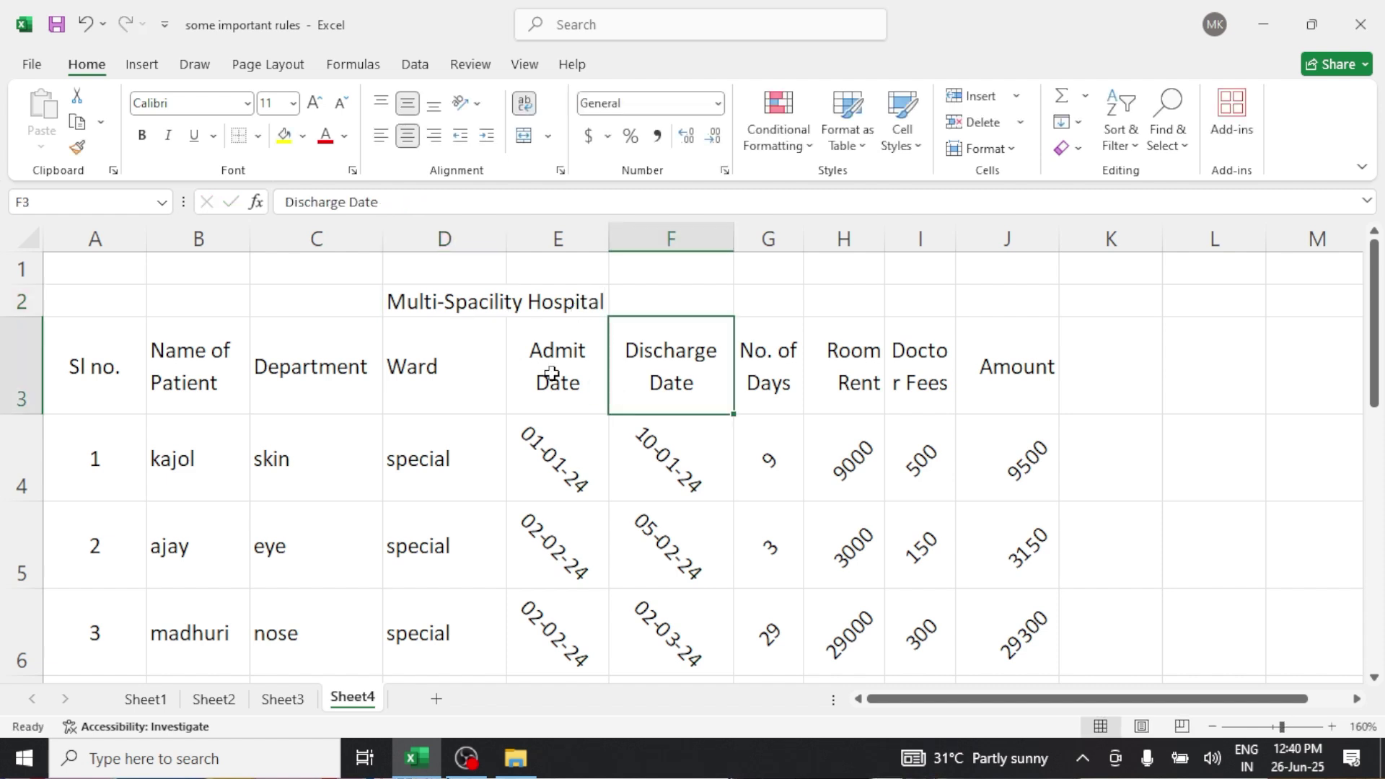
Step: Autofit column D to the width of the hospital title in D2
{"action": "left_click", "coordinate": [461, 305]}
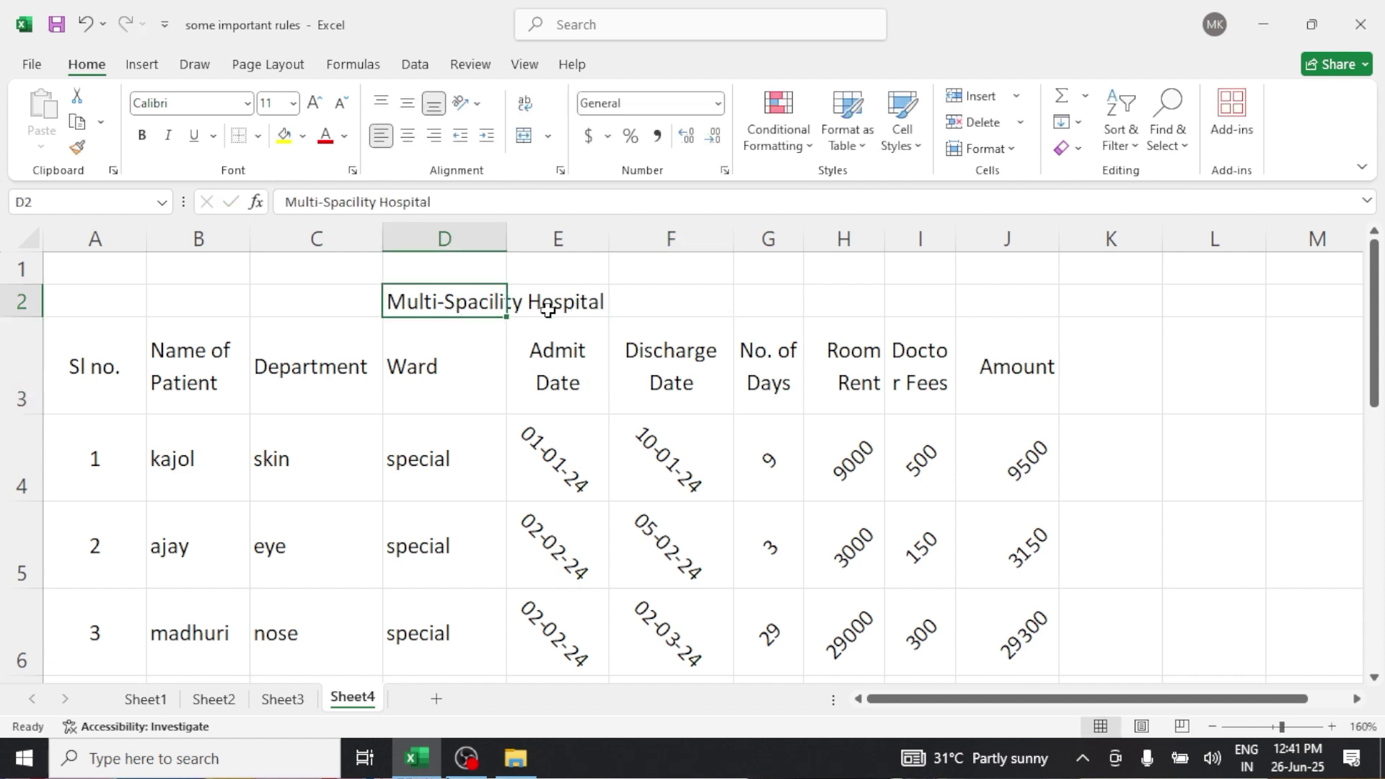
{"action": "left_click_drag", "start_coordinate": [509, 223], "coordinate": [510, 223]}
{"action": "double_click", "coordinate": [510, 223]}
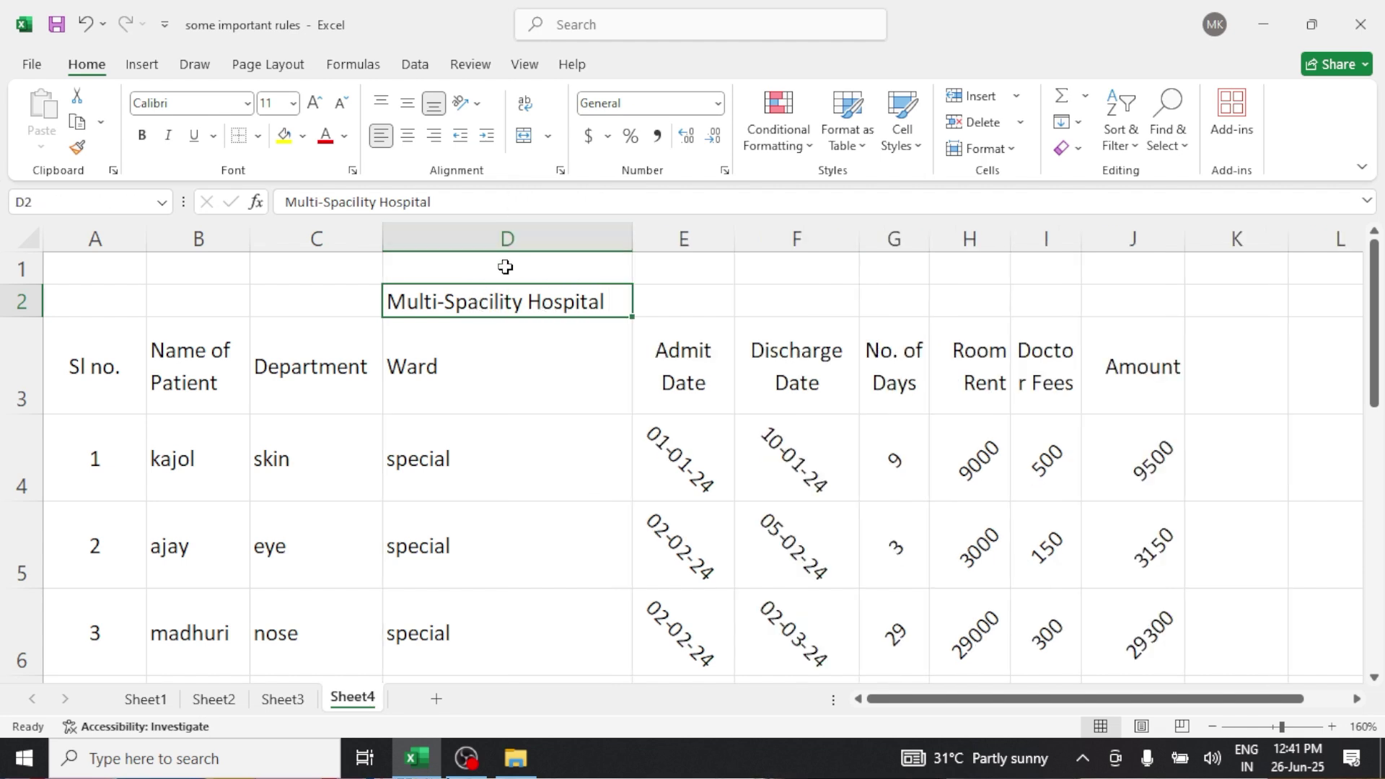
{"action": "left_click", "coordinate": [479, 382]}
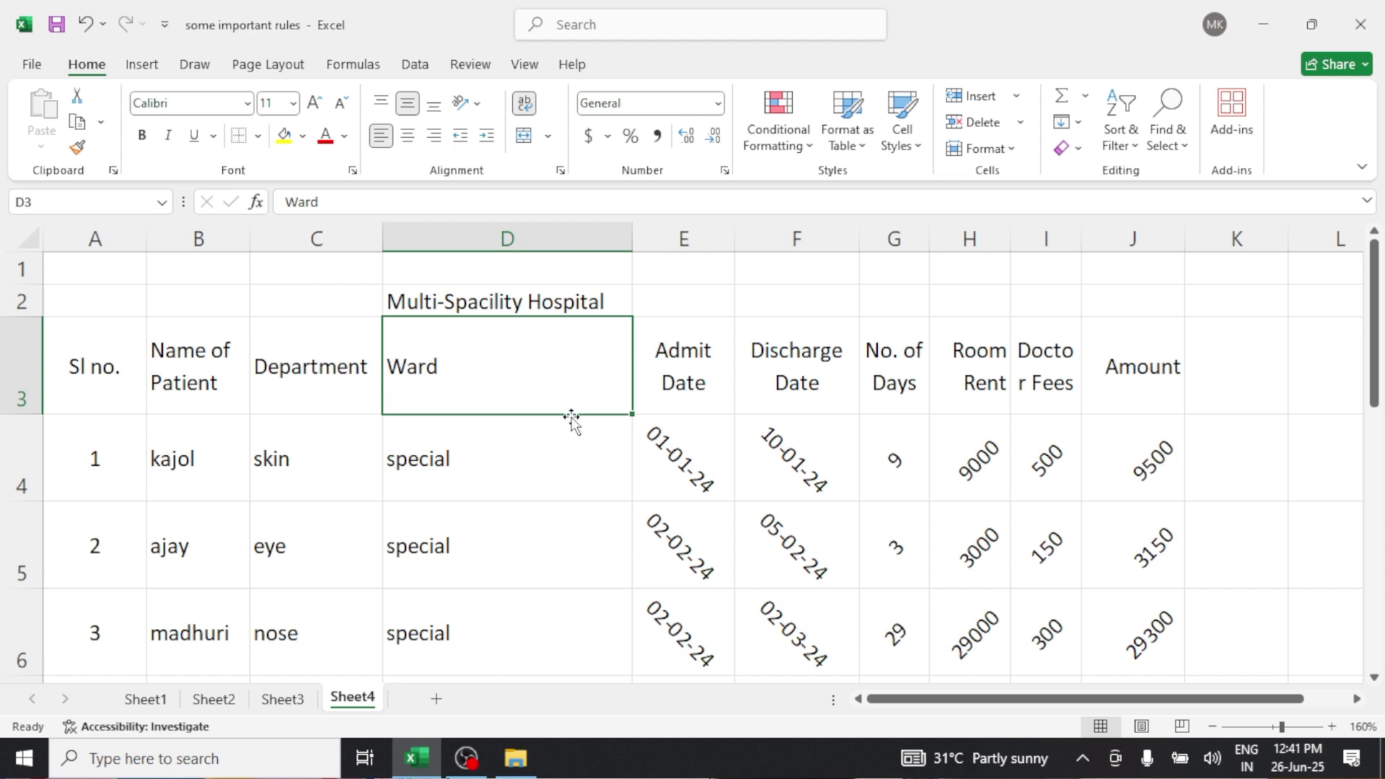
Step: Narrow column D back to about its former width and clear the title from D2
{"action": "left_click", "coordinate": [558, 307]}
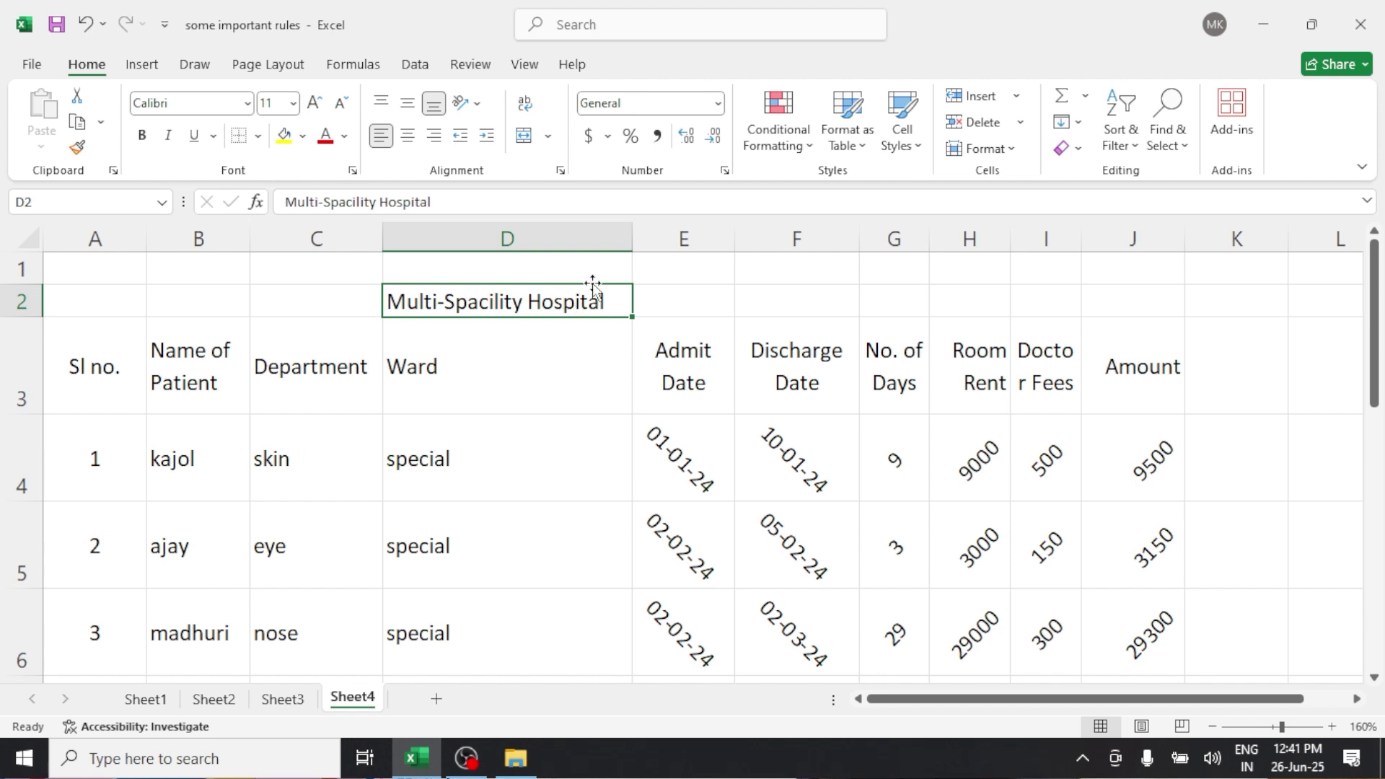
{"action": "left_click_drag", "start_coordinate": [633, 239], "coordinate": [501, 250]}
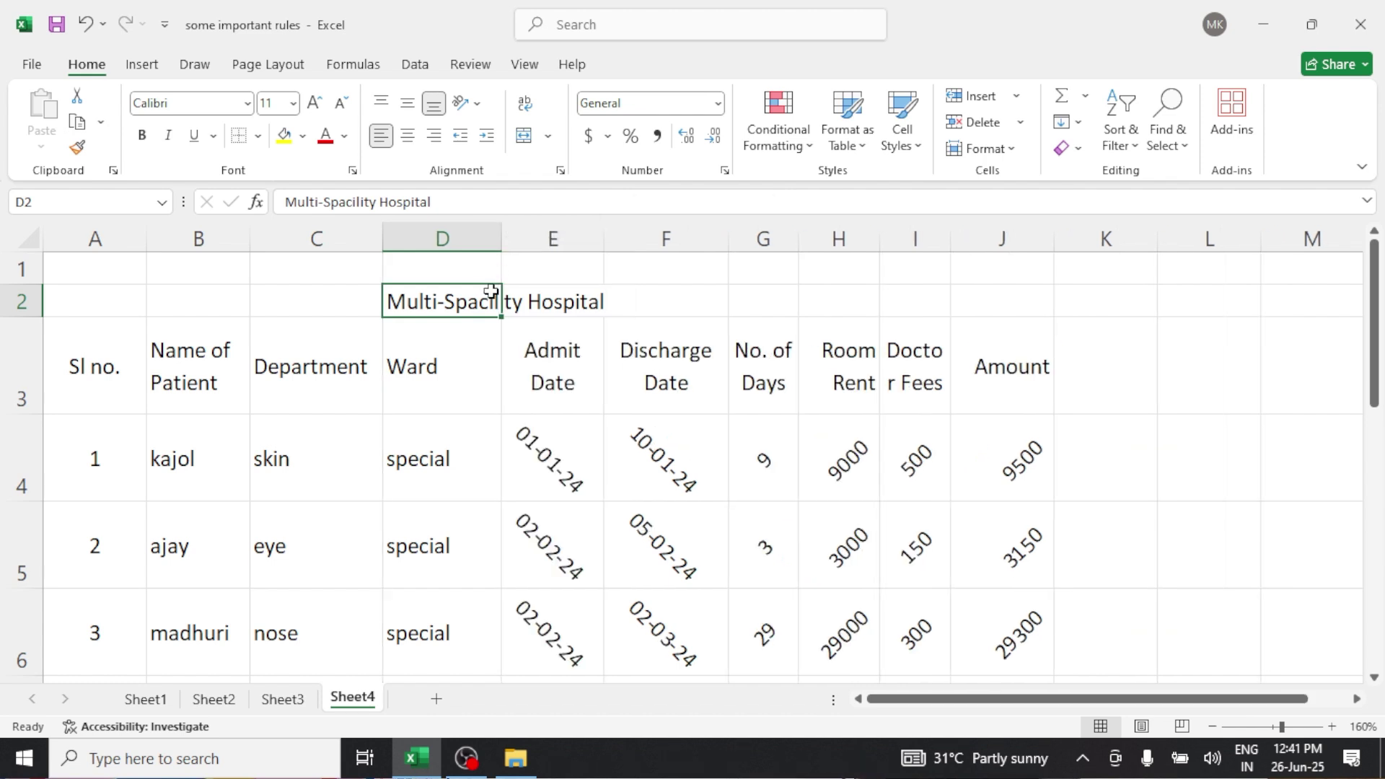
{"action": "key", "text": "Delete"}
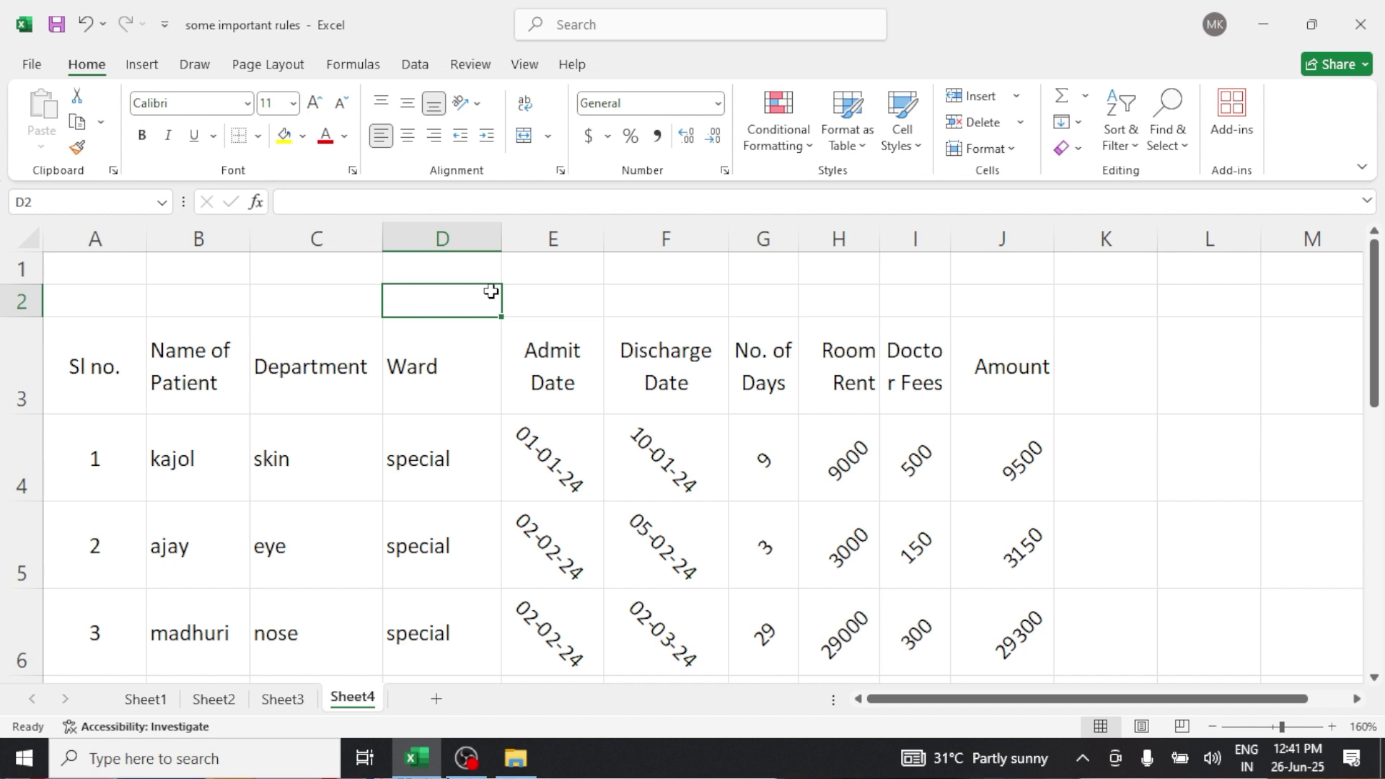
Step: Merge and center the blank range A1:J2 above the patient table's header
{"action": "left_click", "coordinate": [571, 299]}
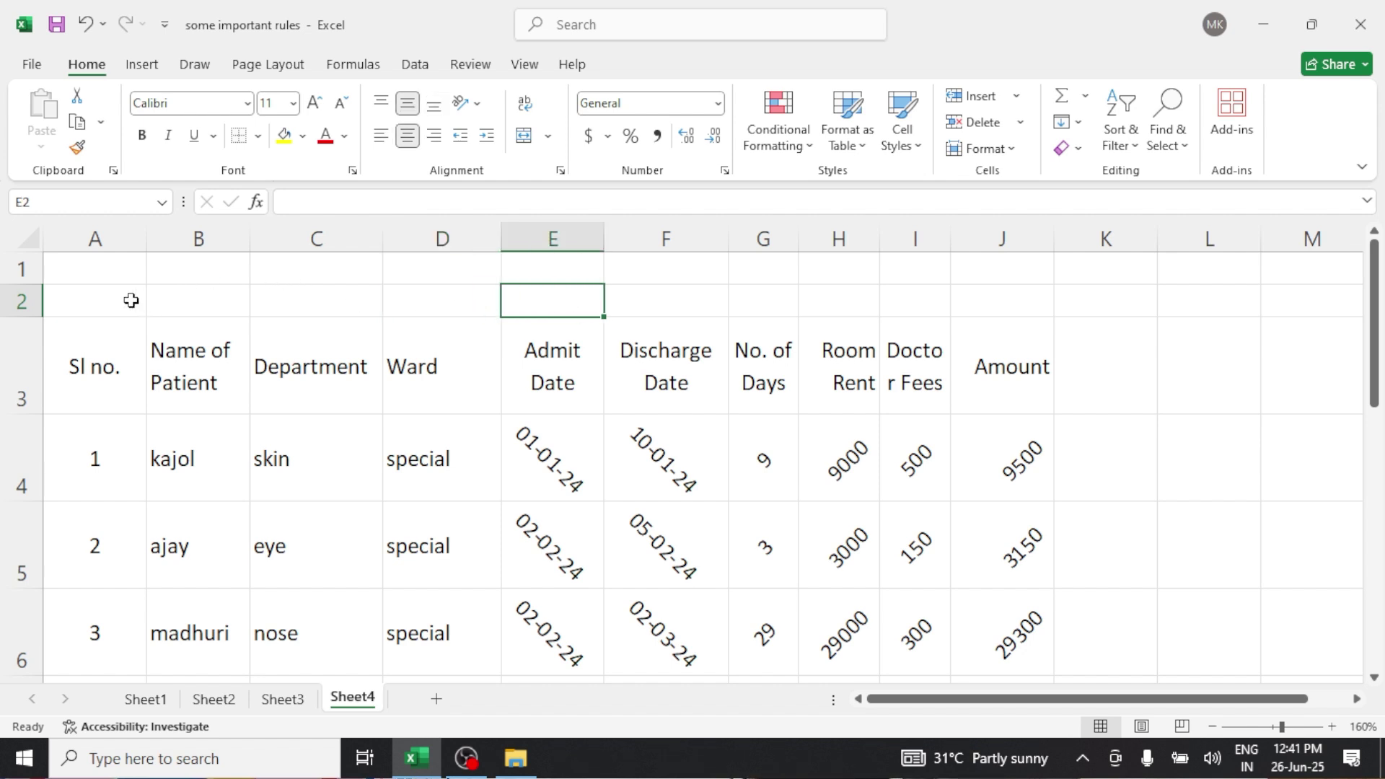
{"action": "left_click_drag", "start_coordinate": [114, 299], "coordinate": [1002, 254]}
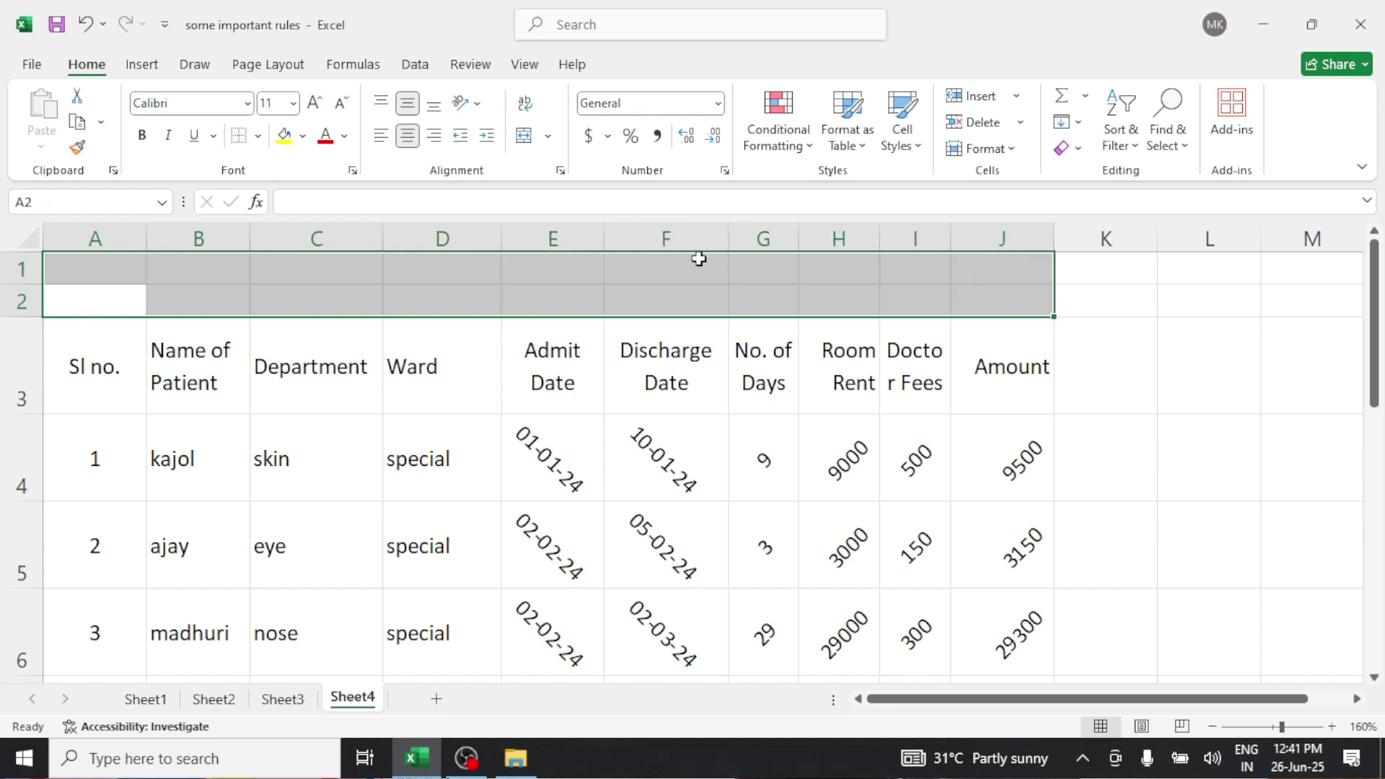
{"action": "left_click", "coordinate": [548, 136]}
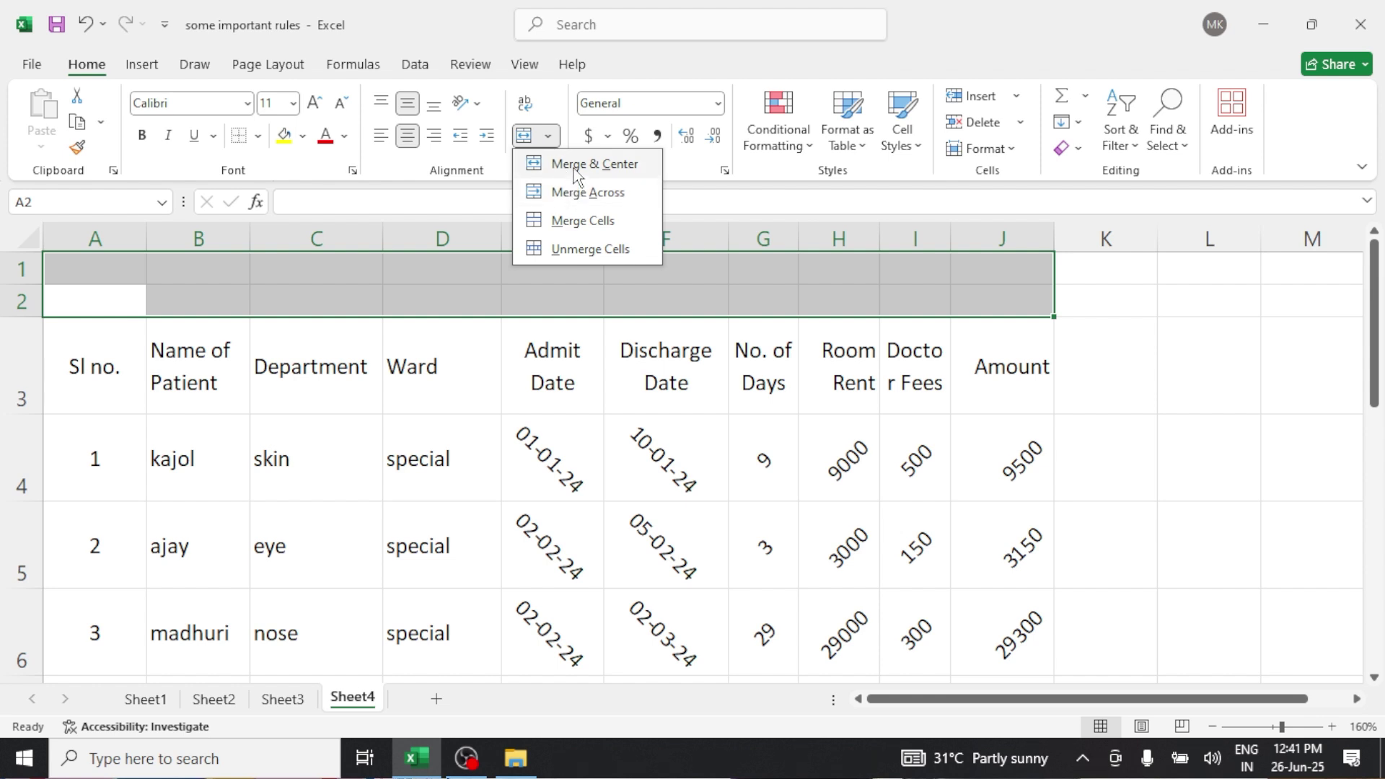
{"action": "left_click", "coordinate": [577, 166]}
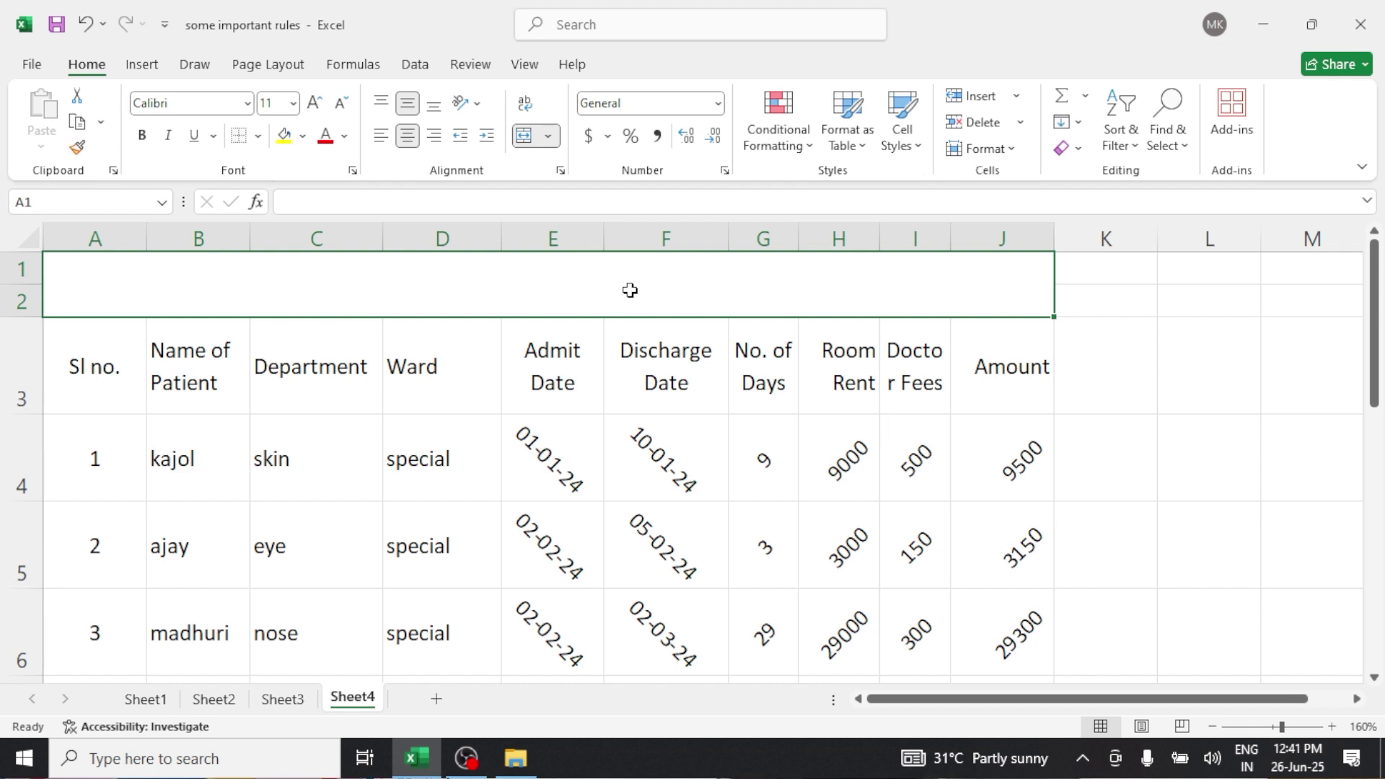
Step: Enter the title "Multi-Spacility Hospital" in the merged cell above the patient table
{"action": "type", "text": "Mu"}
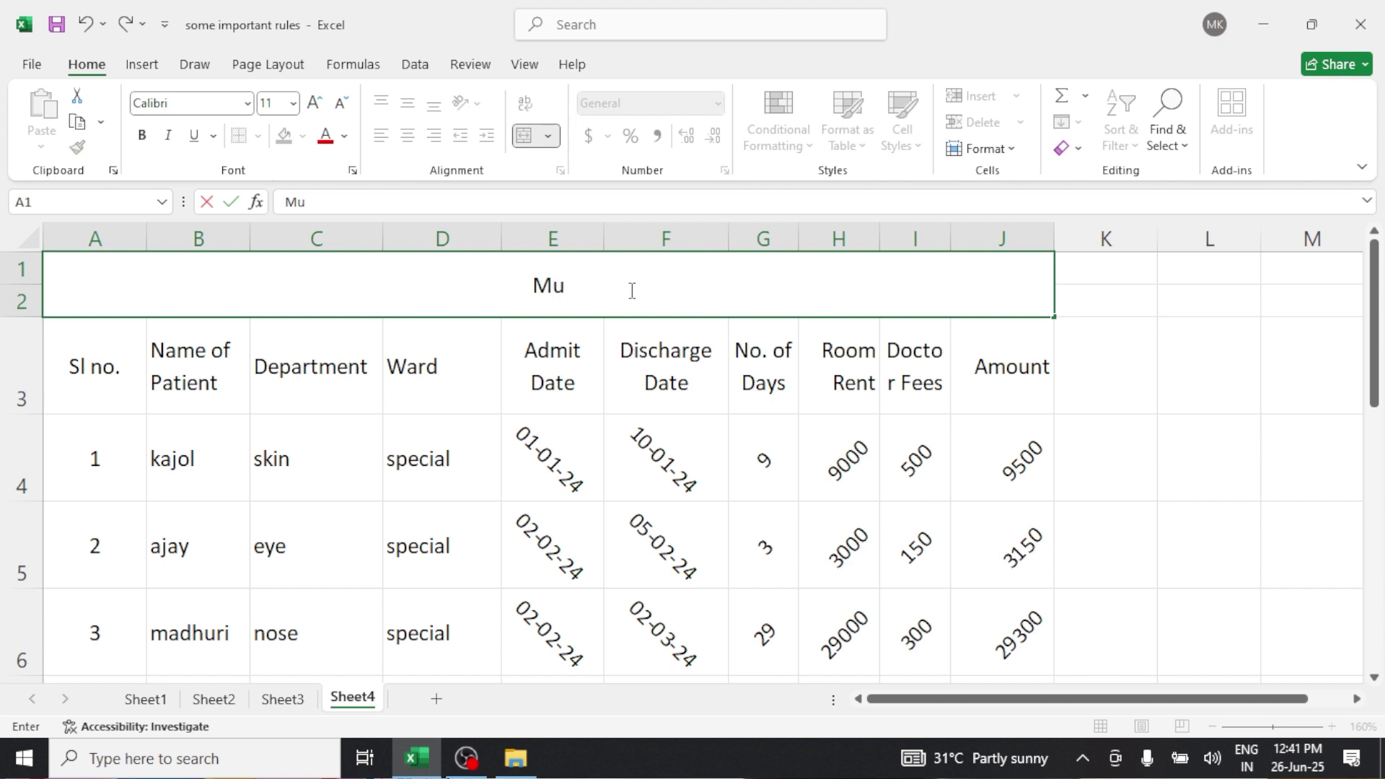
{"action": "type", "text": "lti-S"}
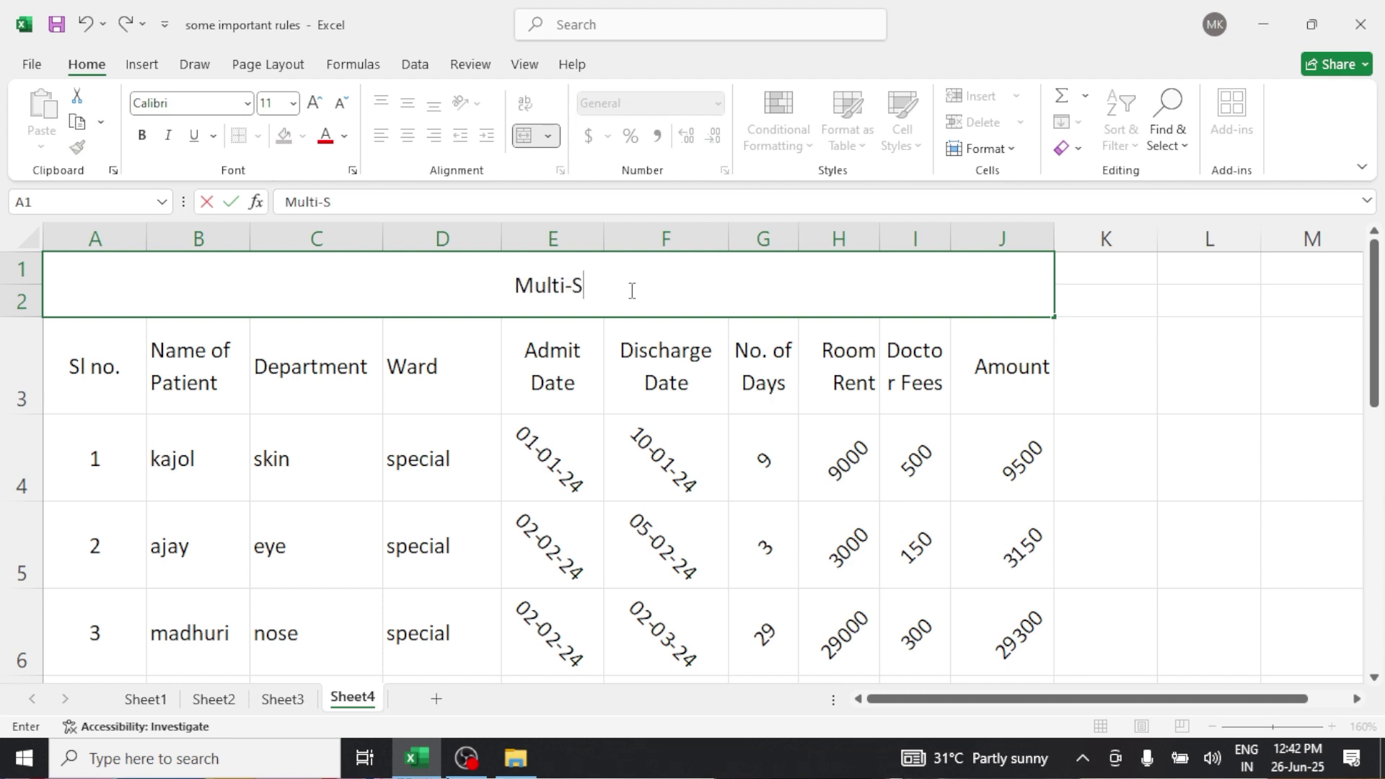
{"action": "type", "text": "pacili"}
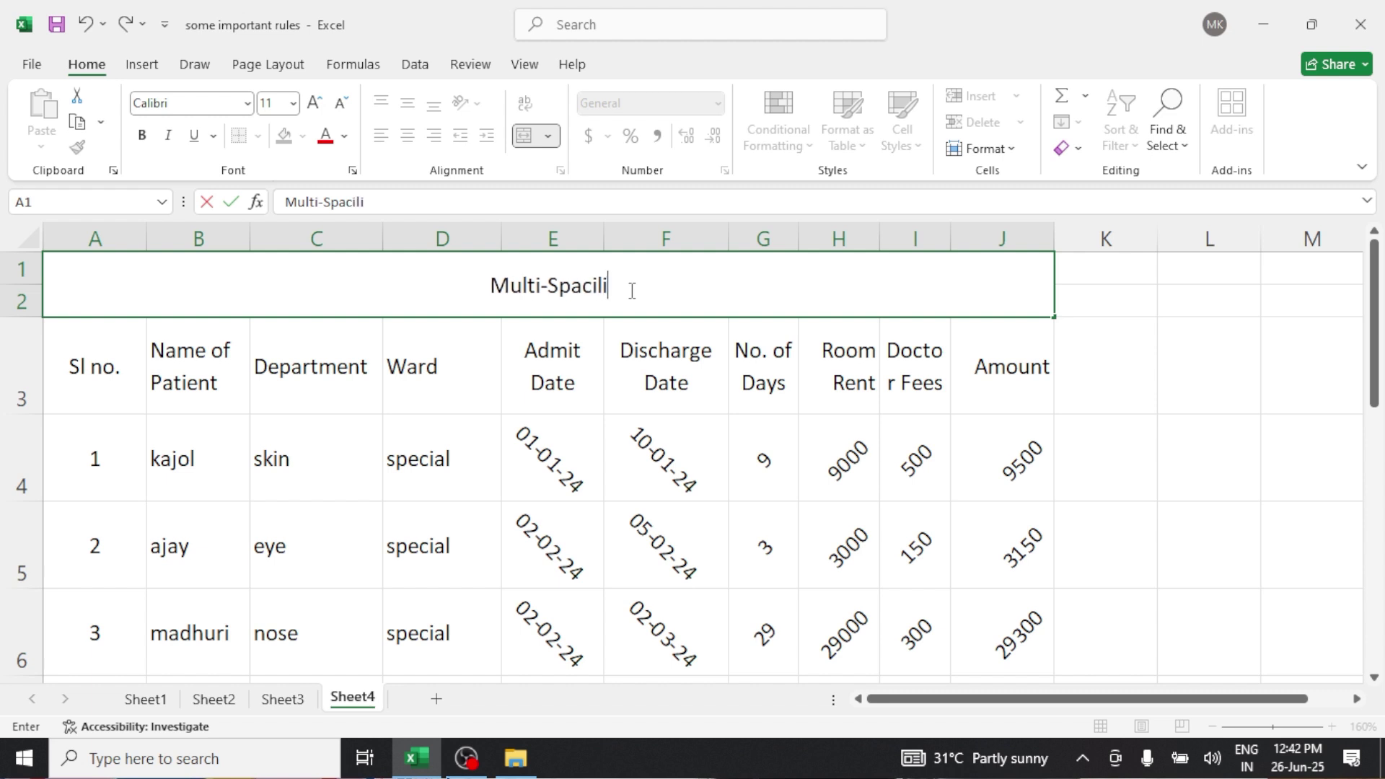
{"action": "type", "text": "ty"}
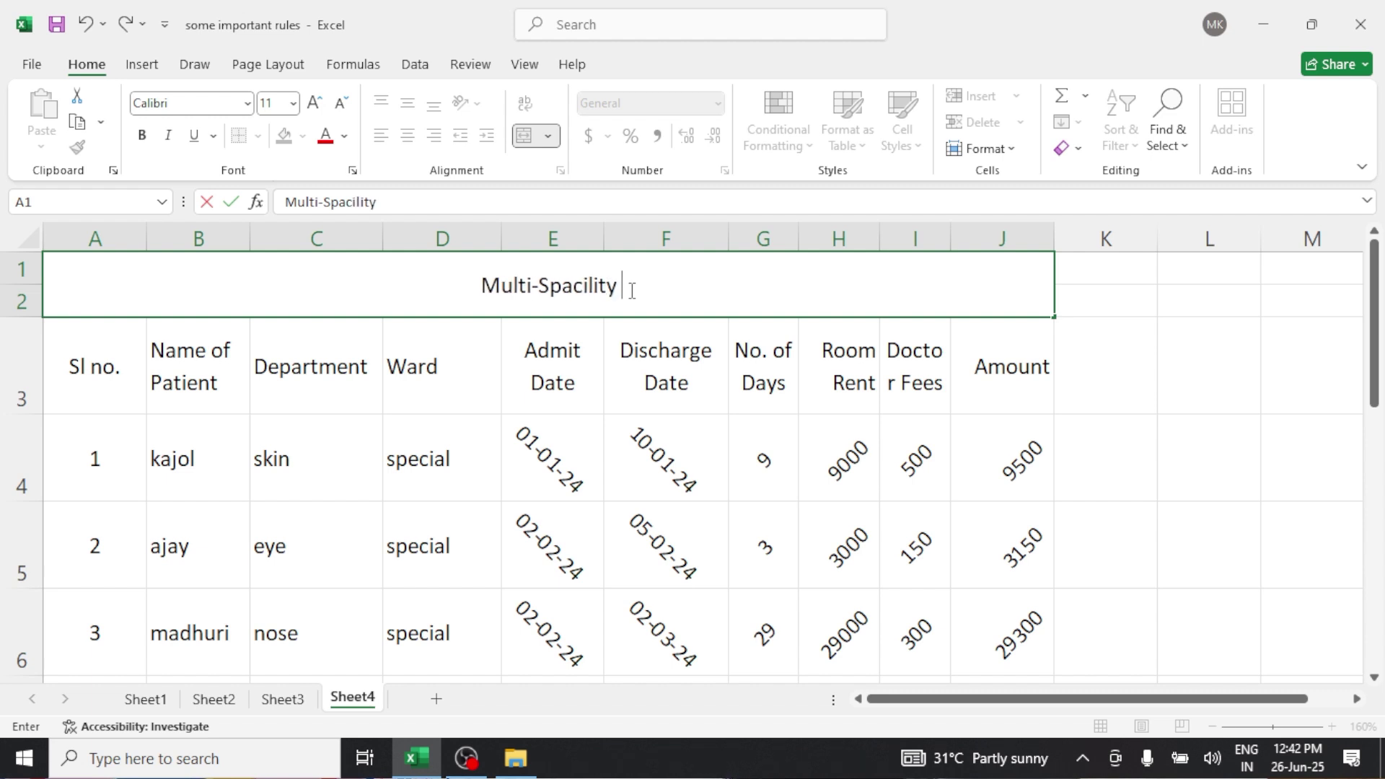
{"action": "type", "text": " Ho"}
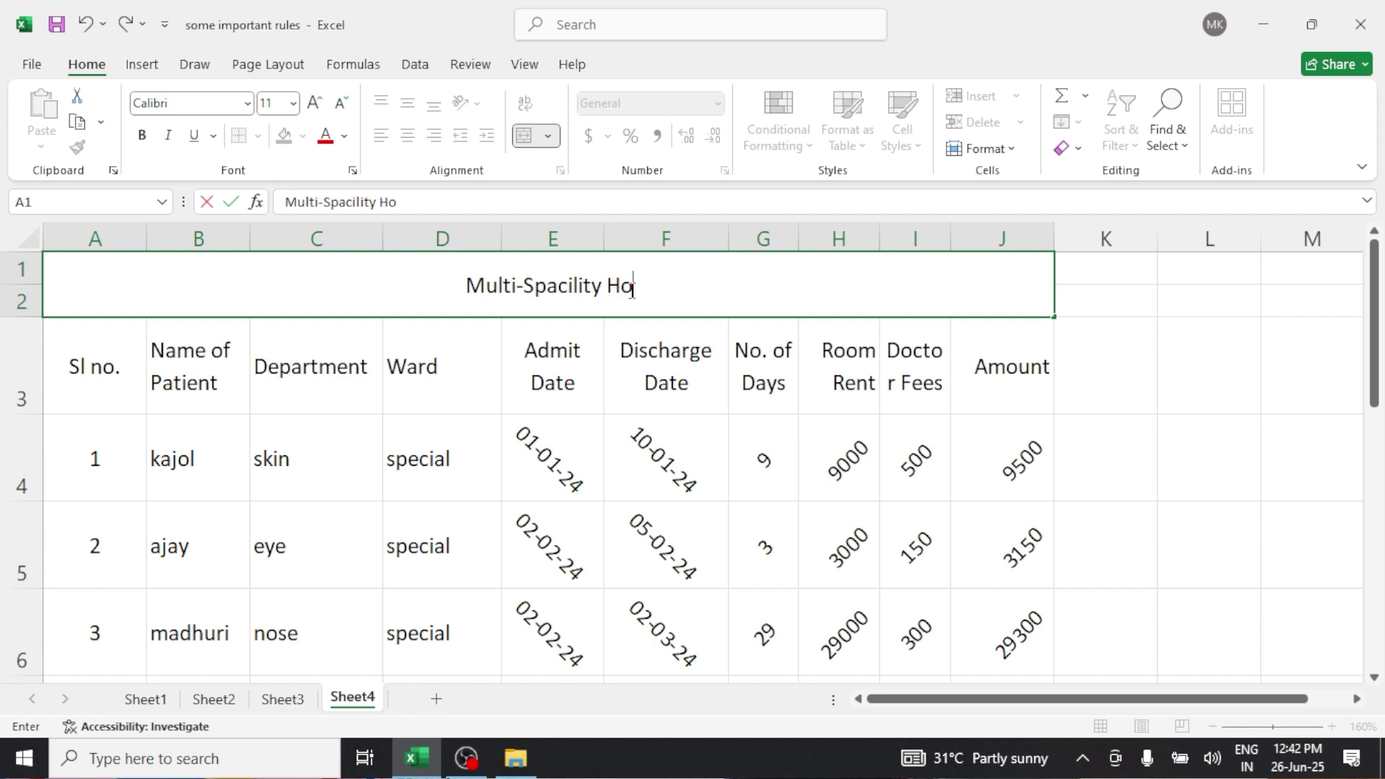
{"action": "type", "text": "stp"}
{"action": "key", "text": "BackSpace"}
{"action": "key", "text": "BackSpace"}
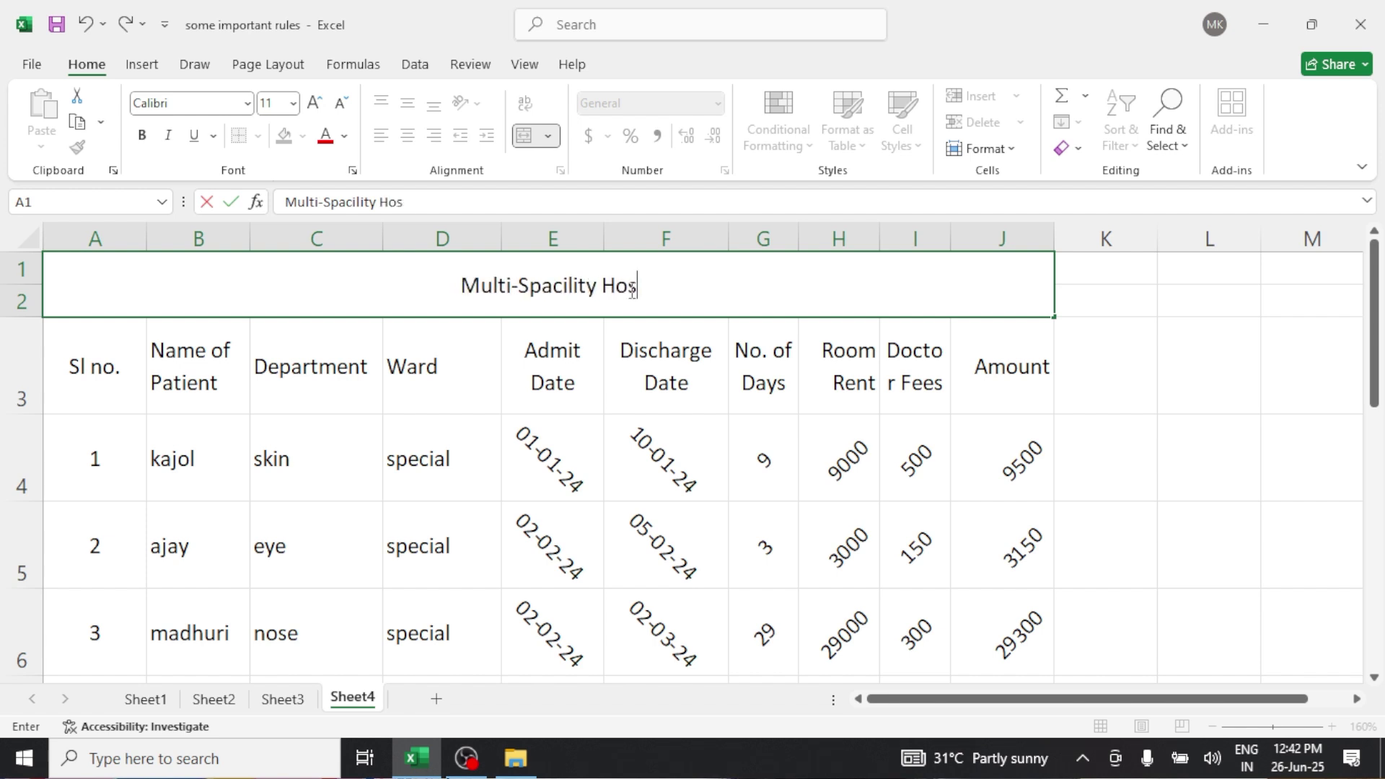
{"action": "type", "text": "pital"}
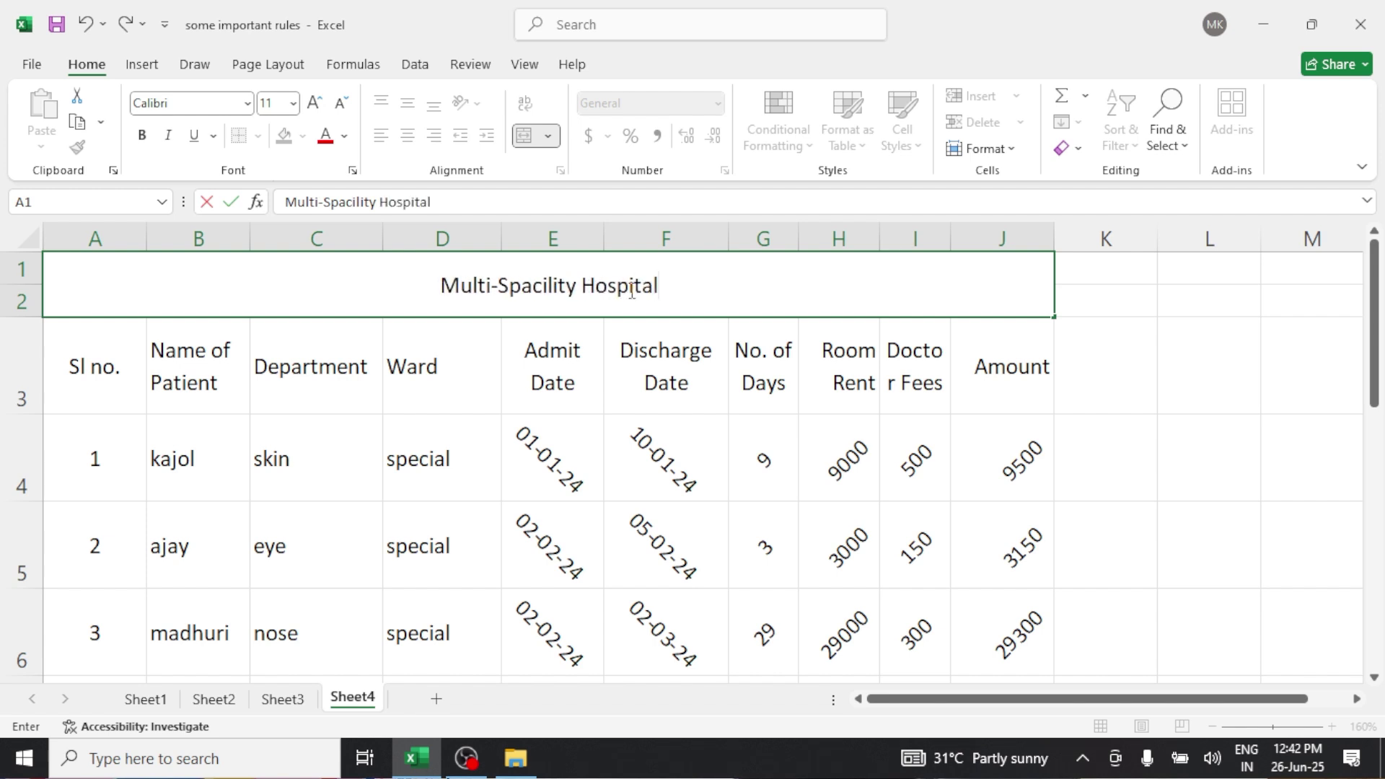
{"action": "left_click", "coordinate": [679, 377]}
Step: Enlarge the hospital title to font size 22 and make it bold
{"action": "left_click", "coordinate": [642, 304]}
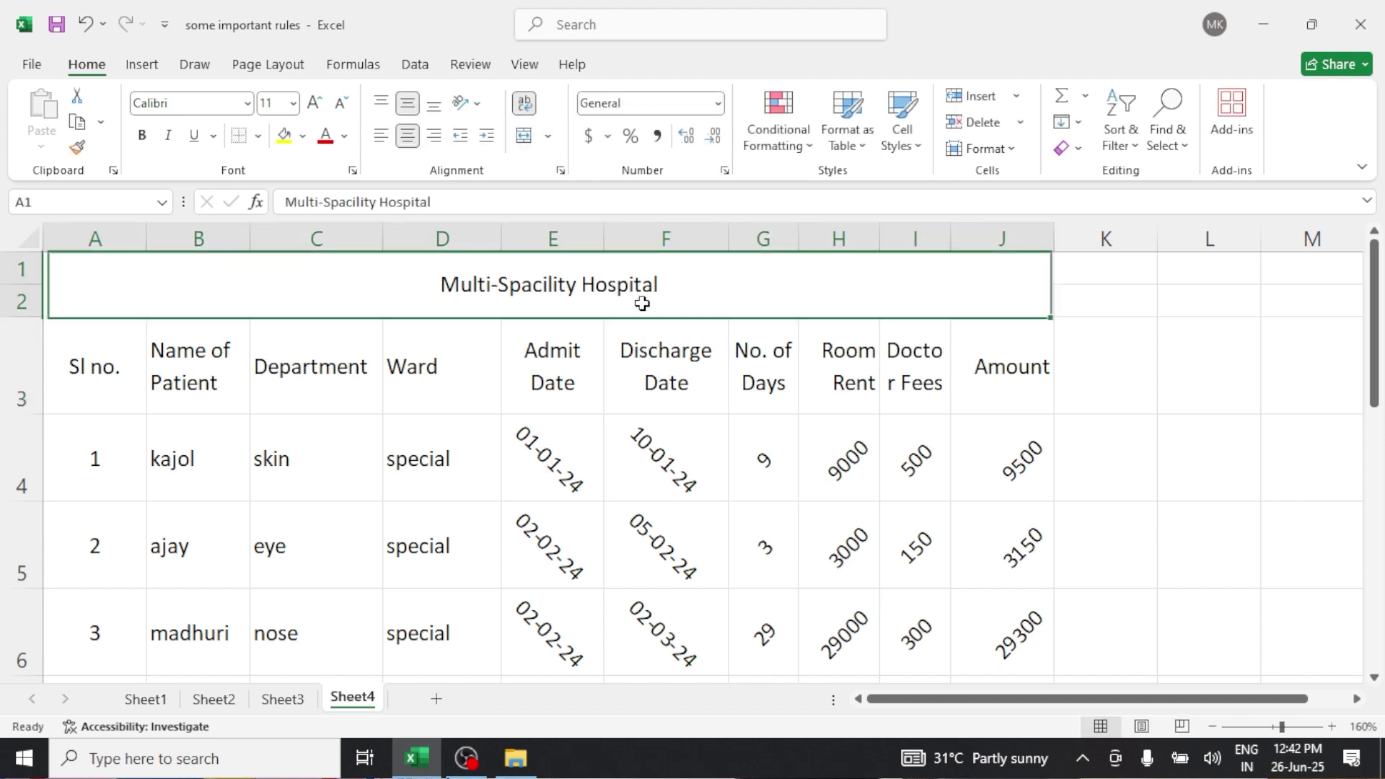
{"action": "left_click", "coordinate": [321, 108]}
{"action": "left_click", "coordinate": [321, 108]}
{"action": "left_click", "coordinate": [321, 108]}
{"action": "left_click", "coordinate": [321, 108]}
{"action": "left_click", "coordinate": [321, 108]}
{"action": "left_click", "coordinate": [321, 108]}
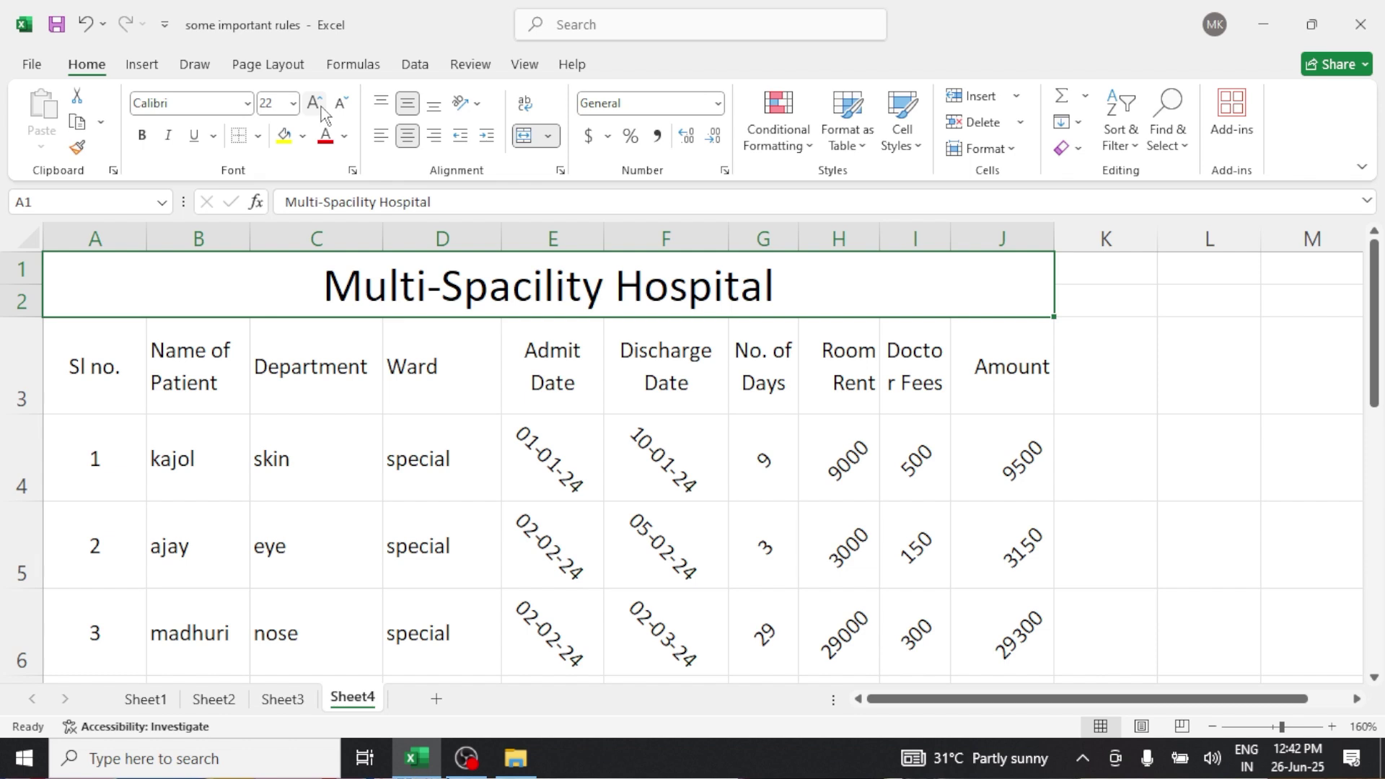
{"action": "left_click", "coordinate": [143, 137]}
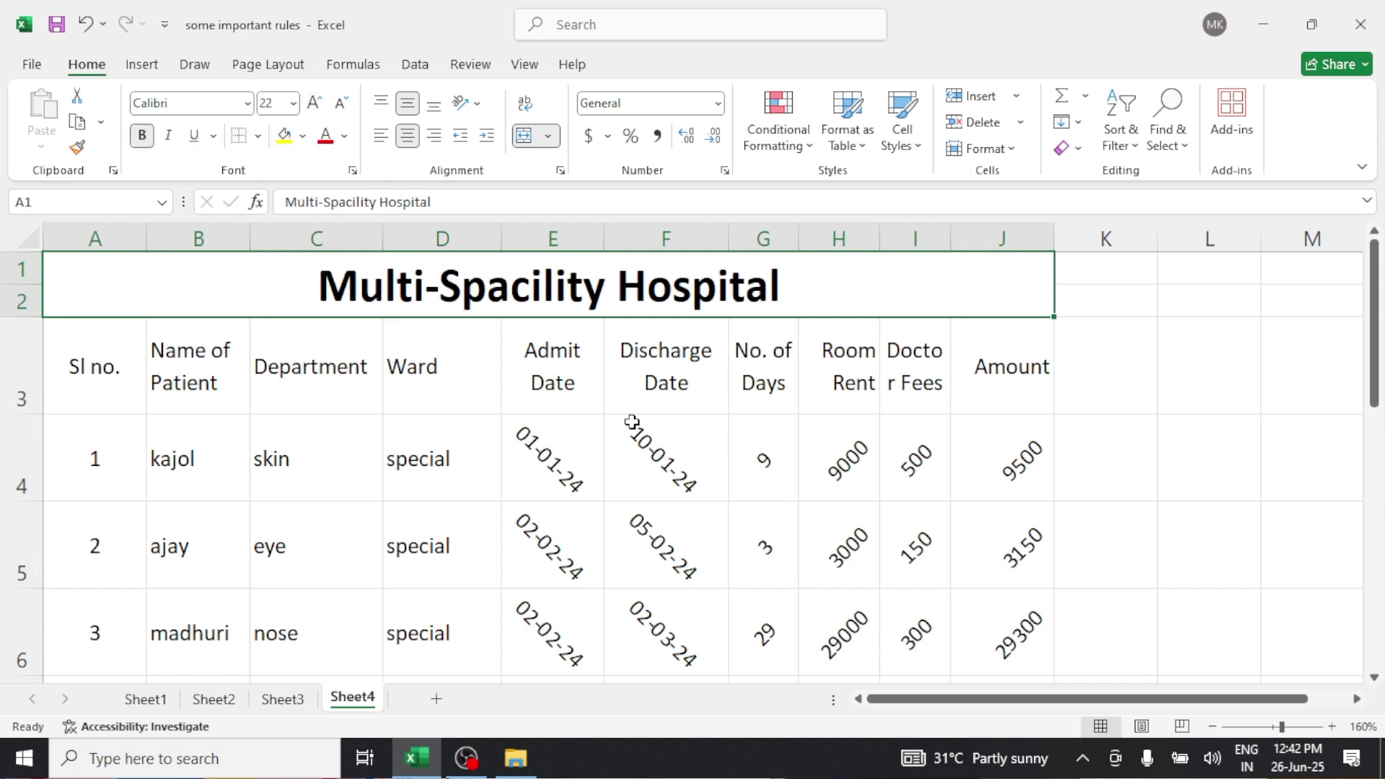
{"action": "left_click", "coordinate": [632, 422]}
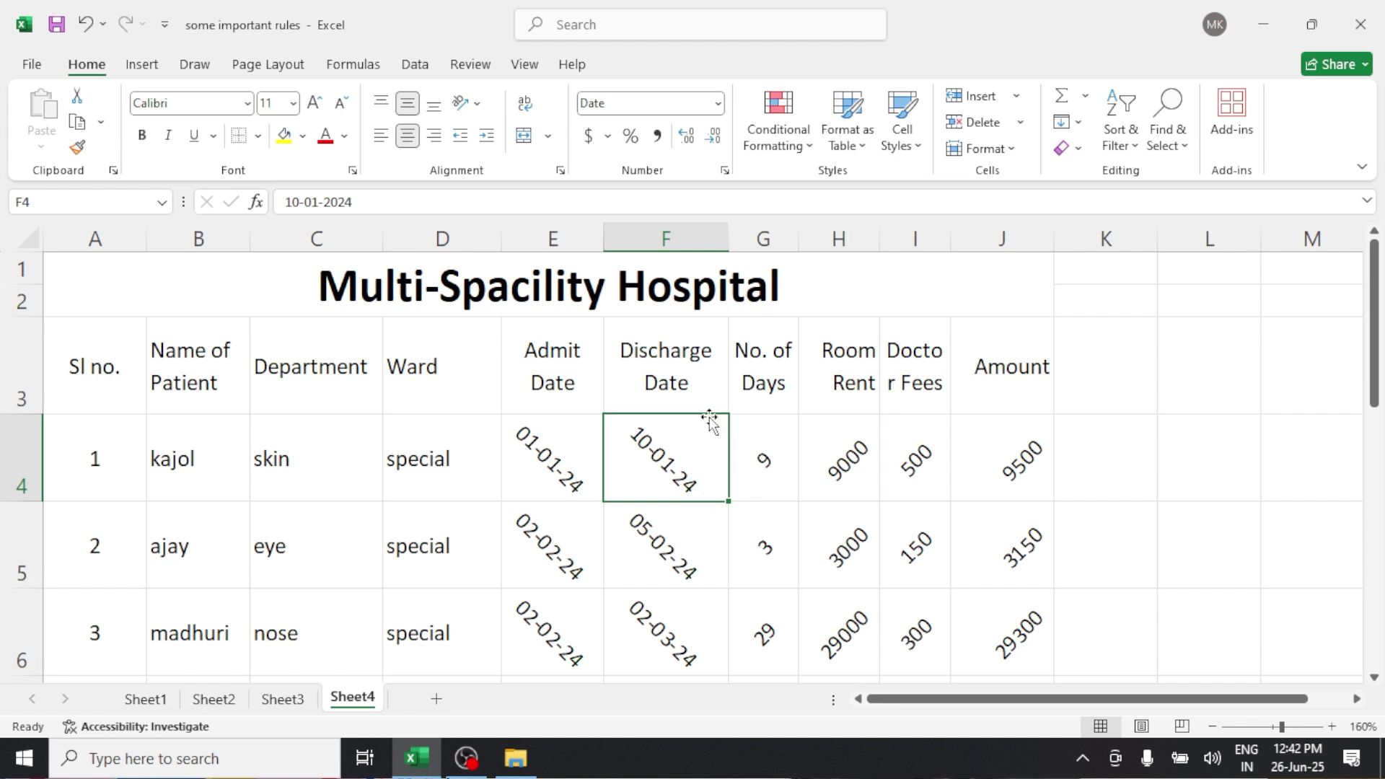
Step: Reduce the hospital title's font size to 16
{"action": "left_click", "coordinate": [705, 292]}
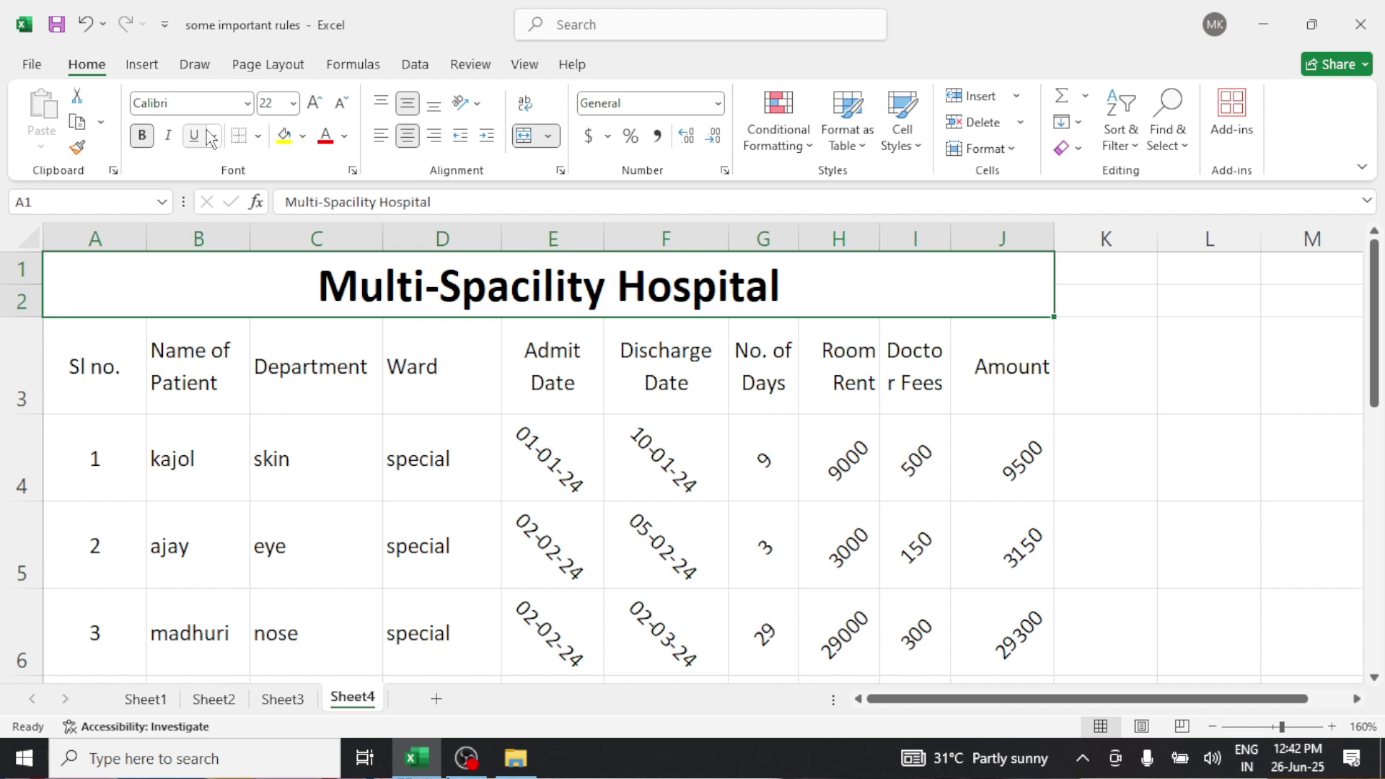
{"action": "left_click", "coordinate": [344, 106]}
{"action": "left_click", "coordinate": [344, 106]}
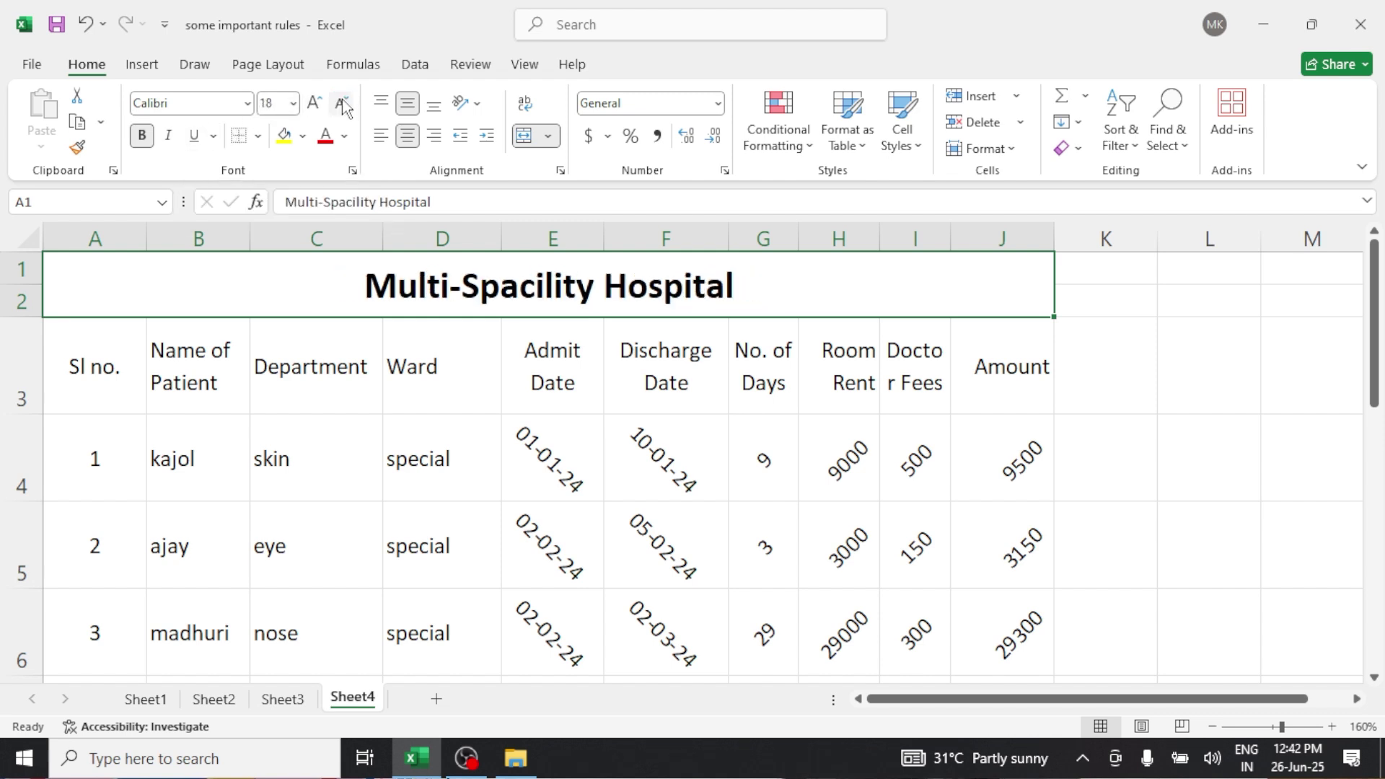
{"action": "left_click", "coordinate": [345, 107]}
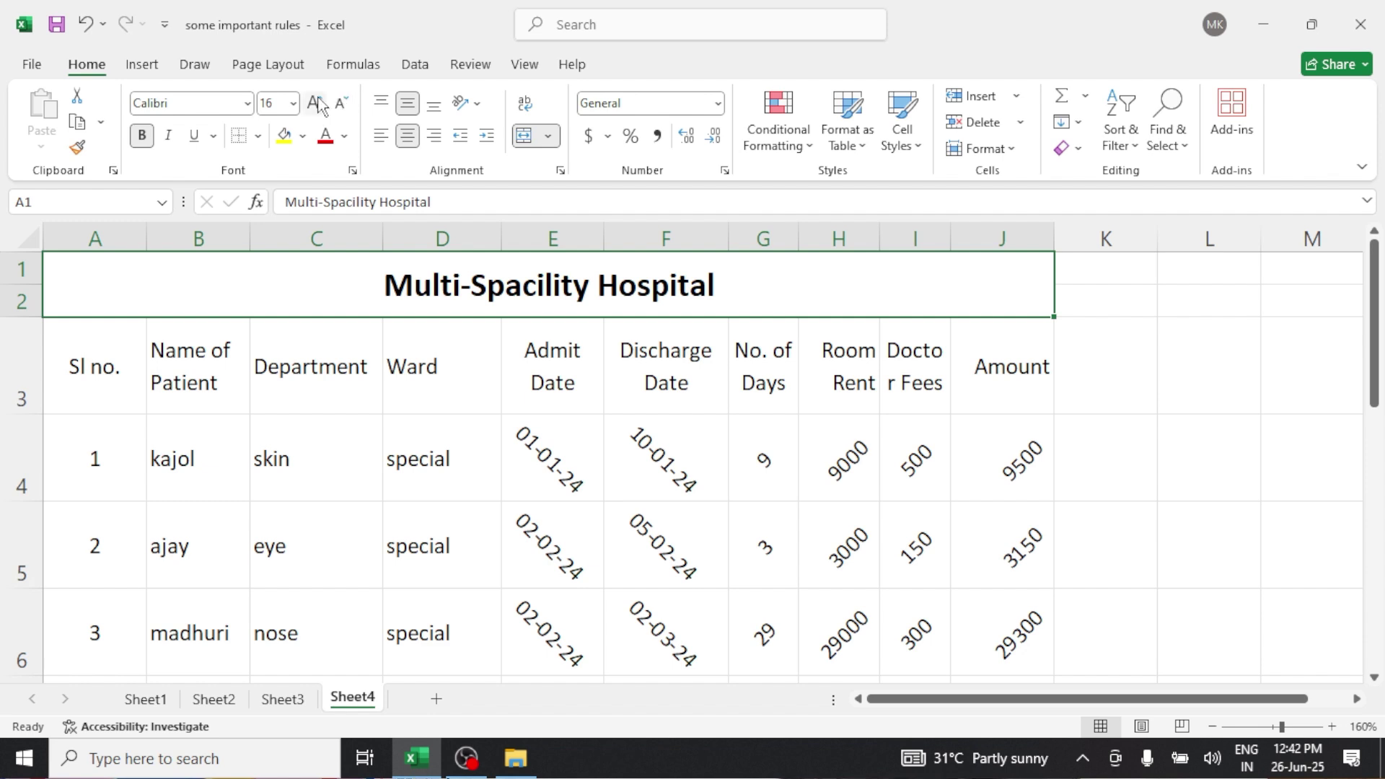
{"action": "left_click", "coordinate": [315, 103]}
{"action": "left_click", "coordinate": [340, 104]}
{"action": "left_click", "coordinate": [1104, 459]}
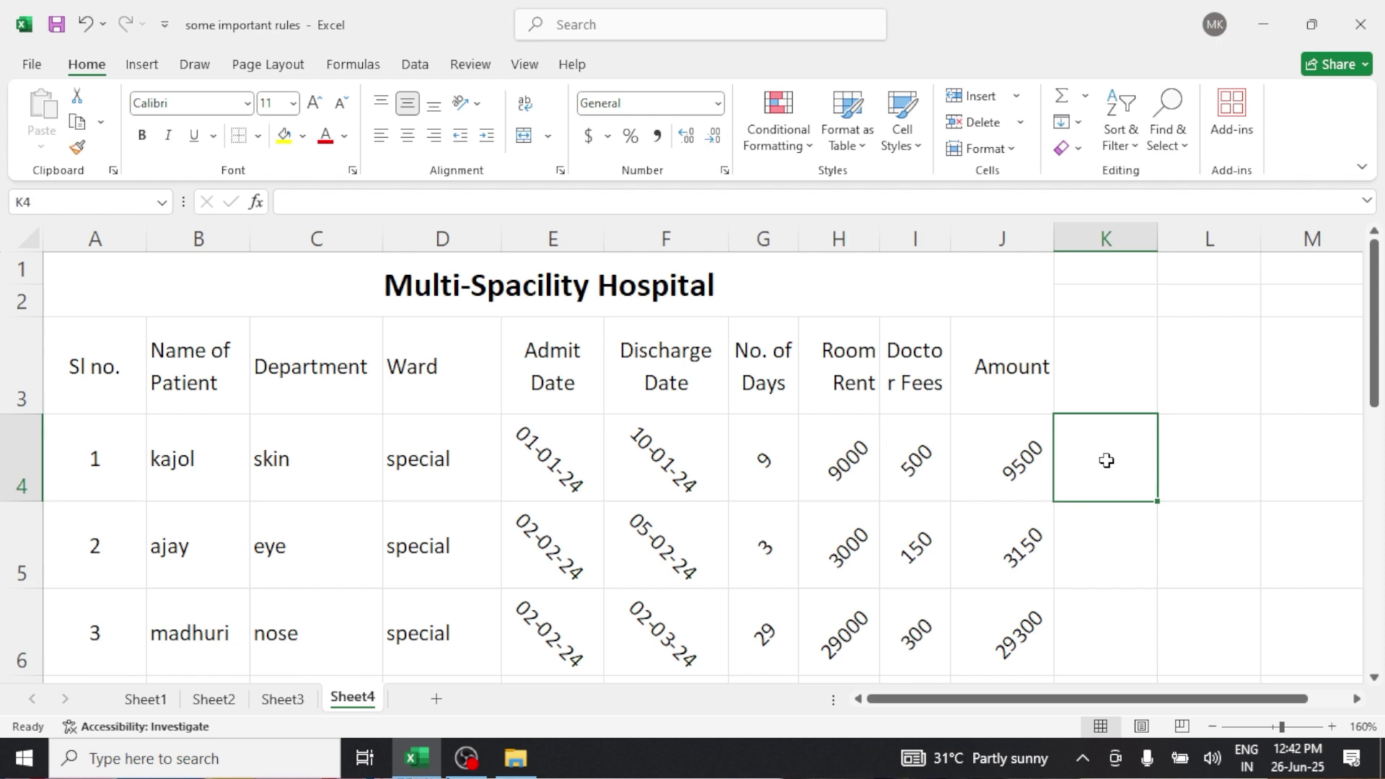
{"action": "scroll", "coordinate": [1106, 461], "scroll_direction": "down", "scroll_amount": 3}
{"action": "scroll", "coordinate": [1107, 460], "scroll_direction": "up", "scroll_amount": 2}
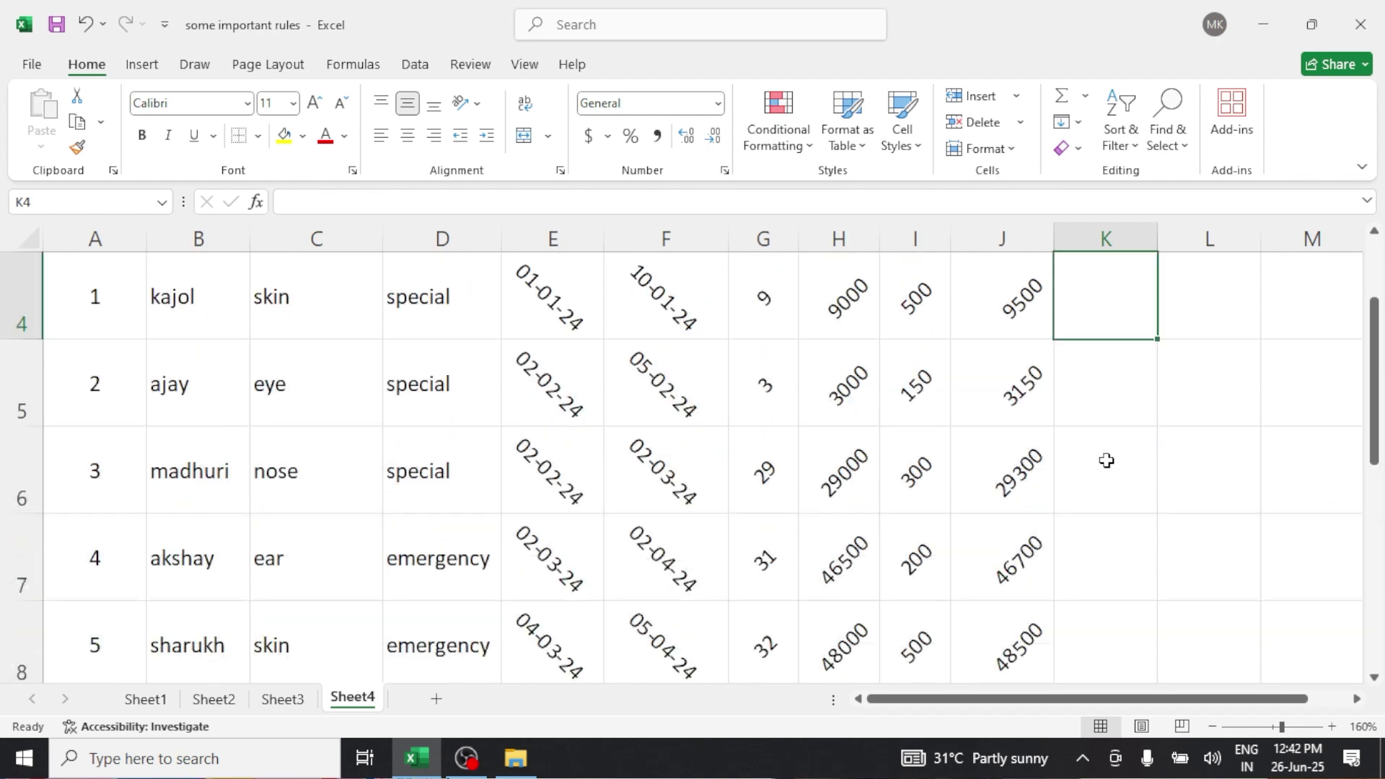
{"action": "scroll", "coordinate": [1106, 459], "scroll_direction": "up", "scroll_amount": 1}
{"action": "scroll", "coordinate": [902, 494], "scroll_direction": "down", "scroll_amount": 2}
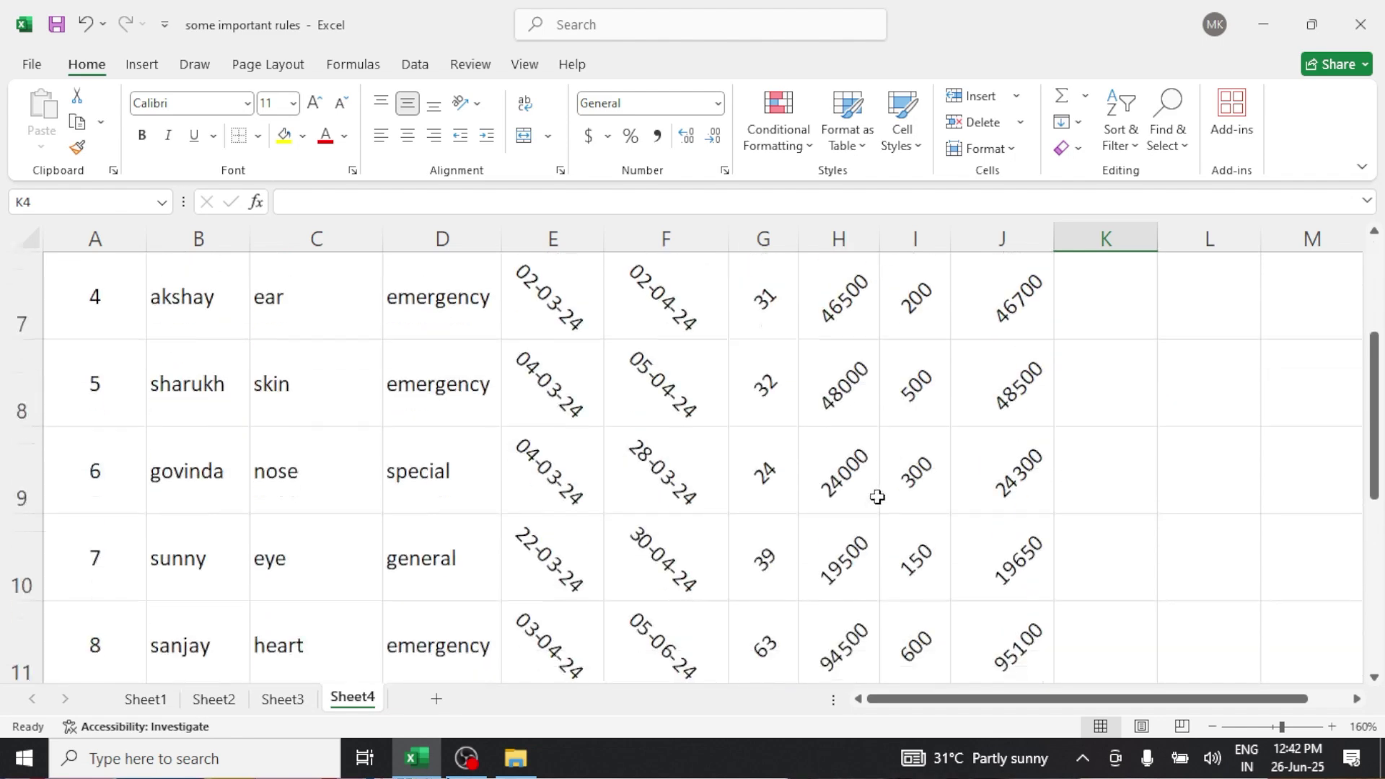
{"action": "scroll", "coordinate": [833, 524], "scroll_direction": "down", "scroll_amount": 2}
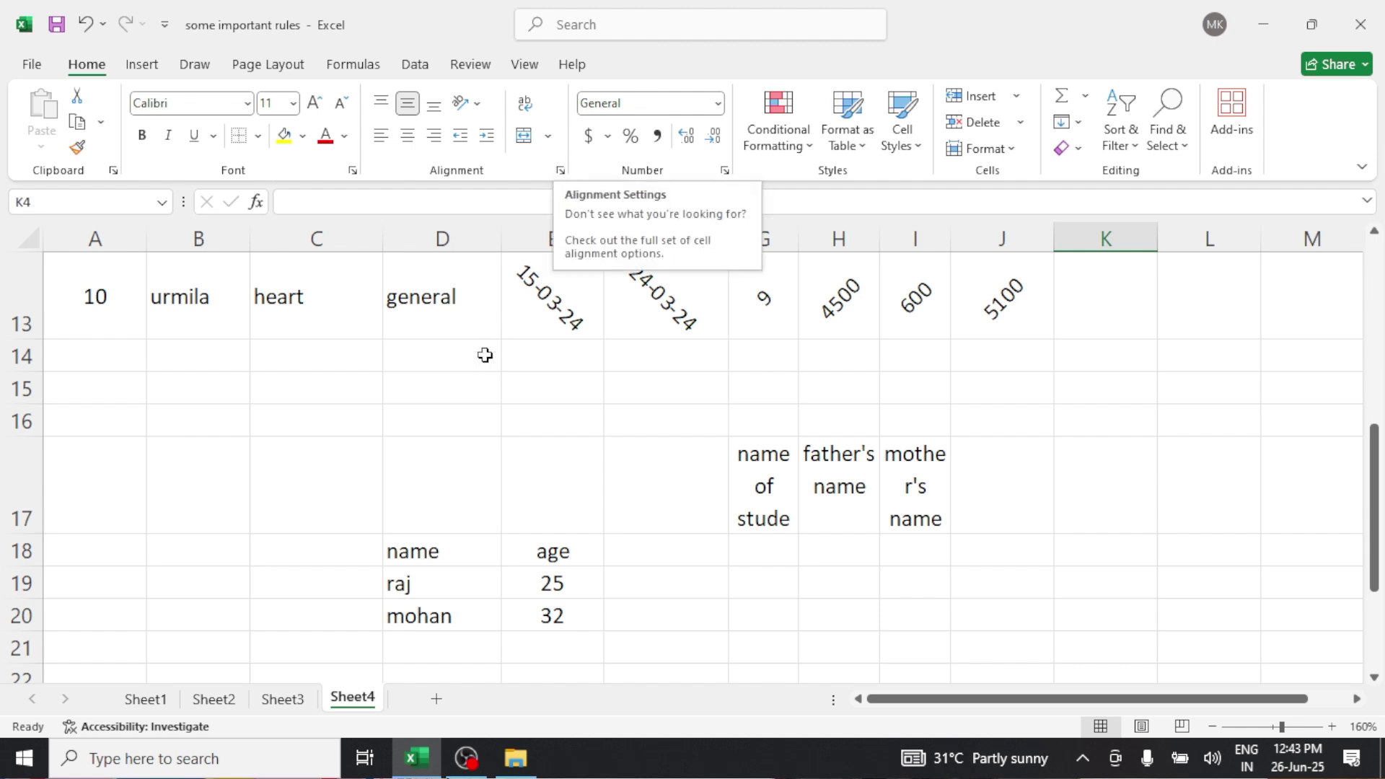
Step: Increase the row height of the salary table A1:I6 on Sheet3
{"action": "left_click", "coordinate": [282, 699]}
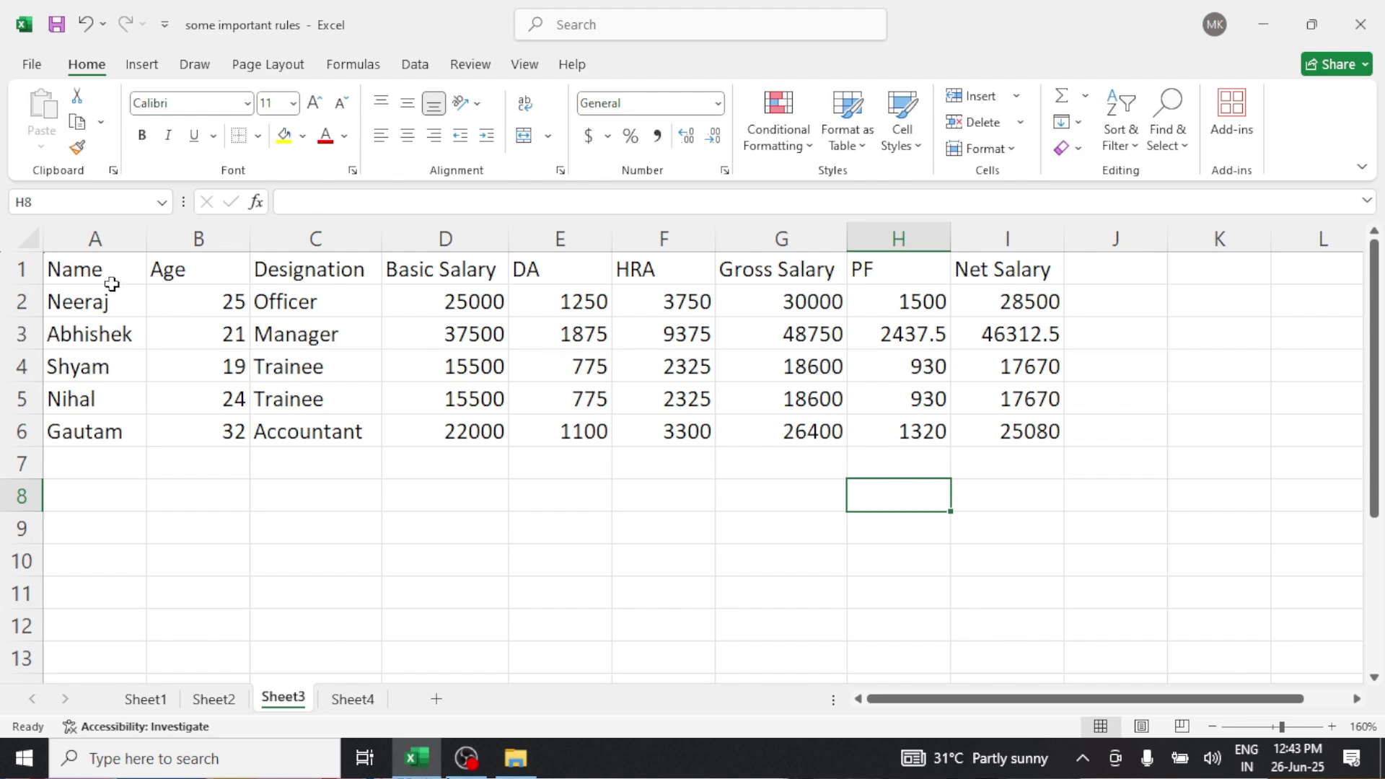
{"action": "left_click_drag", "start_coordinate": [98, 269], "coordinate": [998, 426]}
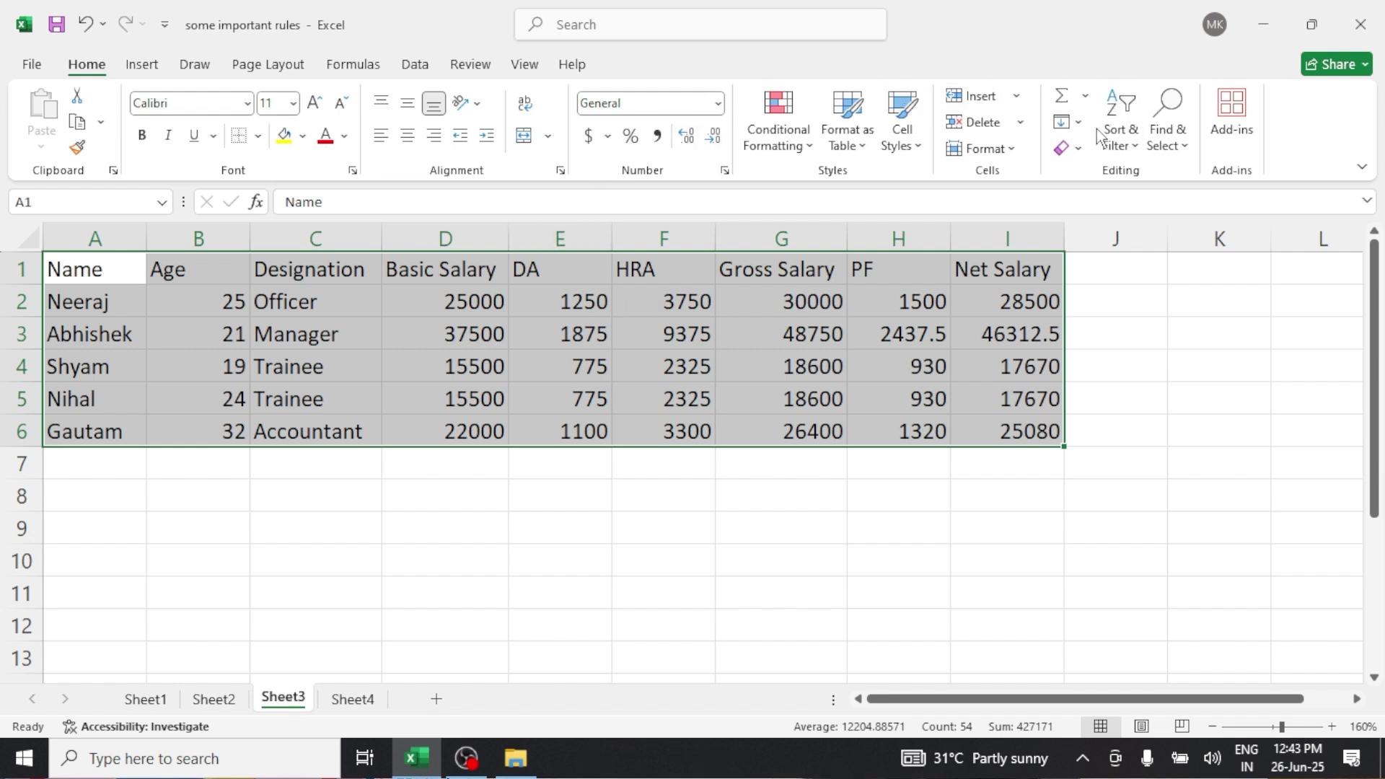
{"action": "left_click", "coordinate": [987, 149]}
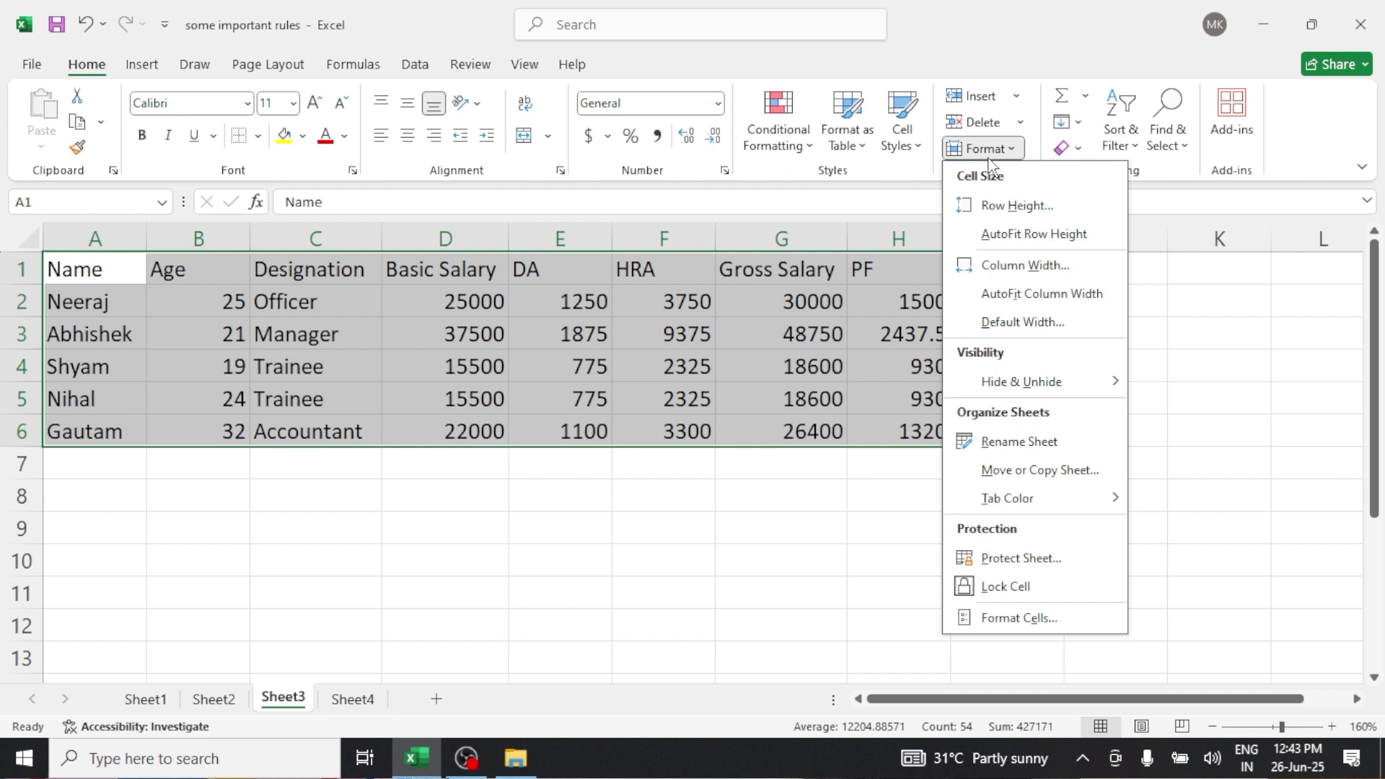
{"action": "left_click", "coordinate": [1014, 208]}
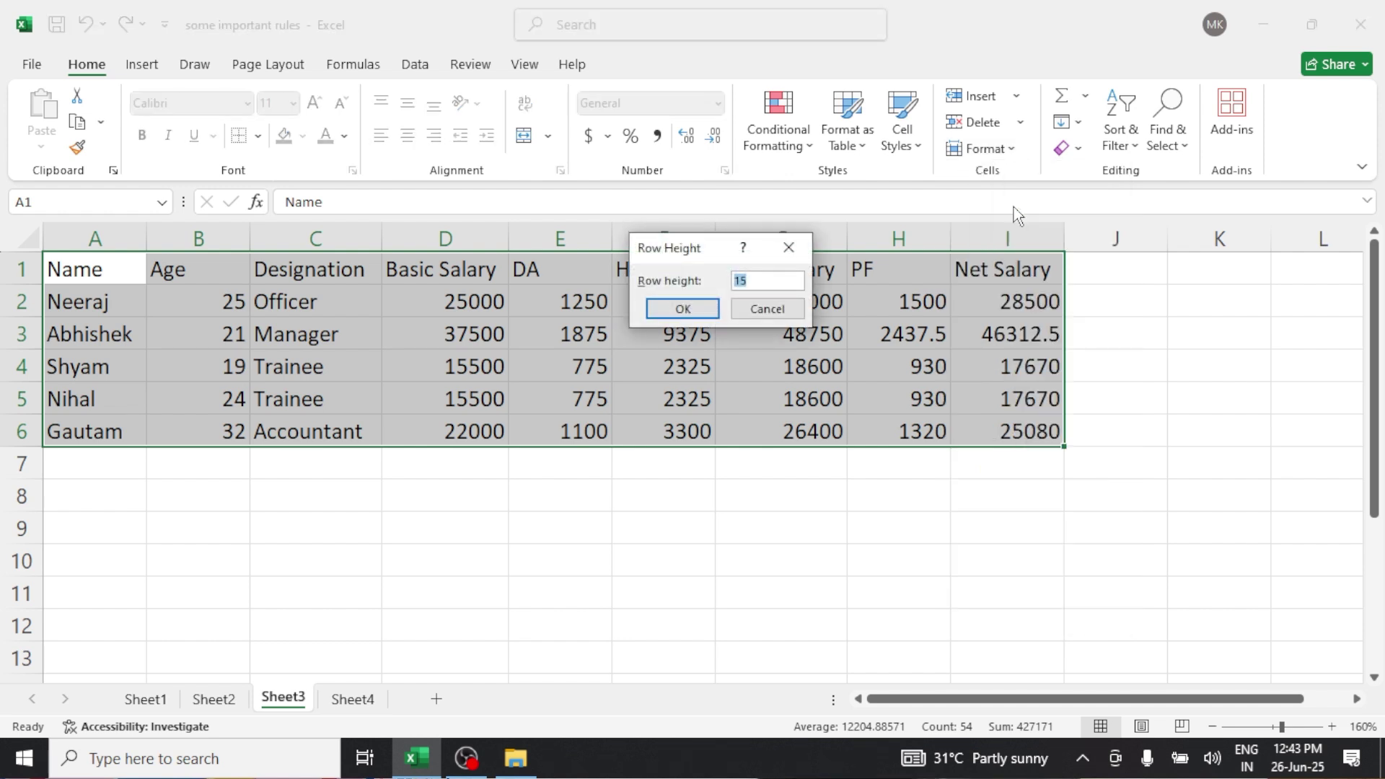
{"action": "type", "text": "2"}
{"action": "key", "text": "Return"}
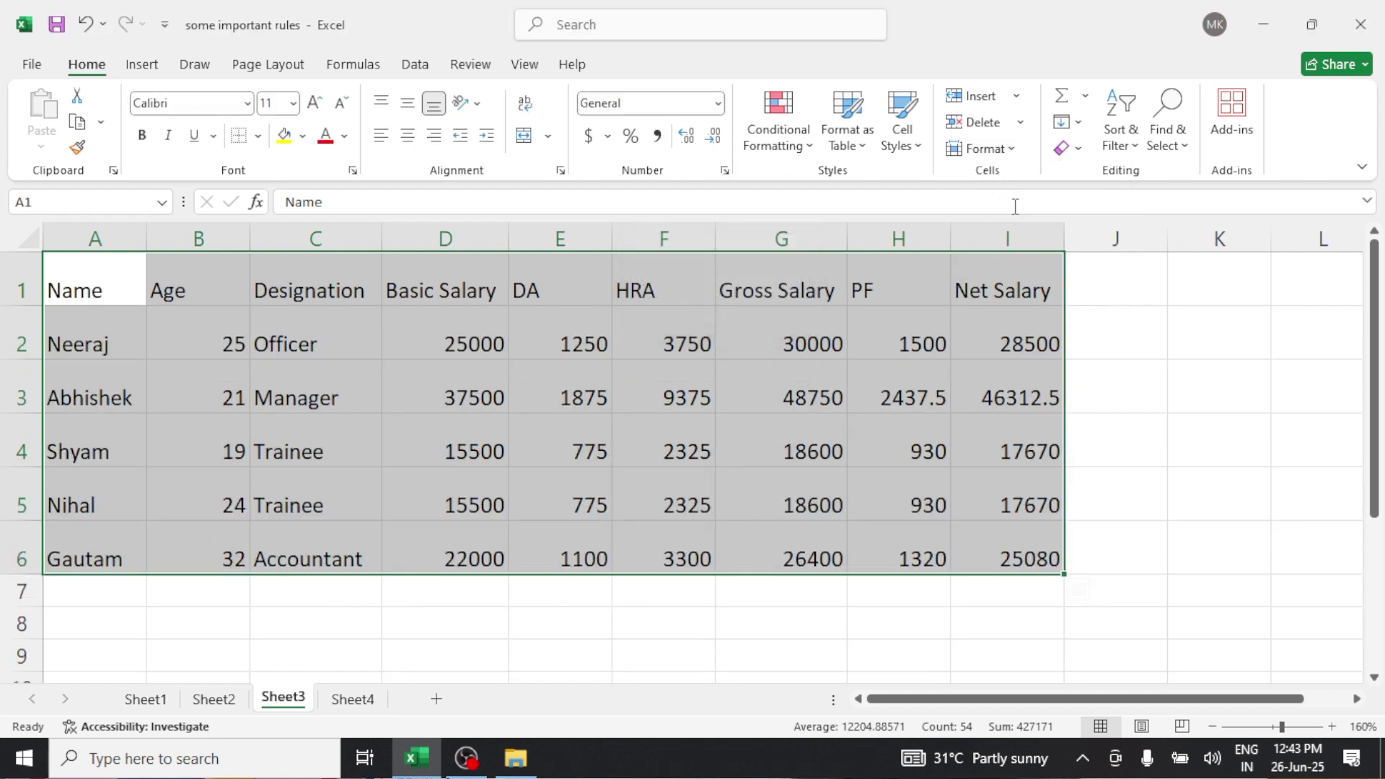
Step: Align the salary table A1:I6 horizontally to Left (Indent) and vertically to Center
{"action": "left_click", "coordinate": [561, 174]}
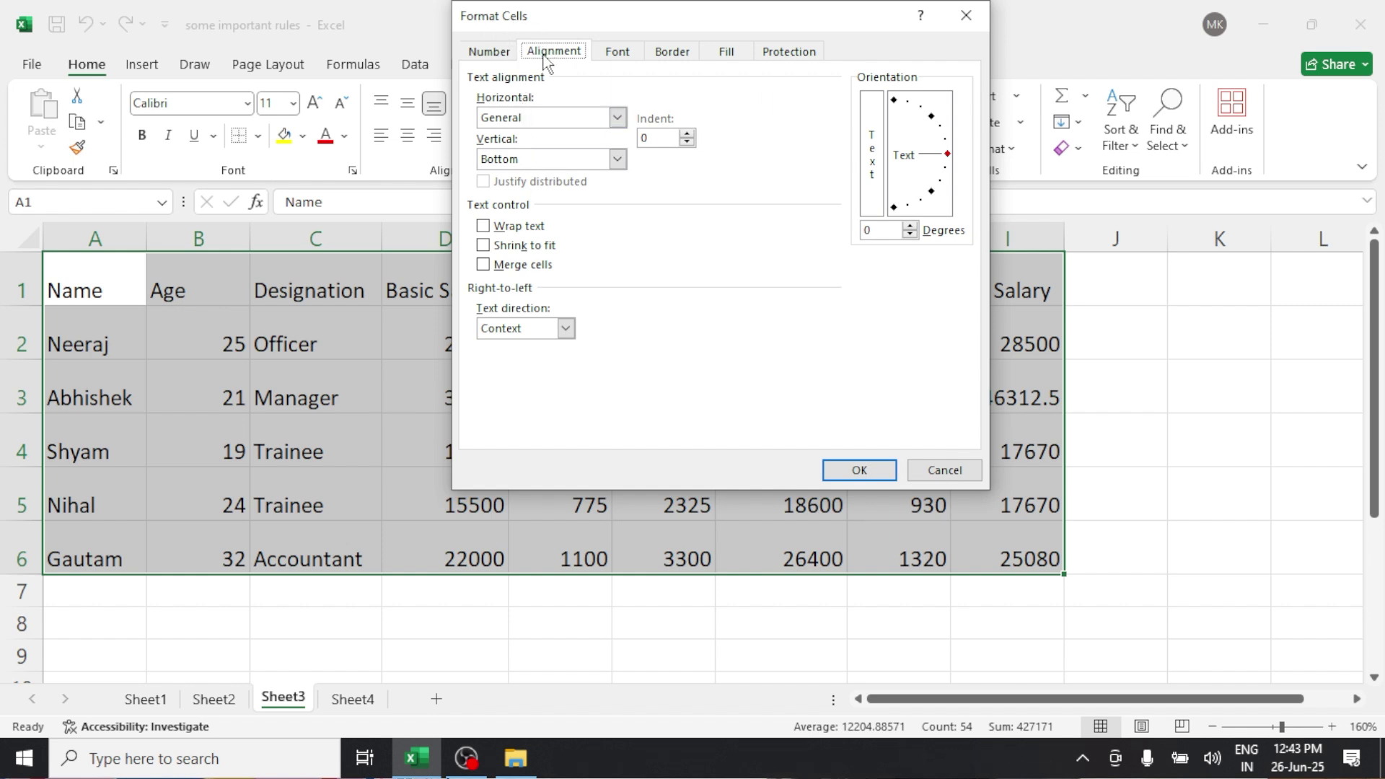
{"action": "left_click", "coordinate": [566, 115]}
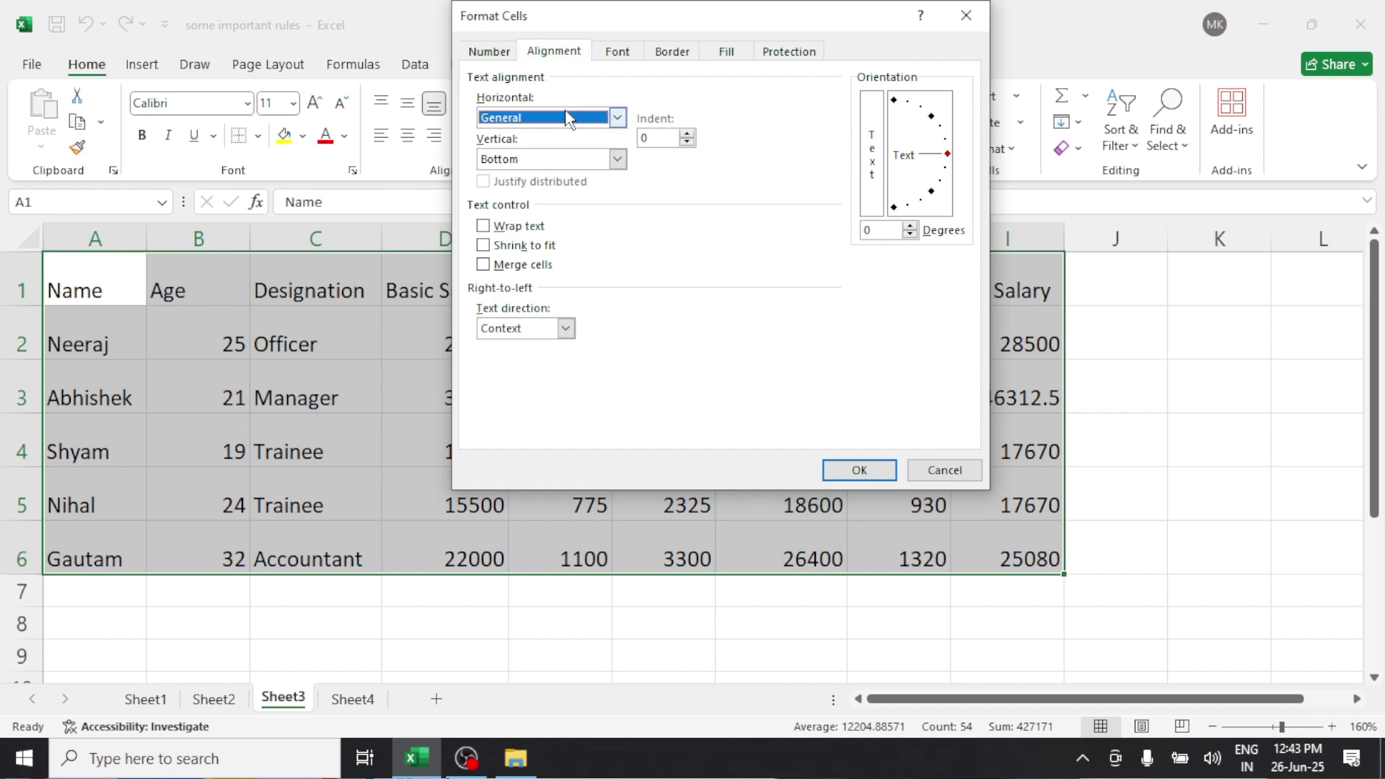
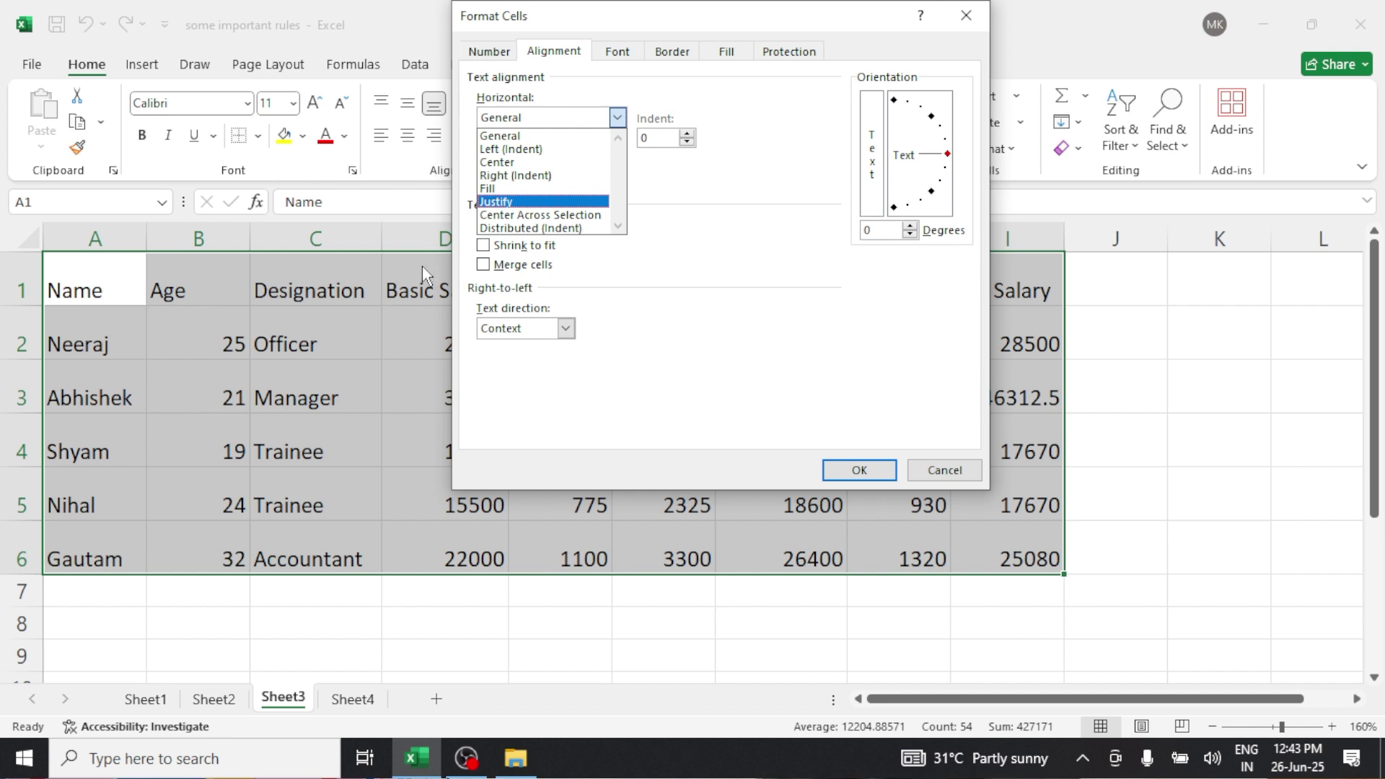
{"action": "left_click", "coordinate": [521, 163]}
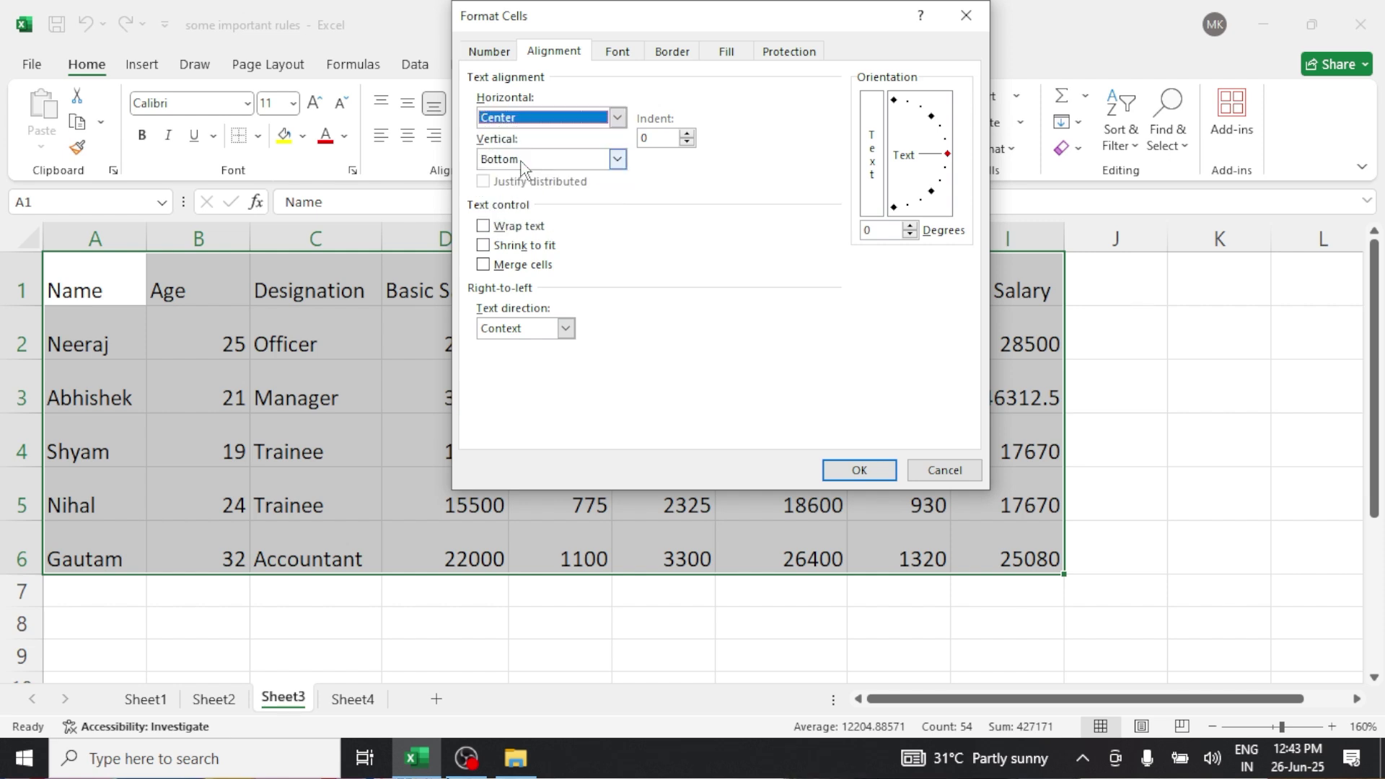
{"action": "left_click", "coordinate": [531, 115]}
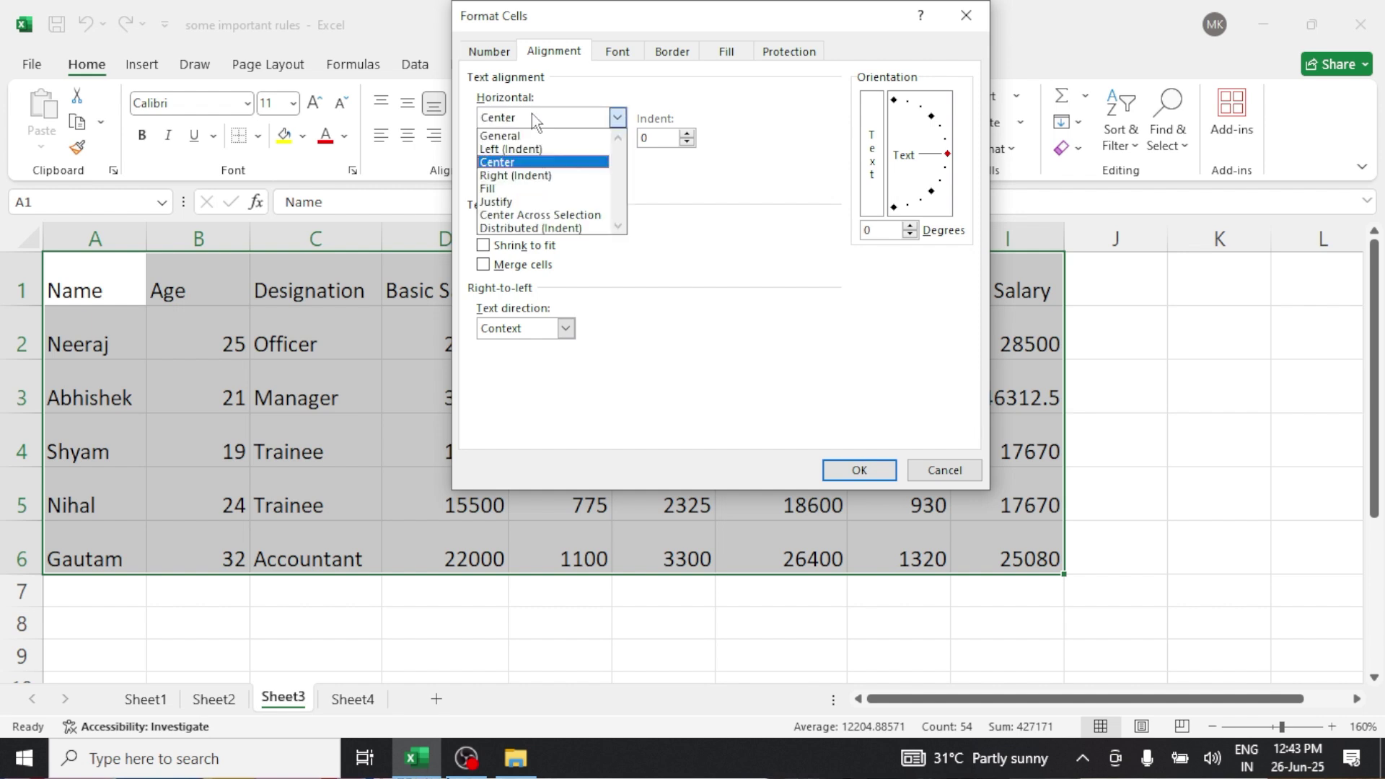
{"action": "left_click", "coordinate": [517, 150]}
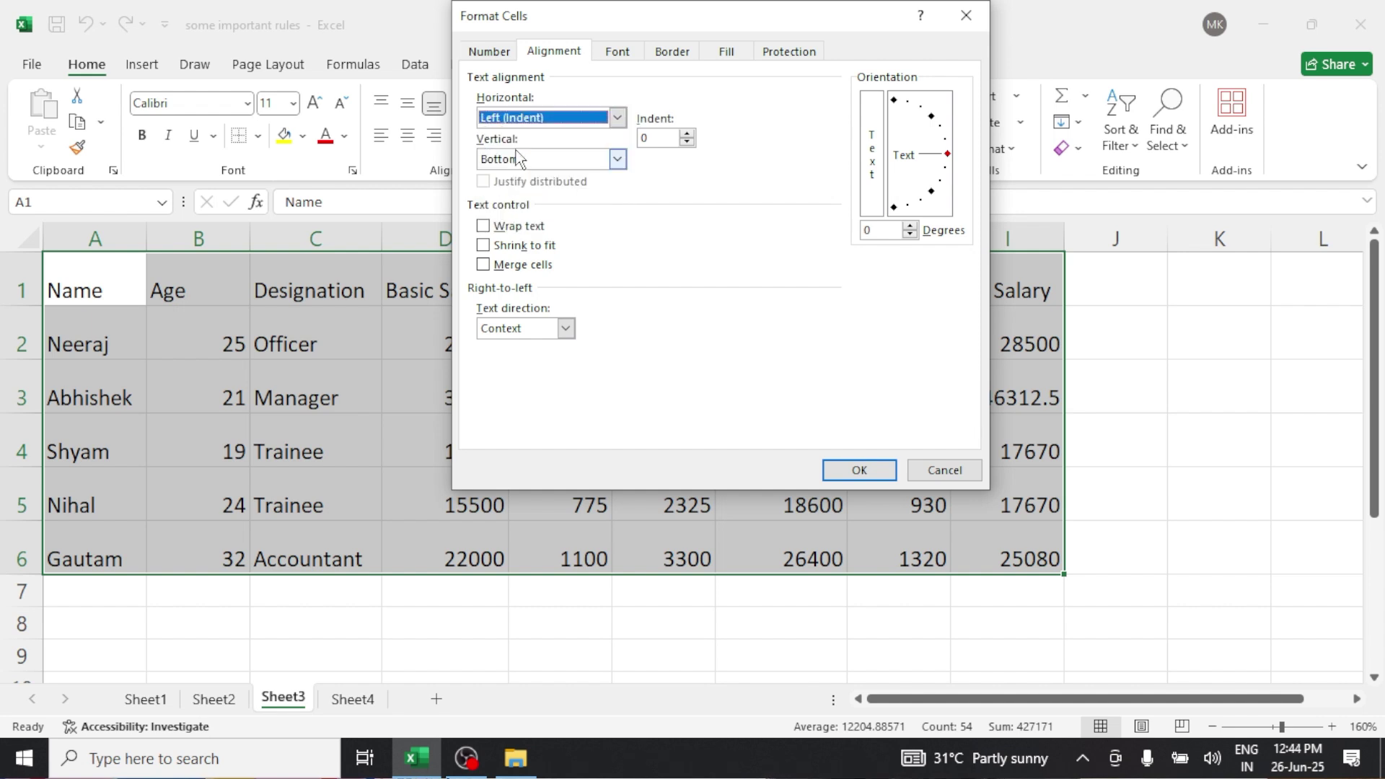
{"action": "left_click", "coordinate": [525, 165]}
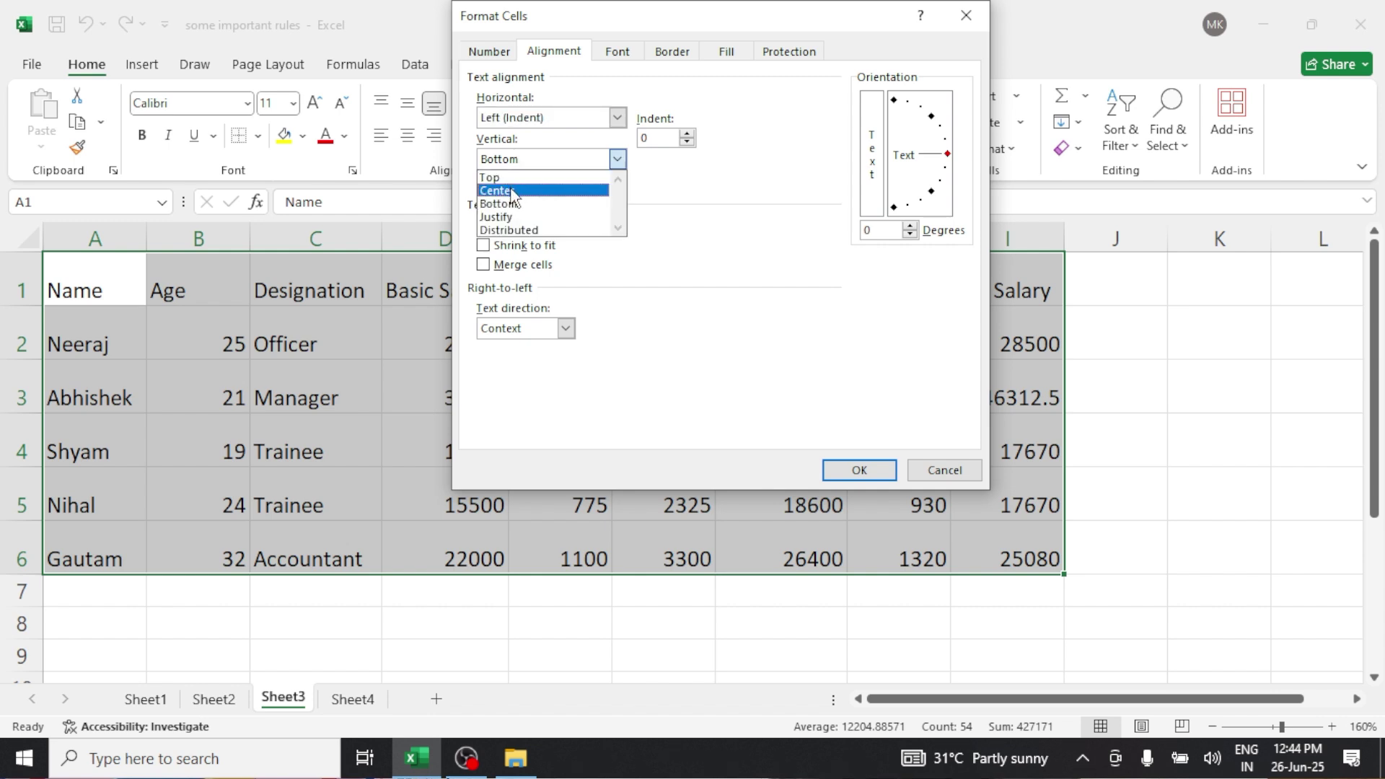
{"action": "left_click", "coordinate": [514, 192]}
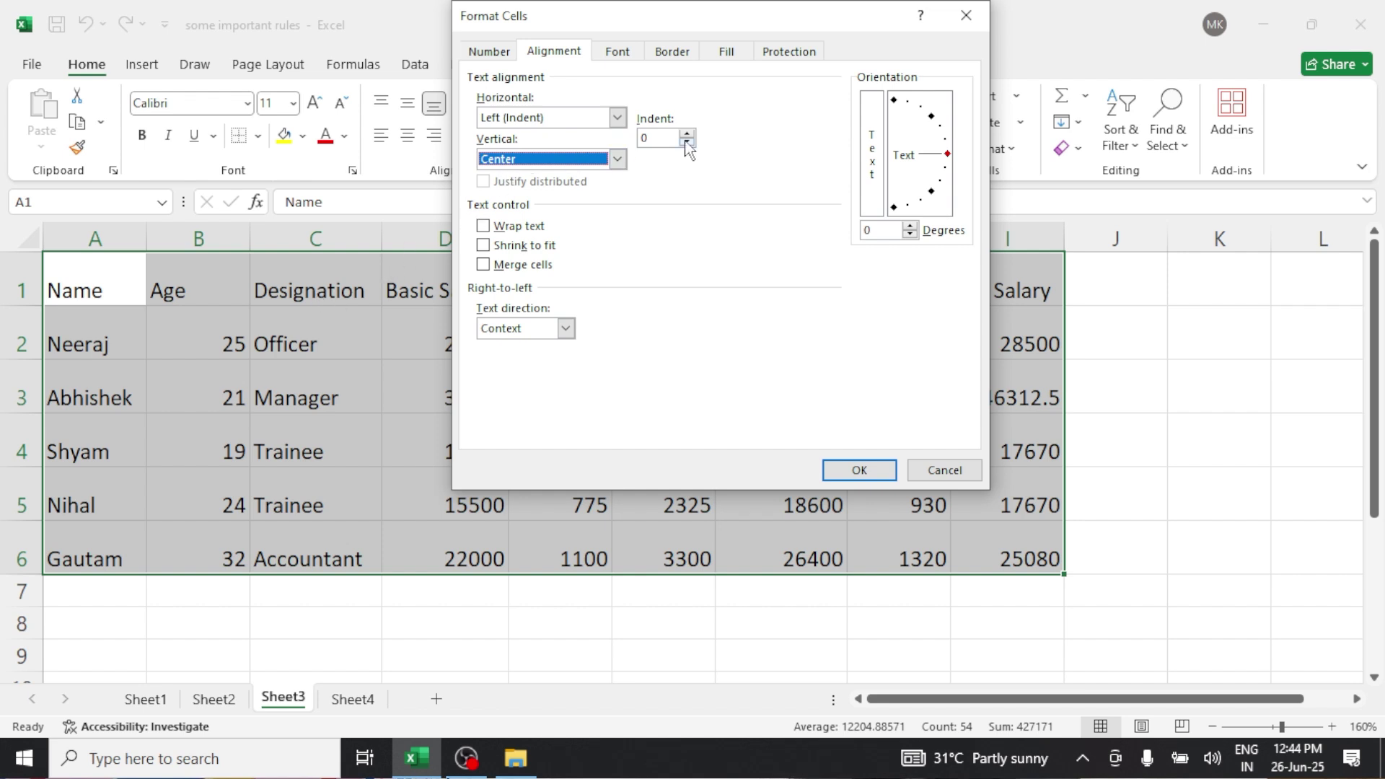
{"action": "left_click", "coordinate": [869, 473]}
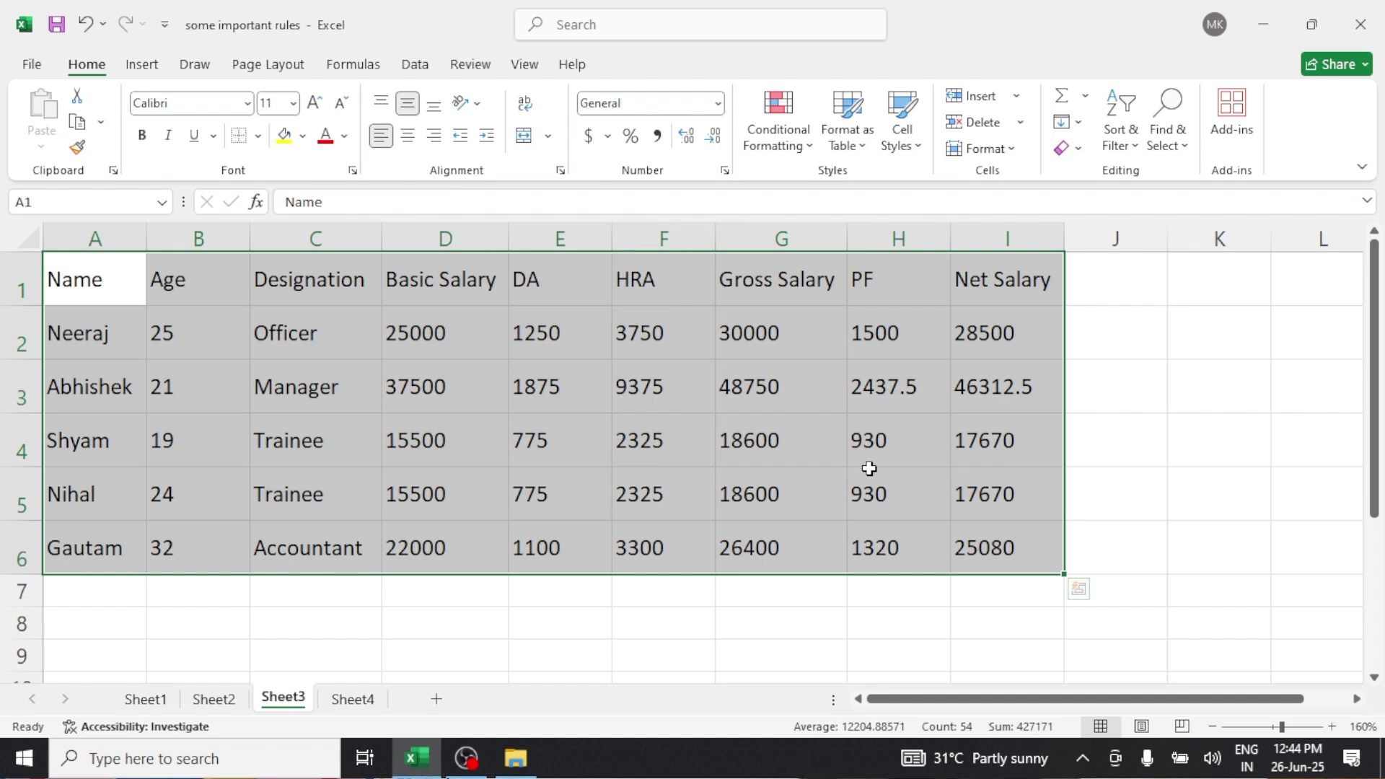
Step: Indent the text in the Designation column C by 1
{"action": "left_click", "coordinate": [314, 239]}
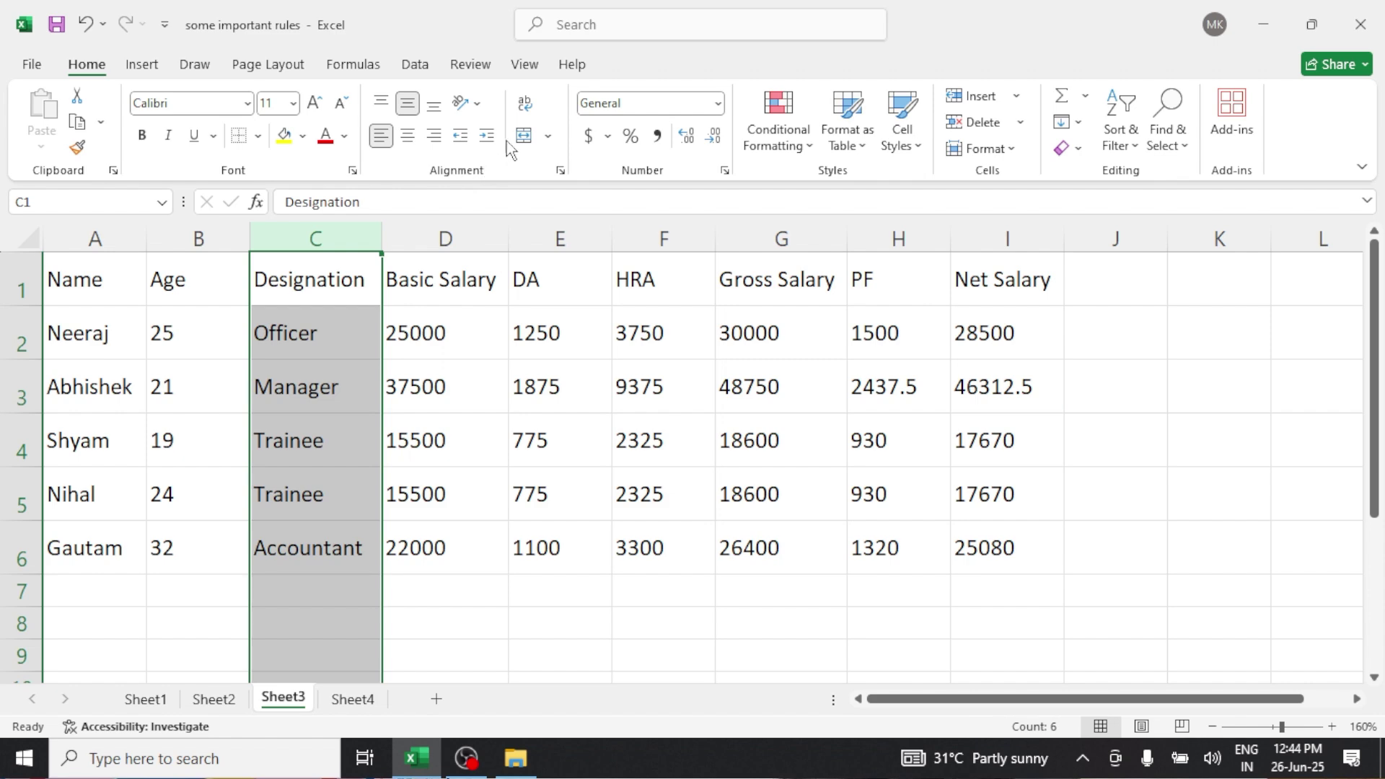
{"action": "left_click", "coordinate": [560, 171]}
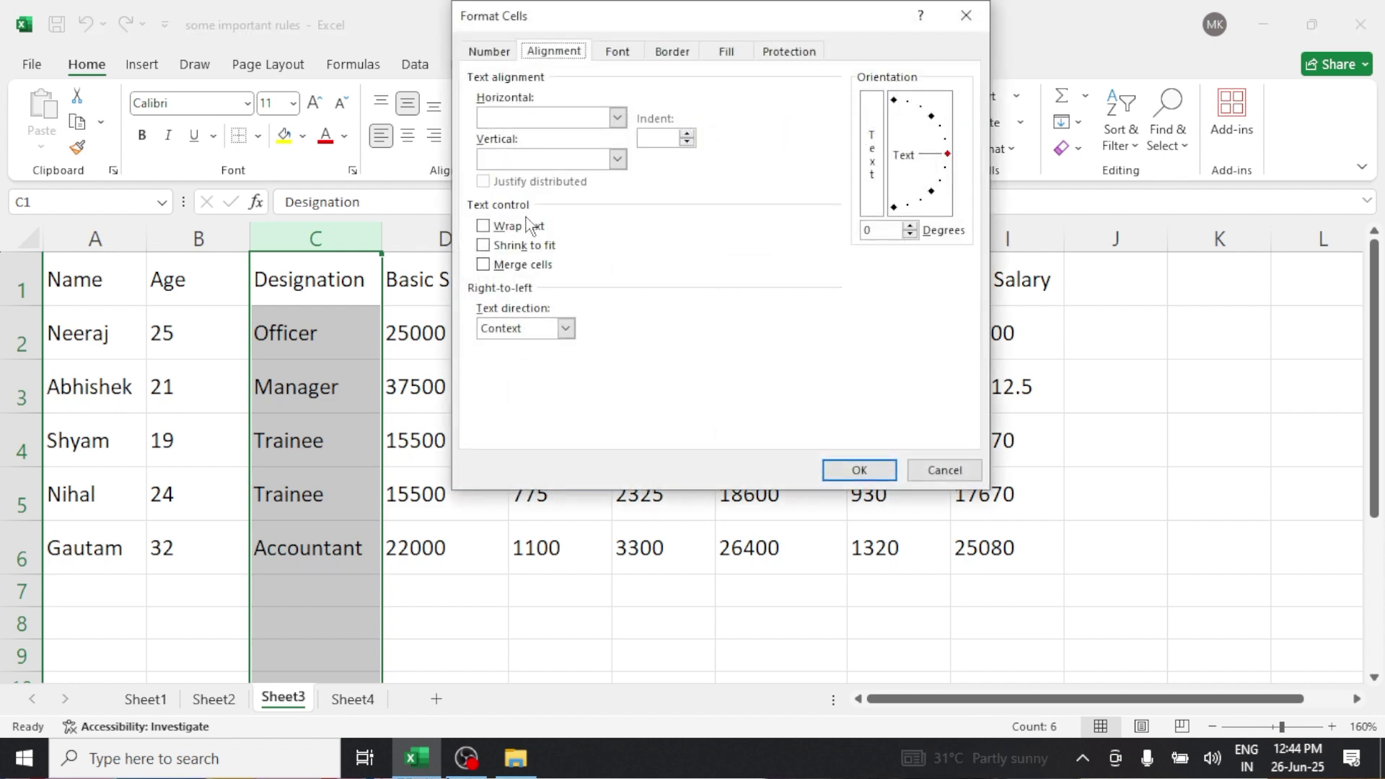
{"action": "left_click", "coordinate": [658, 140]}
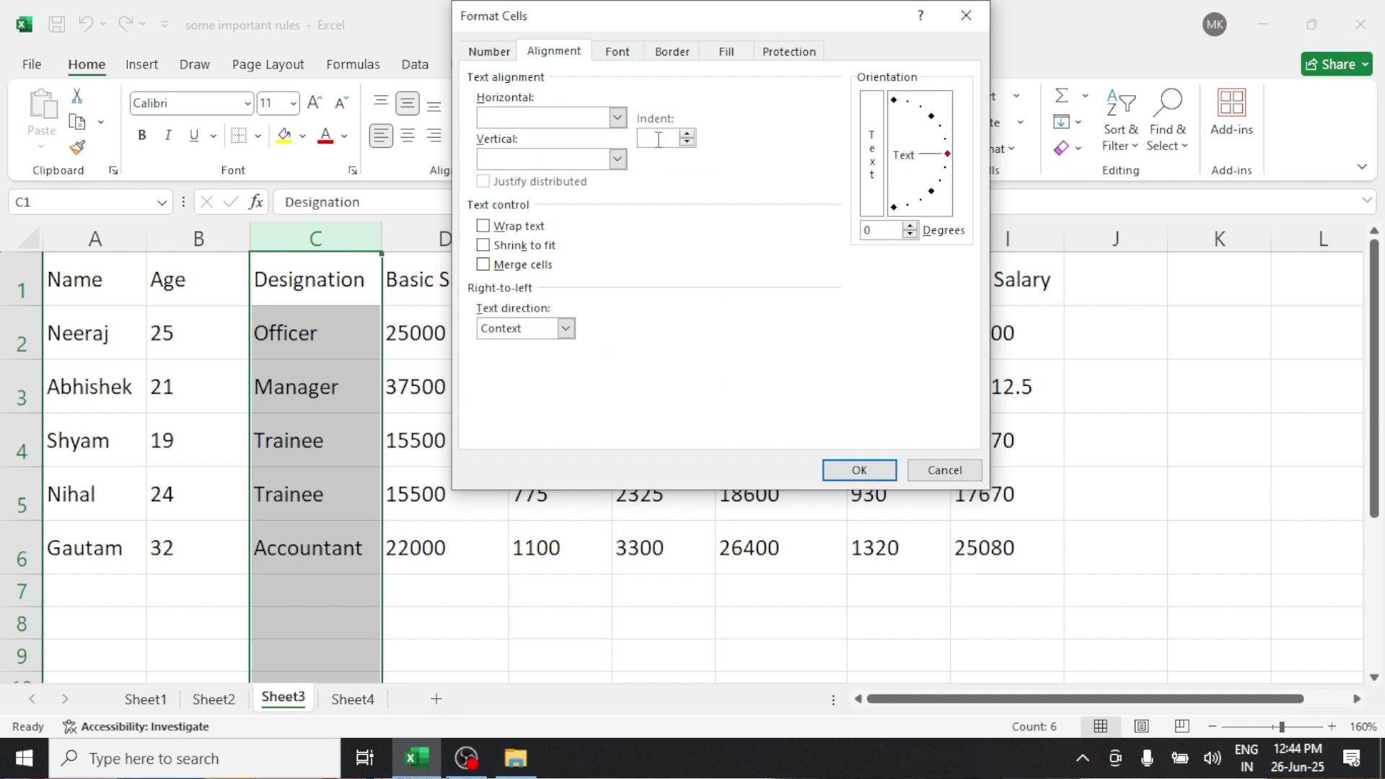
{"action": "type", "text": "1"}
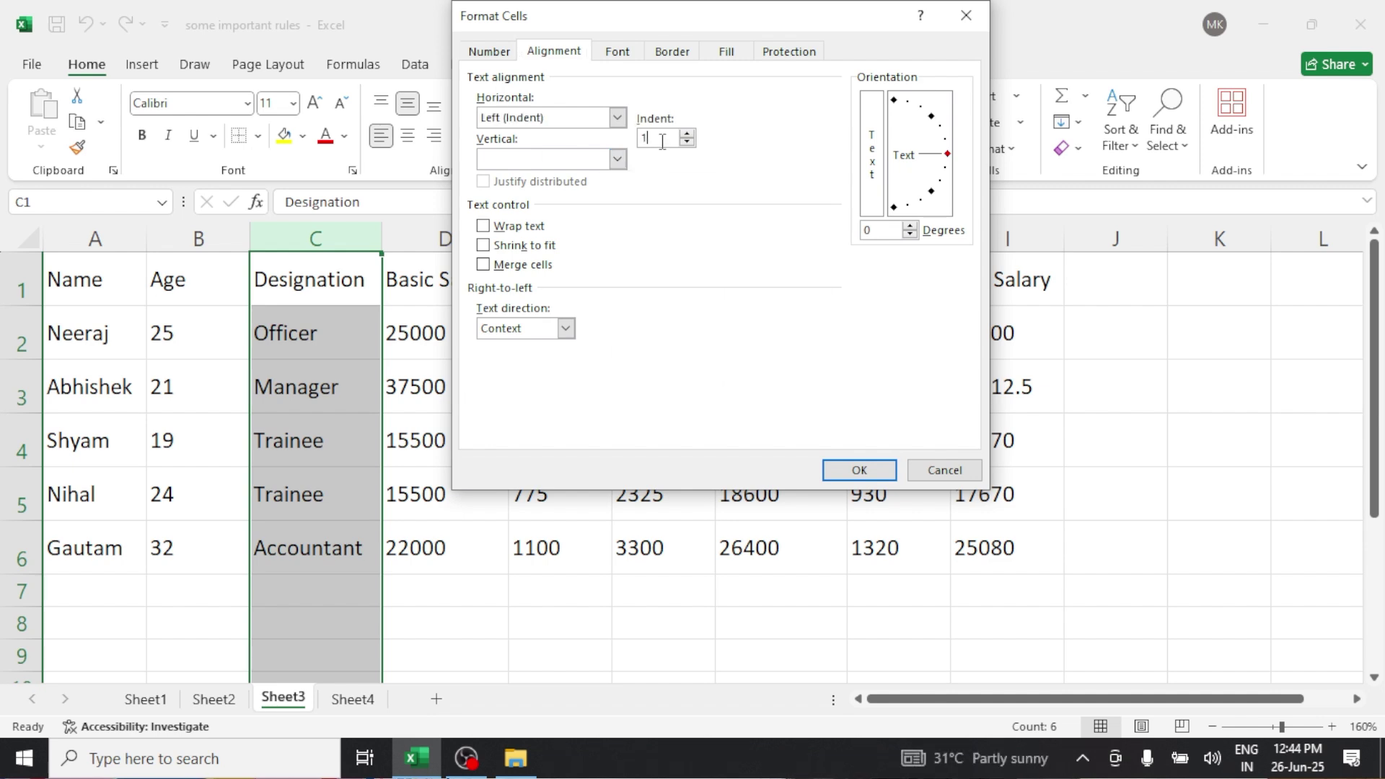
{"action": "left_click", "coordinate": [869, 467]}
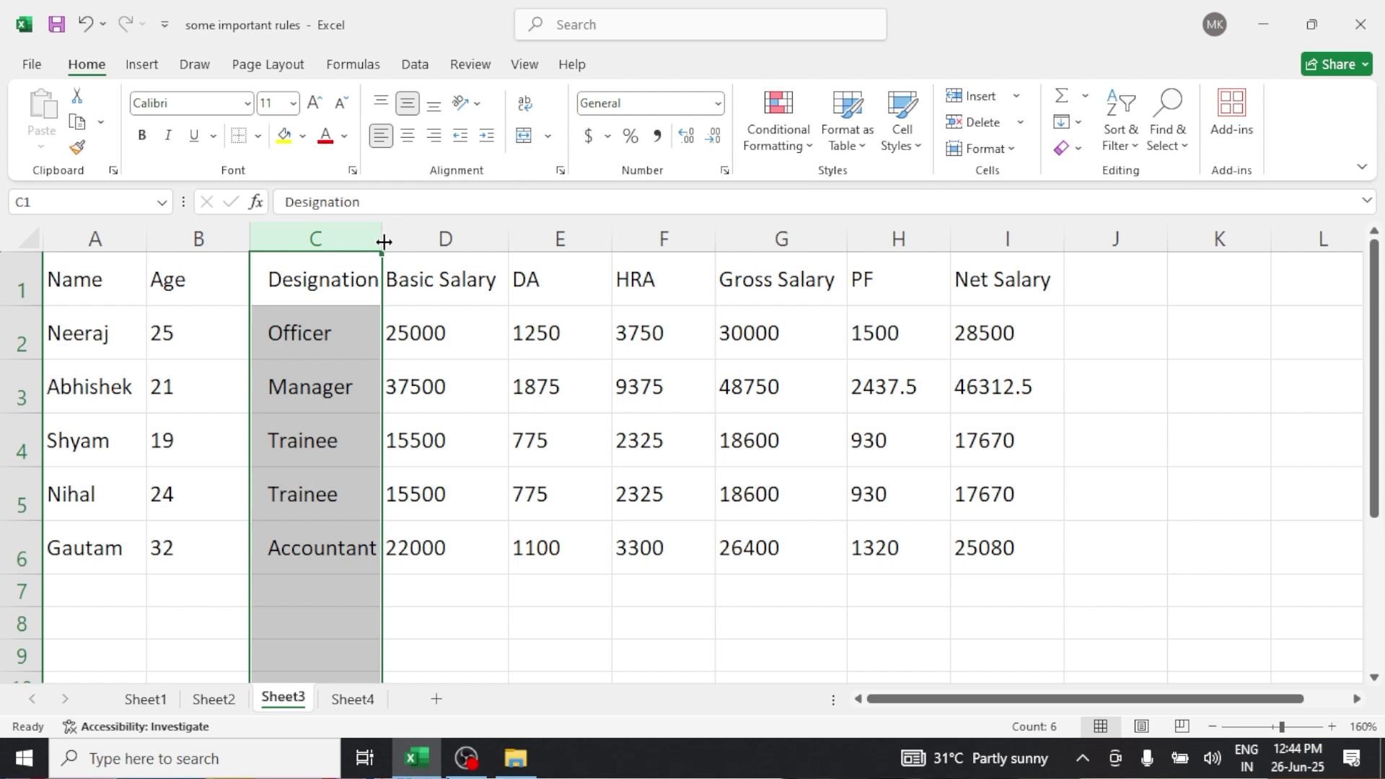
Step: Center the Age column B horizontally through the cell alignment settings
{"action": "left_click", "coordinate": [199, 267]}
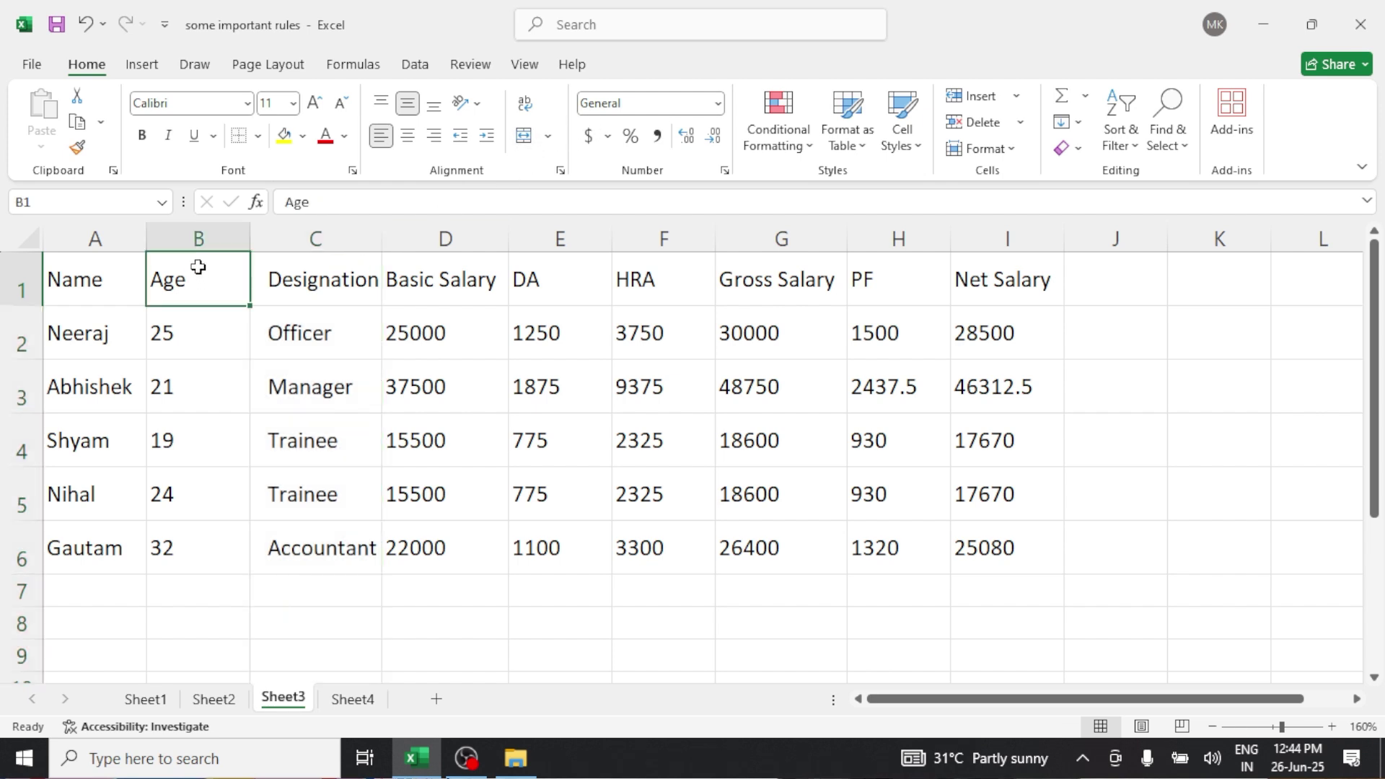
{"action": "left_click", "coordinate": [200, 238]}
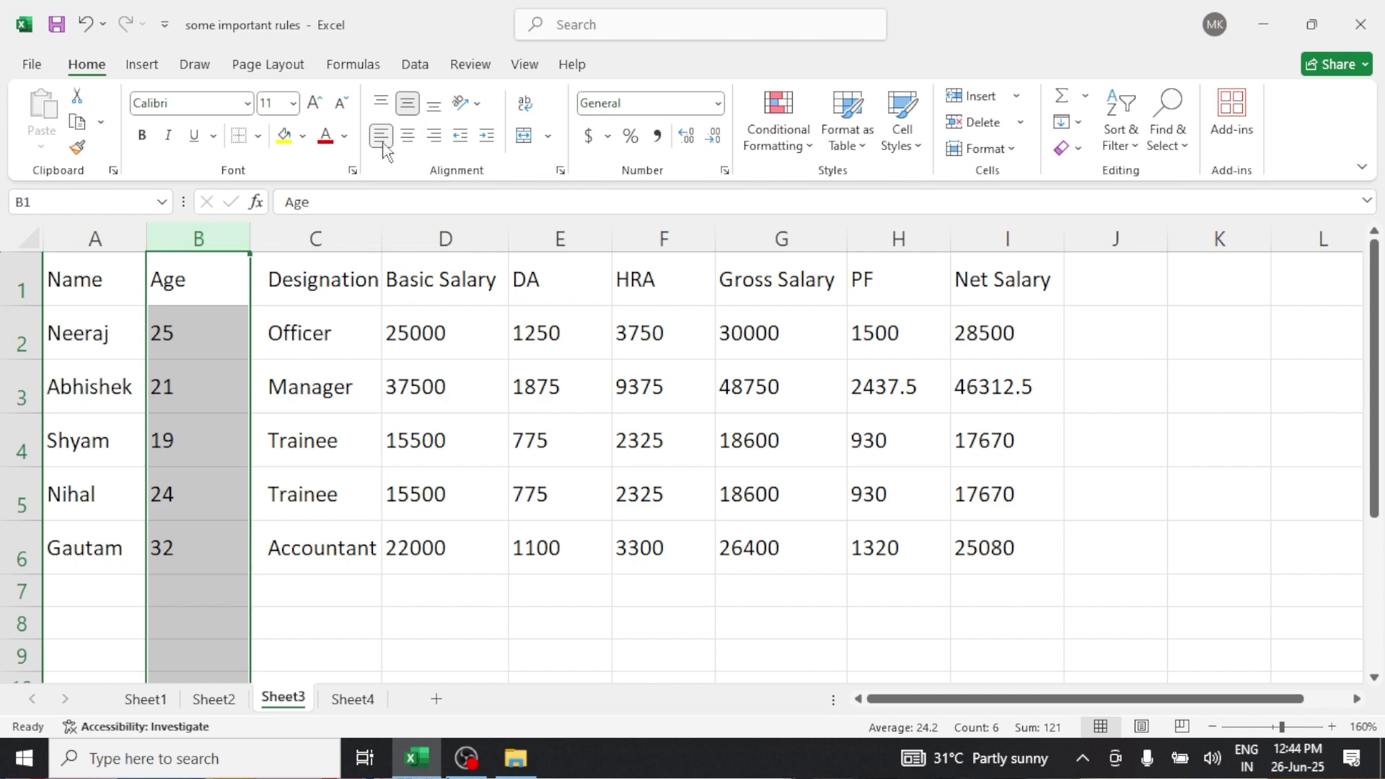
{"action": "left_click", "coordinate": [560, 173]}
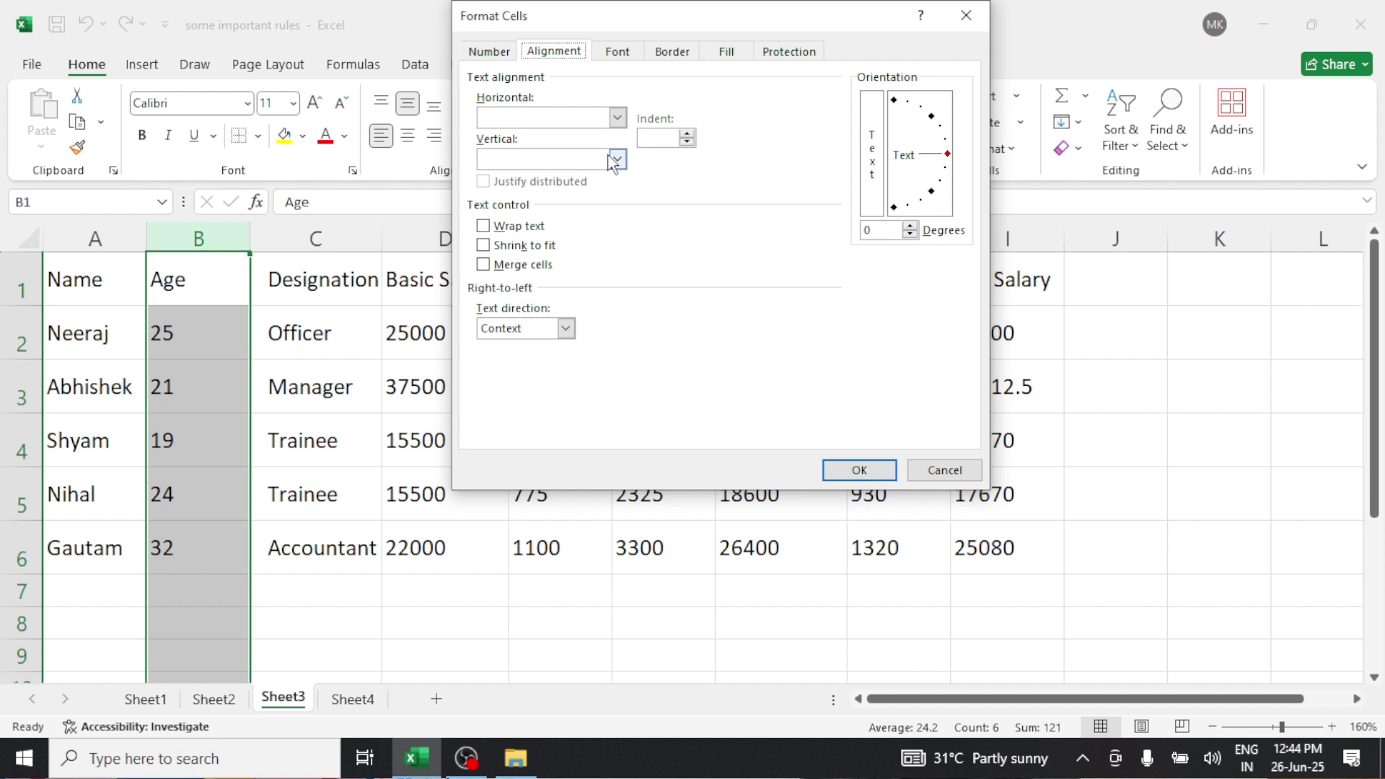
{"action": "left_click", "coordinate": [617, 117]}
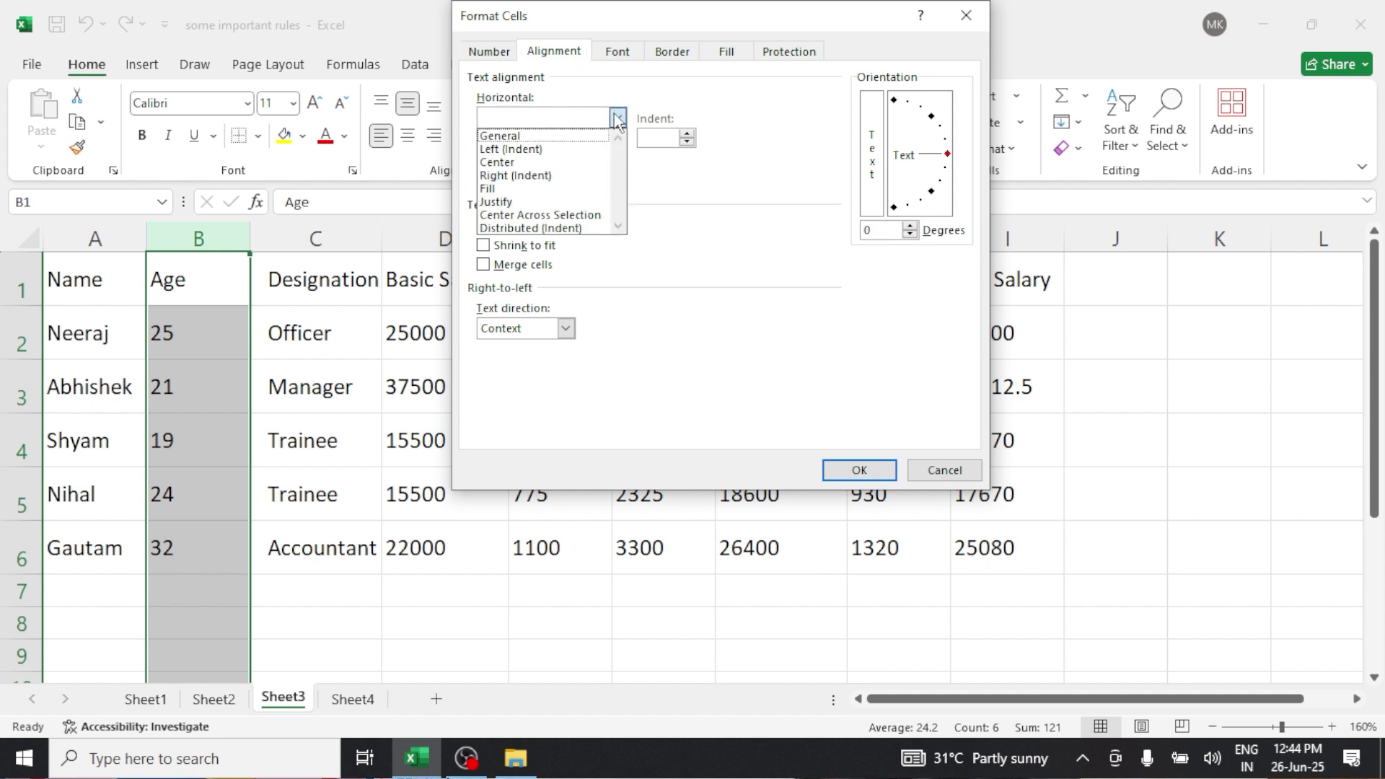
{"action": "left_click", "coordinate": [531, 163]}
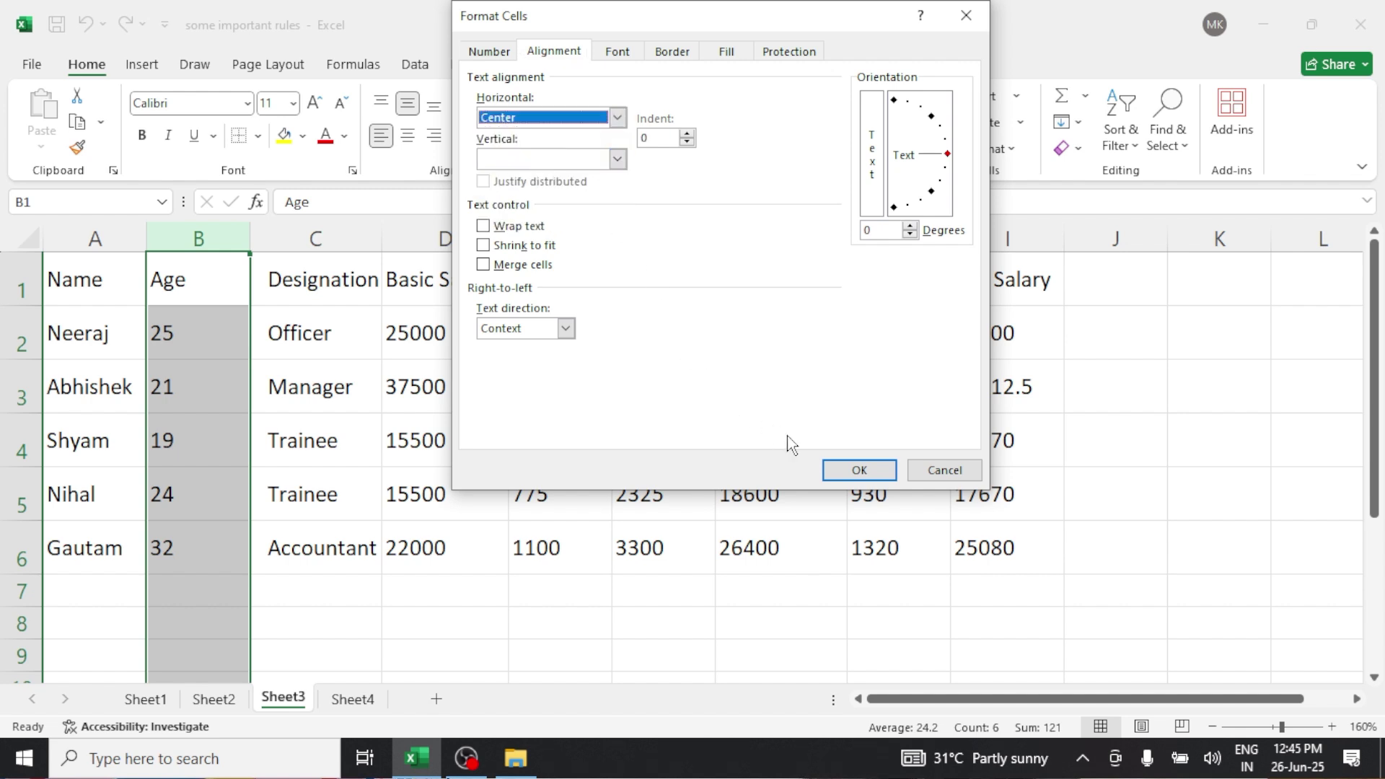
{"action": "left_click", "coordinate": [851, 470]}
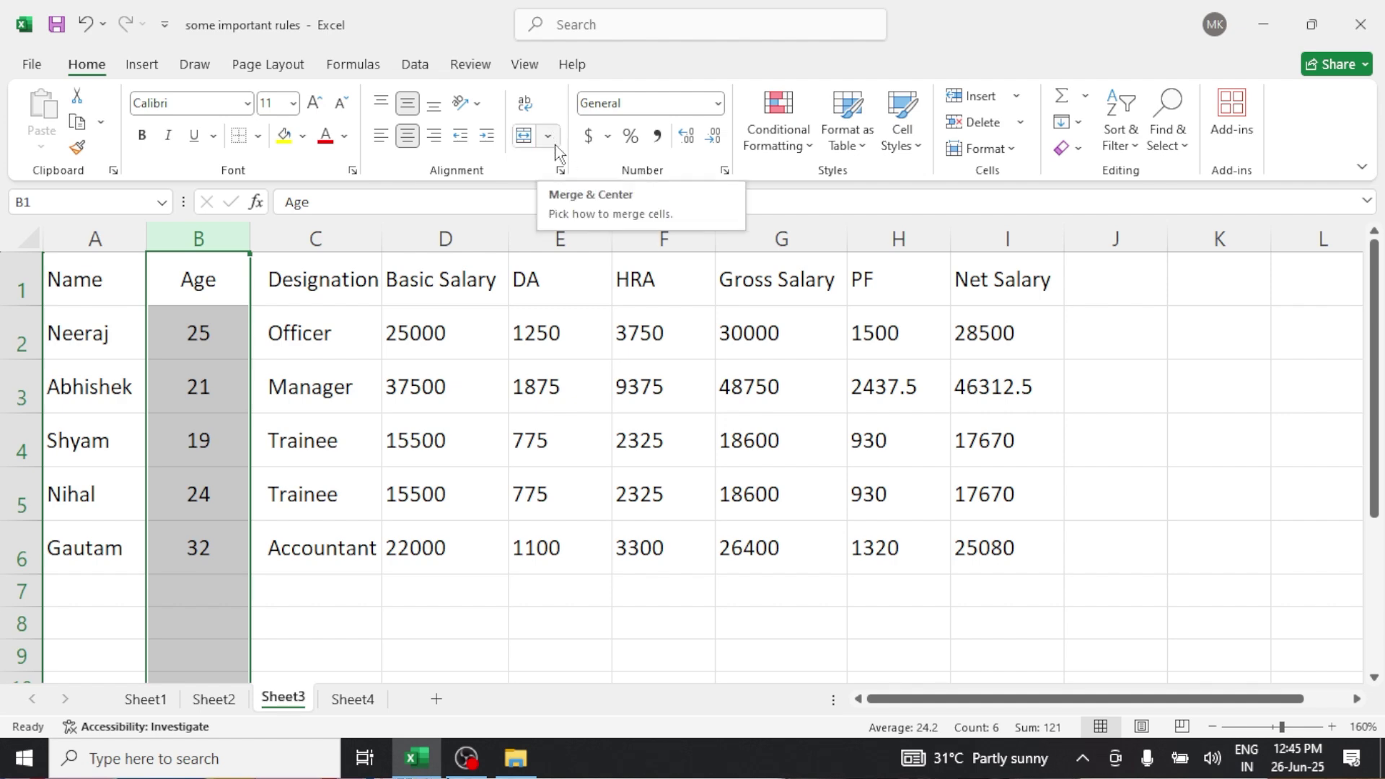
{"action": "left_click", "coordinate": [561, 171]}
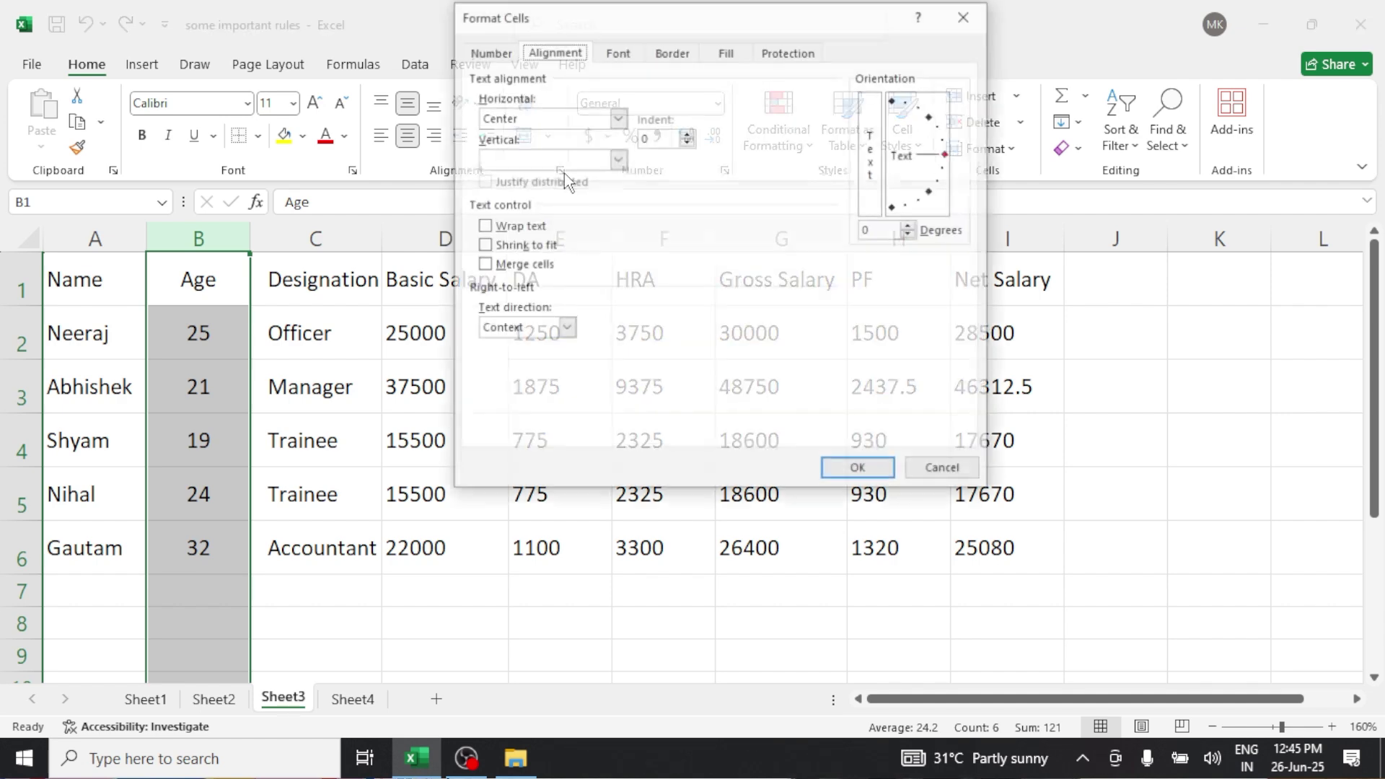
{"action": "left_click", "coordinate": [924, 467]}
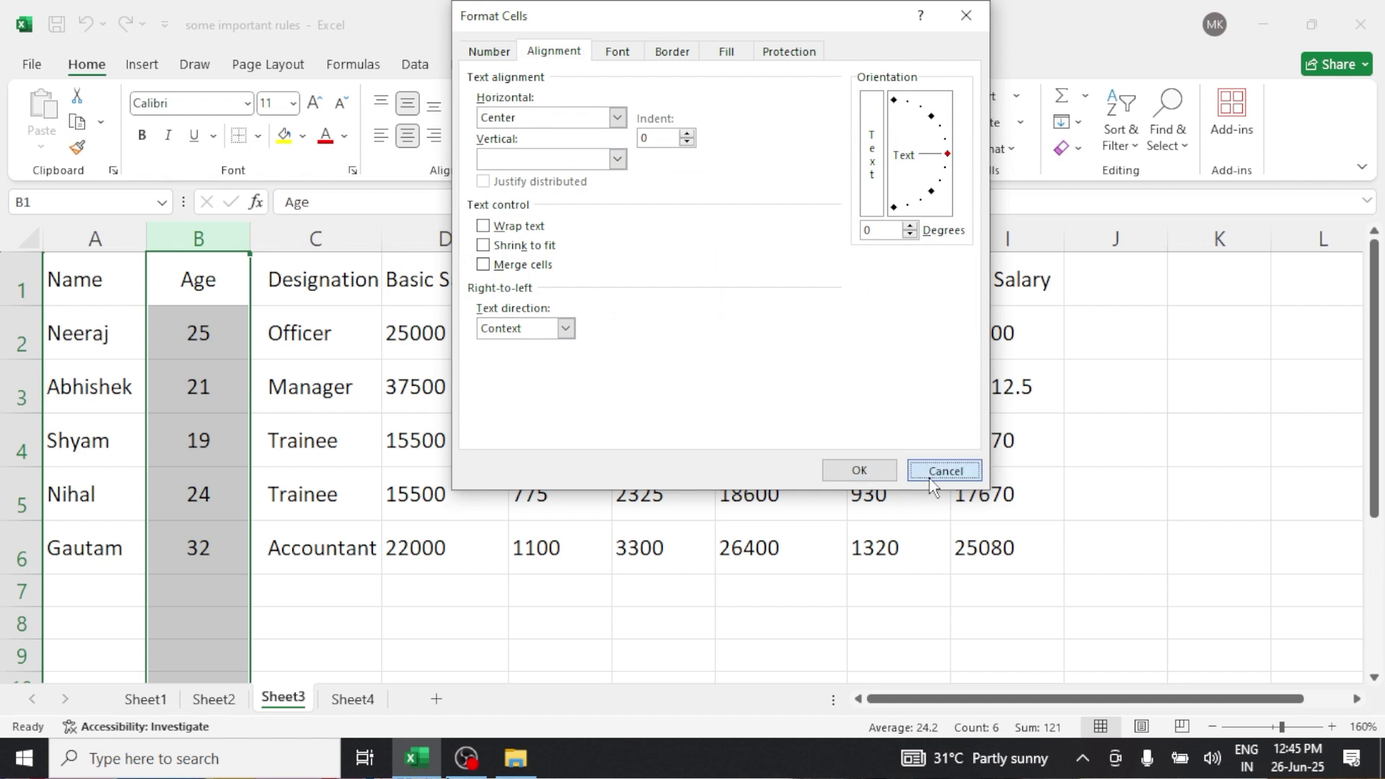
Step: Rotate the salary figures in D2:I6 to an orientation of 20 degrees
{"action": "left_click", "coordinate": [579, 322]}
{"action": "left_click_drag", "start_coordinate": [579, 323], "coordinate": [994, 509]}
{"action": "left_click_drag", "start_coordinate": [489, 331], "coordinate": [984, 543]}
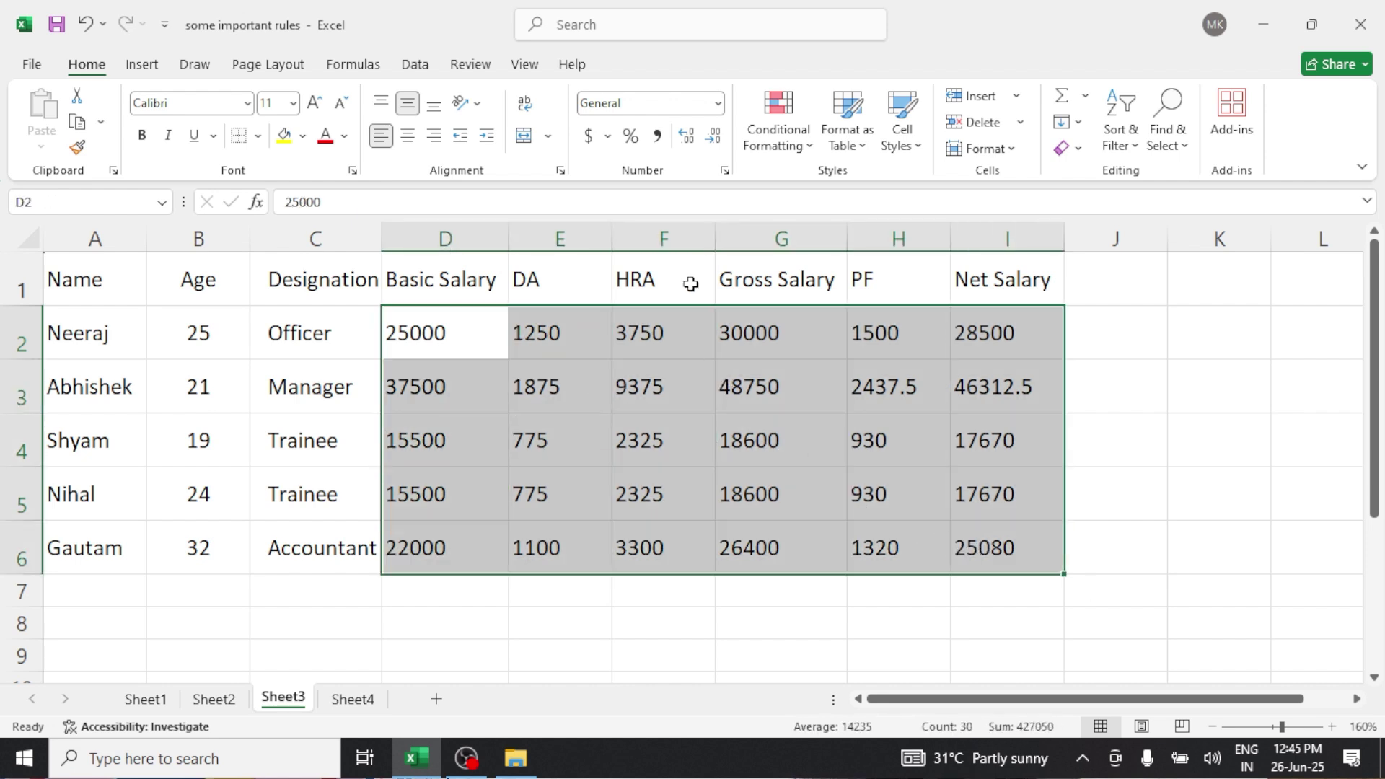
{"action": "left_click", "coordinate": [561, 170]}
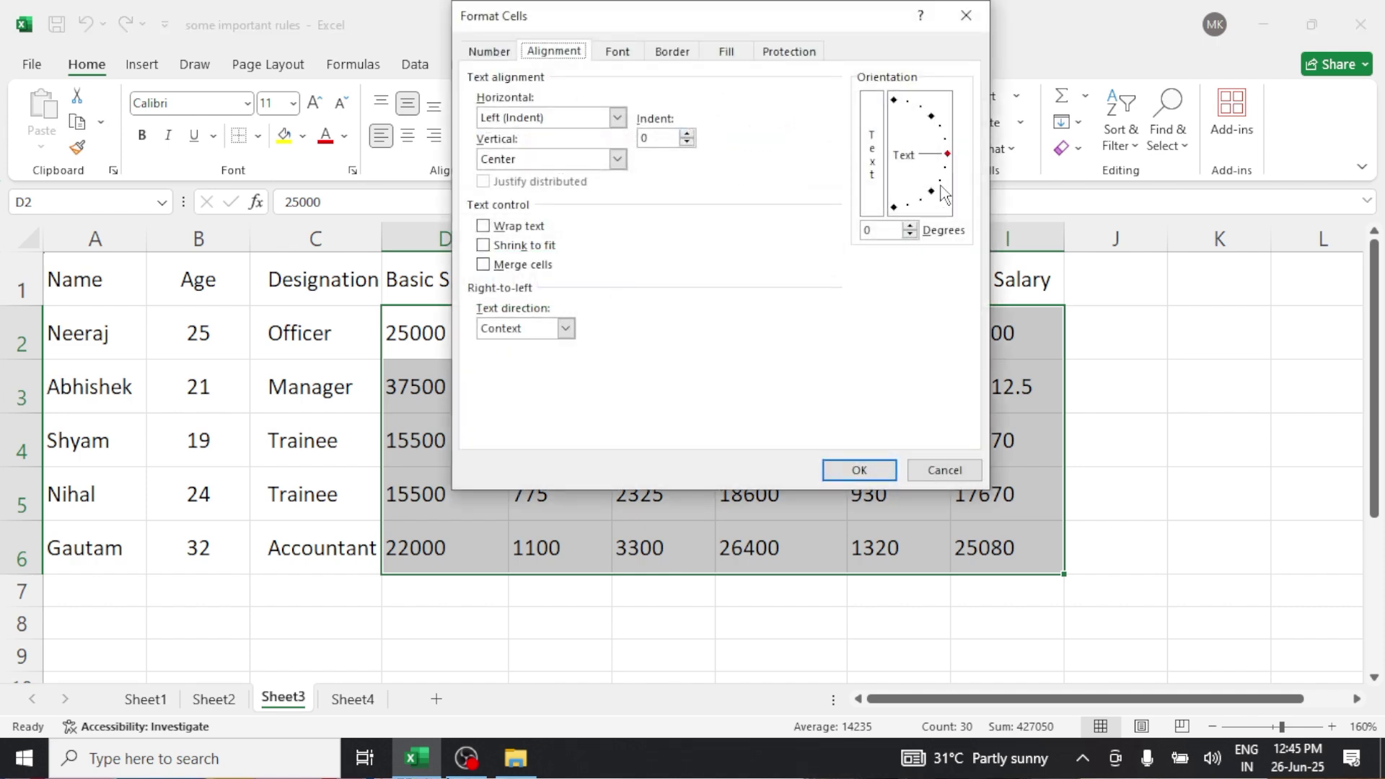
{"action": "left_click_drag", "start_coordinate": [943, 194], "coordinate": [947, 140]}
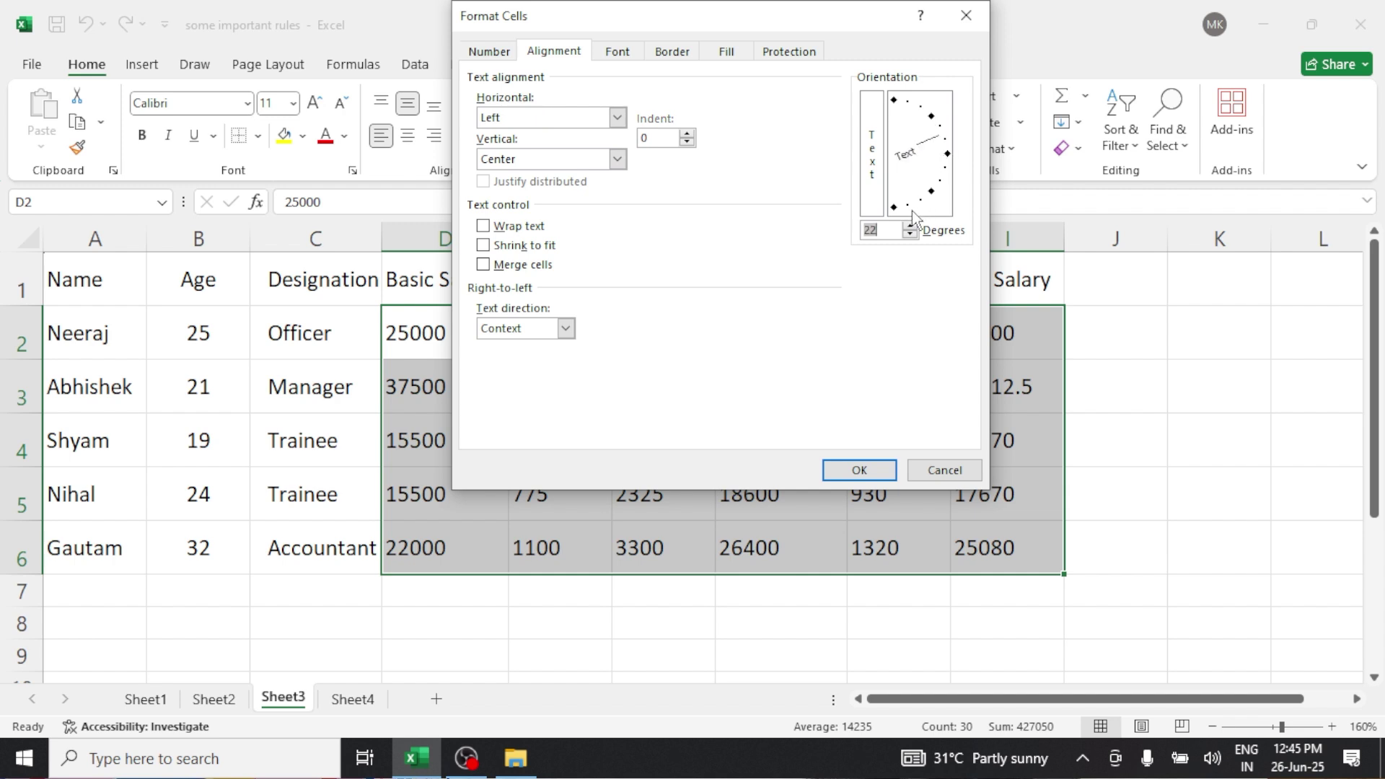
{"action": "left_click", "coordinate": [911, 237]}
{"action": "left_click", "coordinate": [911, 237]}
{"action": "left_click", "coordinate": [869, 470]}
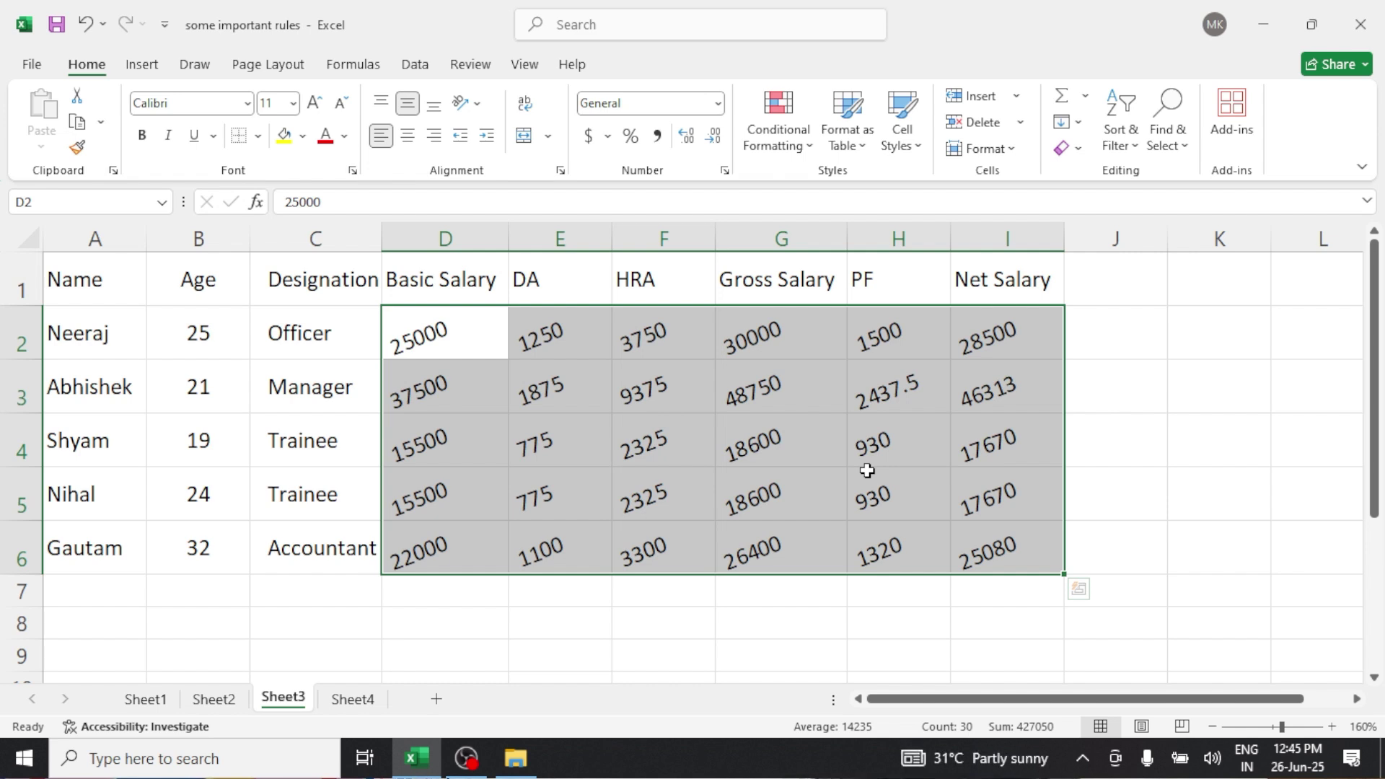
Step: Reset the text orientation of the salary figures in D2:I6 to 0 degrees
{"action": "left_click", "coordinate": [561, 172]}
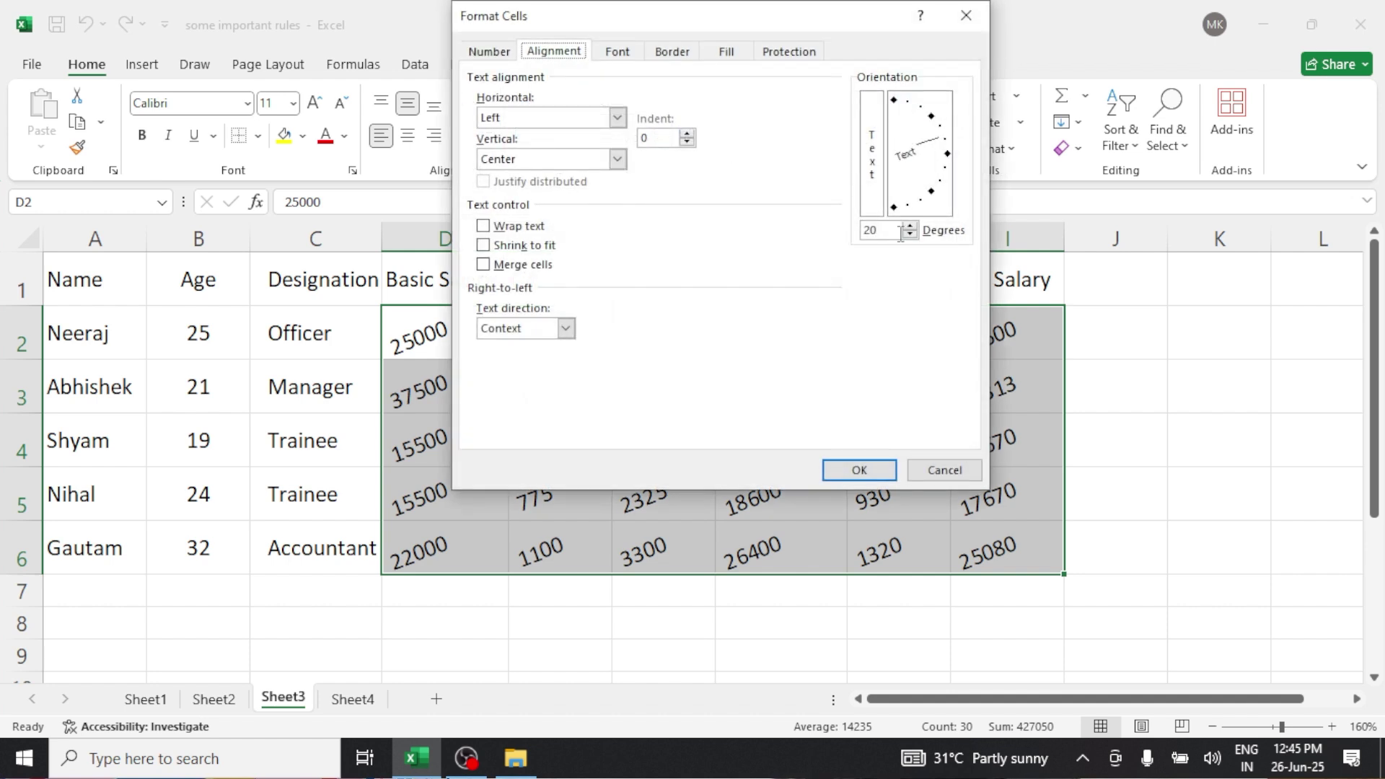
{"action": "left_click_drag", "start_coordinate": [901, 234], "coordinate": [821, 229]}
{"action": "type", "text": "0"}
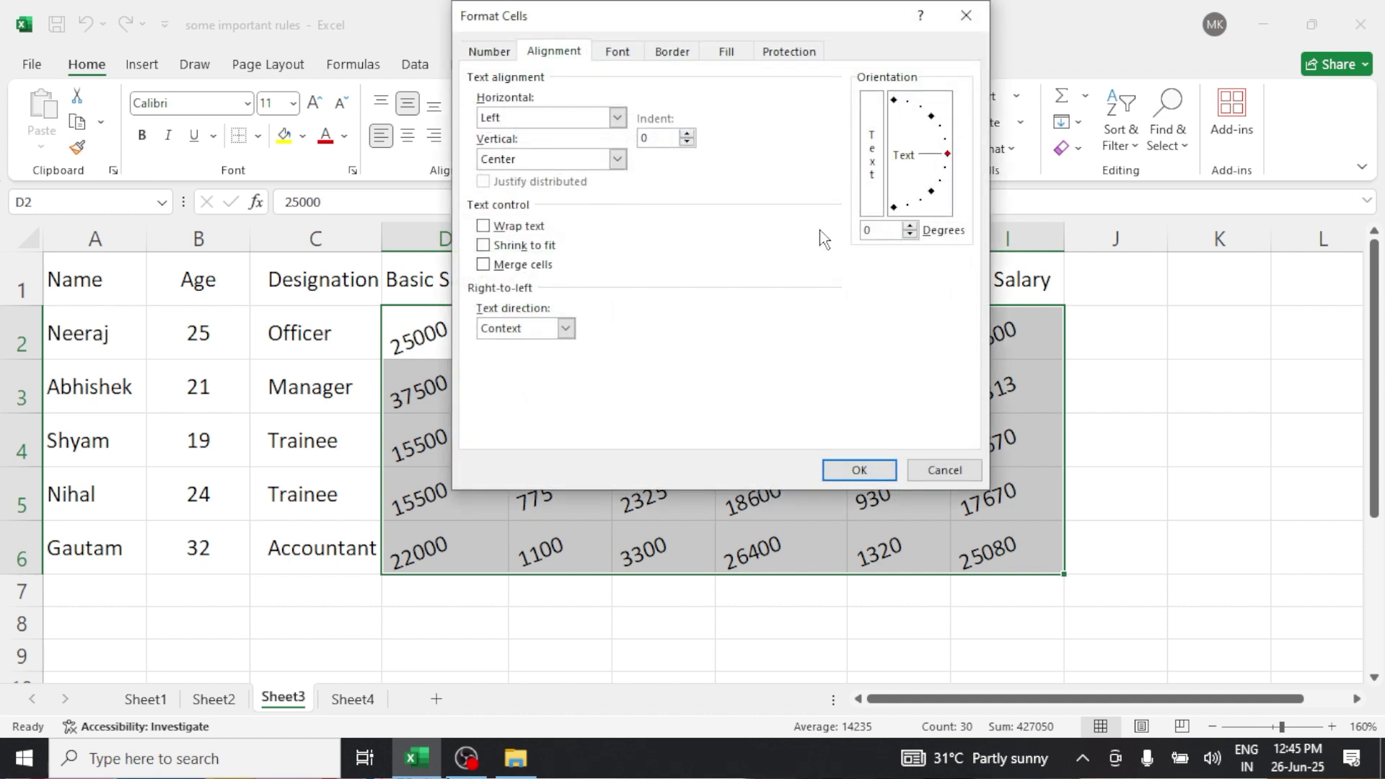
{"action": "left_click", "coordinate": [860, 471]}
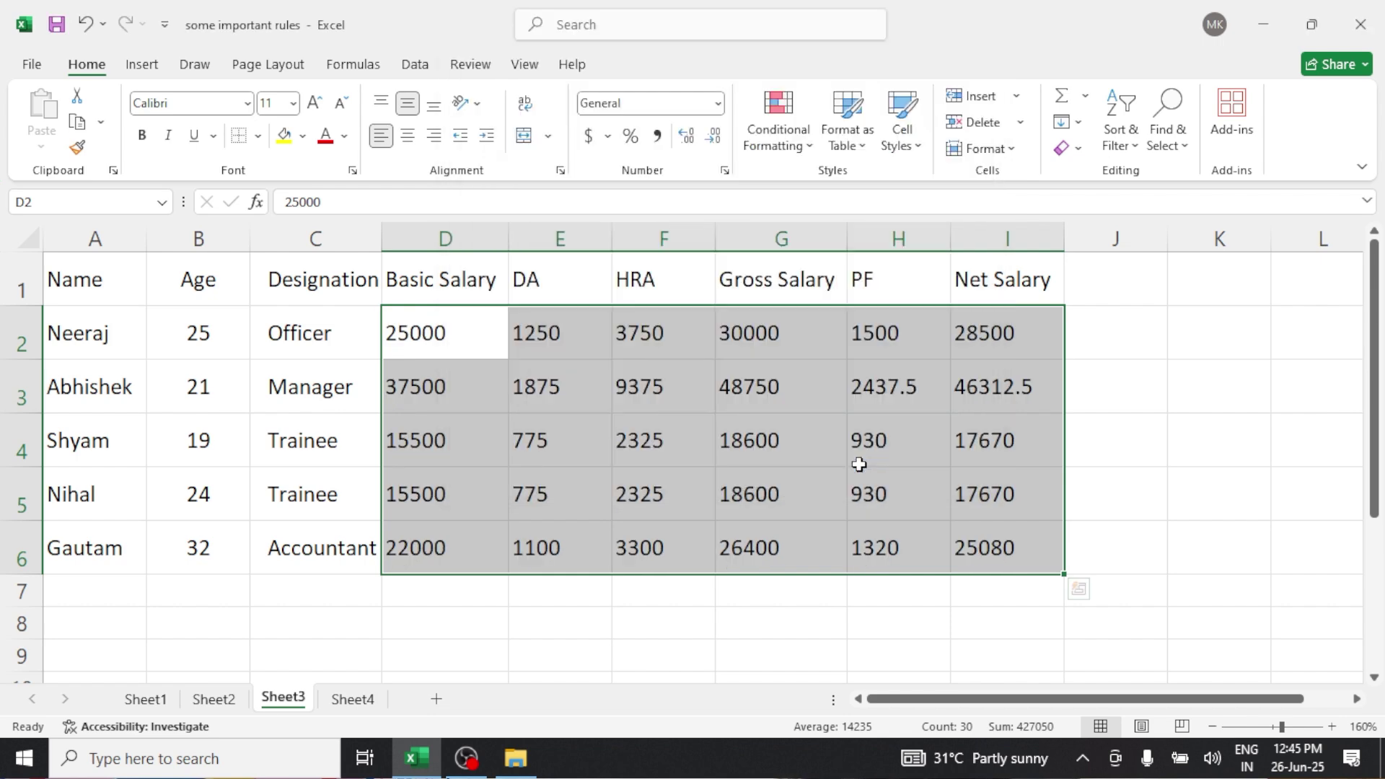
Step: Set the text orientation of the salary figures in D2:I6 to 22 degrees
{"action": "left_click", "coordinate": [566, 170]}
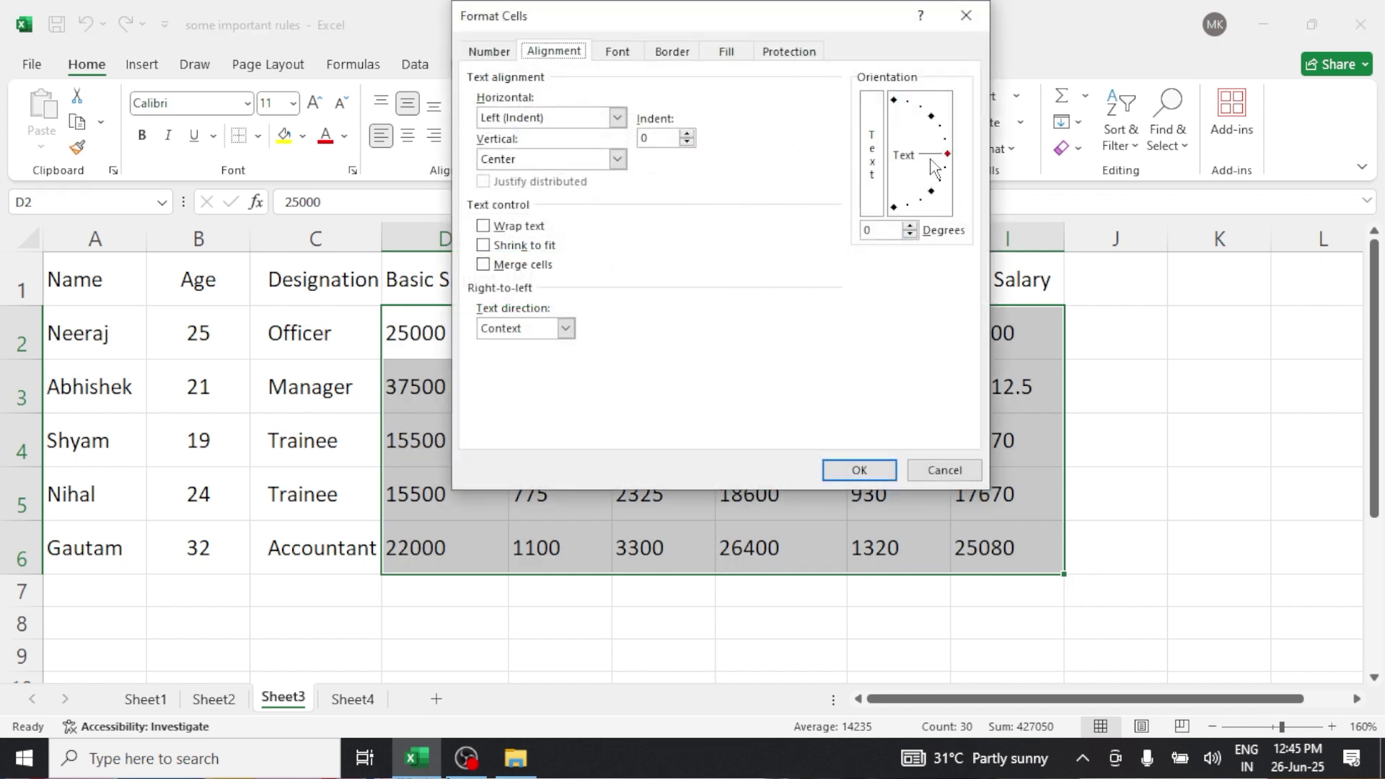
{"action": "left_click", "coordinate": [863, 229]}
{"action": "type", "text": "22"}
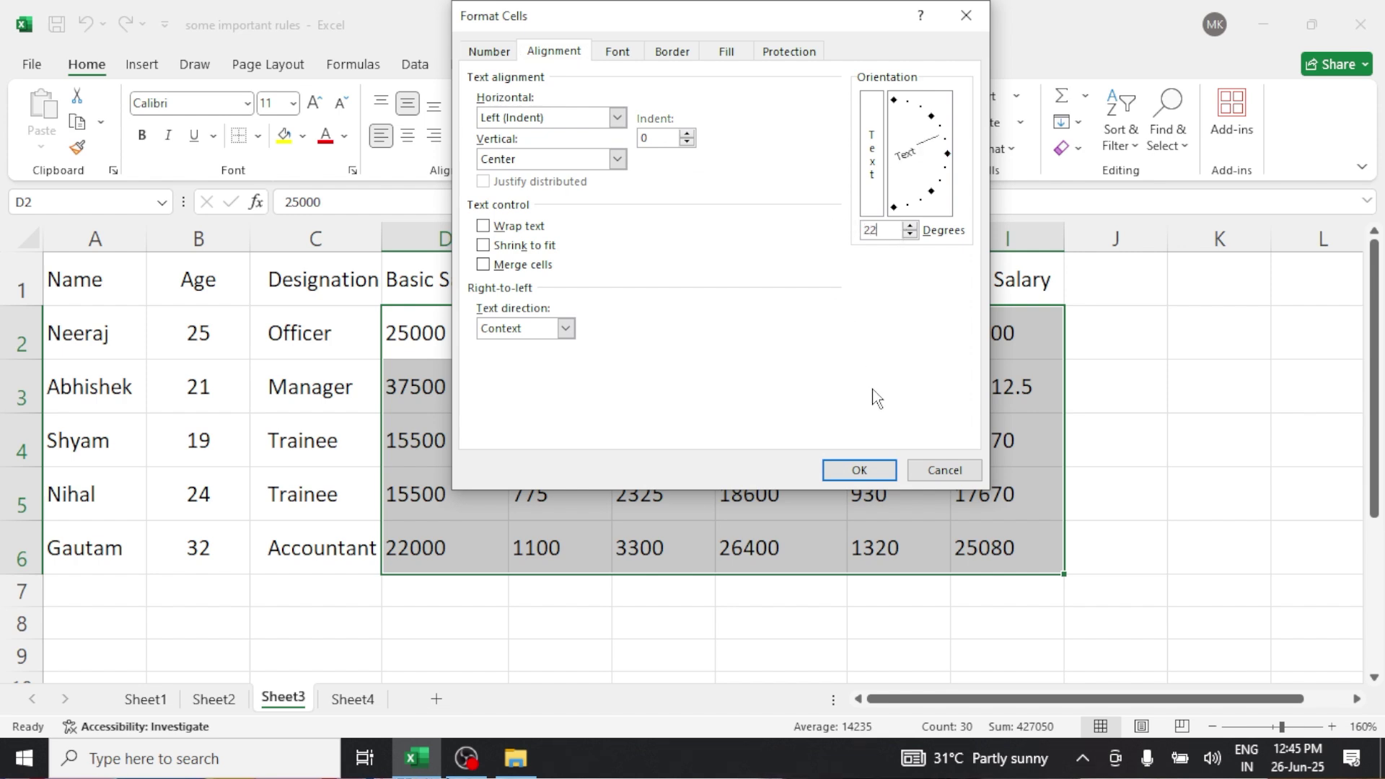
{"action": "left_click", "coordinate": [870, 467]}
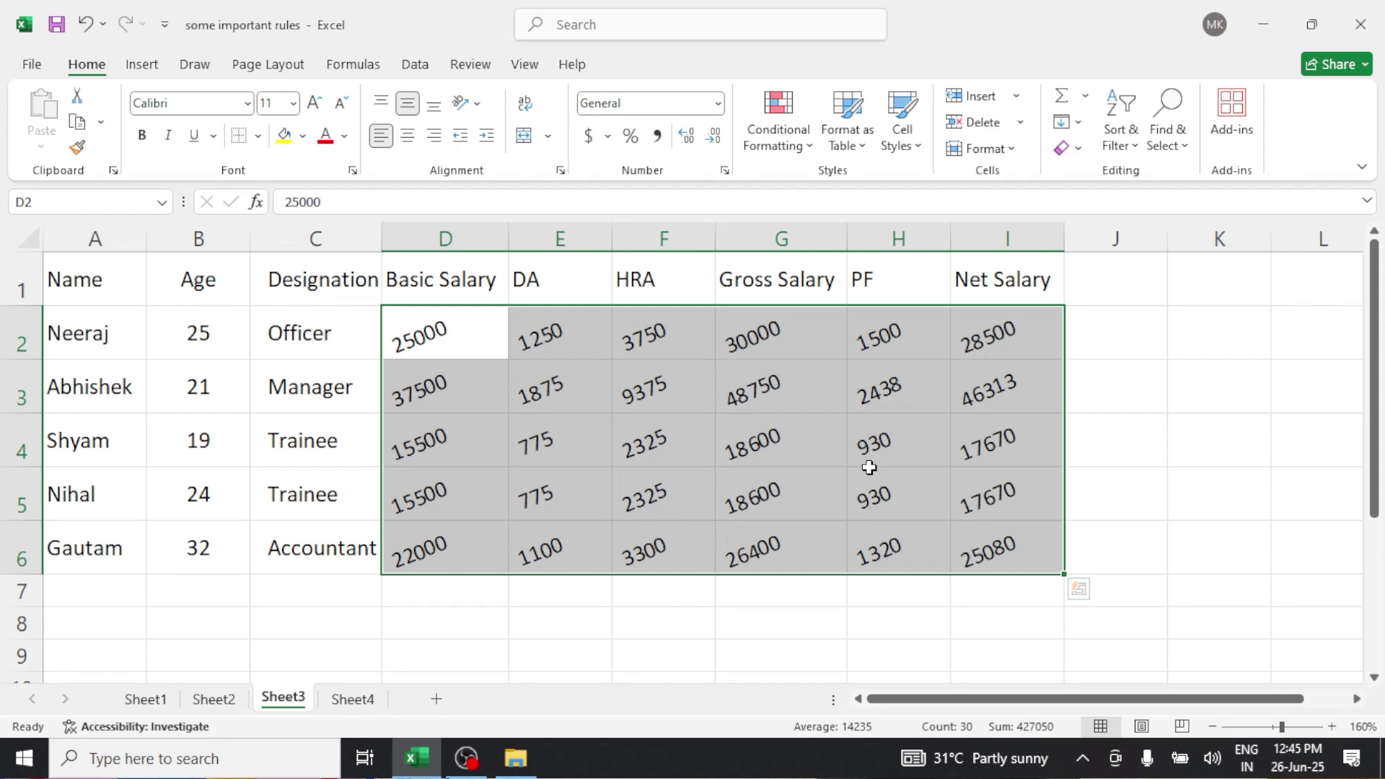
Step: Narrow the Basic Salary, Gross Salary and Net Salary columns (D, G and I) to just fit their figures
{"action": "left_click", "coordinate": [559, 171]}
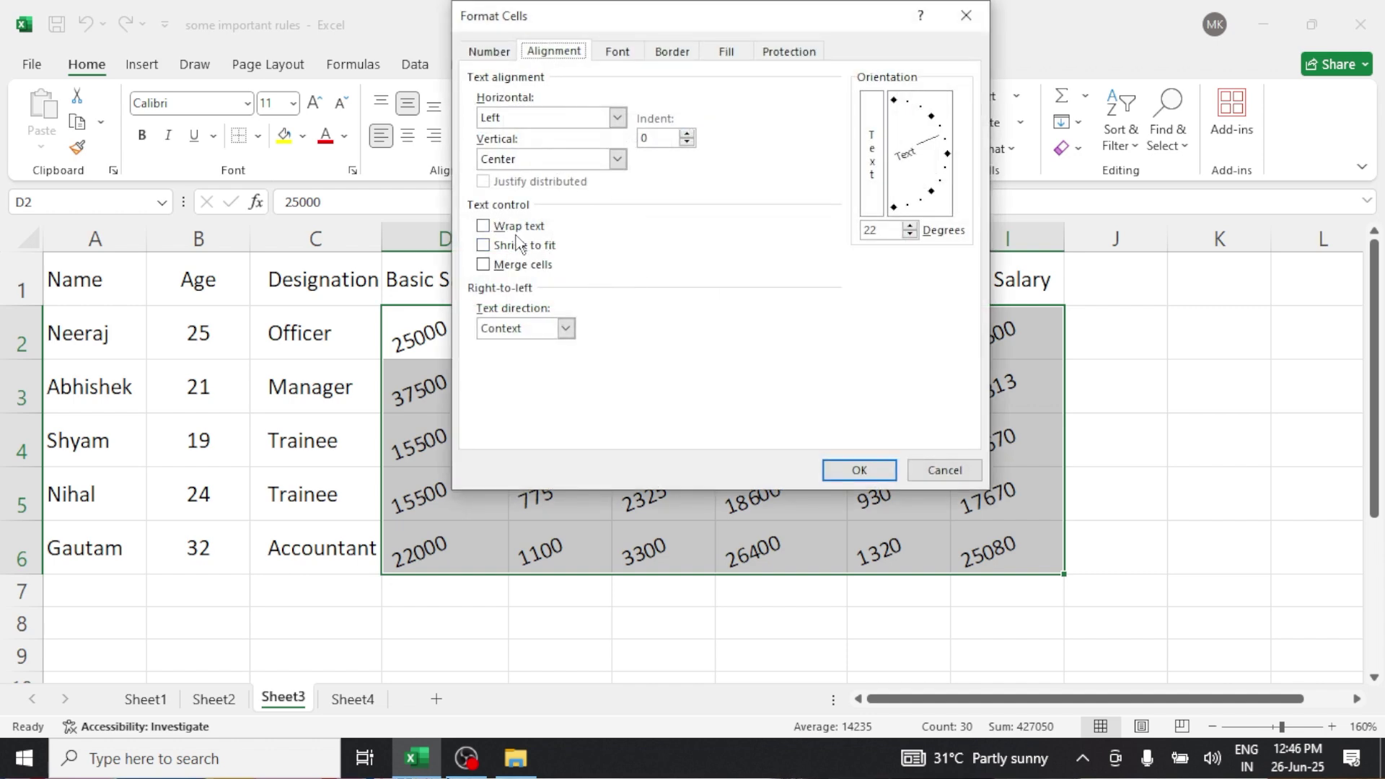
{"action": "left_click", "coordinate": [937, 470]}
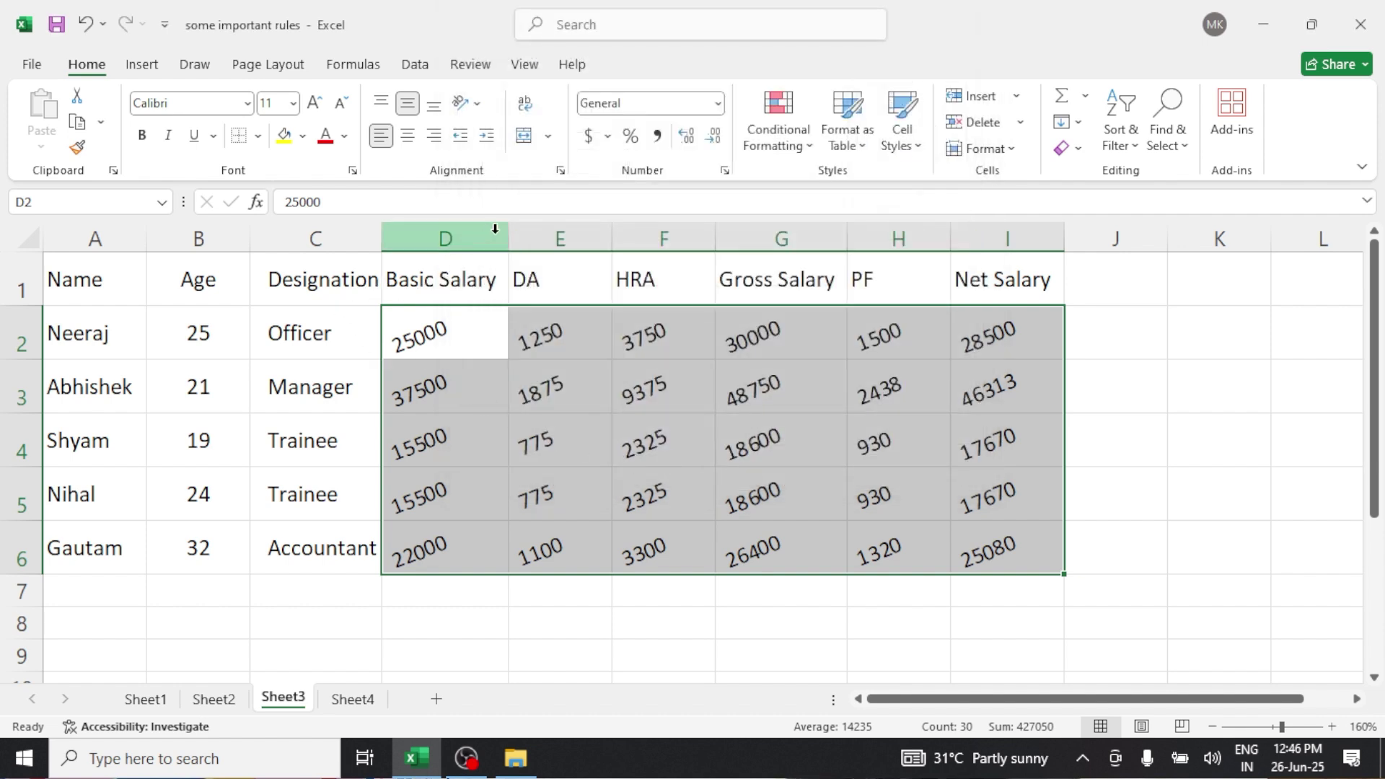
{"action": "left_click_drag", "start_coordinate": [508, 237], "coordinate": [456, 237]}
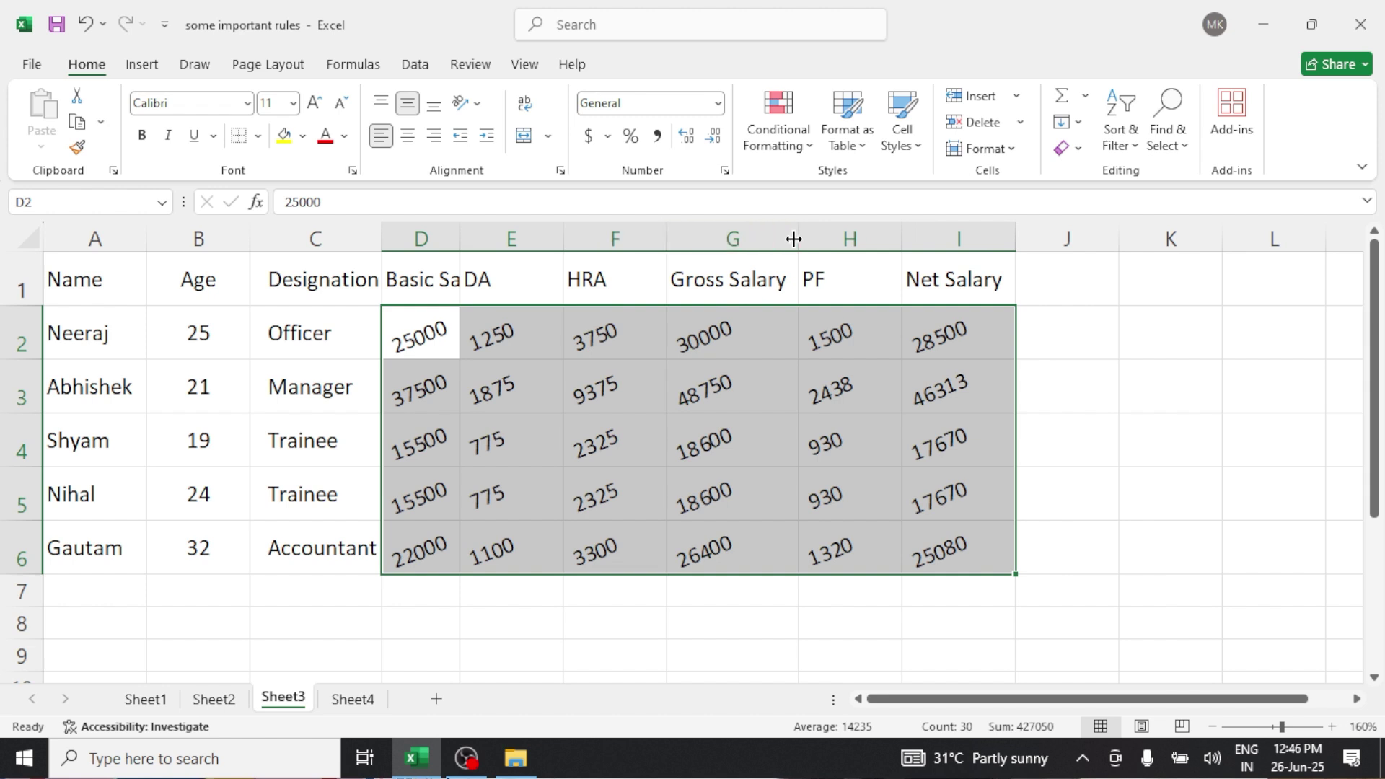
{"action": "left_click_drag", "start_coordinate": [797, 237], "coordinate": [741, 244]}
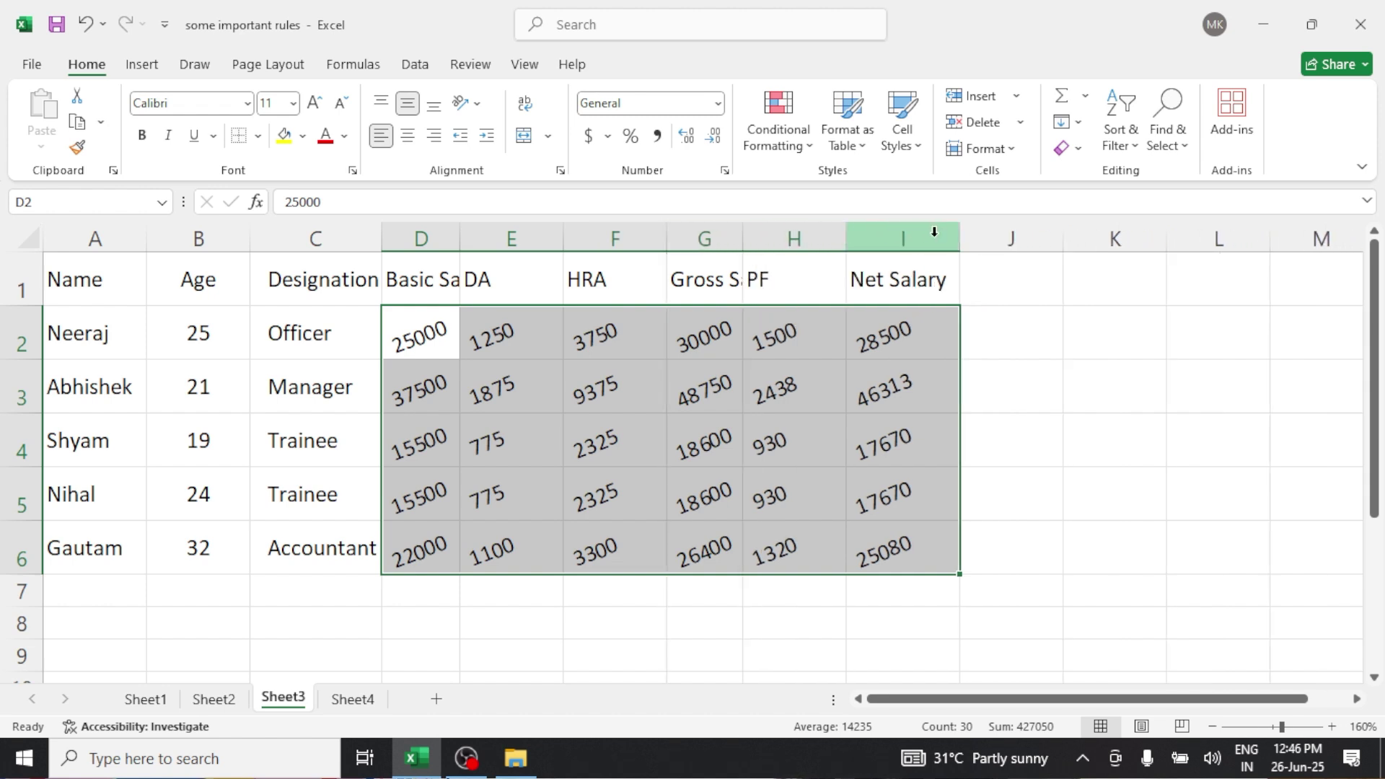
{"action": "left_click_drag", "start_coordinate": [956, 238], "coordinate": [909, 242]}
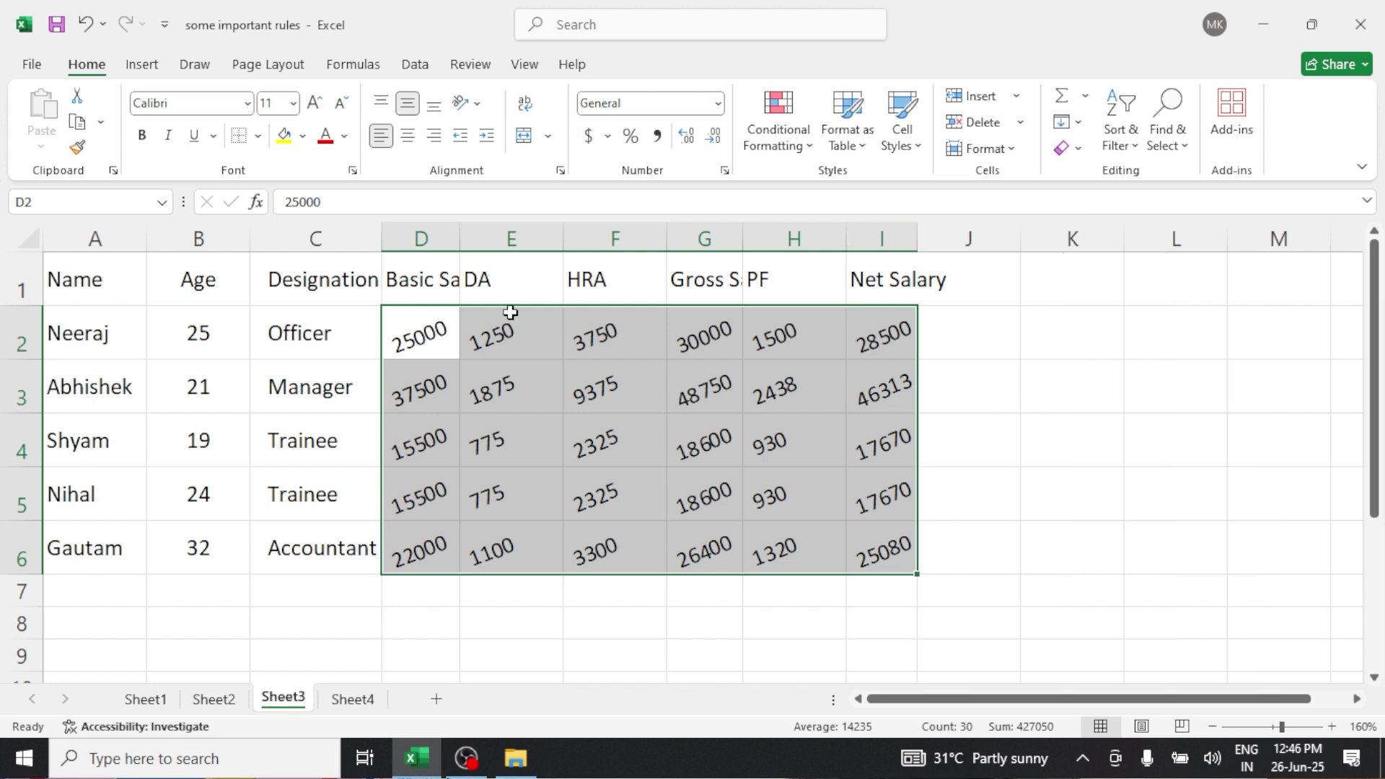
Step: Turn on text wrapping for the whole table A1:I6 through the cell alignment settings
{"action": "left_click_drag", "start_coordinate": [139, 284], "coordinate": [876, 546]}
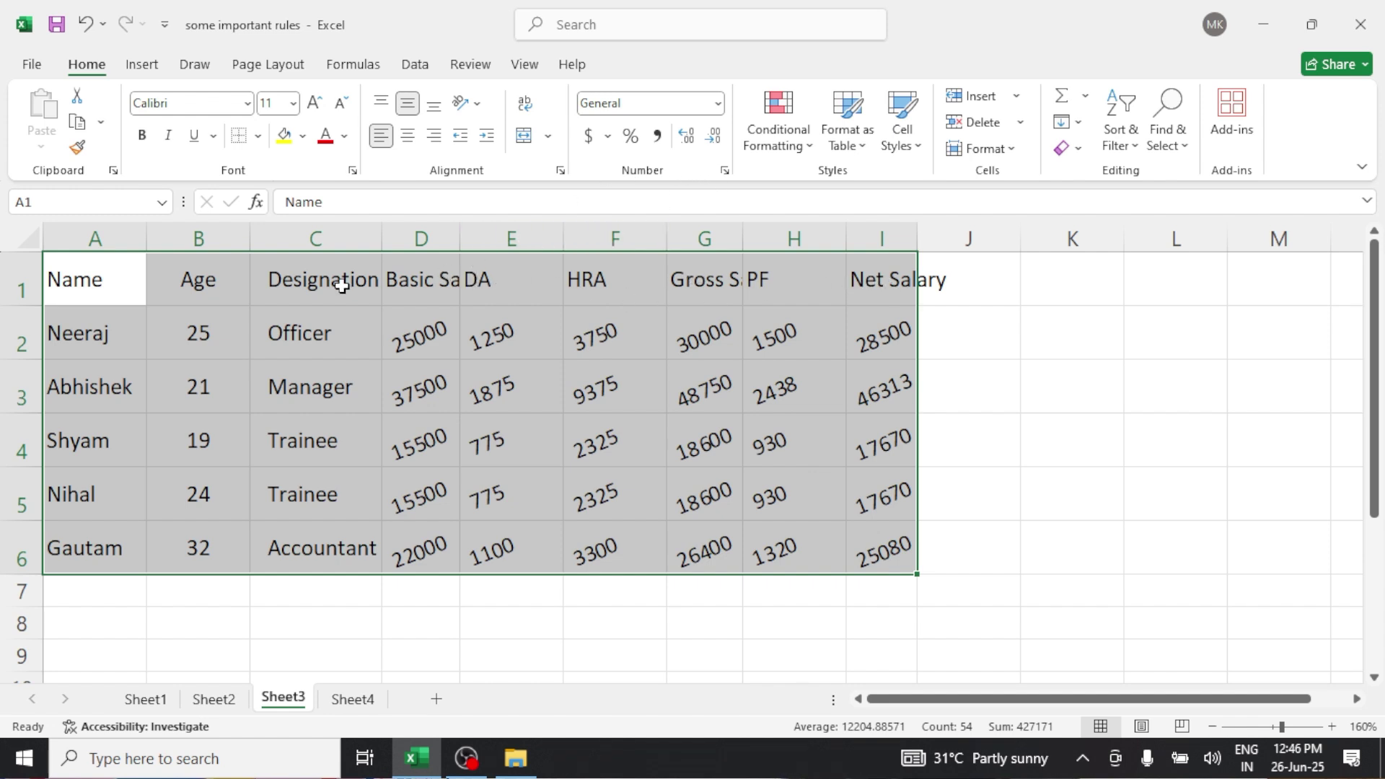
{"action": "left_click", "coordinate": [560, 171]}
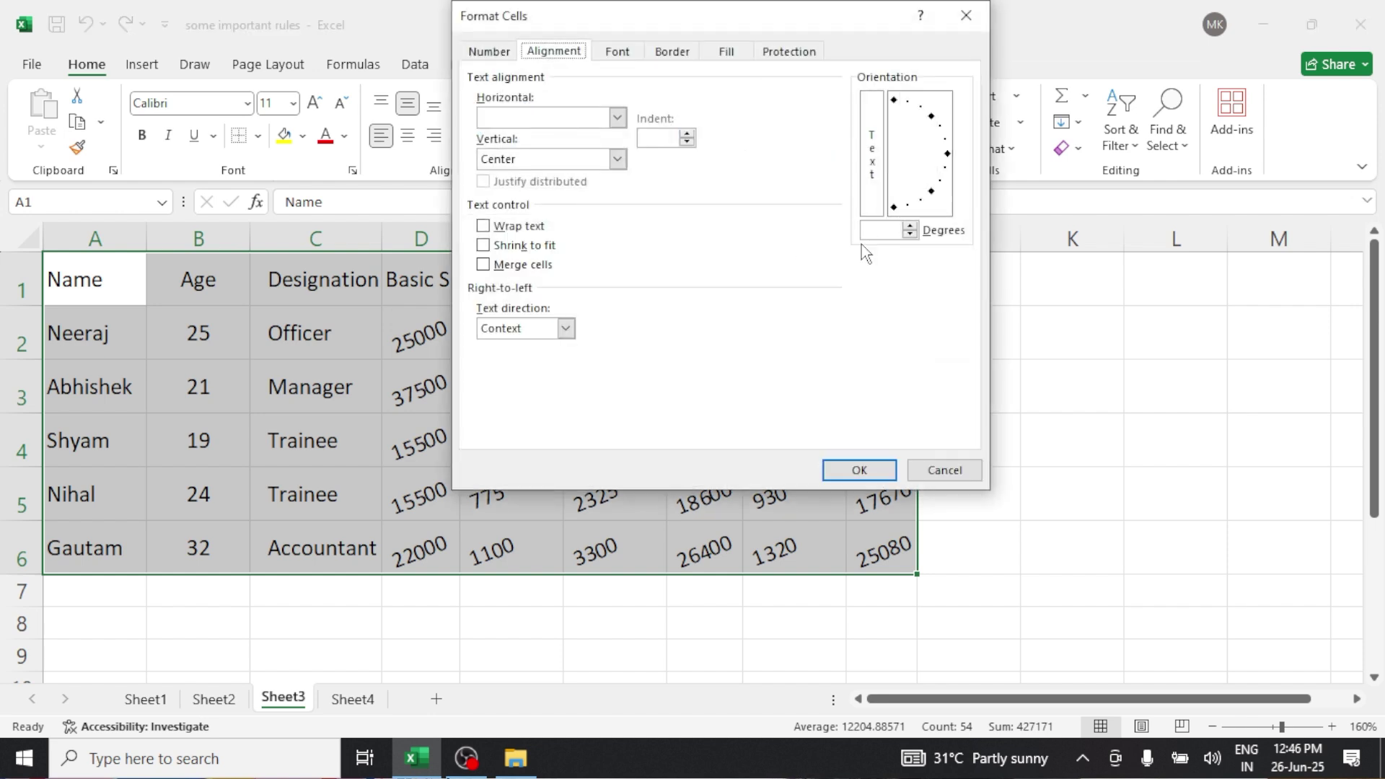
{"action": "left_click", "coordinate": [518, 226]}
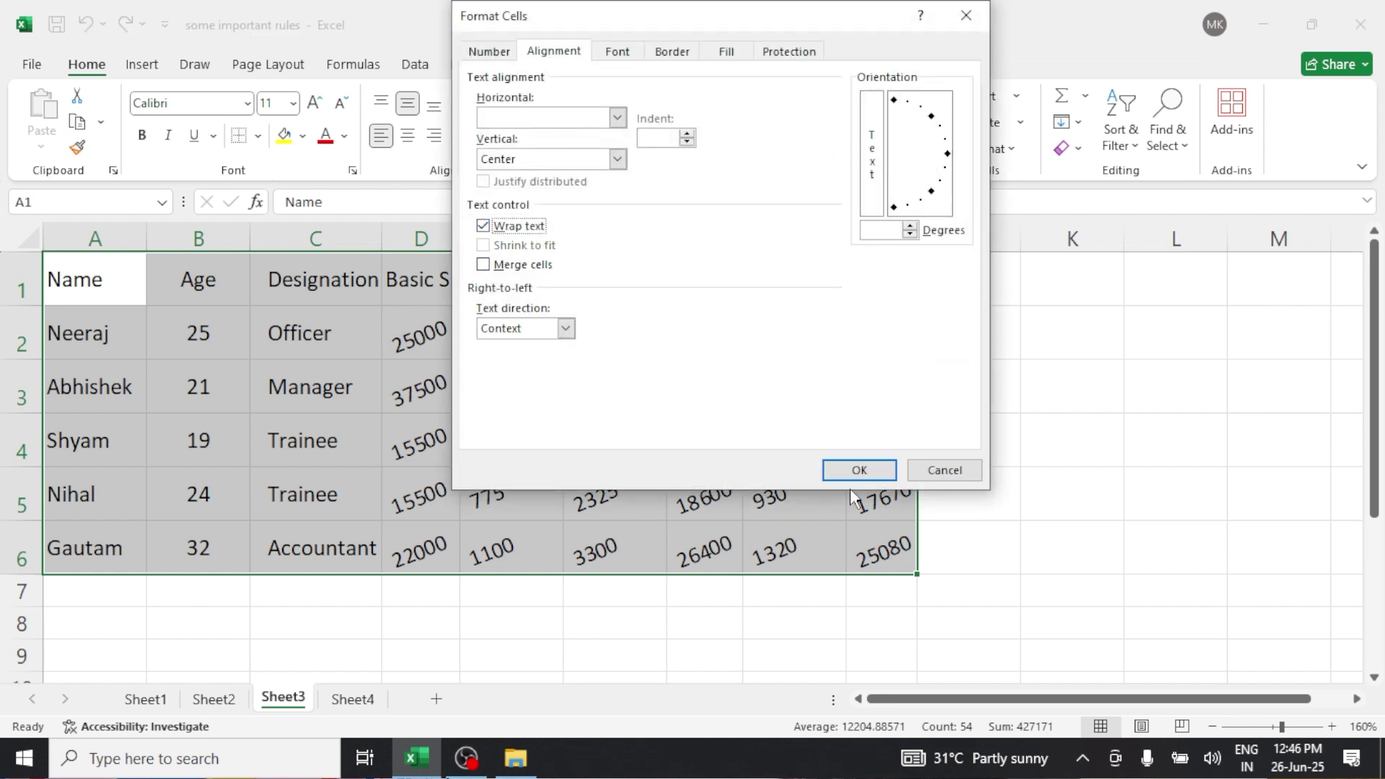
{"action": "left_click", "coordinate": [858, 471]}
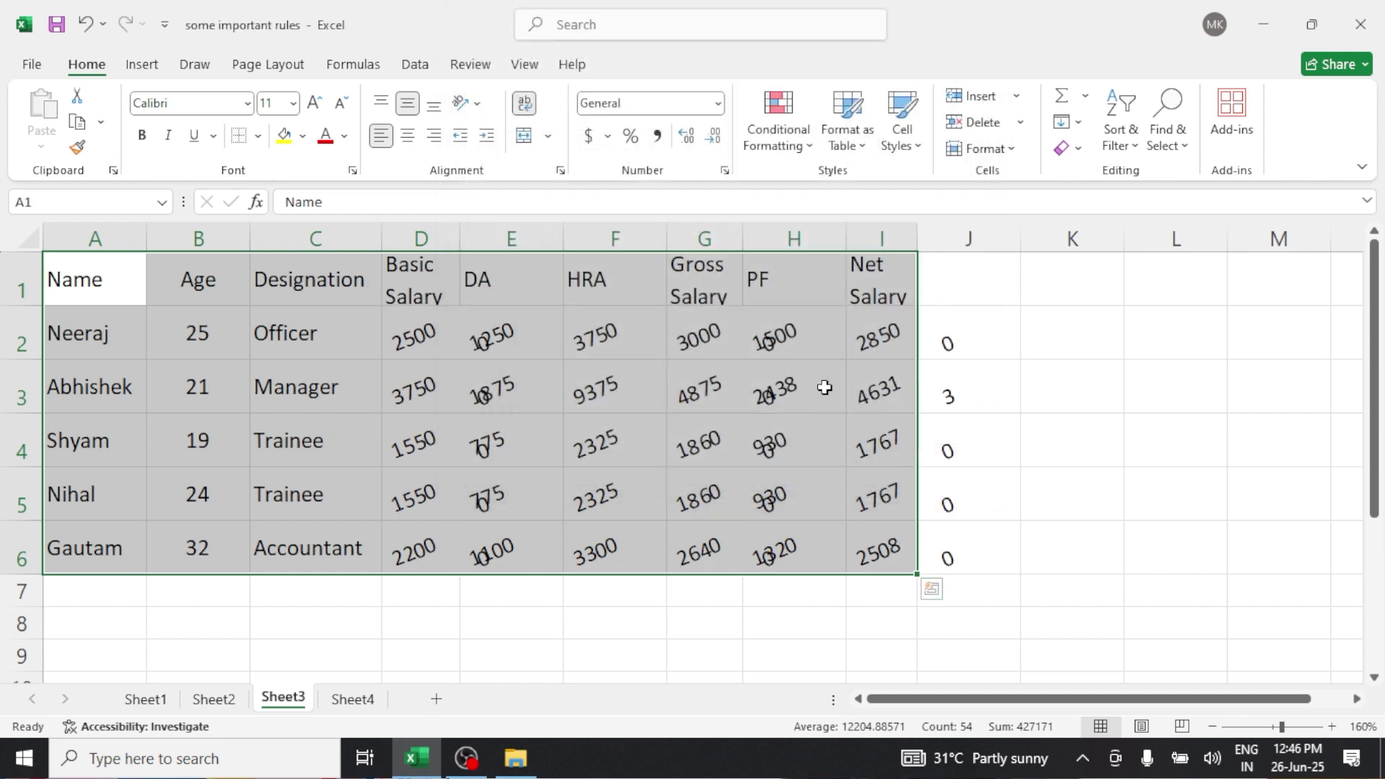
{"action": "left_click", "coordinate": [408, 308]}
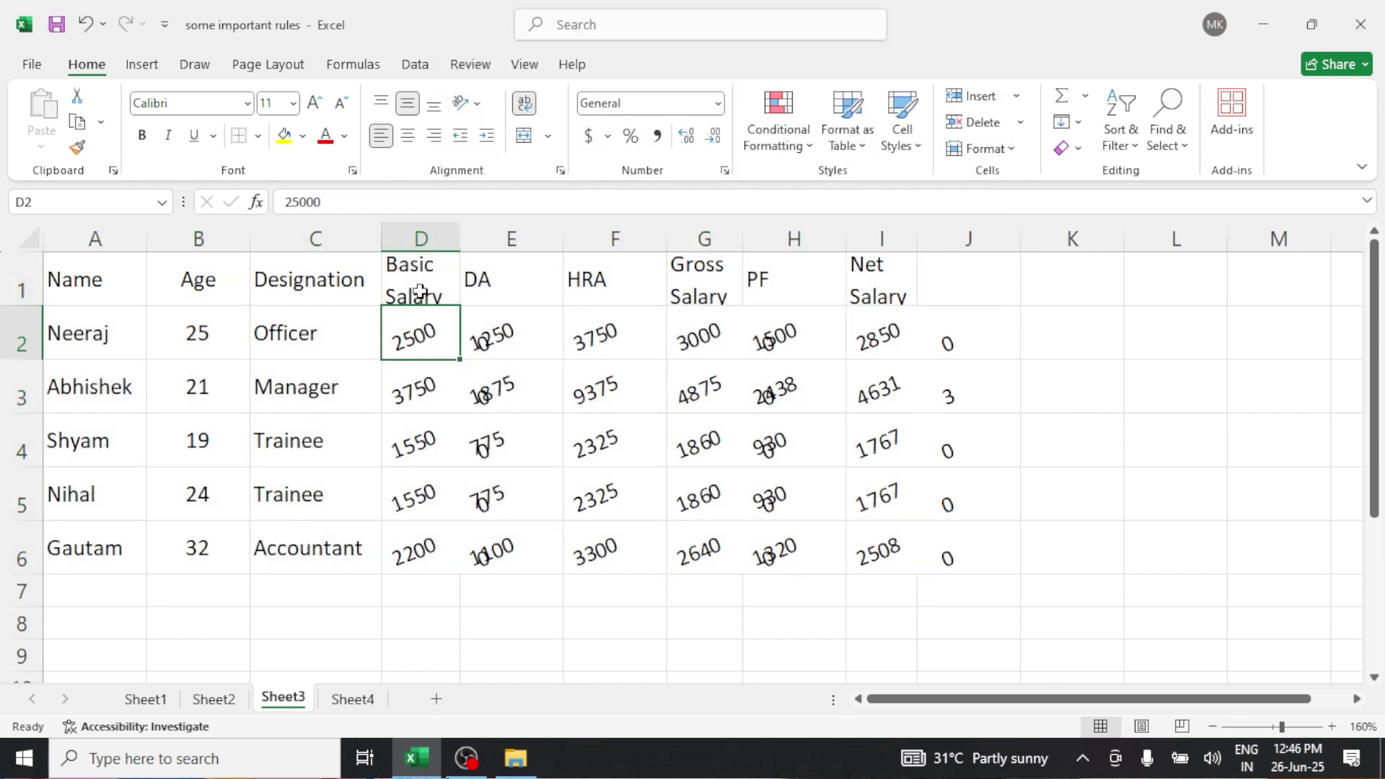
Step: Increase the height of row 1 so the wrapped two-line headers fit, and check the wrapped figures below
{"action": "left_click", "coordinate": [427, 280]}
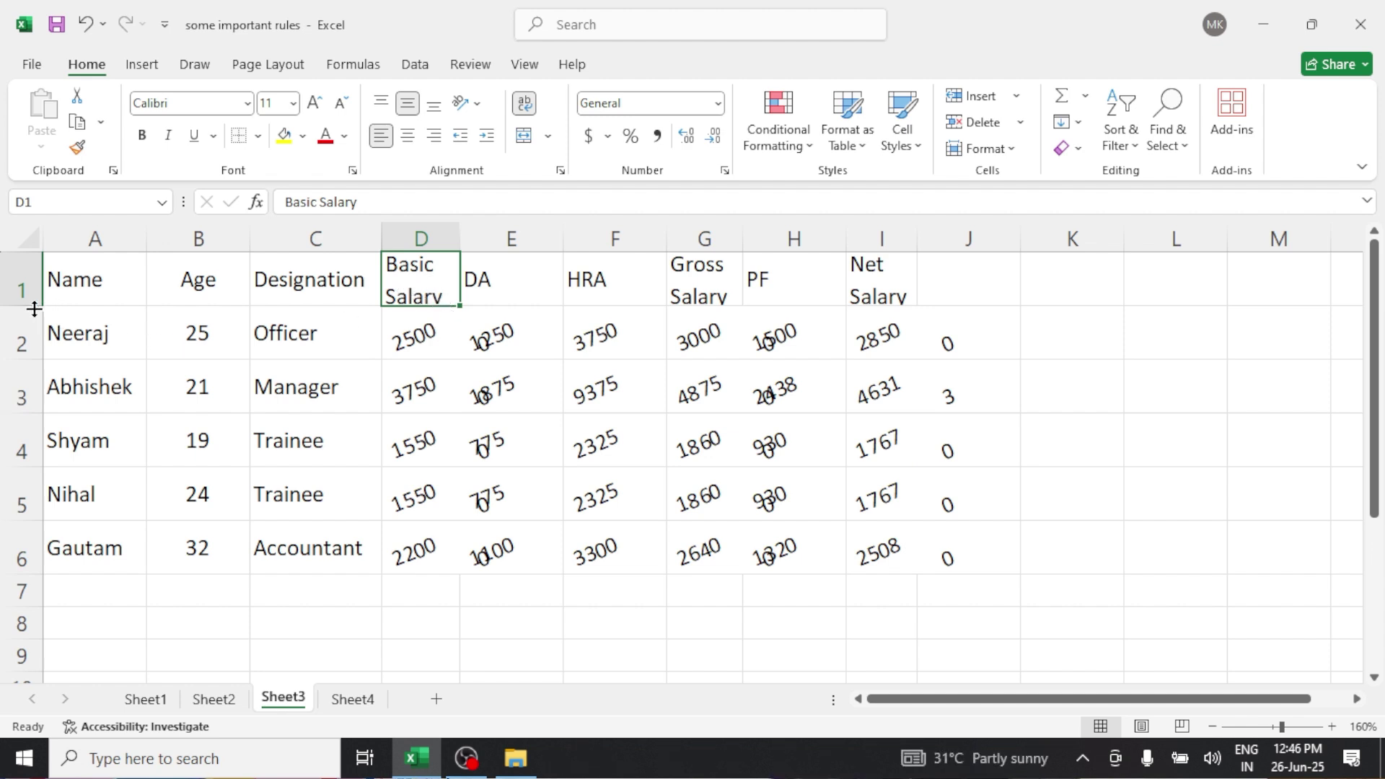
{"action": "left_click_drag", "start_coordinate": [33, 309], "coordinate": [26, 326]}
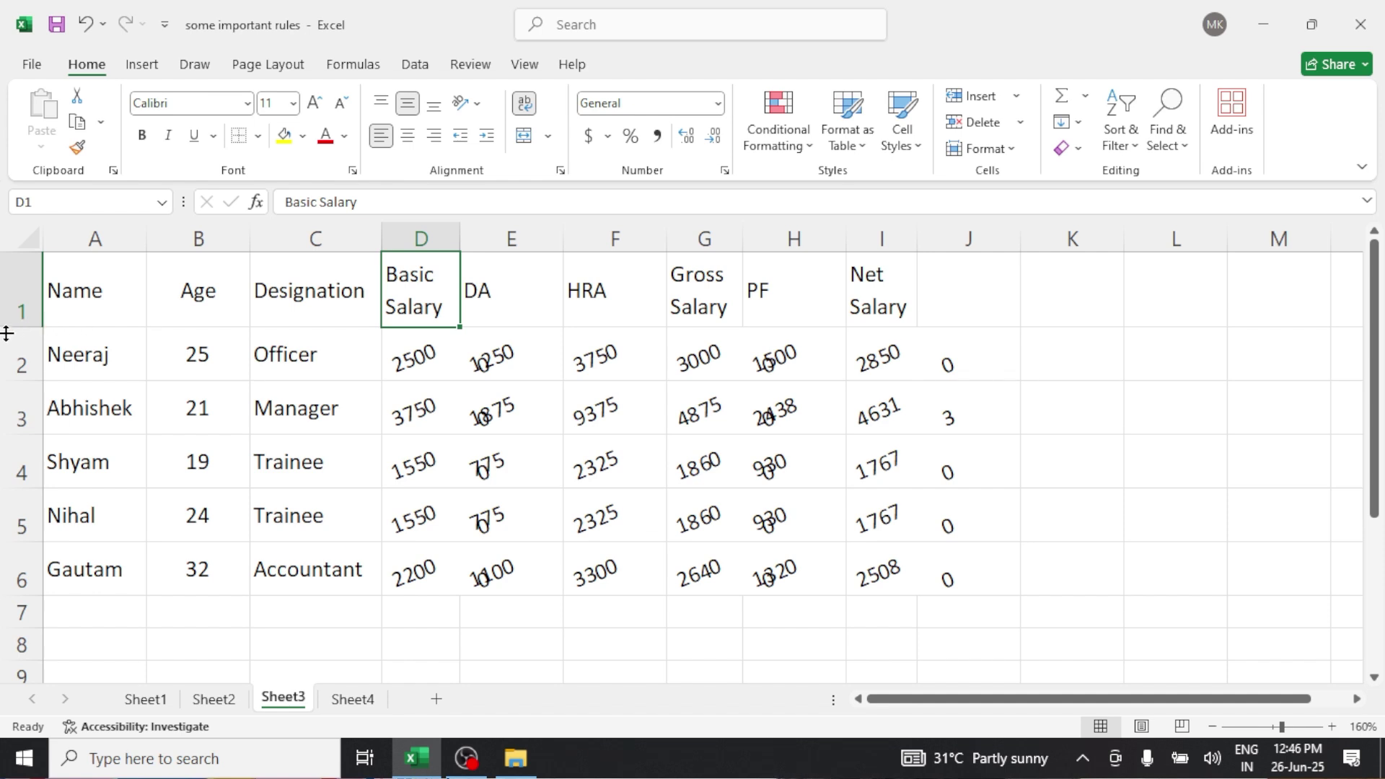
{"action": "left_click_drag", "start_coordinate": [21, 328], "coordinate": [26, 336]}
{"action": "left_click", "coordinate": [418, 427]}
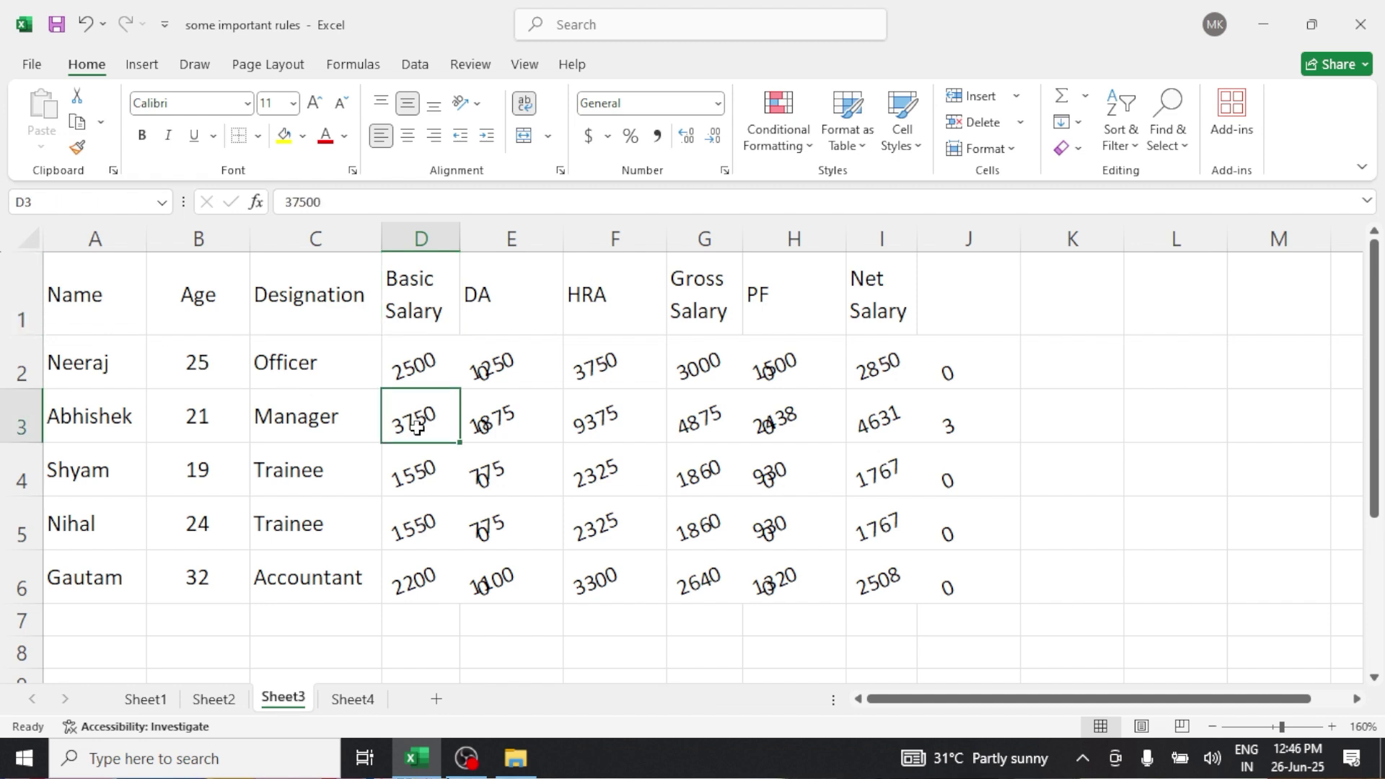
{"action": "left_click", "coordinate": [735, 353]}
{"action": "left_click", "coordinate": [766, 361]}
{"action": "left_click", "coordinate": [751, 500]}
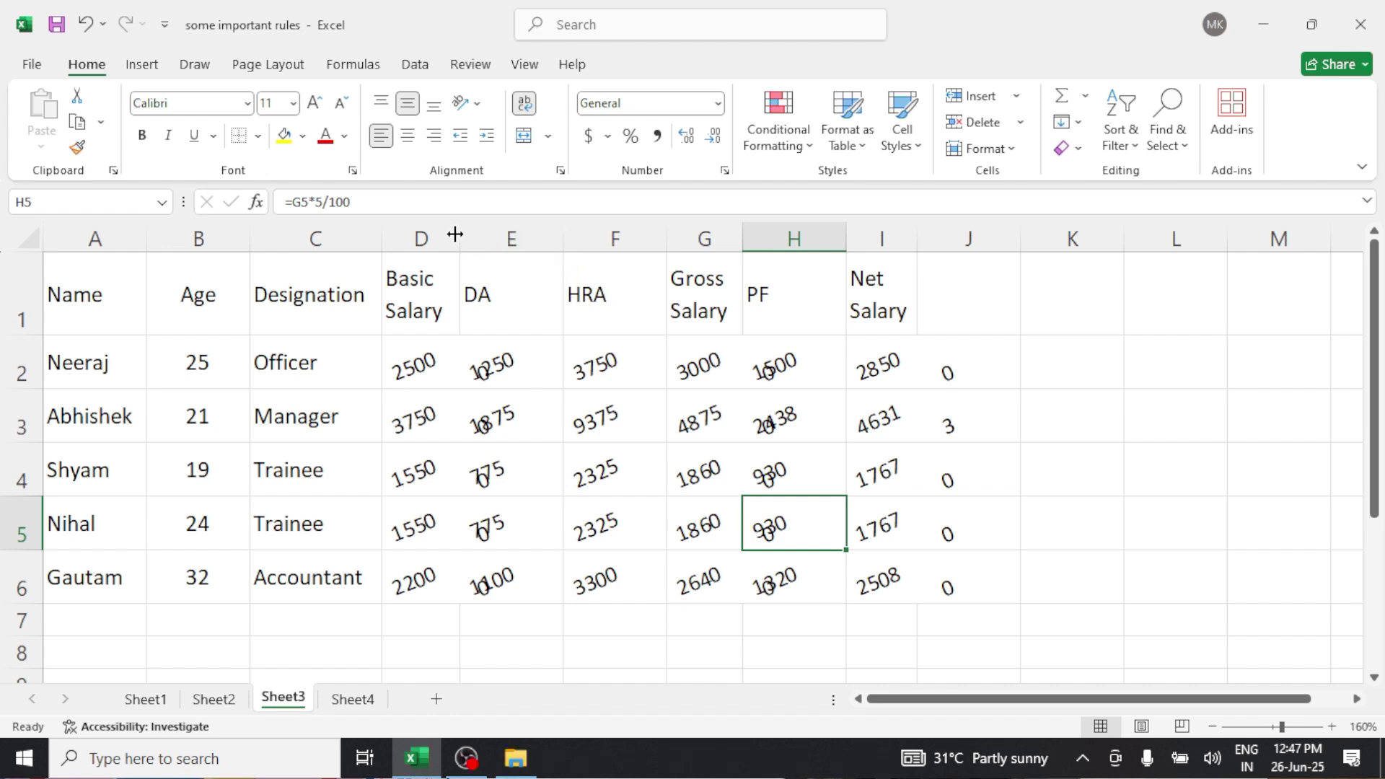
Step: Widen the Basic Salary column slightly and toggle text wrapping off and back on for the headers in A1:I1
{"action": "mouse_move", "coordinate": [454, 234]}
{"action": "left_mouse_down"}
{"action": "mouse_move", "coordinate": [490, 238]}
{"action": "mouse_move", "coordinate": [512, 263]}
{"action": "mouse_move", "coordinate": [536, 239]}
{"action": "mouse_move", "coordinate": [479, 239]}
{"action": "left_mouse_up"}
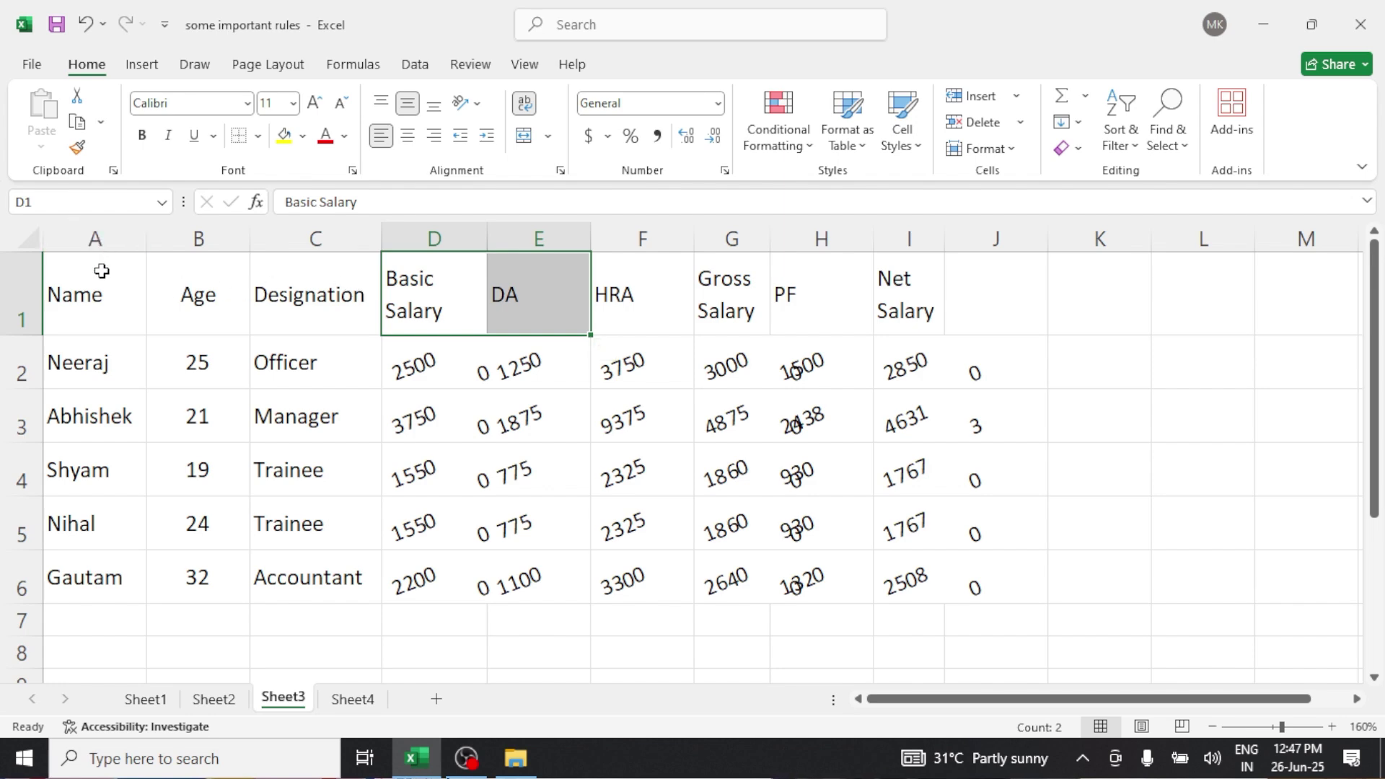
{"action": "left_click_drag", "start_coordinate": [98, 288], "coordinate": [892, 274]}
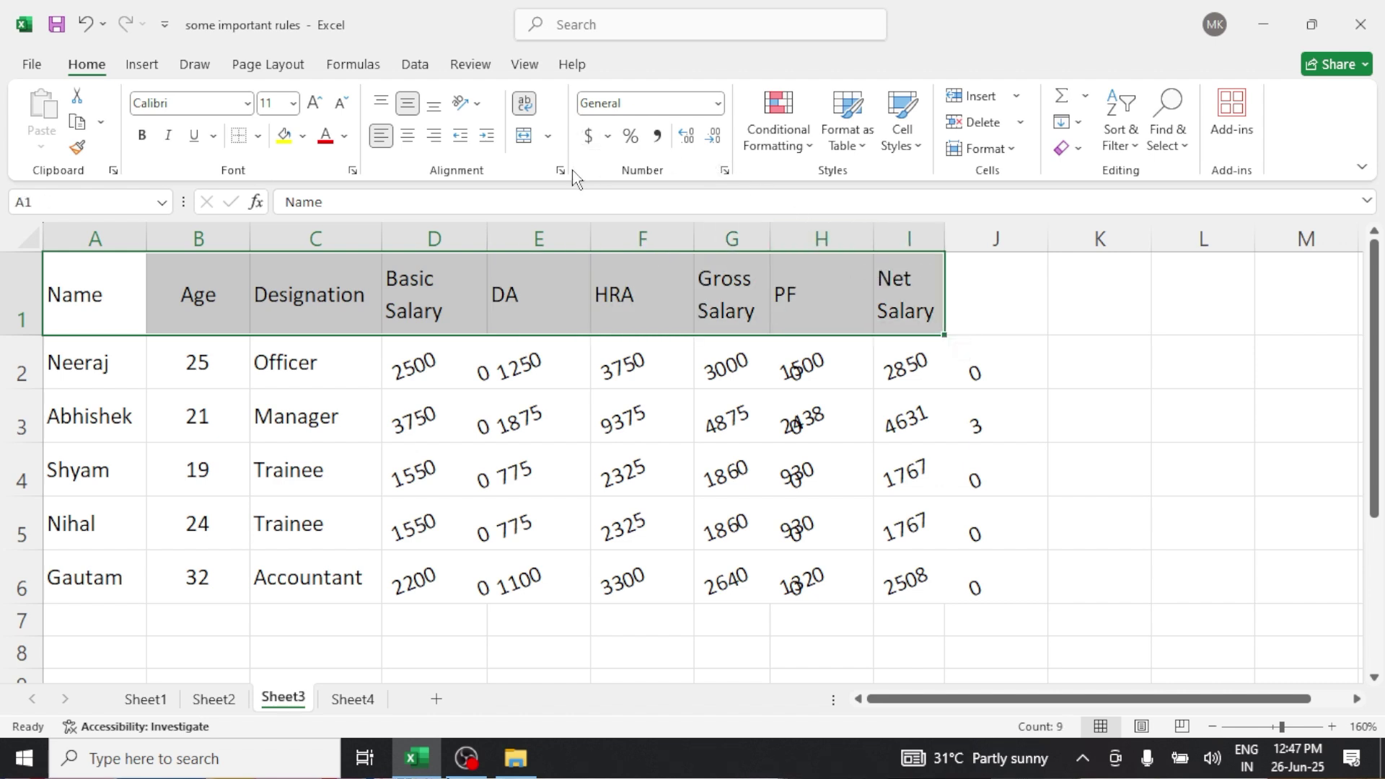
{"action": "left_click", "coordinate": [526, 103]}
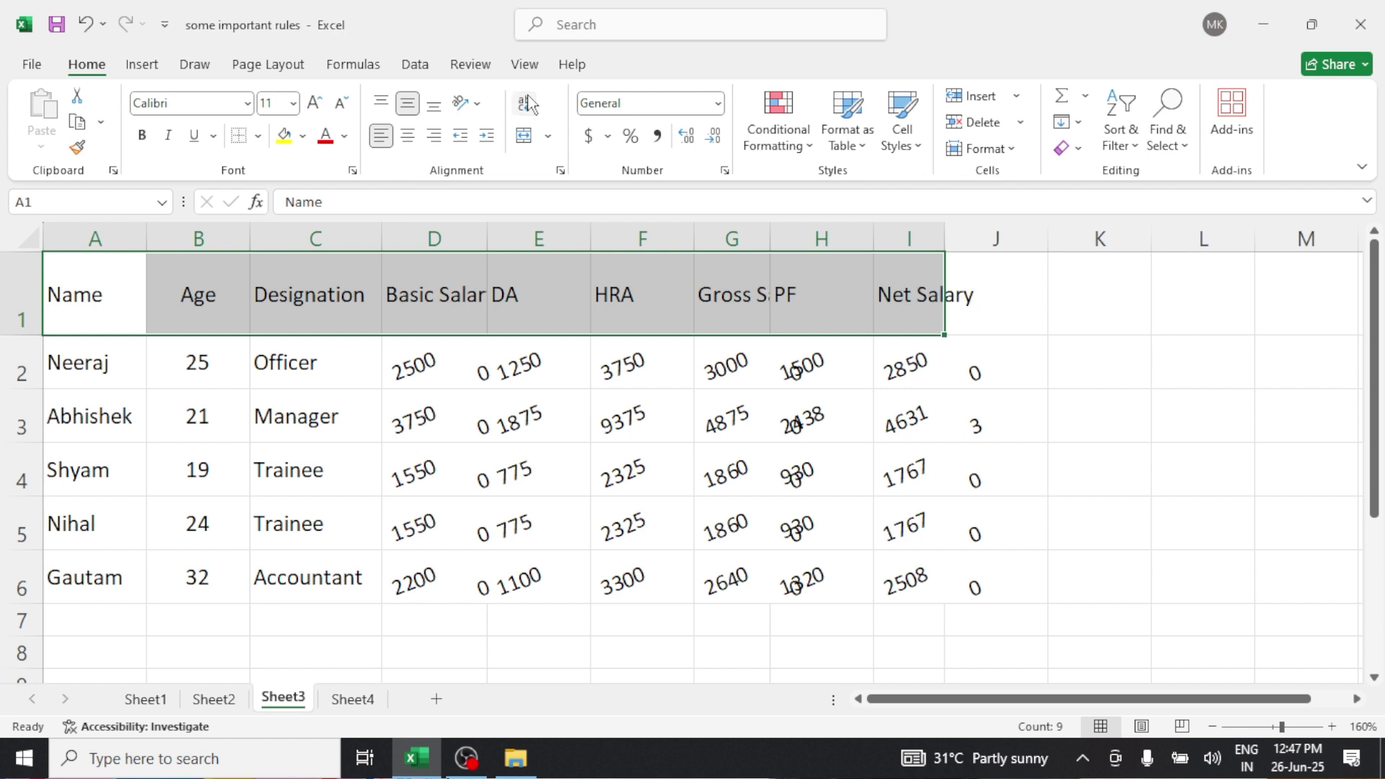
{"action": "left_click", "coordinate": [526, 103]}
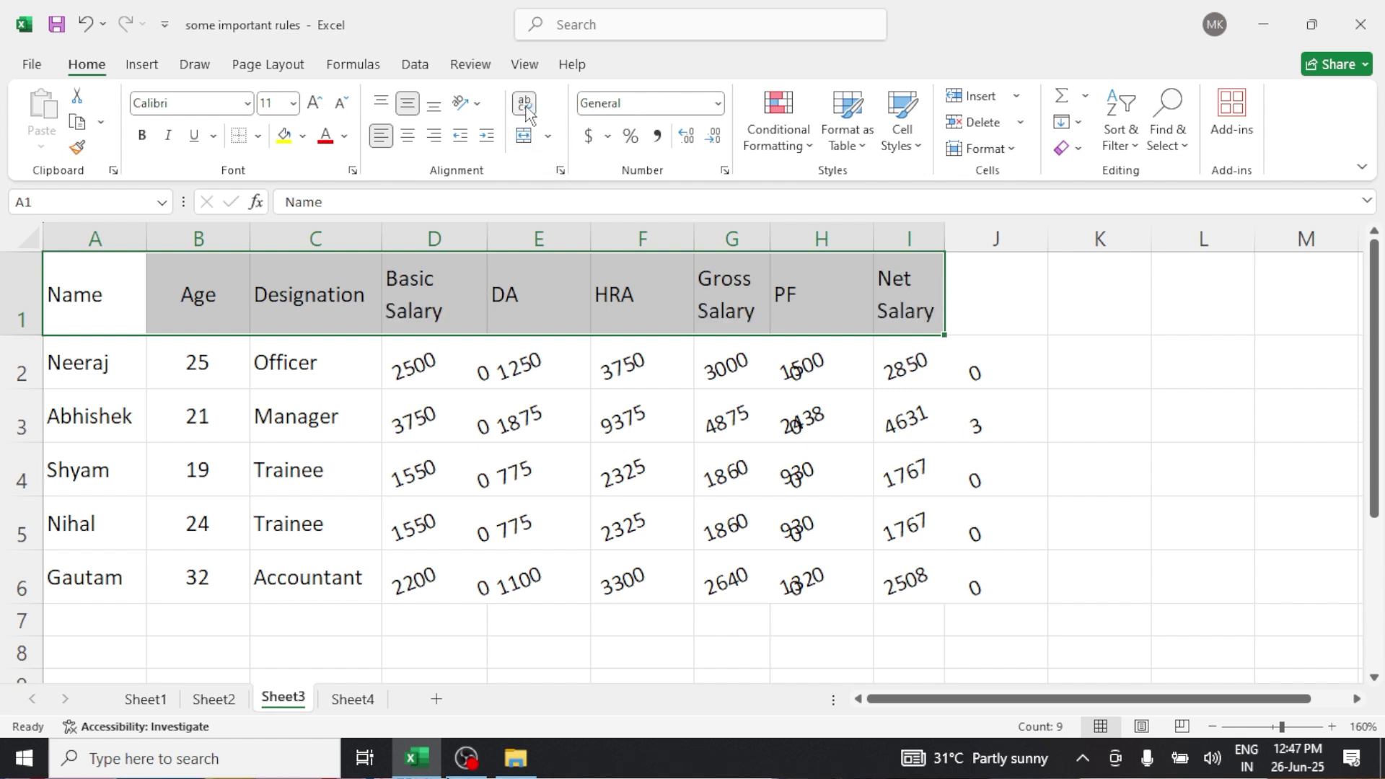
Step: Turn off text wrapping for the headers in A1:I1 and reduce row 1 to single-line height
{"action": "left_click", "coordinate": [560, 171]}
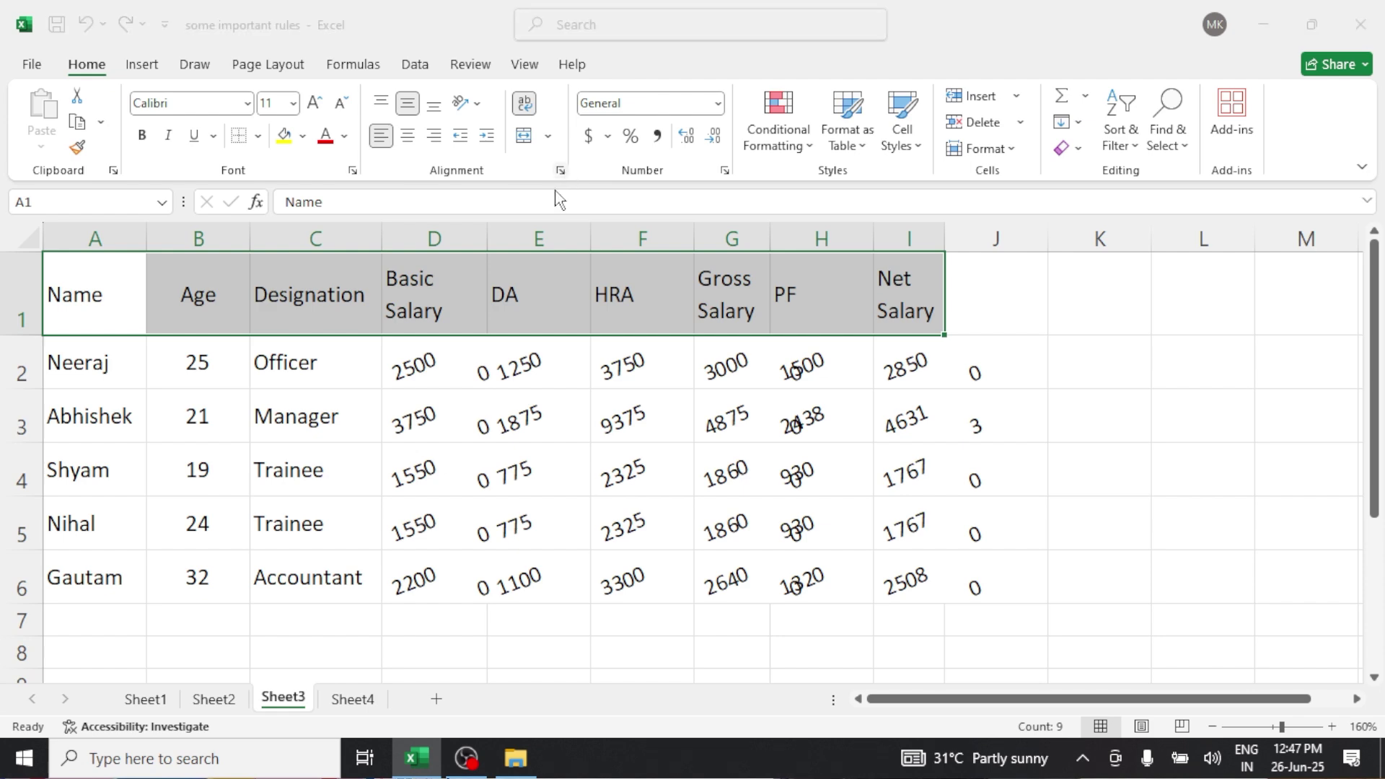
{"action": "left_click", "coordinate": [503, 226]}
{"action": "left_click", "coordinate": [503, 226]}
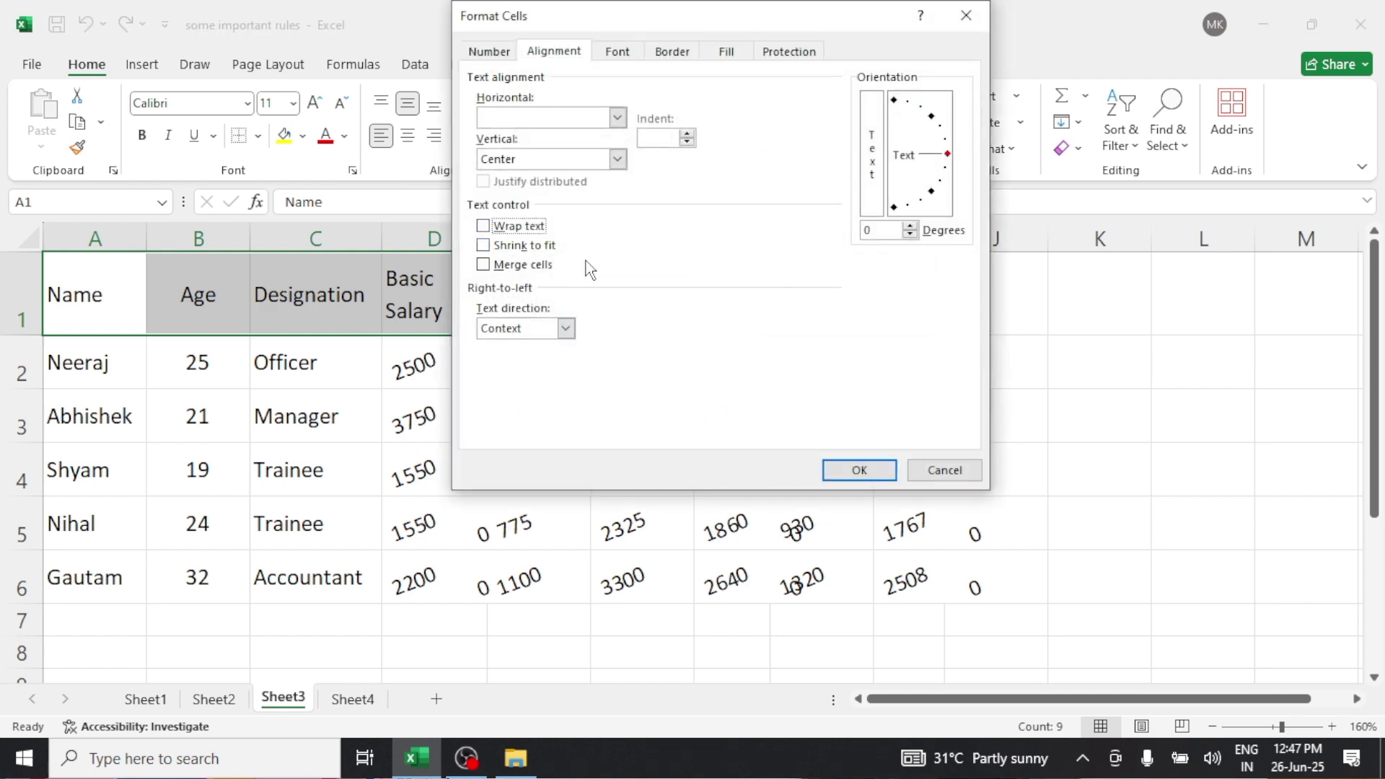
{"action": "left_click", "coordinate": [859, 469]}
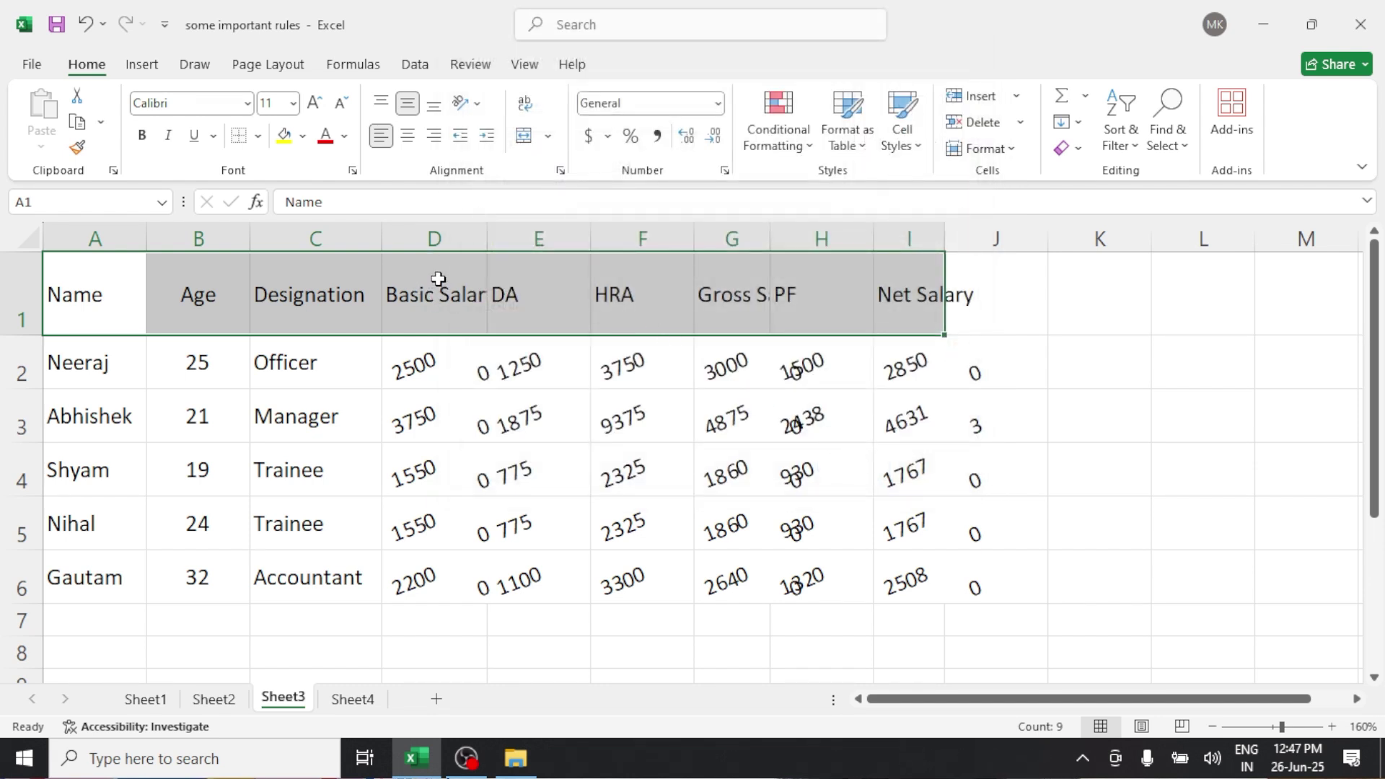
{"action": "left_click_drag", "start_coordinate": [29, 334], "coordinate": [29, 288]}
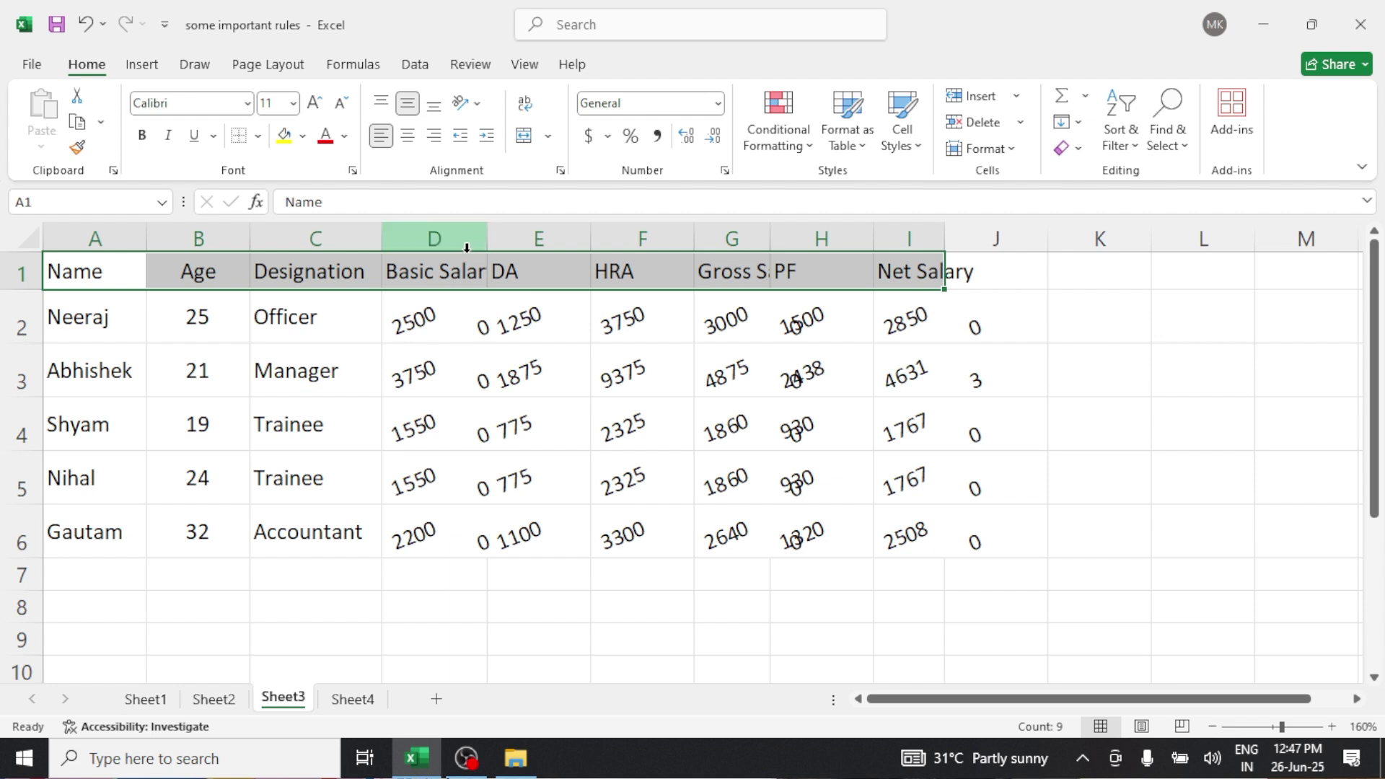
Step: Narrow column D slightly and apply Shrink to fit to the headers in A1:I1
{"action": "left_click_drag", "start_coordinate": [493, 225], "coordinate": [481, 230]}
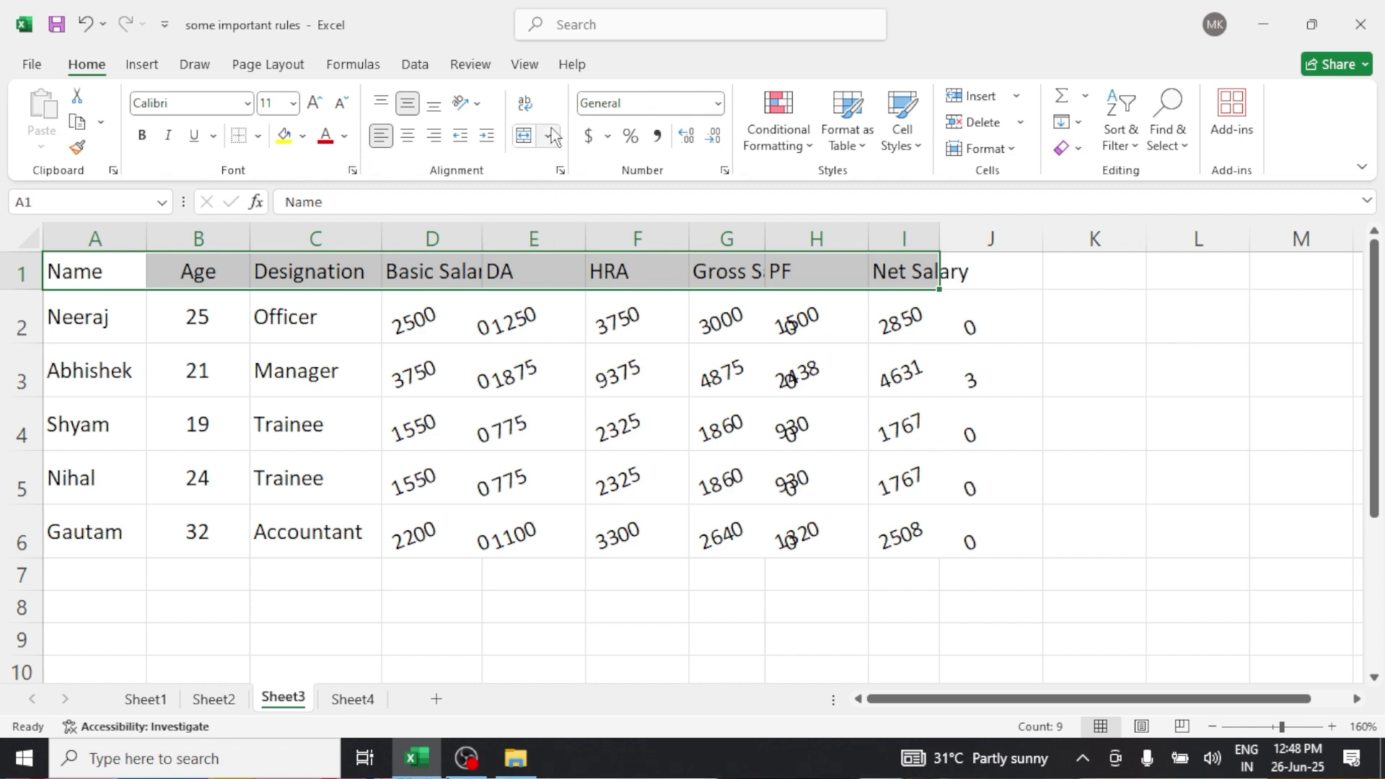
{"action": "left_click", "coordinate": [564, 173]}
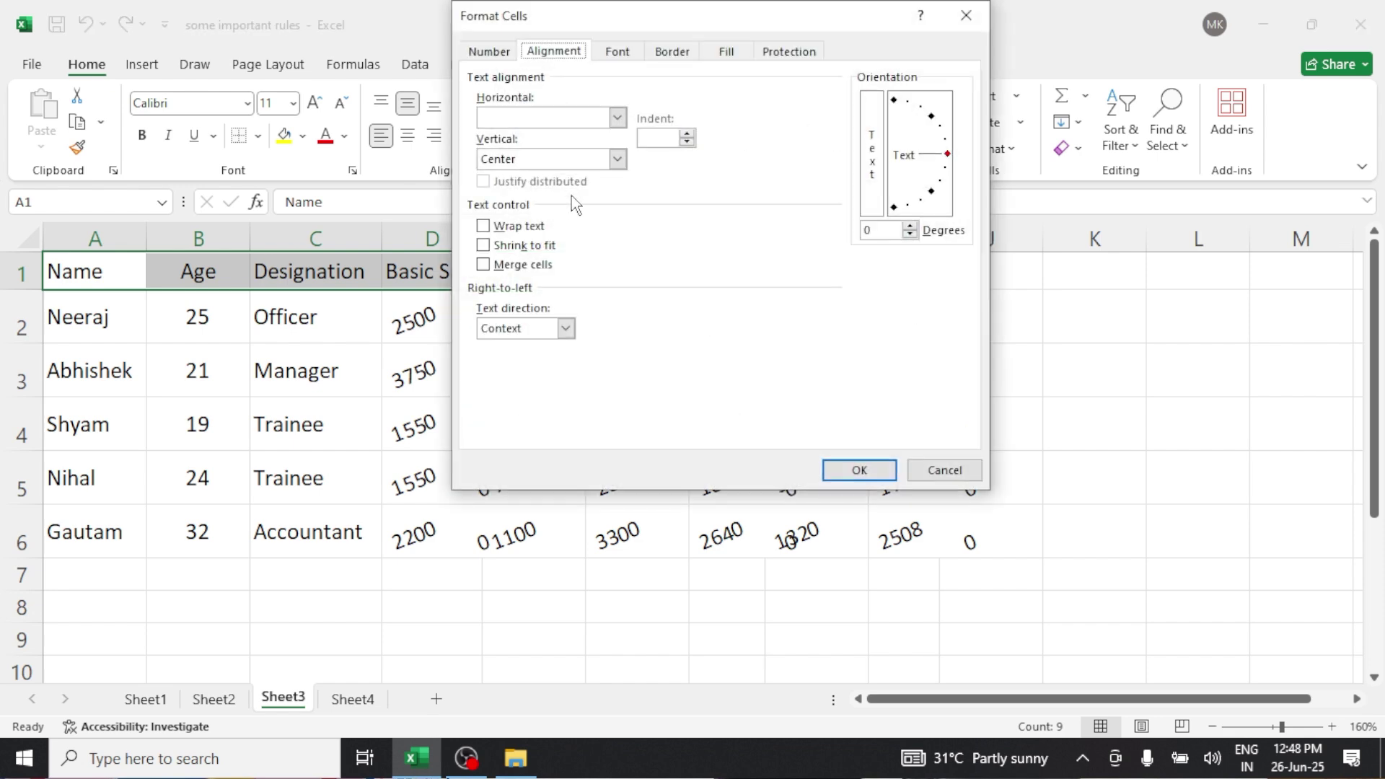
{"action": "left_click", "coordinate": [514, 246]}
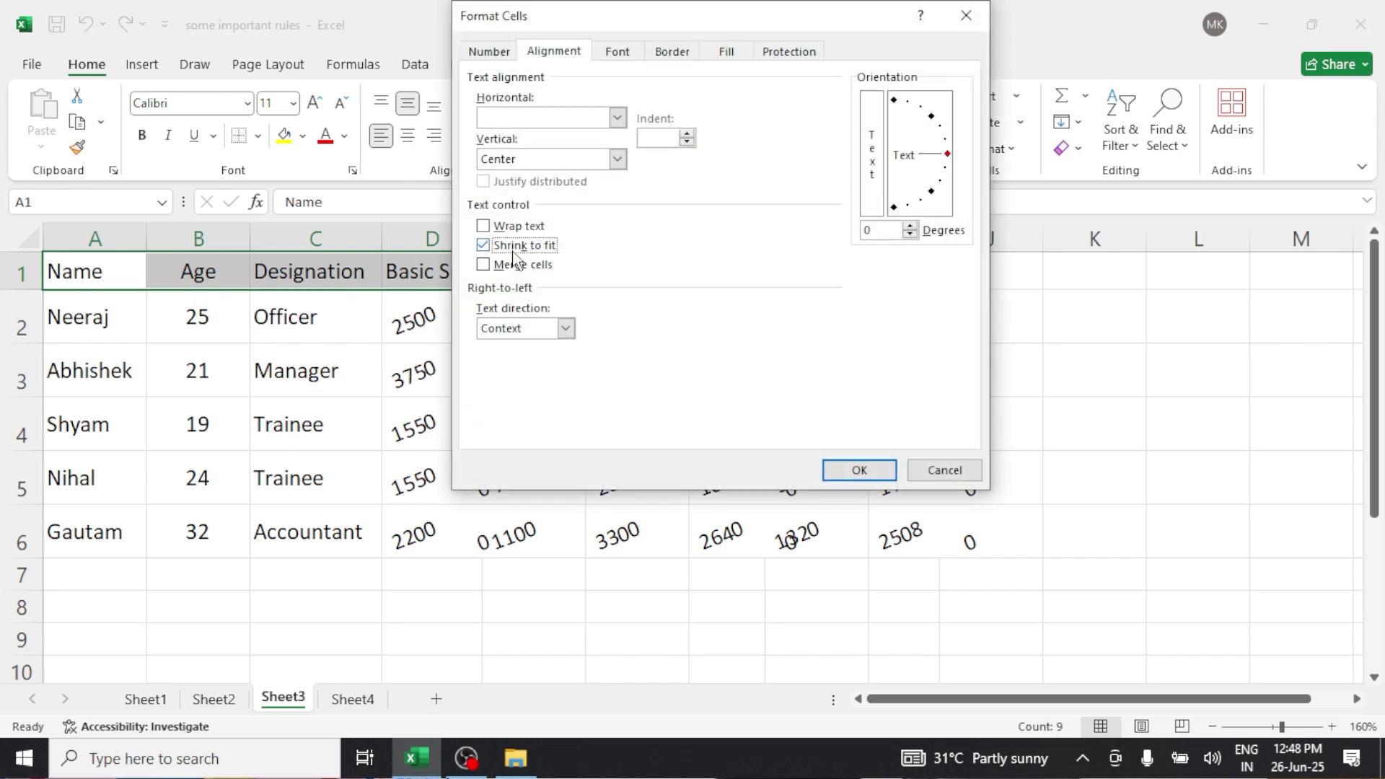
{"action": "left_click", "coordinate": [839, 476]}
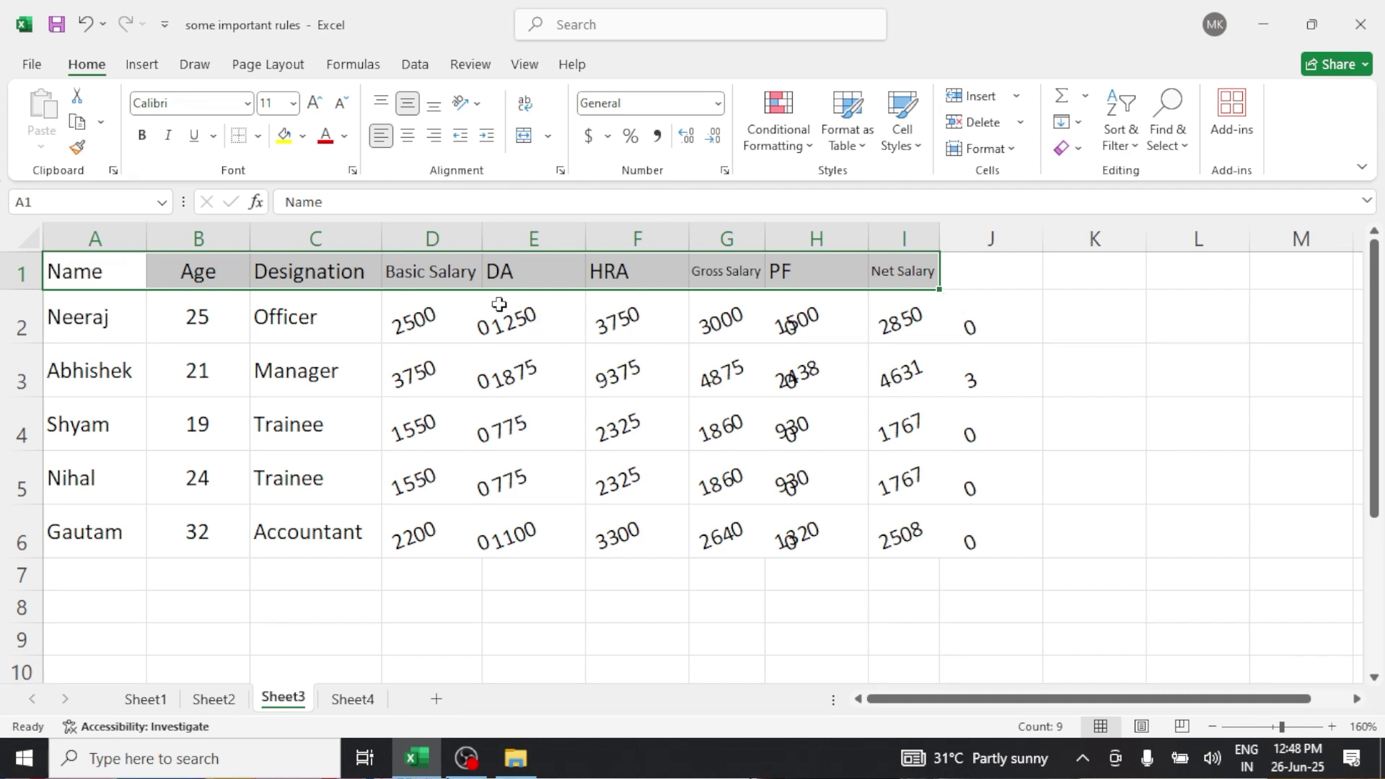
Step: Try to turn off Shrink to fit for the headers in A1:I1 and recheck the setting
{"action": "left_click", "coordinate": [560, 170]}
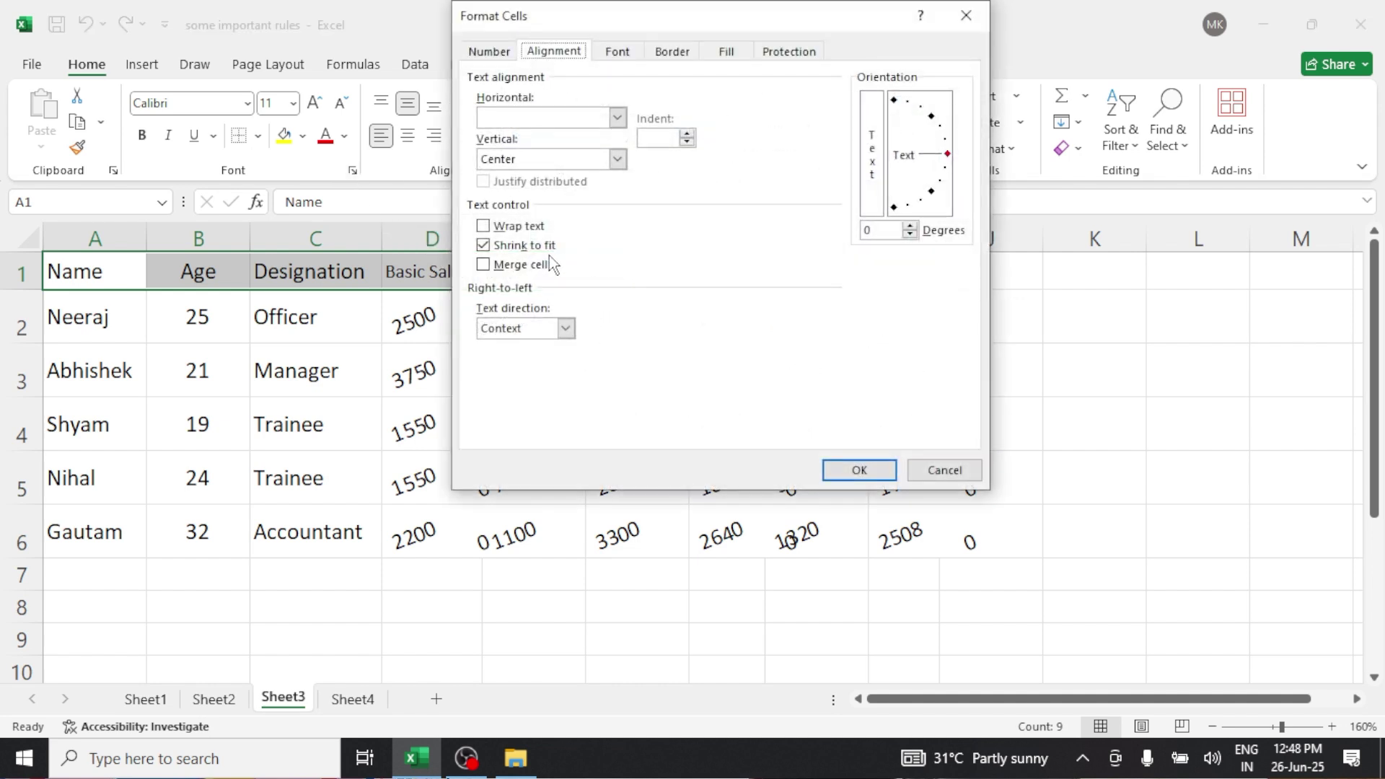
{"action": "left_click", "coordinate": [543, 253]}
{"action": "left_click", "coordinate": [514, 247]}
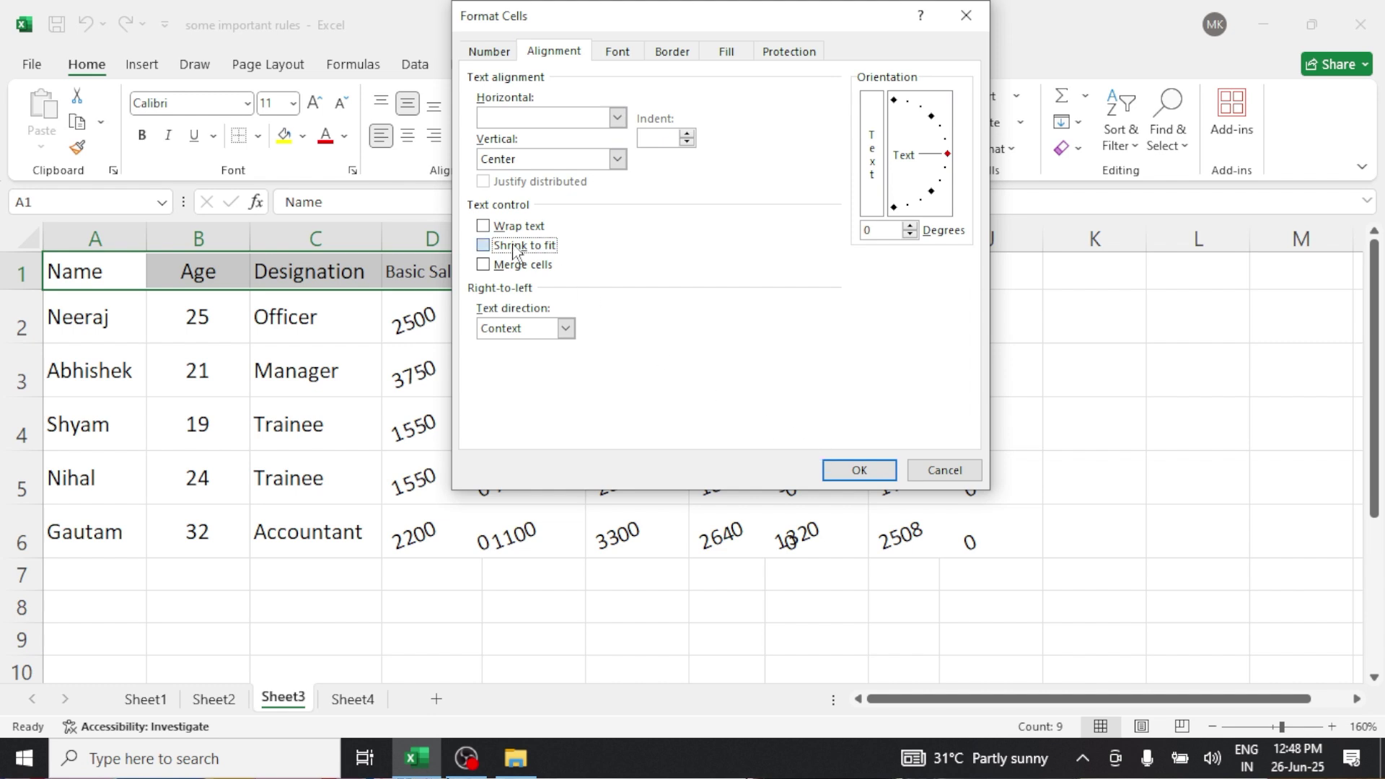
{"action": "left_click", "coordinate": [844, 469]}
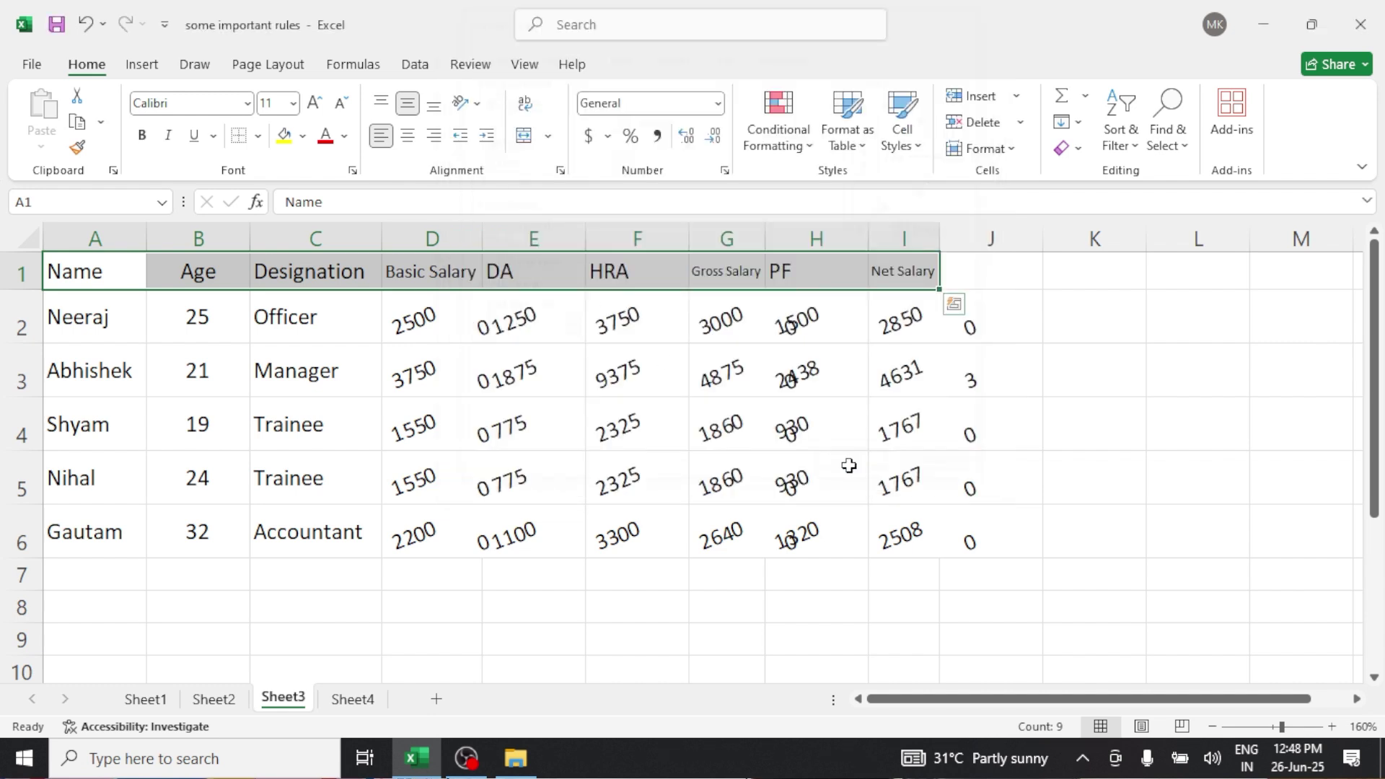
{"action": "left_click", "coordinate": [559, 173]}
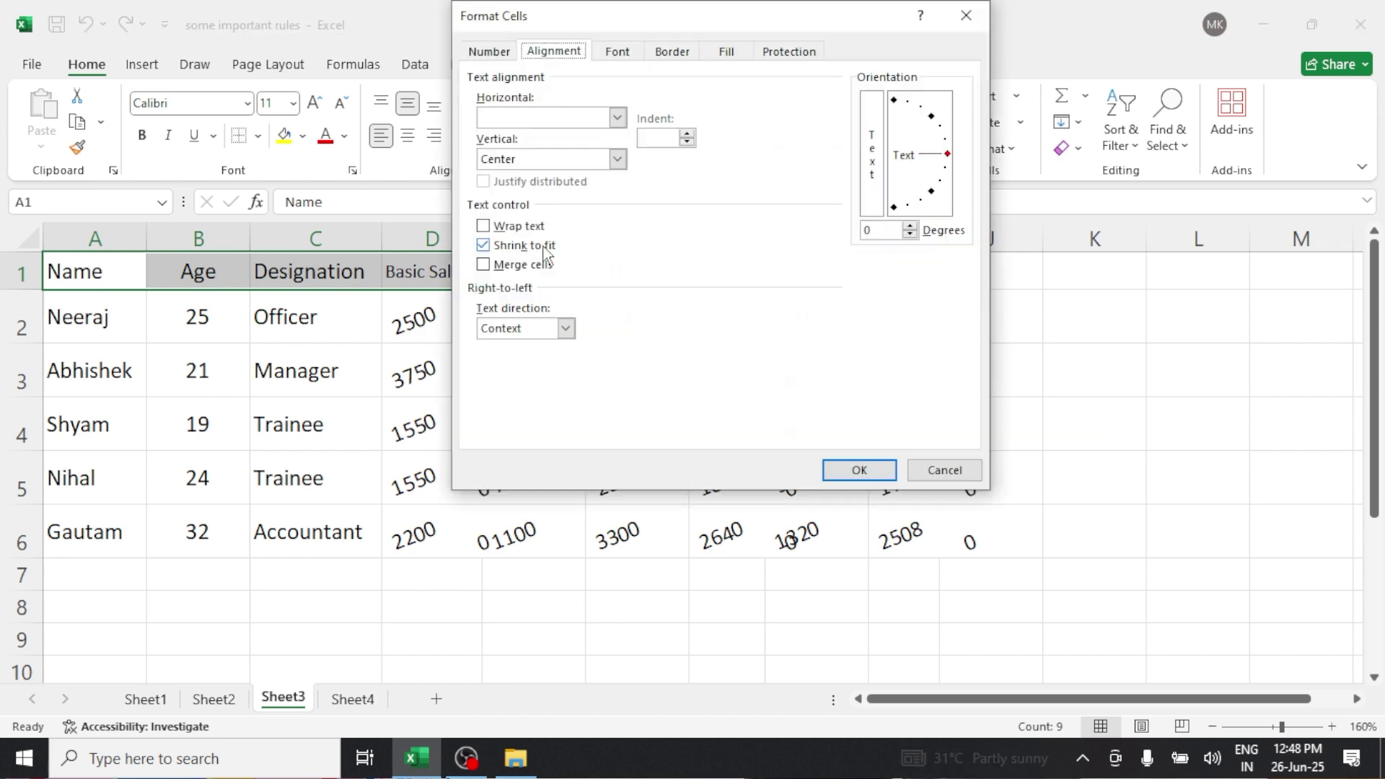
{"action": "left_click", "coordinate": [944, 470]}
Step: Merge the empty cells E9:I10 below the table through the cell alignment settings
{"action": "left_click_drag", "start_coordinate": [532, 625], "coordinate": [930, 661]}
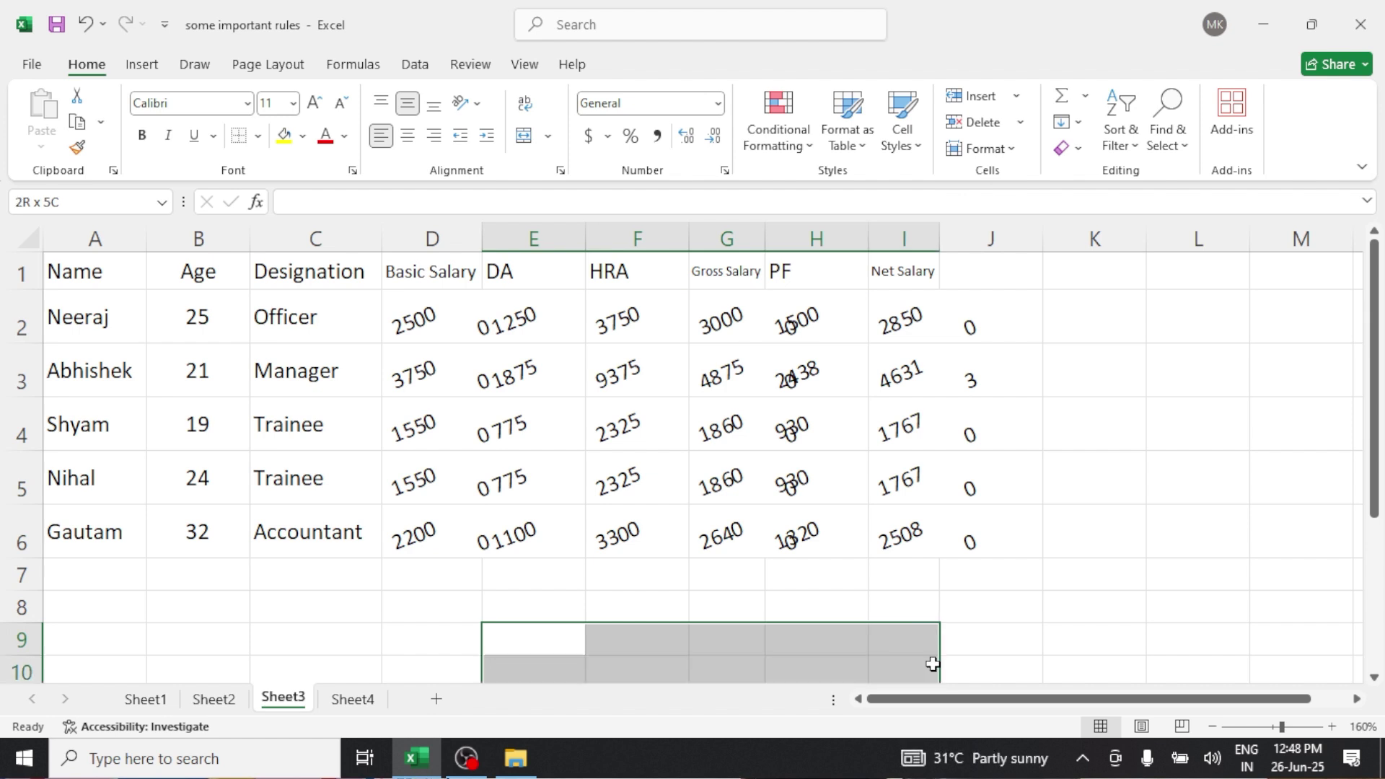
{"action": "left_click", "coordinate": [561, 172]}
{"action": "left_click", "coordinate": [524, 266]}
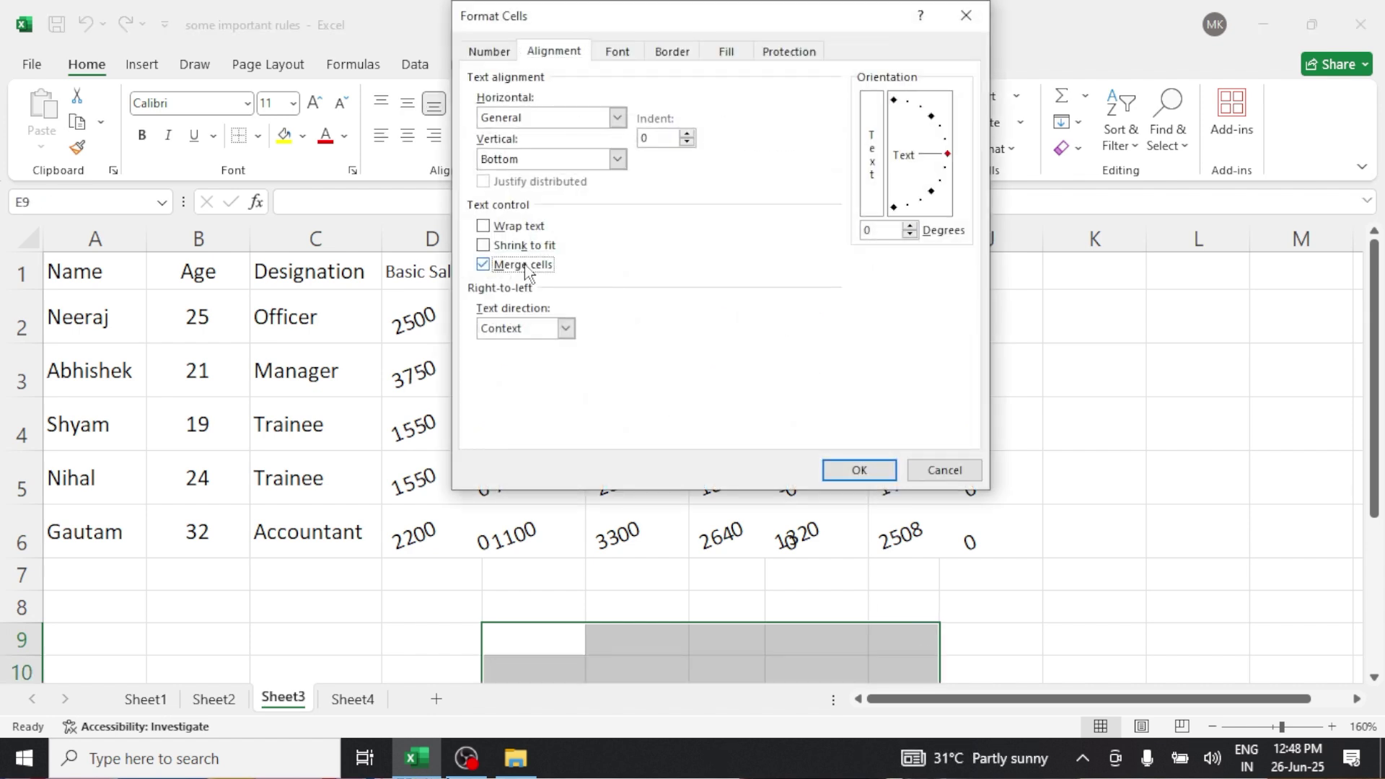
{"action": "left_click", "coordinate": [860, 470]}
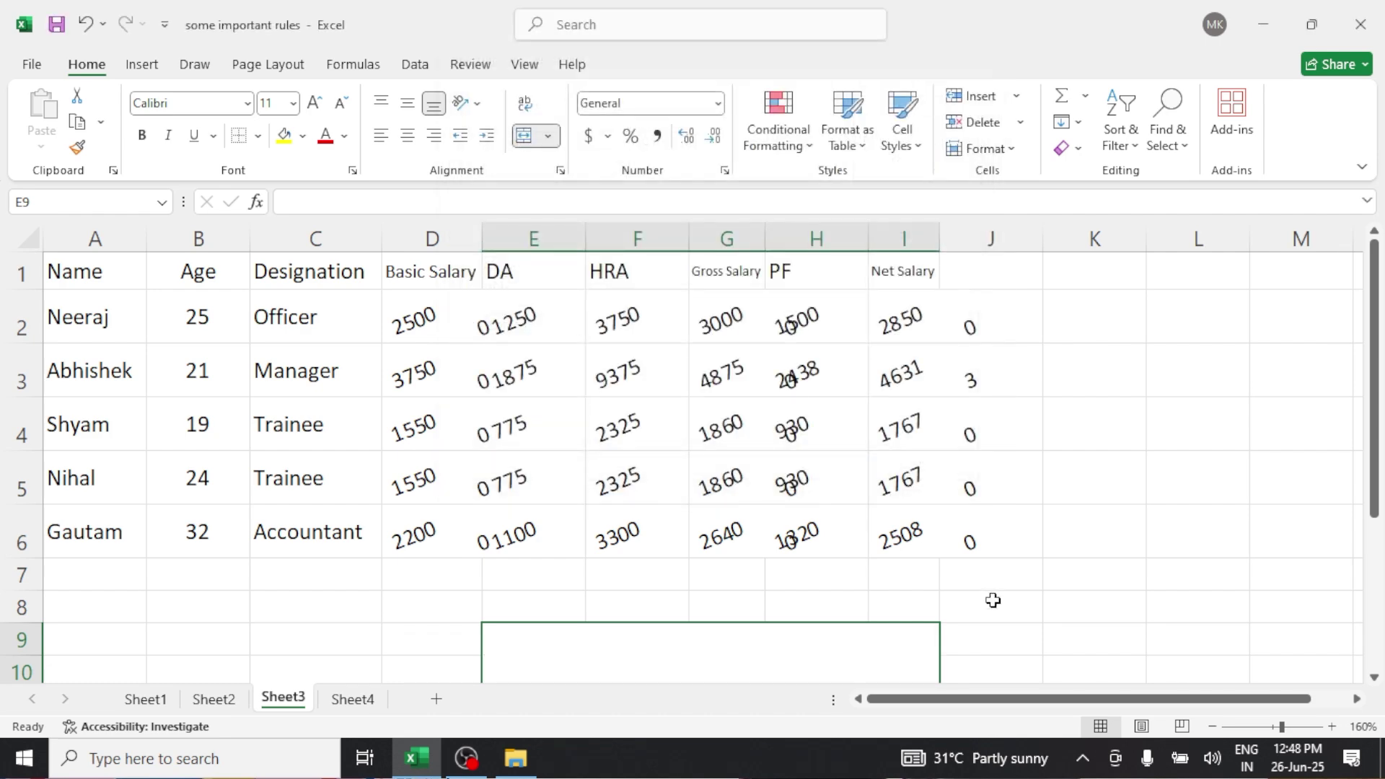
{"action": "scroll", "coordinate": [993, 600], "scroll_direction": "down", "scroll_amount": 1}
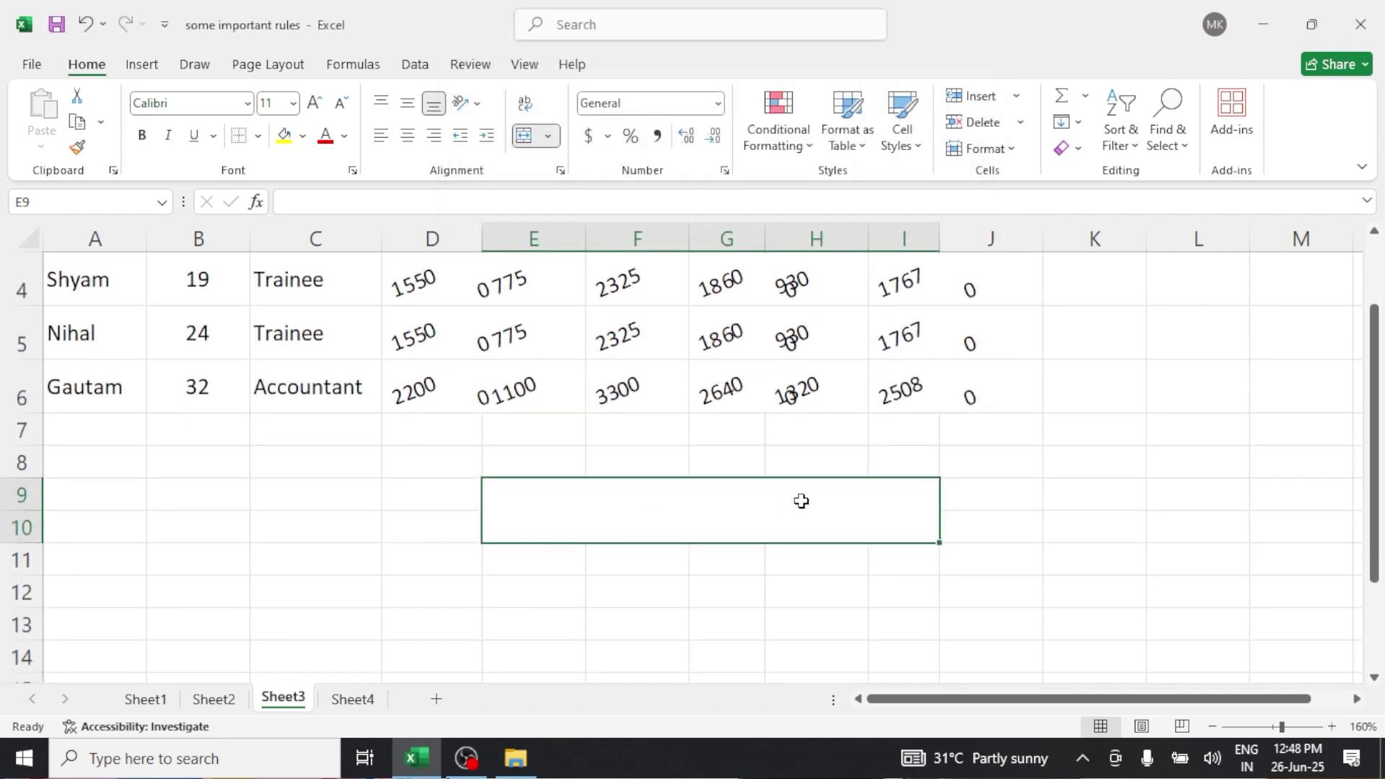
{"action": "scroll", "coordinate": [801, 500], "scroll_direction": "up", "scroll_amount": 1}
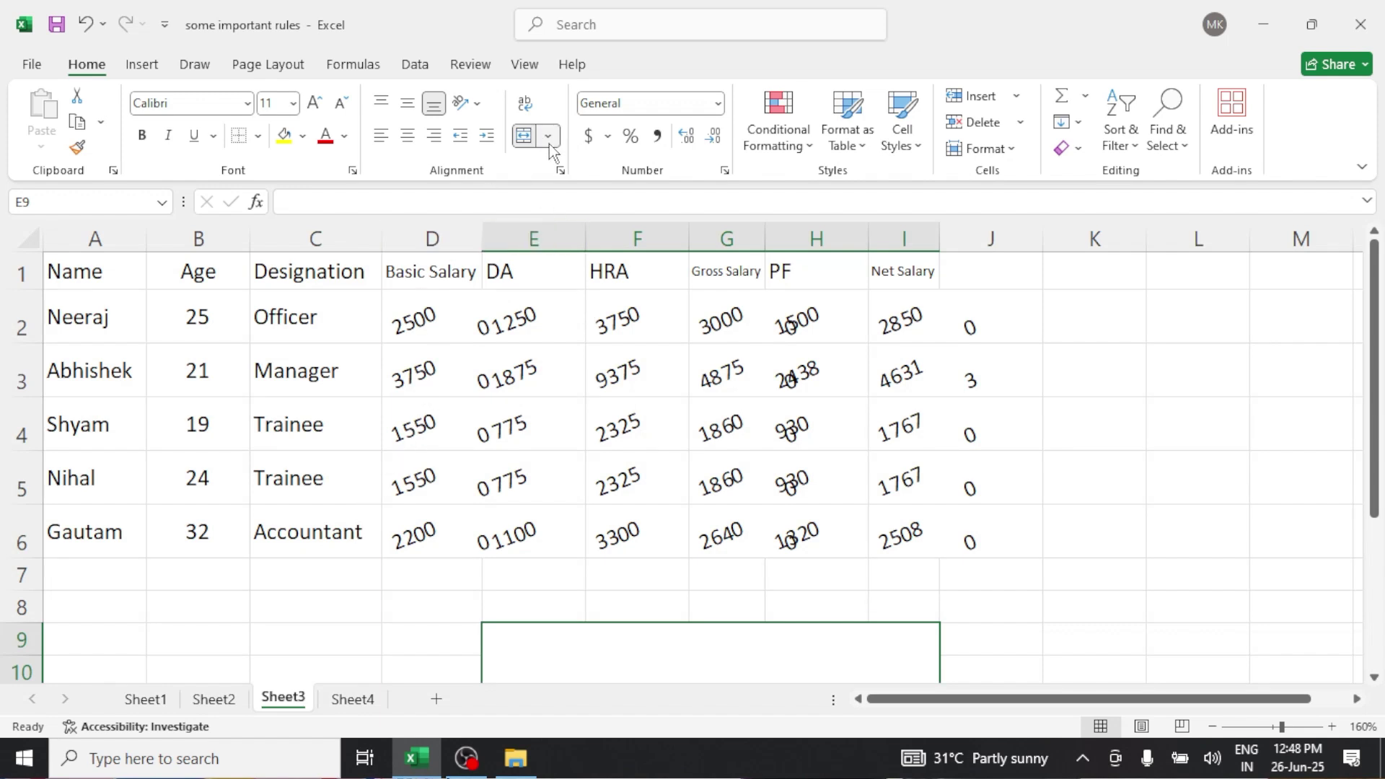
Step: Unmerge the merged block E9:I10 below the table back into individual cells
{"action": "left_click", "coordinate": [527, 142]}
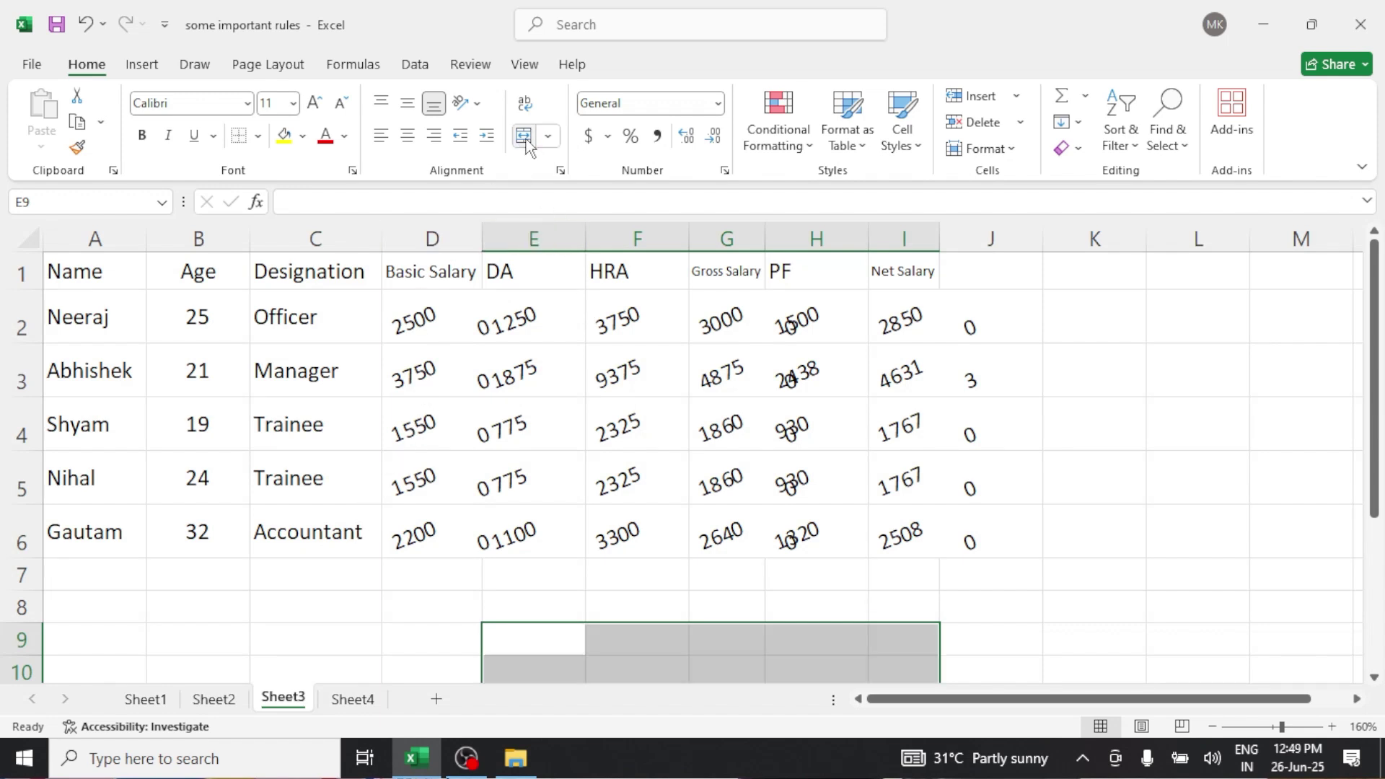
{"action": "left_click", "coordinate": [524, 137]}
{"action": "left_click", "coordinate": [527, 142]}
Step: Examine the text direction choices in the alignment settings for E9:I10 without changing them
{"action": "left_click", "coordinate": [561, 171]}
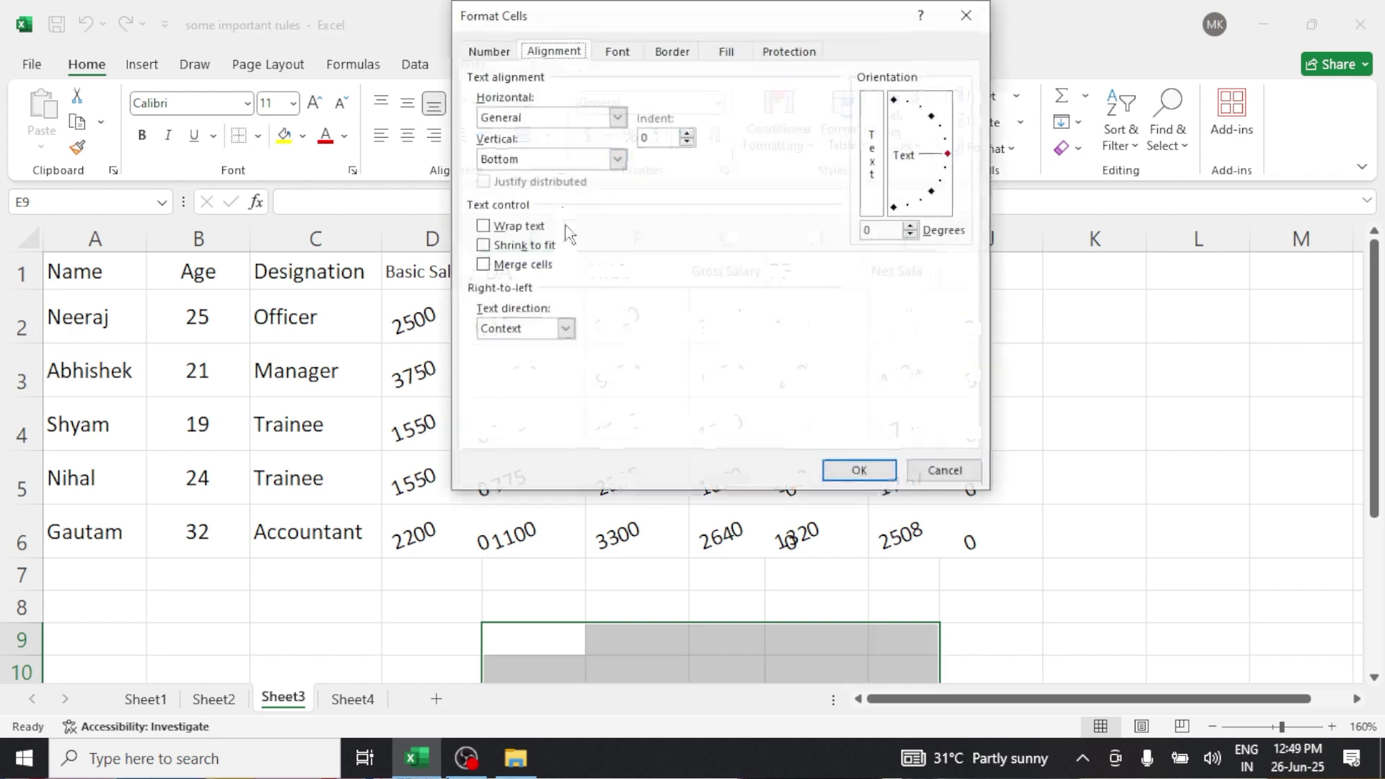
{"action": "left_click", "coordinate": [567, 329]}
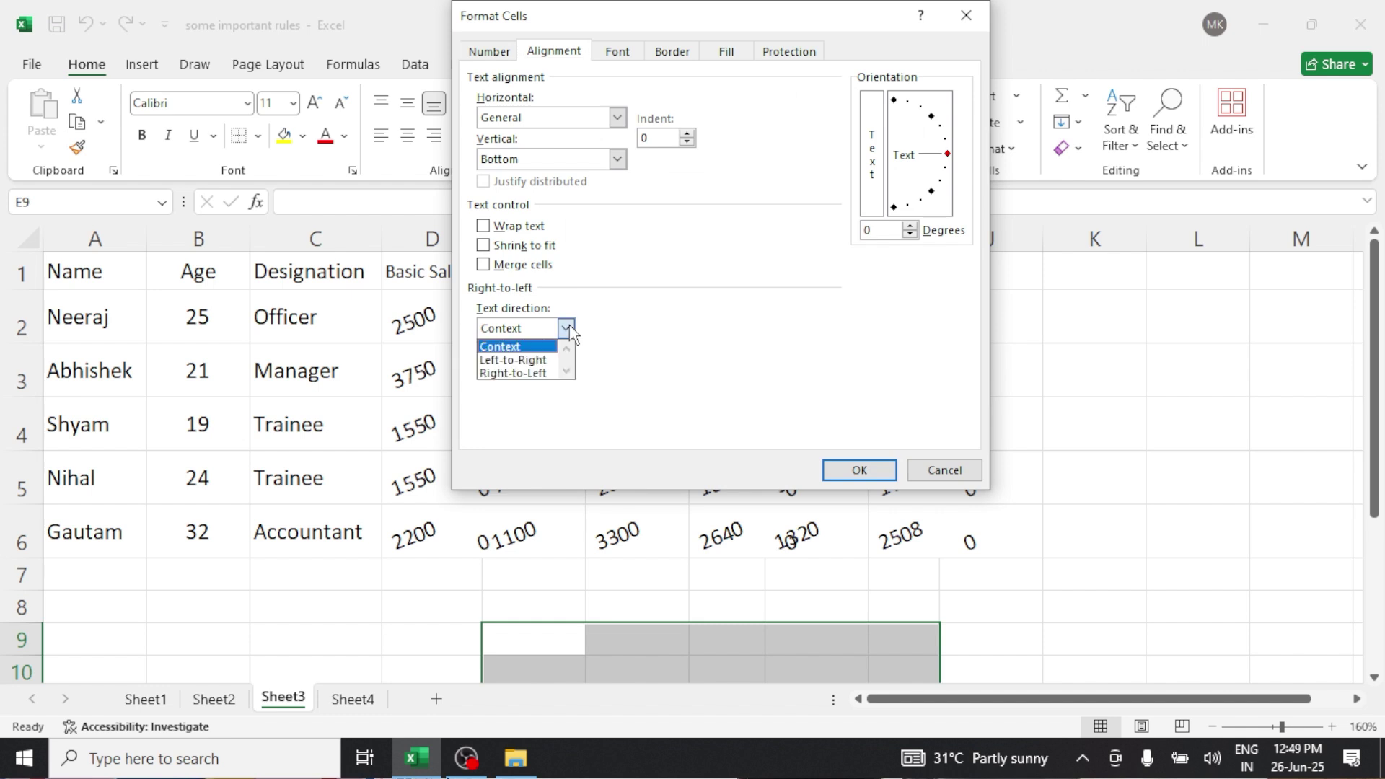
{"action": "left_click", "coordinate": [567, 329]}
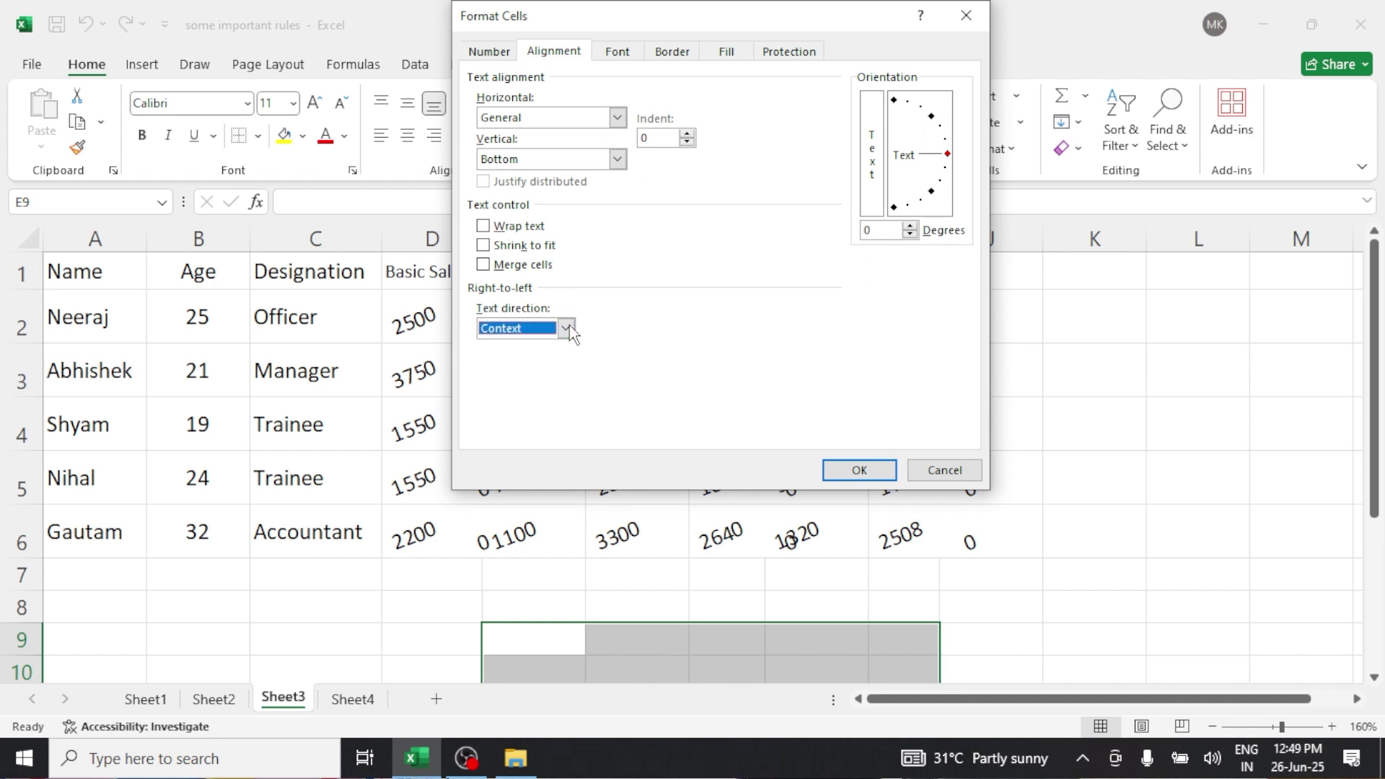
{"action": "left_click", "coordinate": [935, 469]}
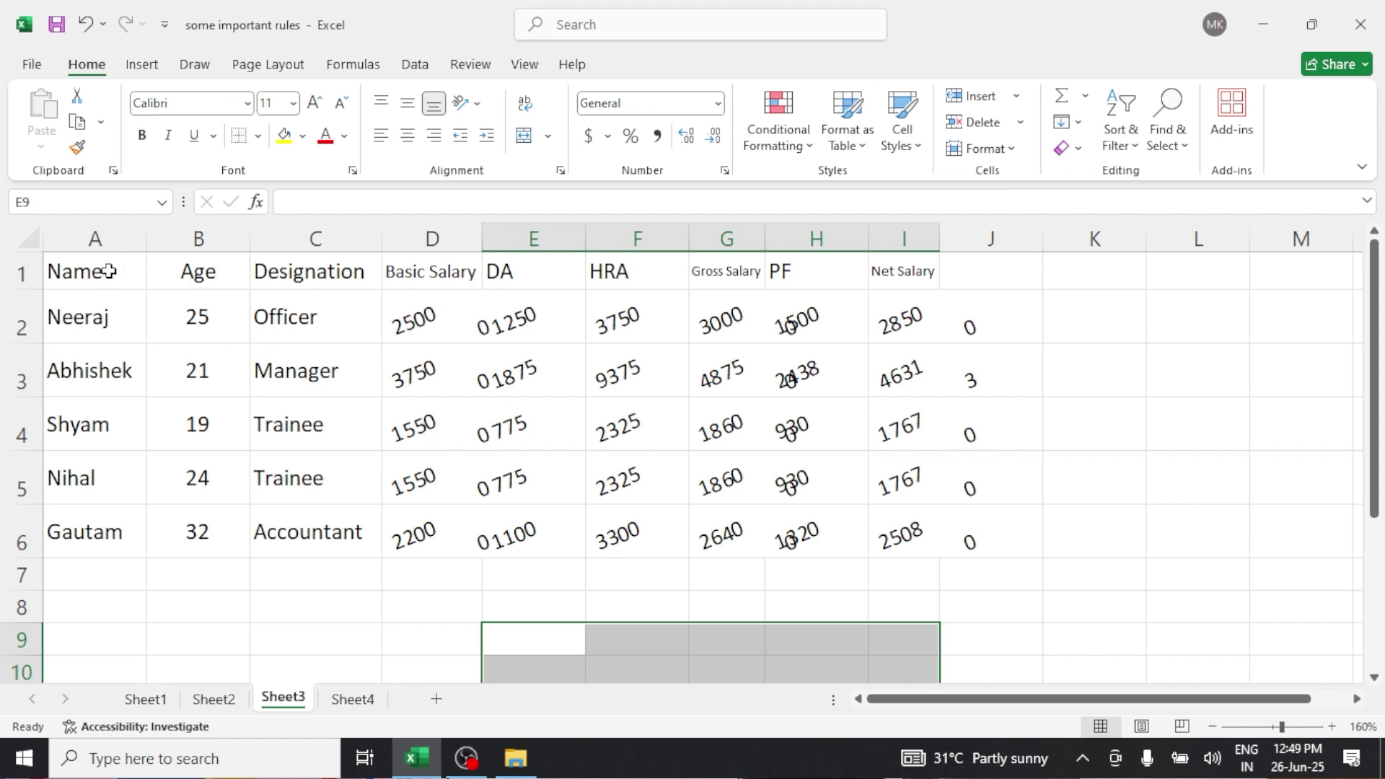
Step: Set the text direction of the whole salary table A1:I6 to Right-to-Left in the cell alignment settings
{"action": "left_click_drag", "start_coordinate": [111, 269], "coordinate": [926, 521]}
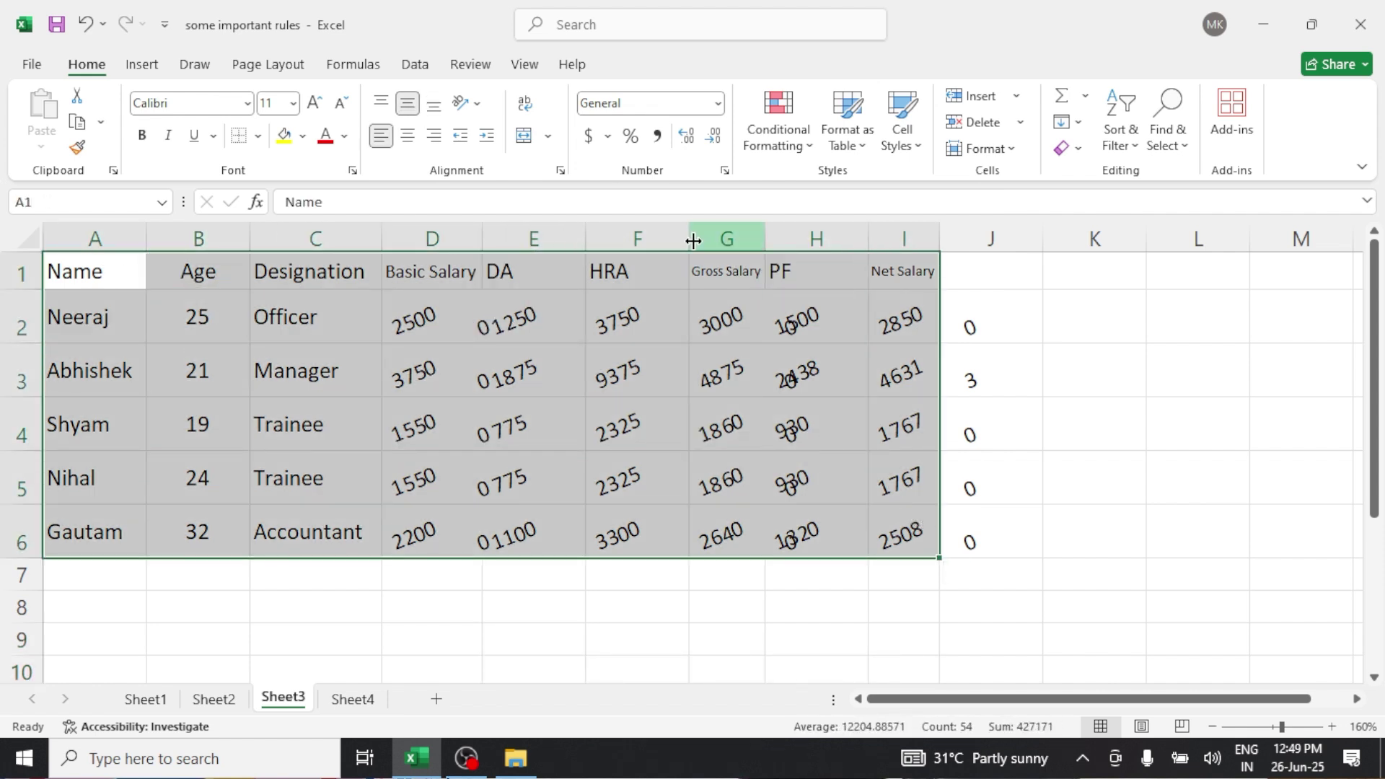
{"action": "left_click", "coordinate": [560, 171]}
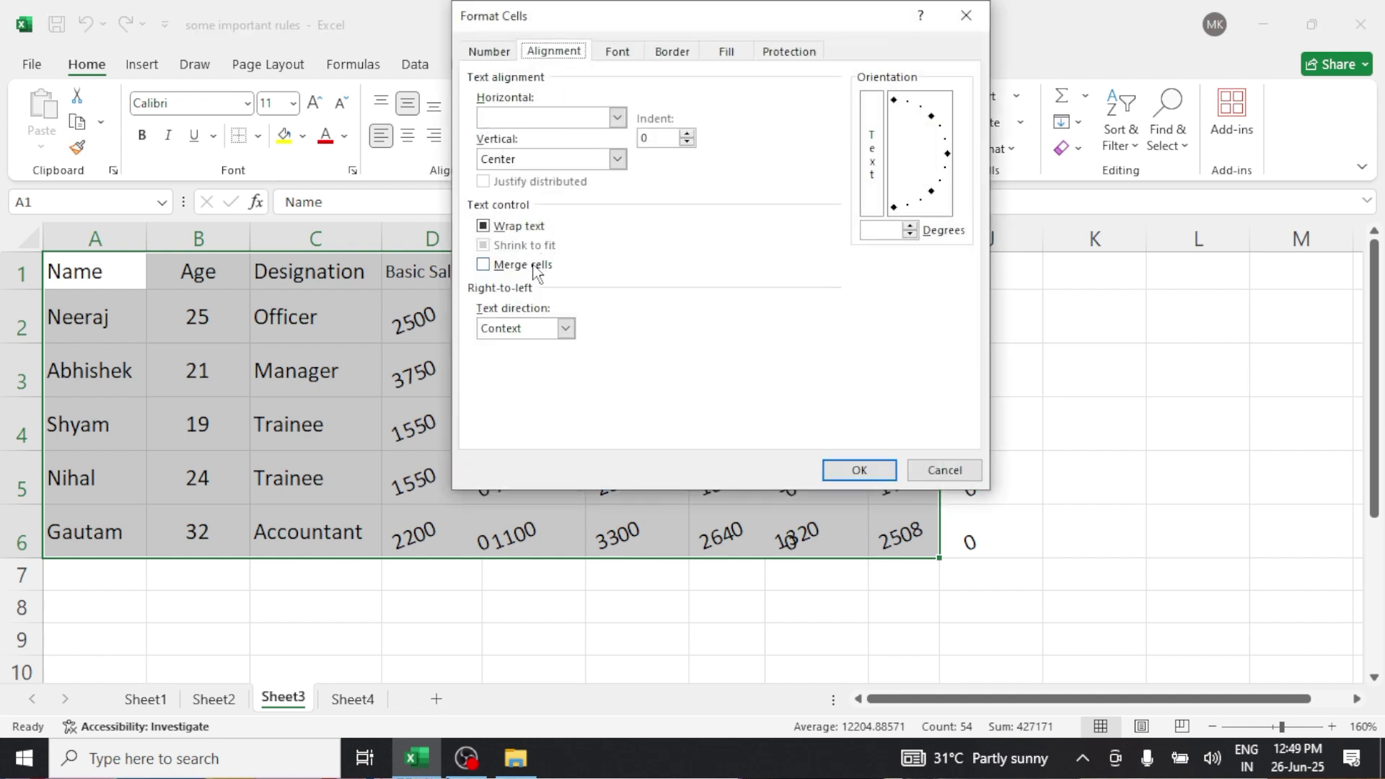
{"action": "left_click", "coordinate": [565, 329]}
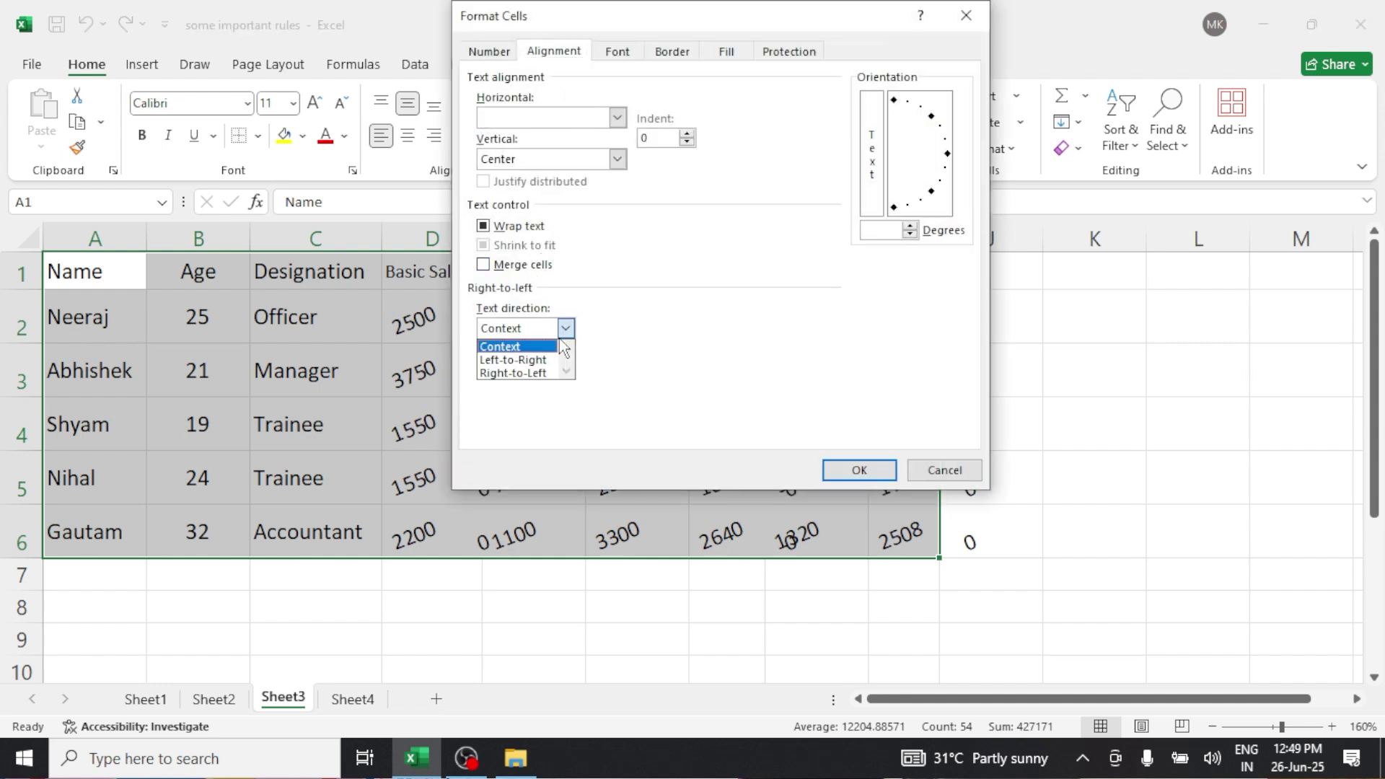
{"action": "left_click", "coordinate": [540, 373]}
{"action": "left_click", "coordinate": [855, 471]}
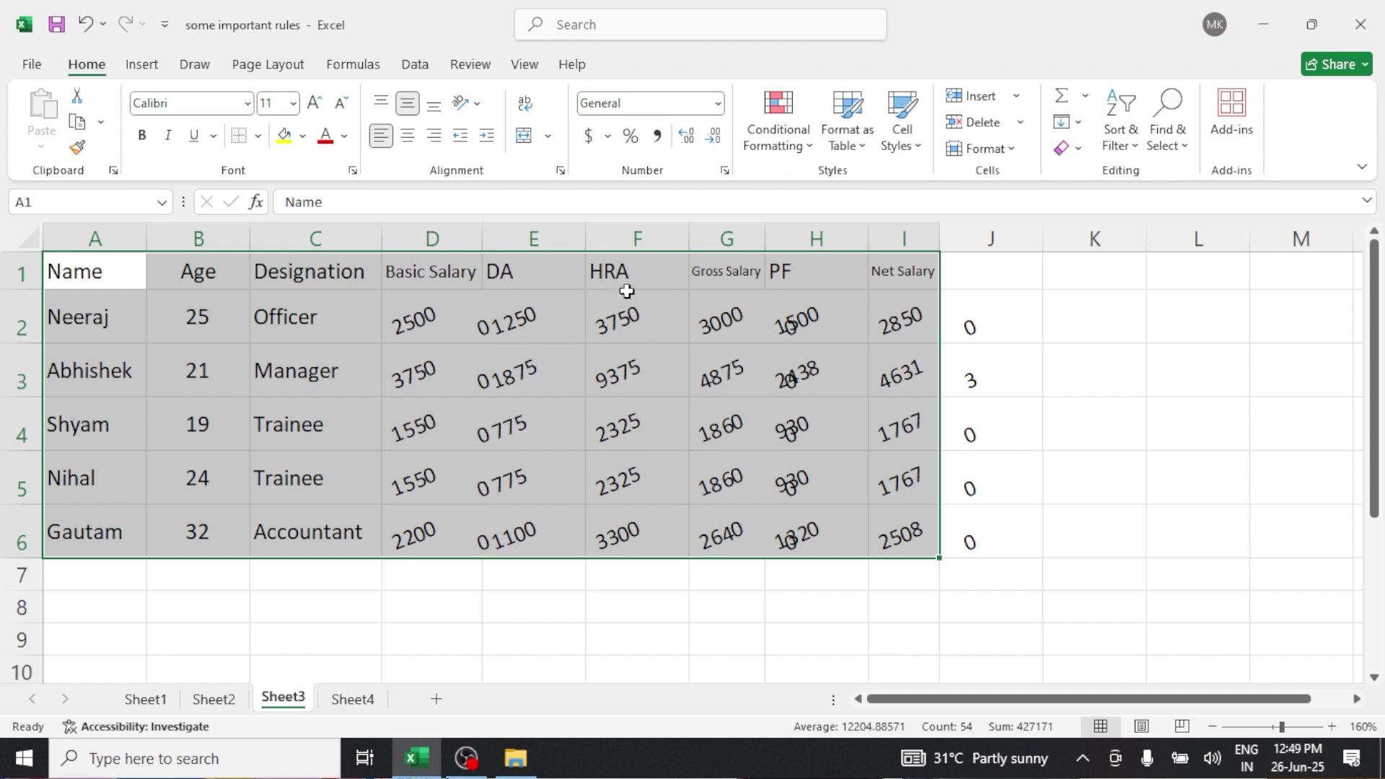
Step: Set the text direction of the figures in E2:I6 to Left-to-Right and deselect the range
{"action": "left_click_drag", "start_coordinate": [556, 314], "coordinate": [877, 521]}
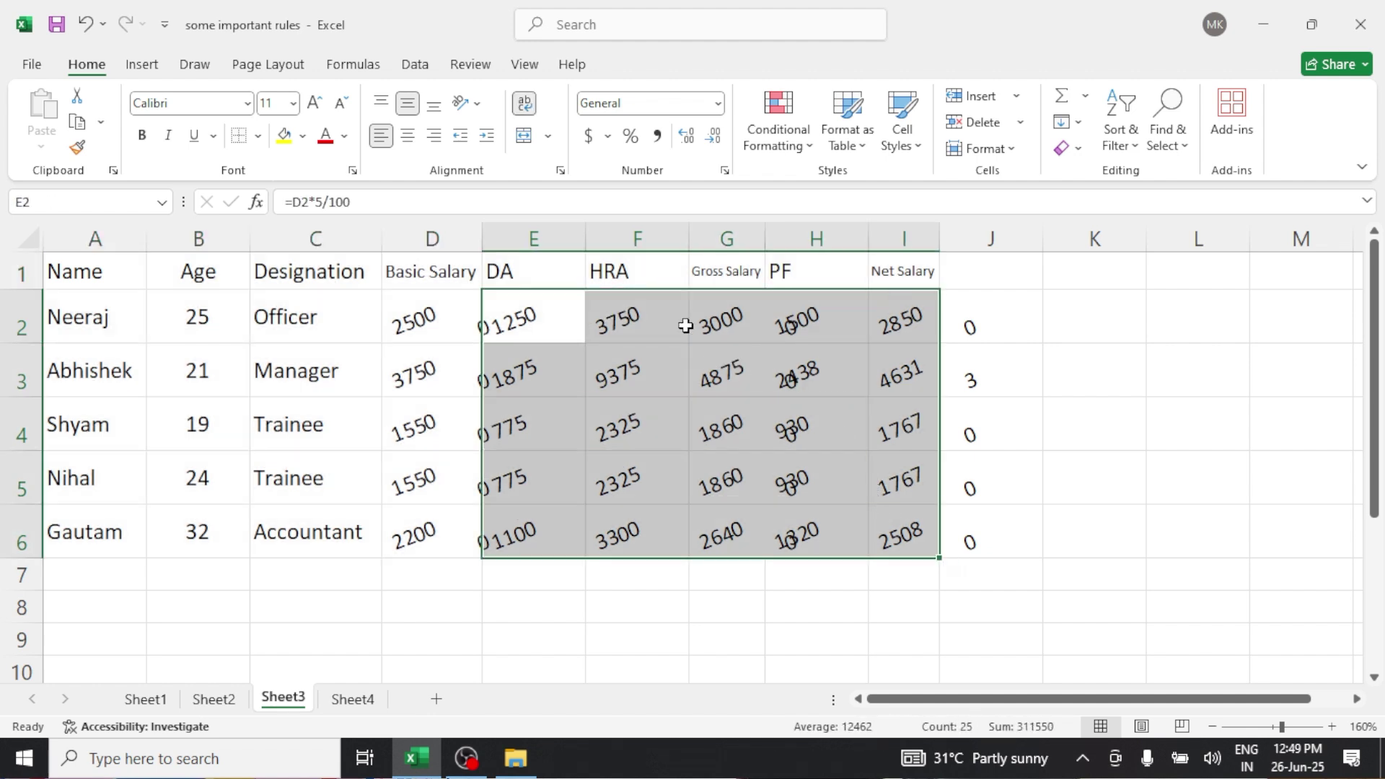
{"action": "left_click", "coordinate": [561, 171]}
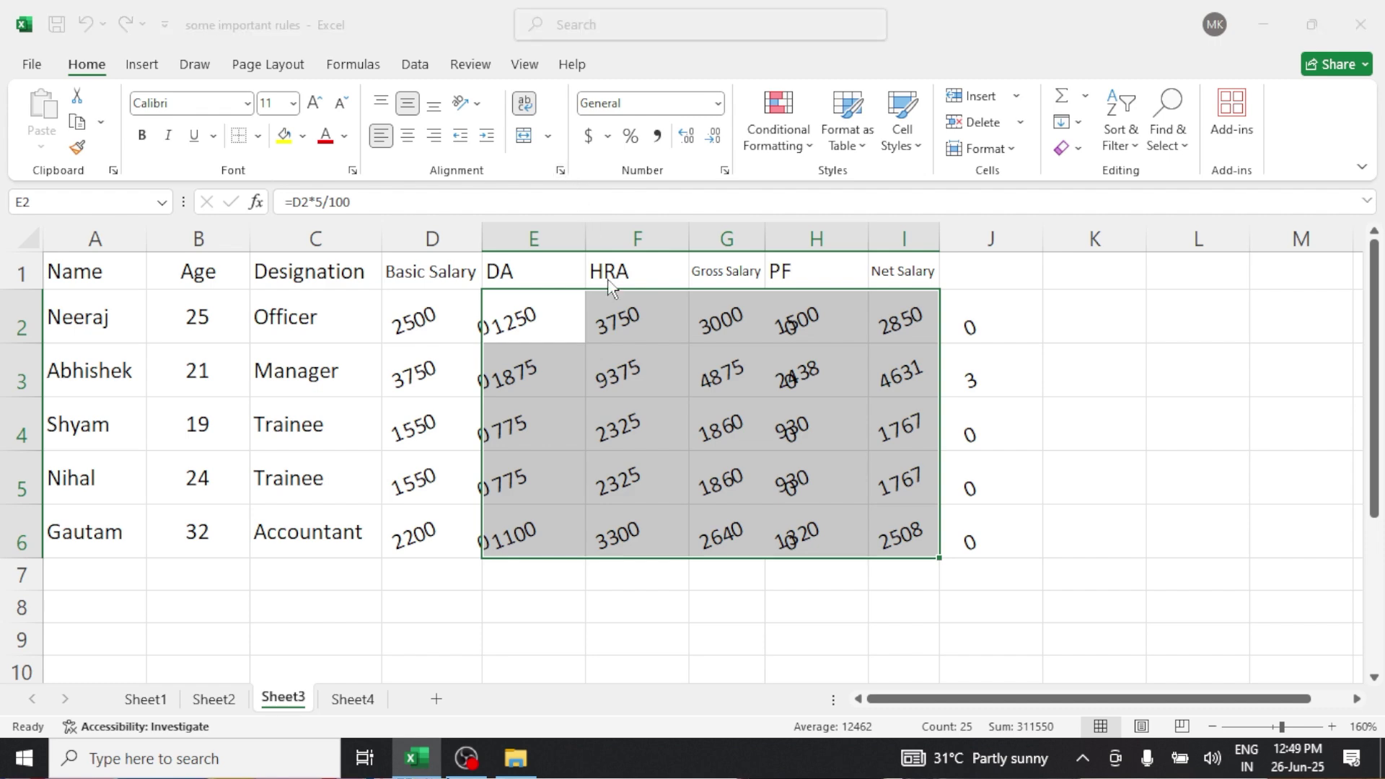
{"action": "left_click", "coordinate": [566, 328]}
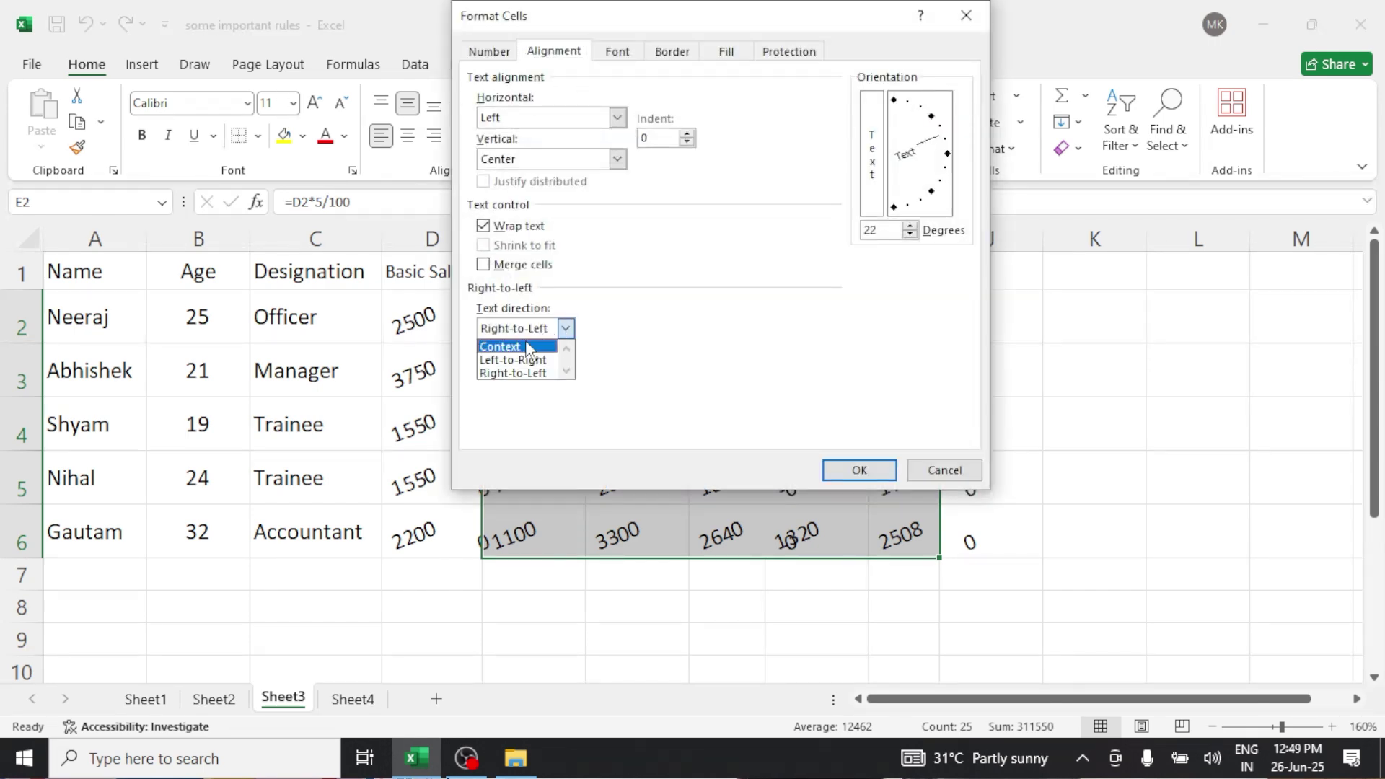
{"action": "left_click", "coordinate": [523, 361]}
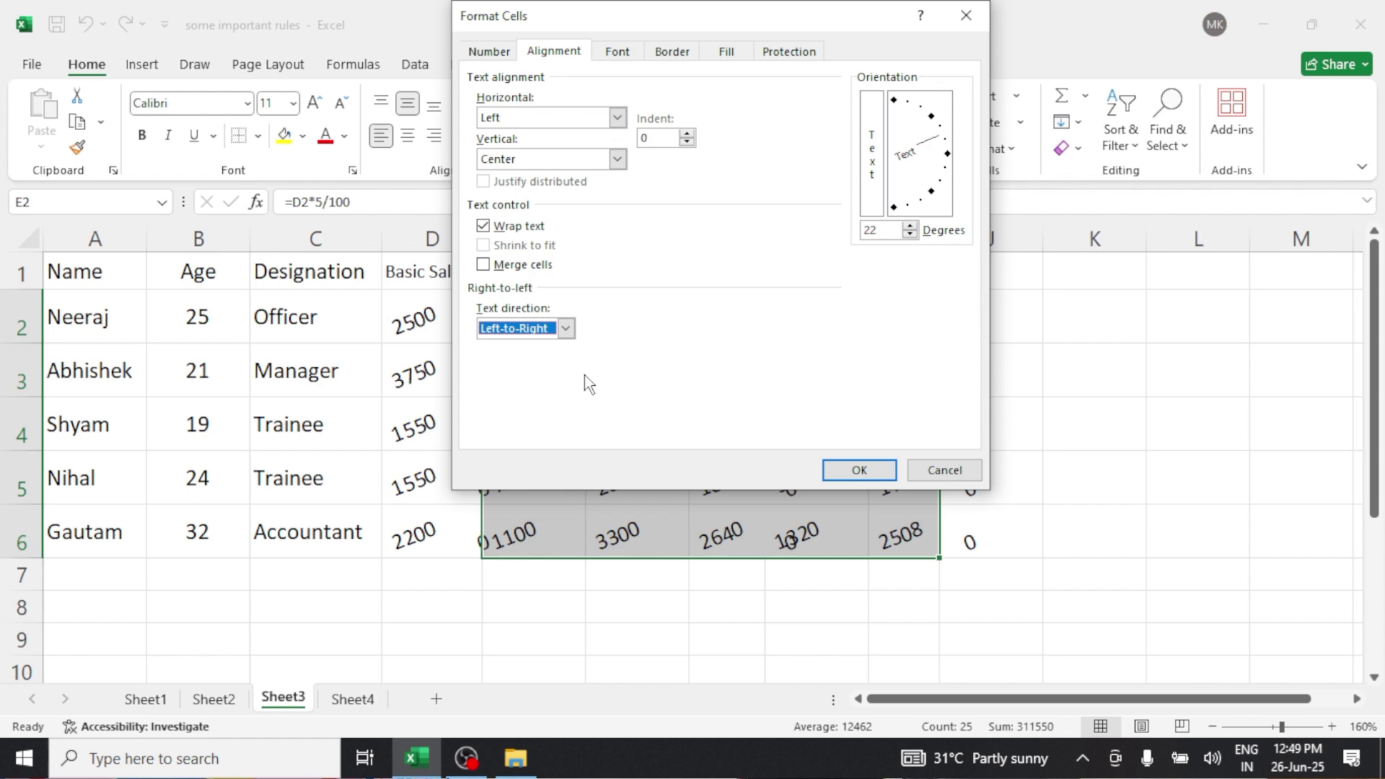
{"action": "left_click", "coordinate": [836, 470]}
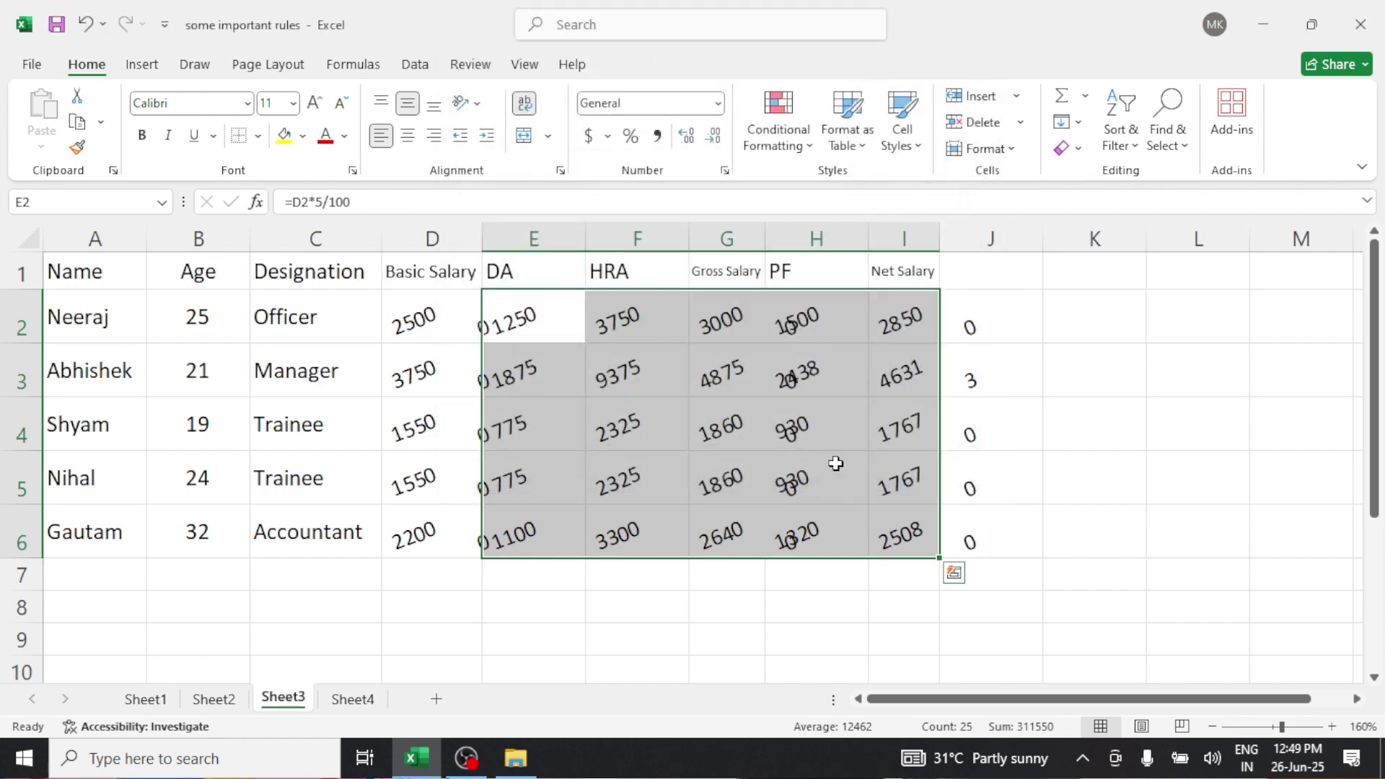
{"action": "left_click", "coordinate": [1007, 478]}
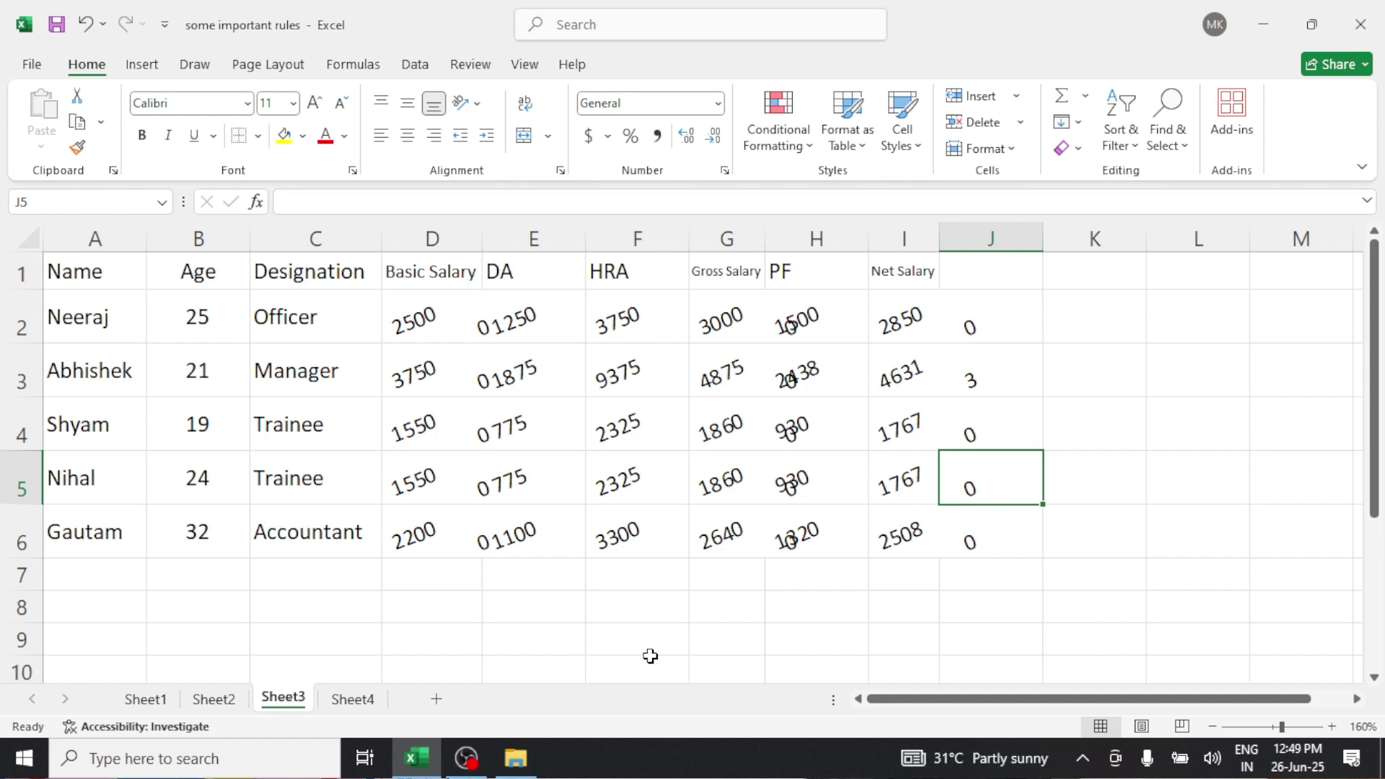
{"action": "mouse_move", "coordinate": [471, 757]}
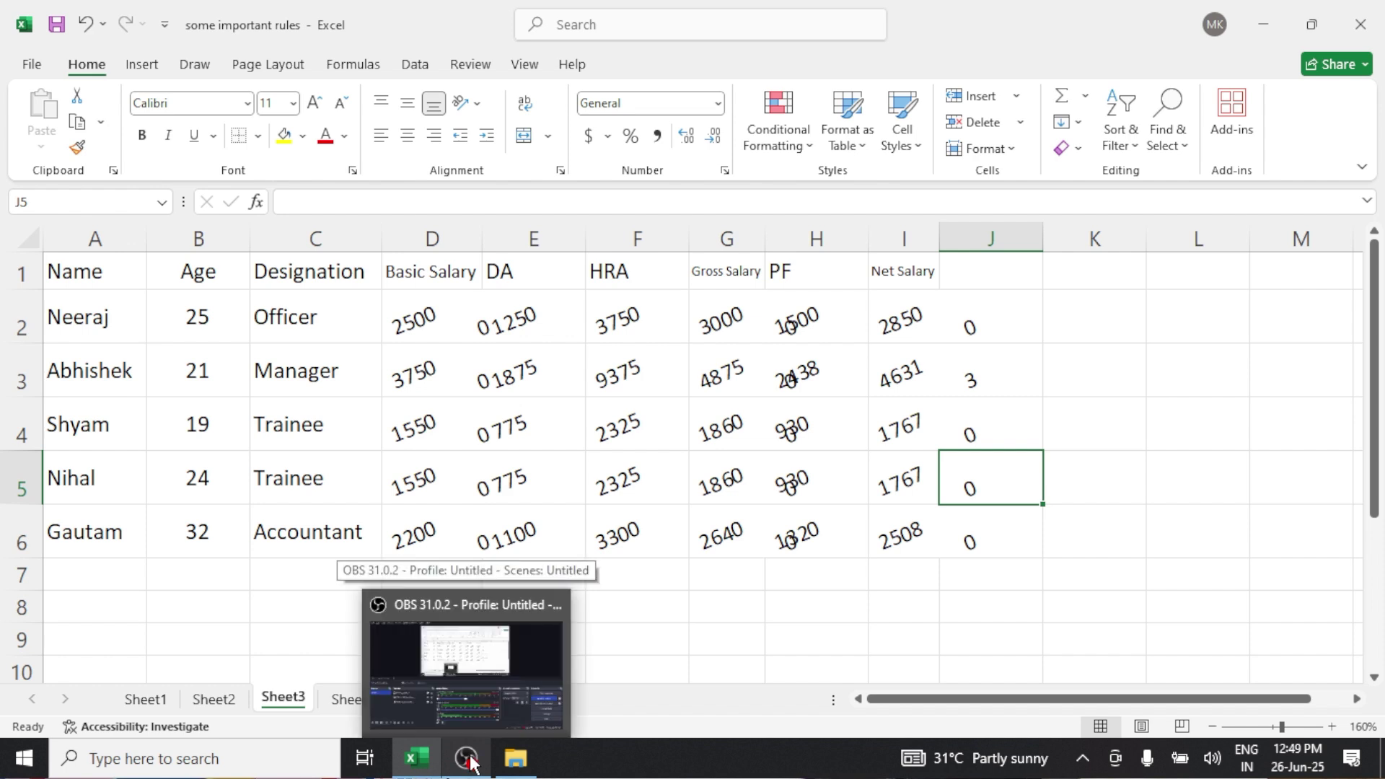